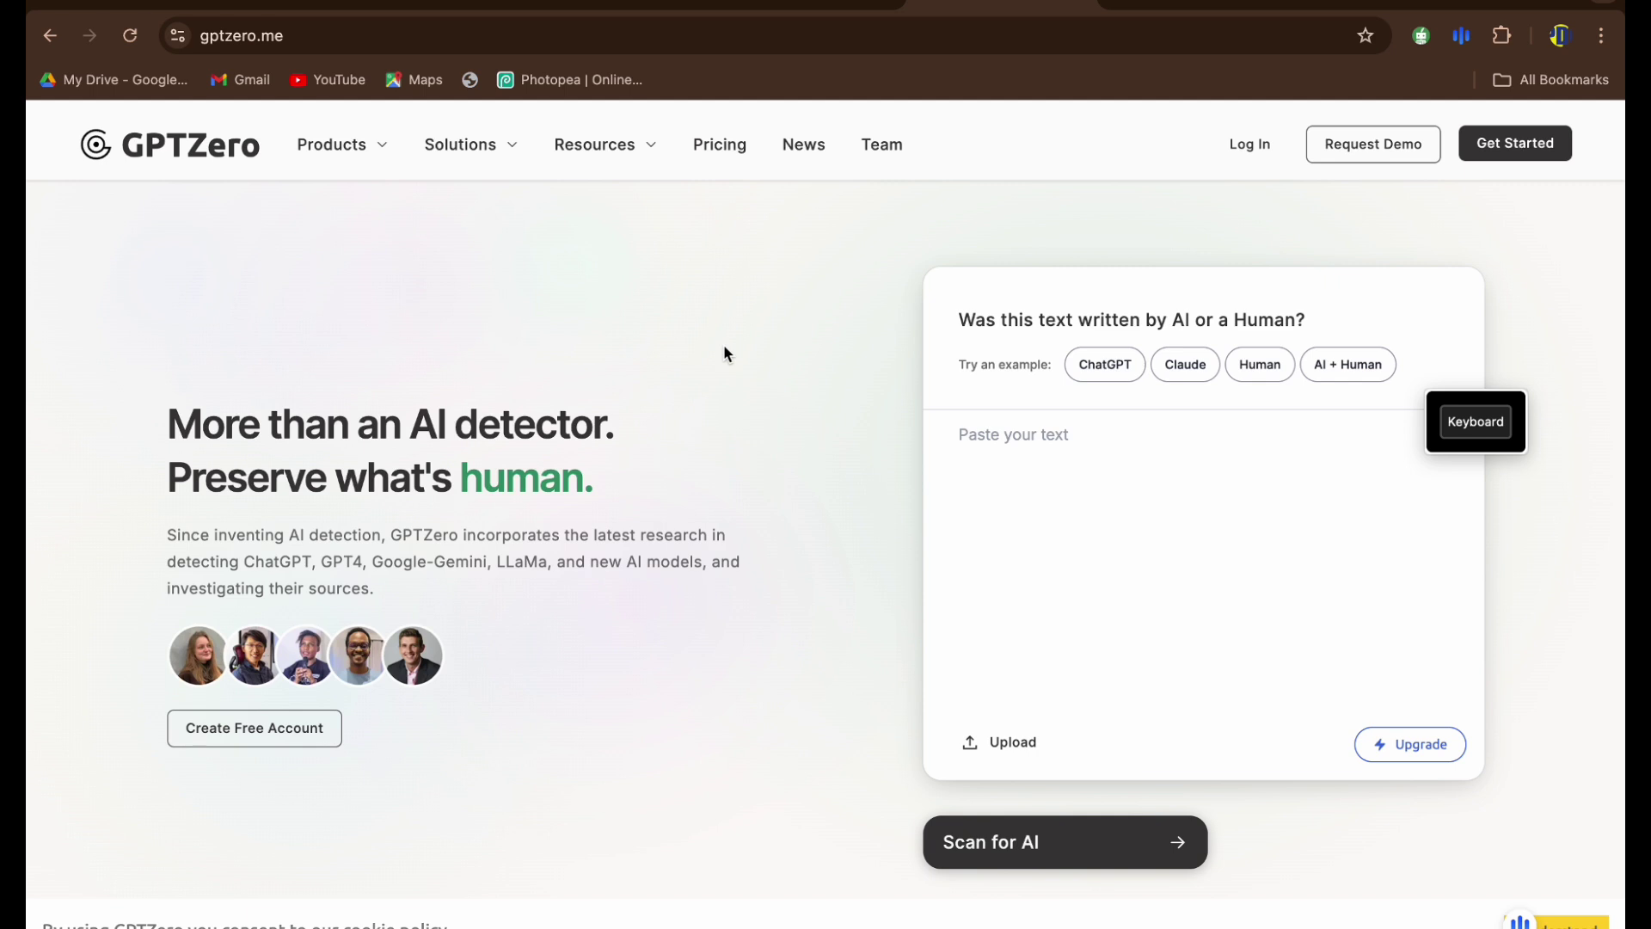
pyautogui.click(1184, 7)
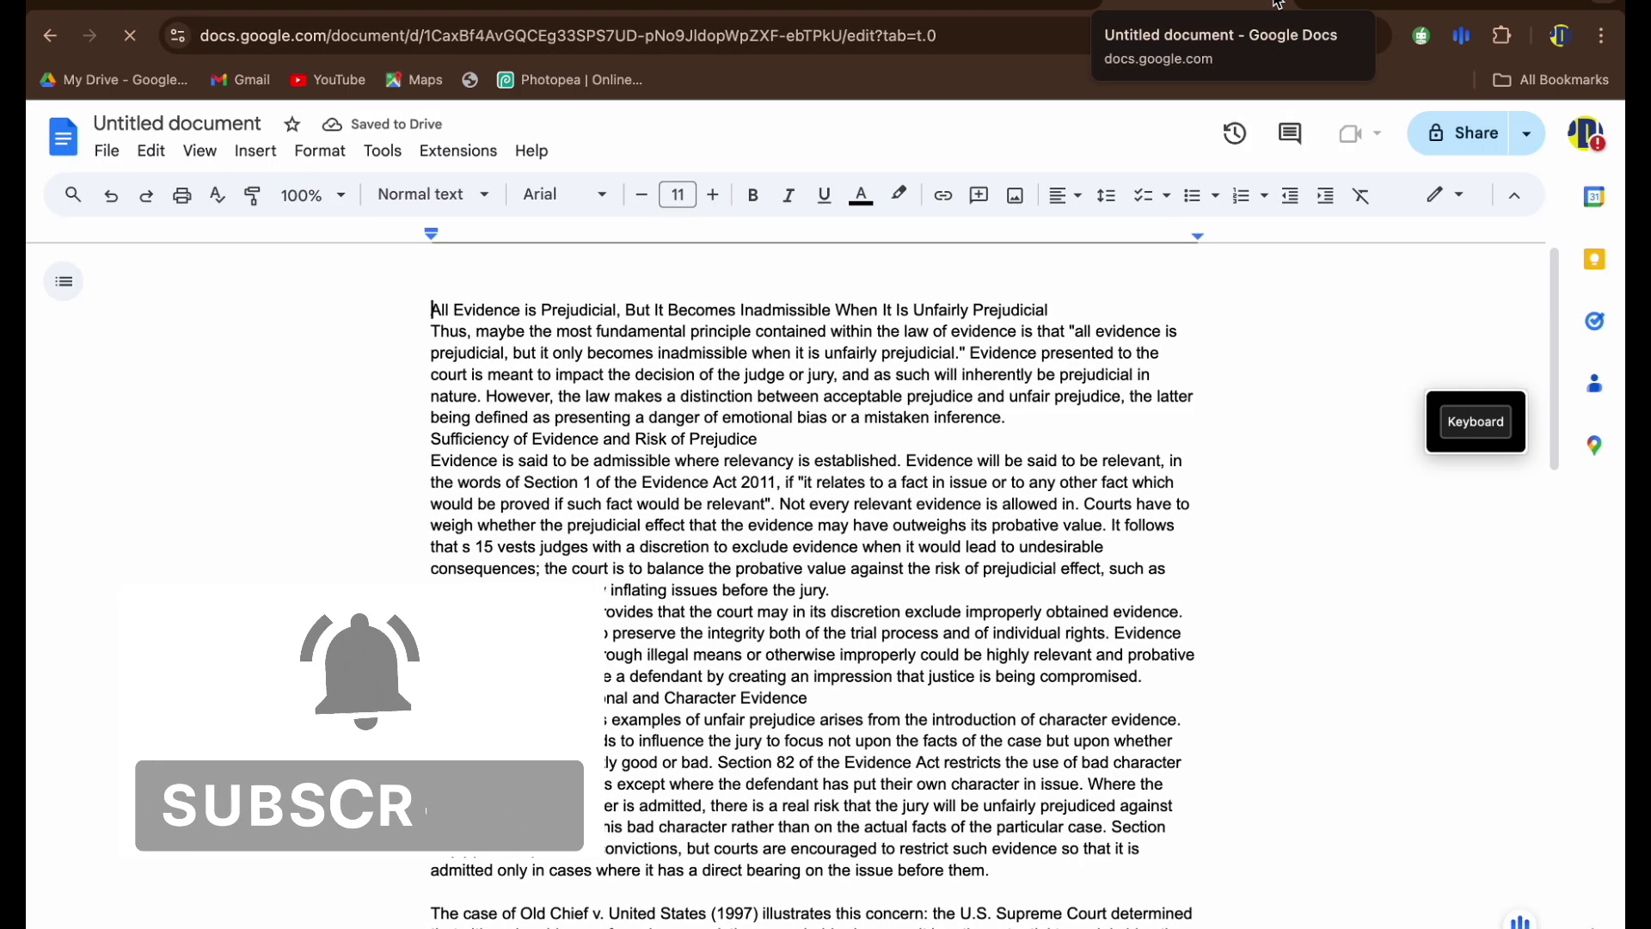
pyautogui.click(1186, 10)
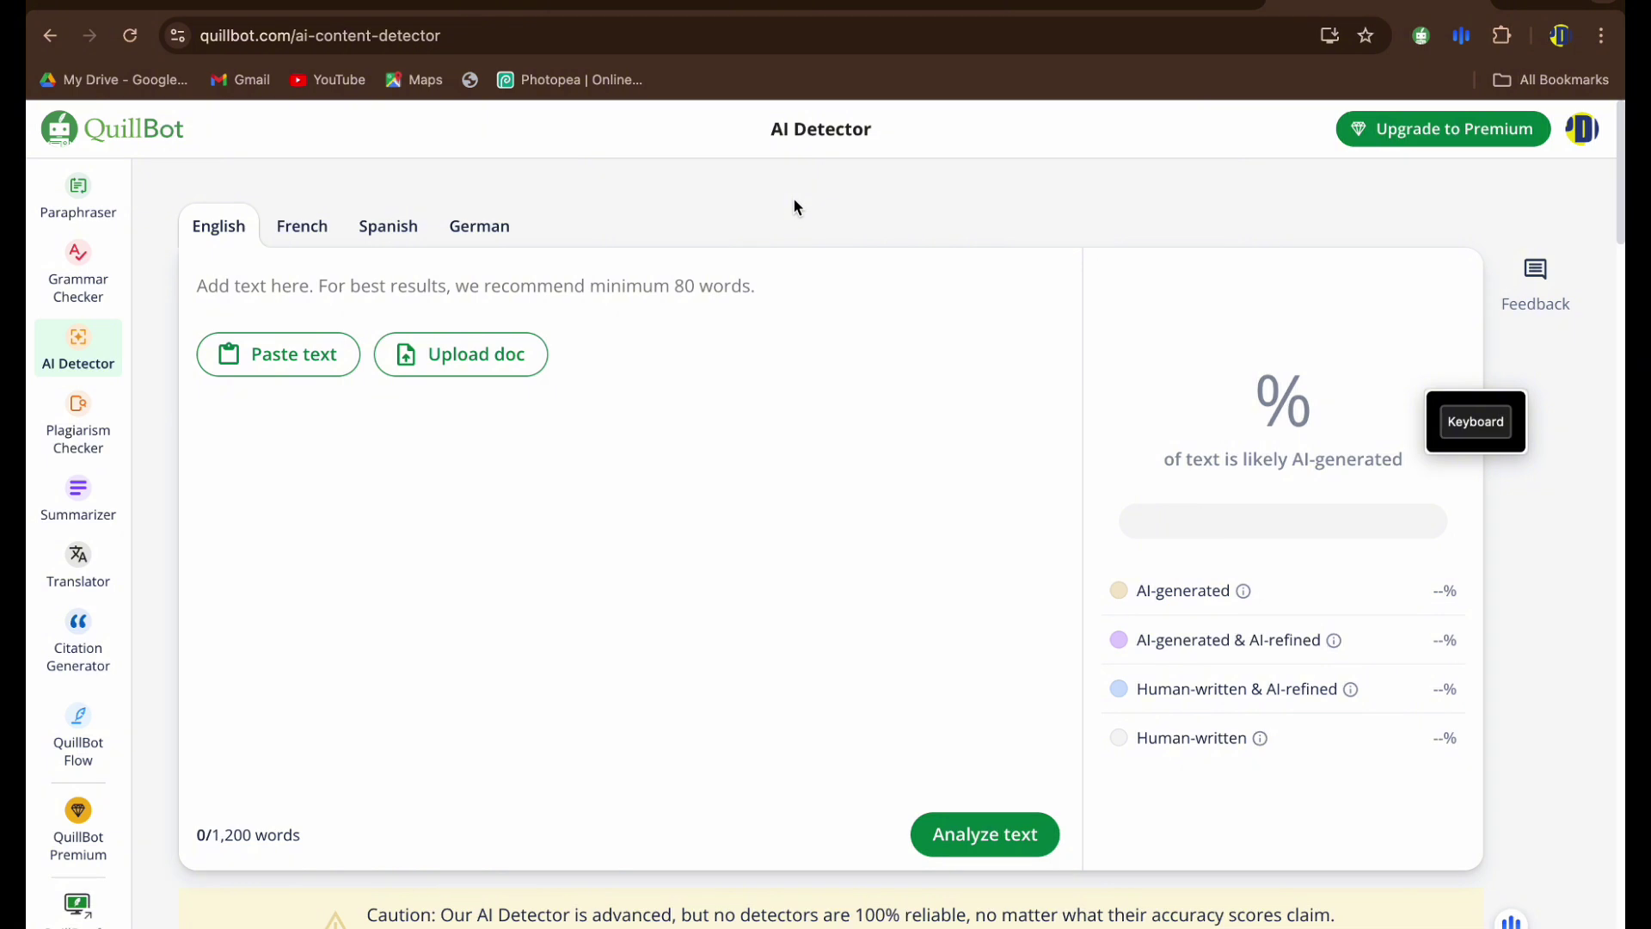
# Step: Switch to ChatGPT, reload the stuck page and start a new chat
pyautogui.click(453, 4)
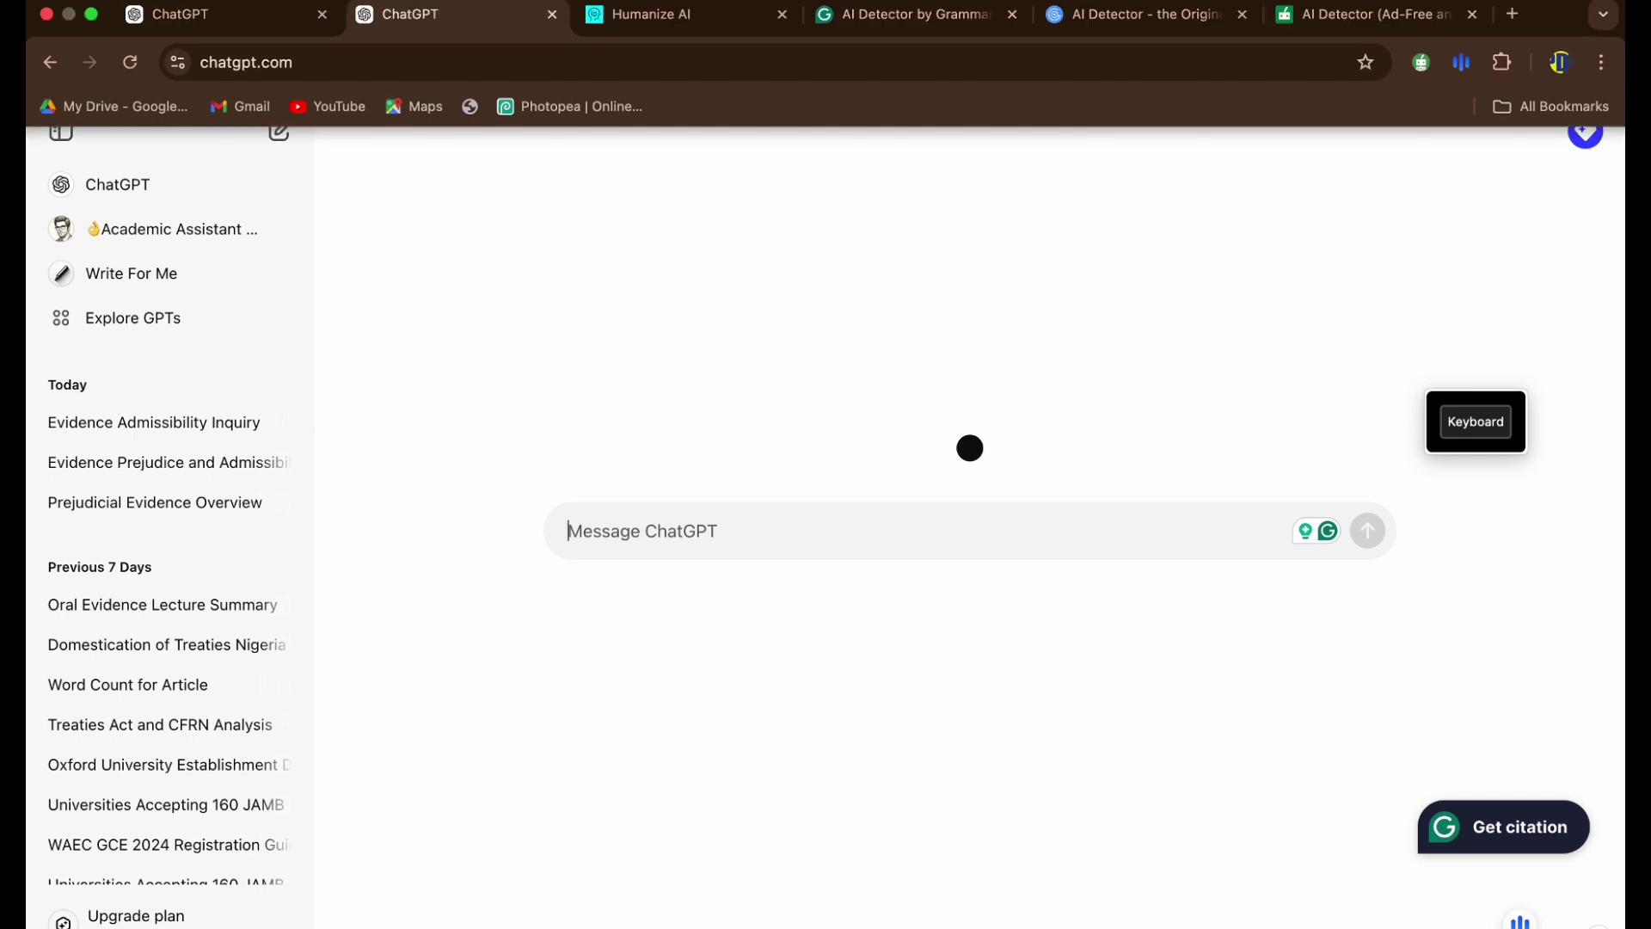
pyautogui.click(129, 50)
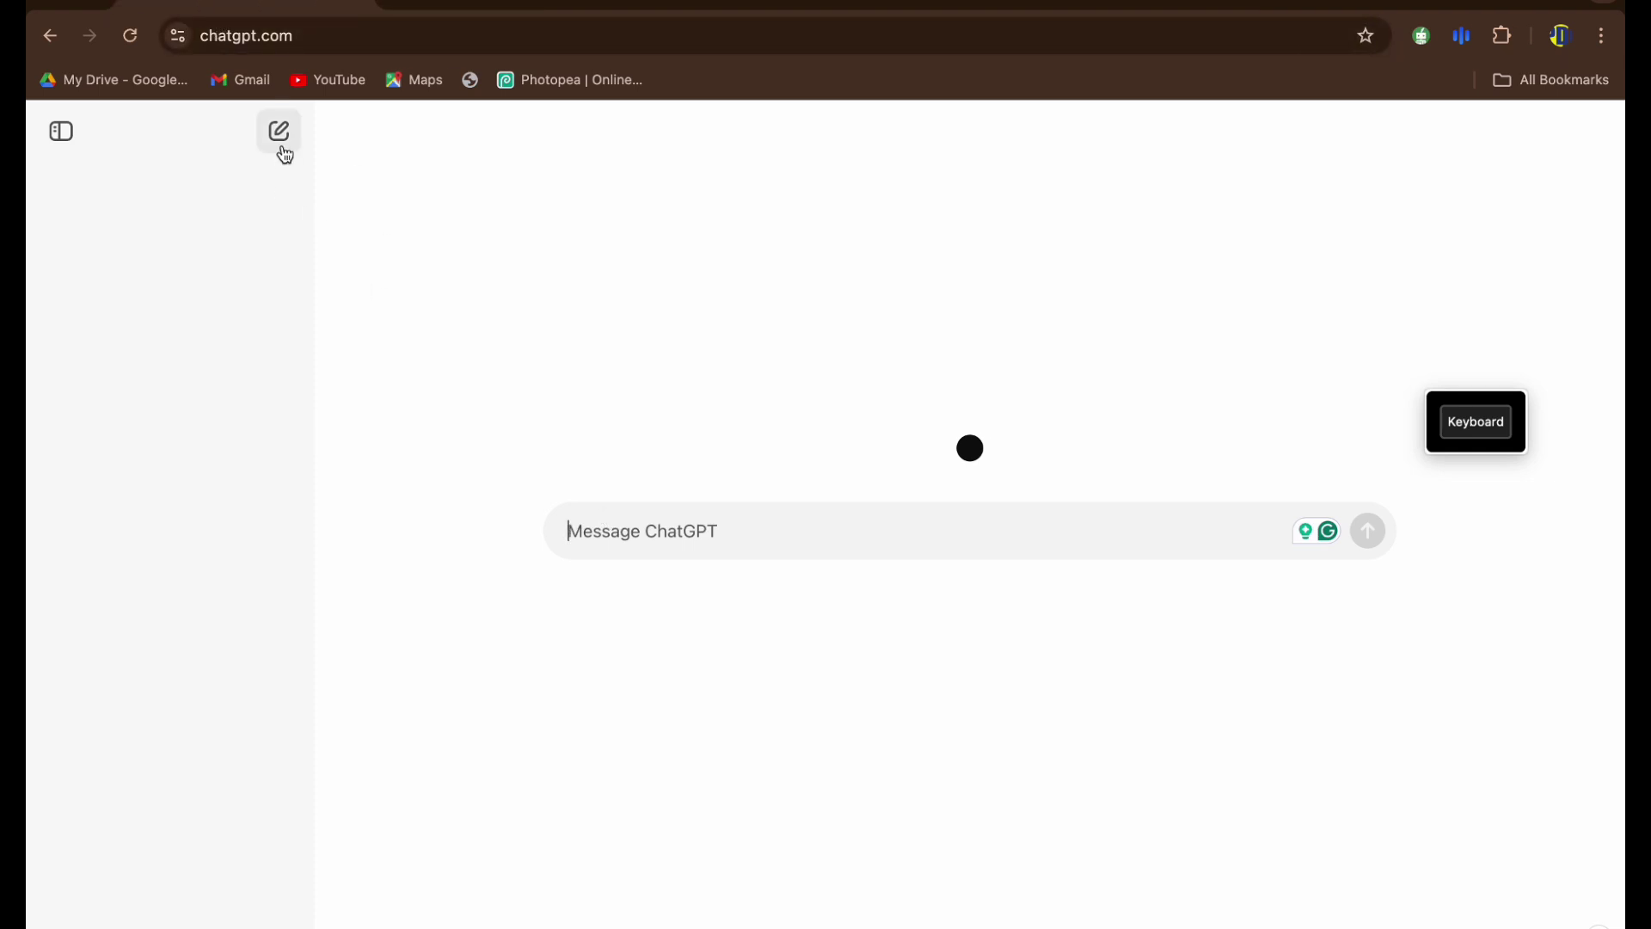
pyautogui.click(130, 35)
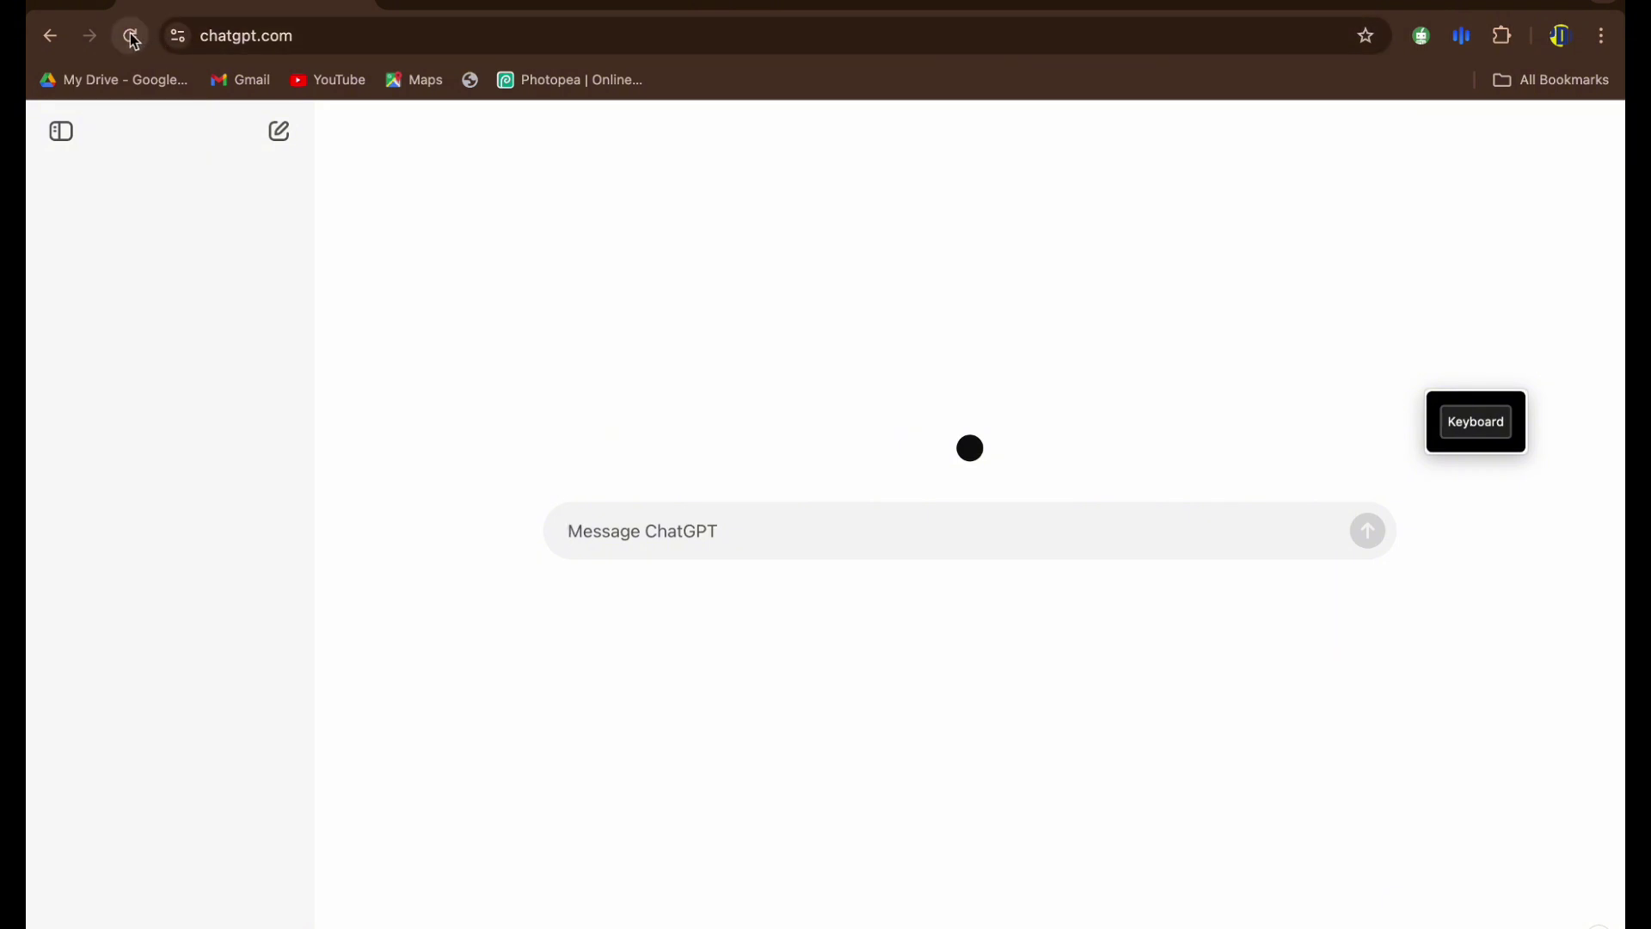
pyautogui.click(278, 146)
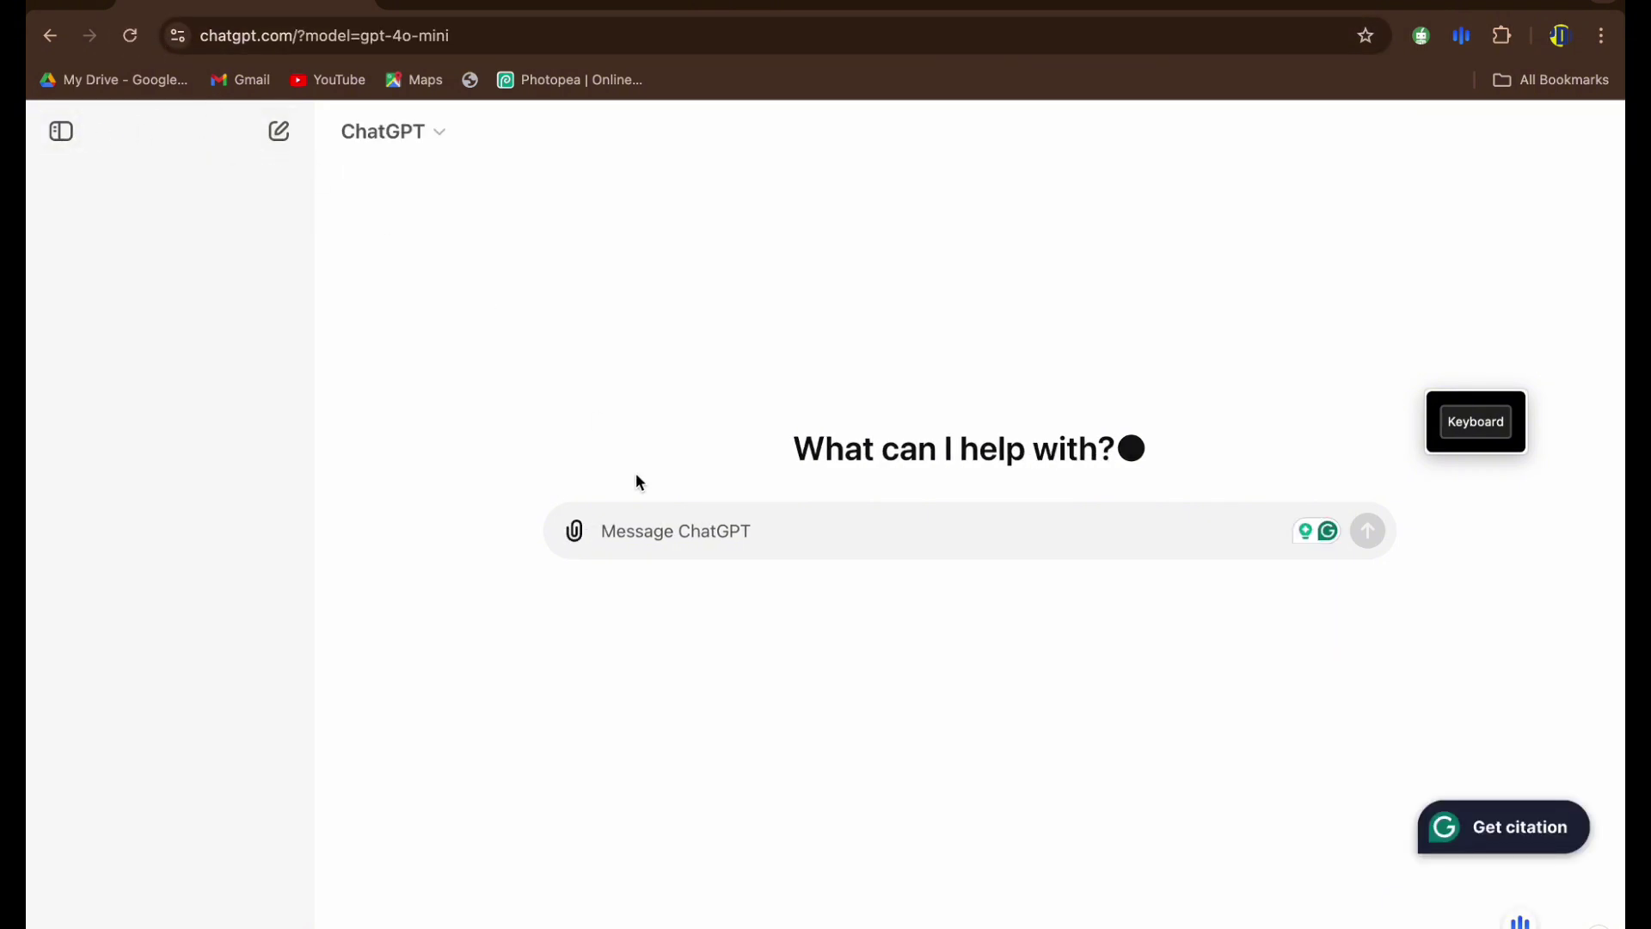
pyautogui.click(722, 520)
pyautogui.write('write')
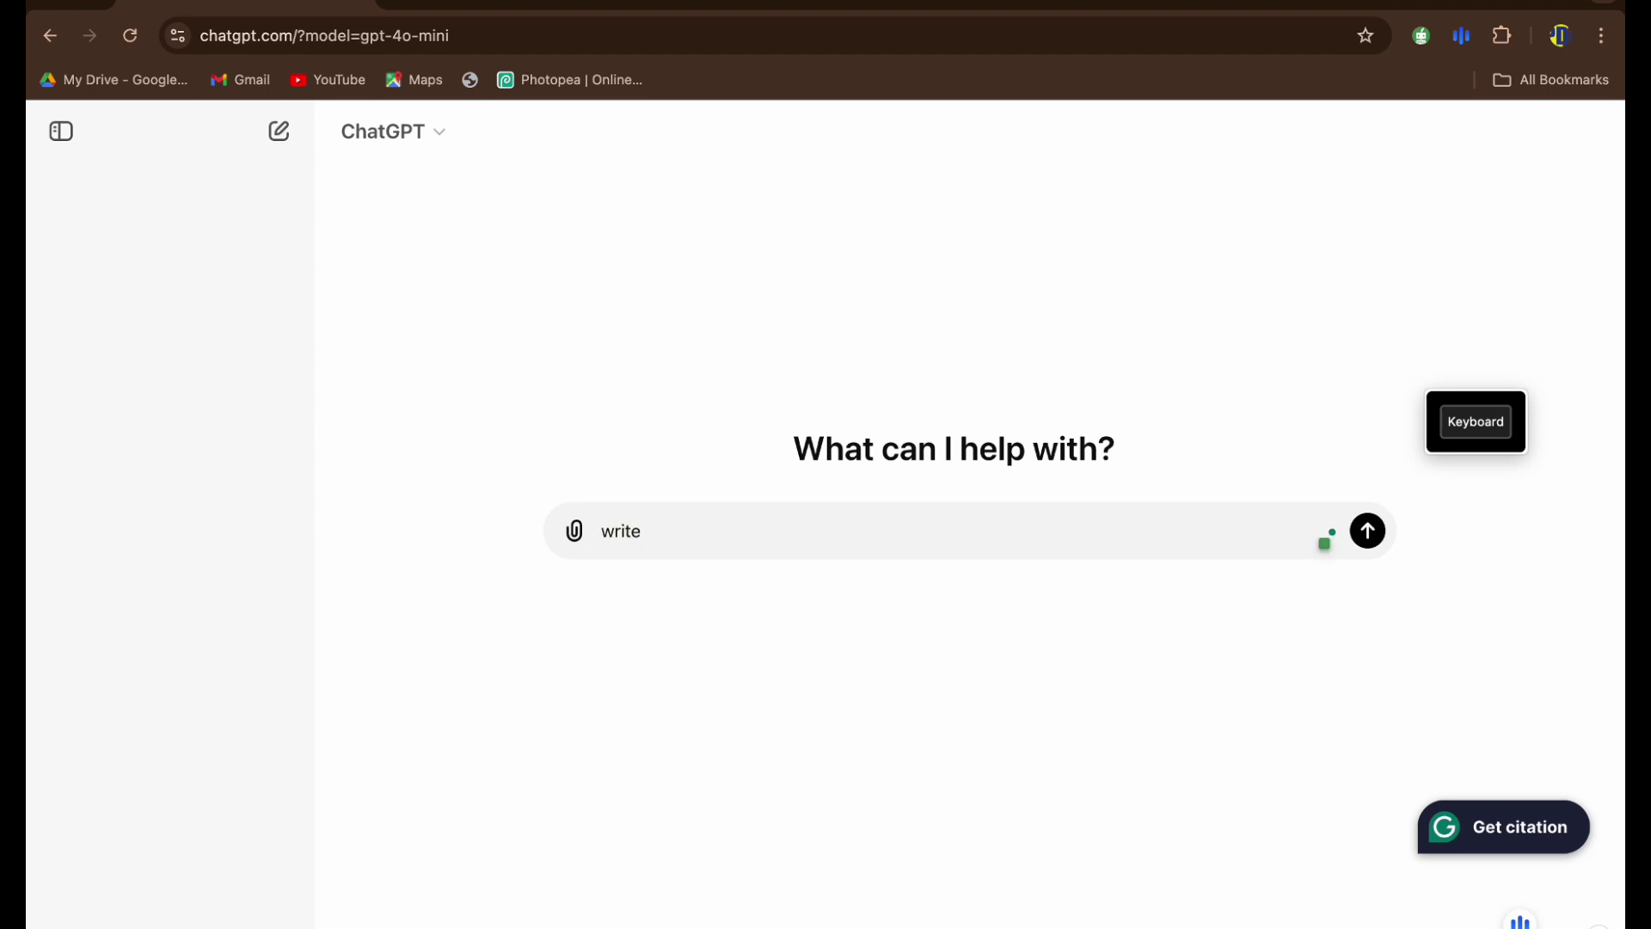
pyautogui.write(' 3 paragraphs on rob')
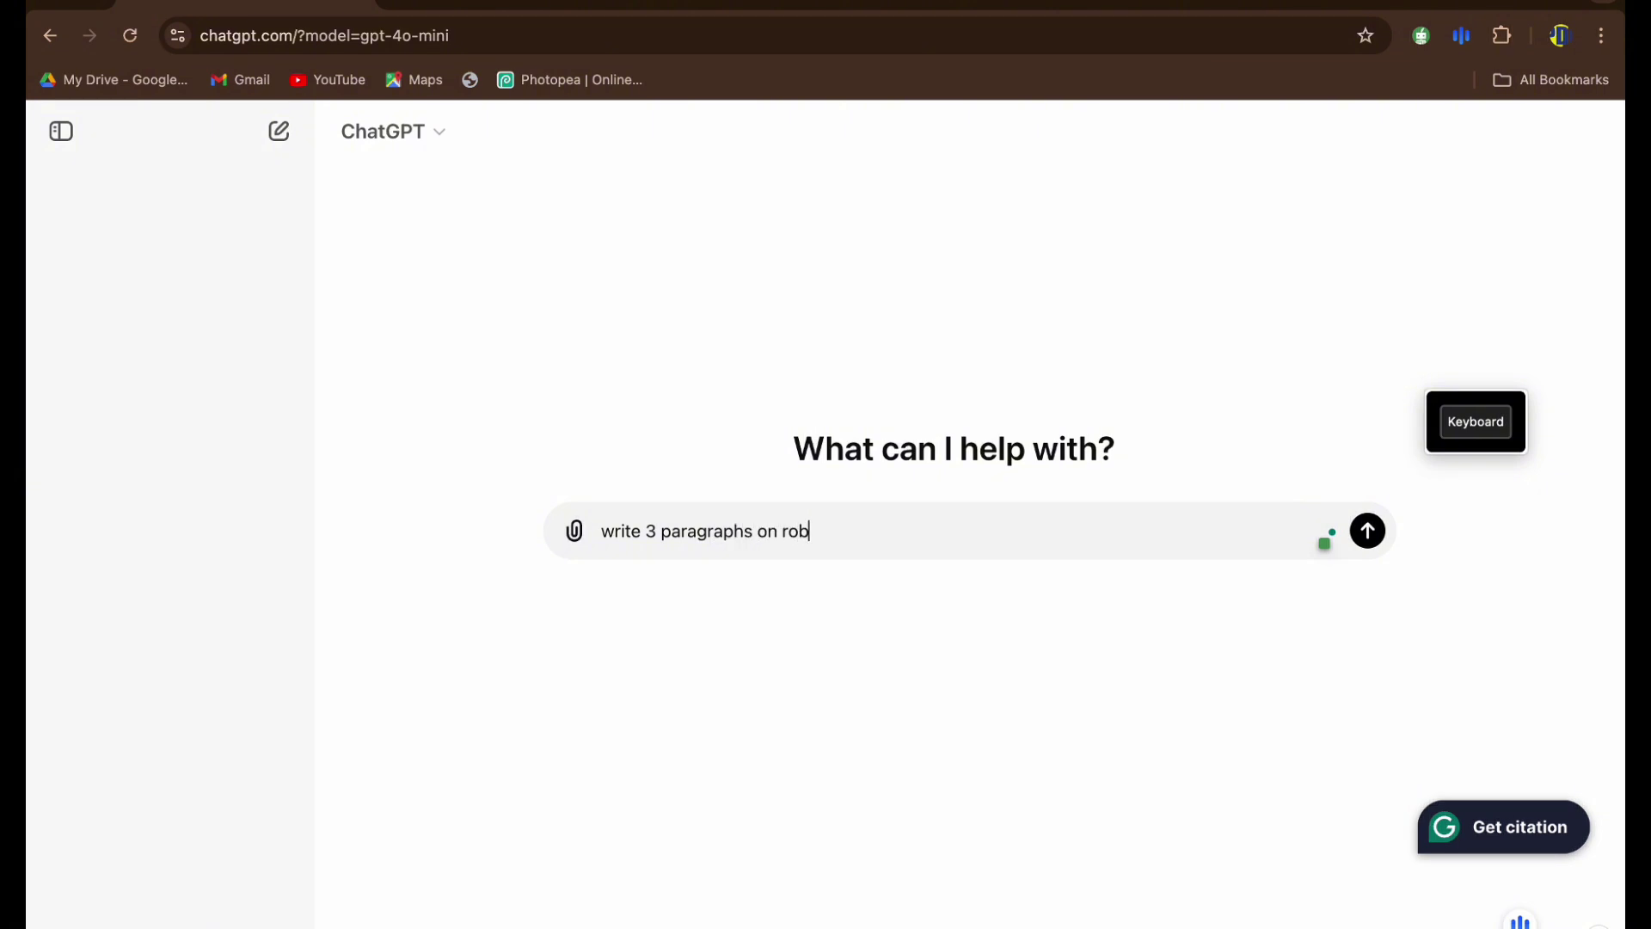
pyautogui.write('otics')
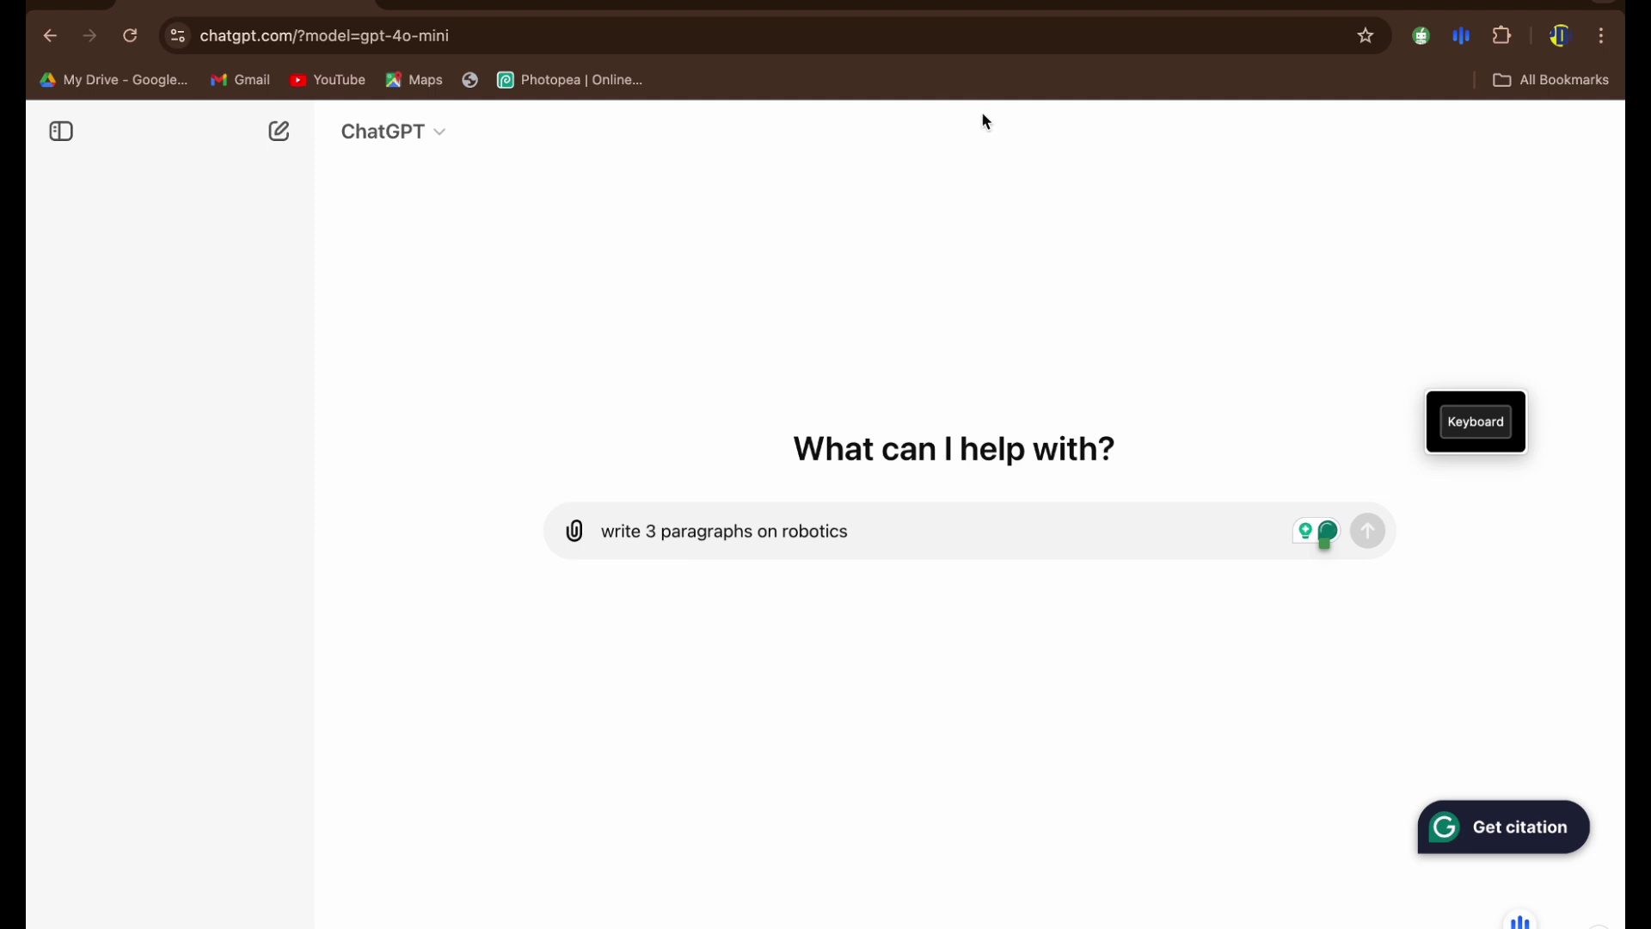
# Step: Reload ChatGPT and submit the prompt "write 3 paragraphs on robotics"
pyautogui.moveTo(1021, 1)
pyautogui.click(130, 36)
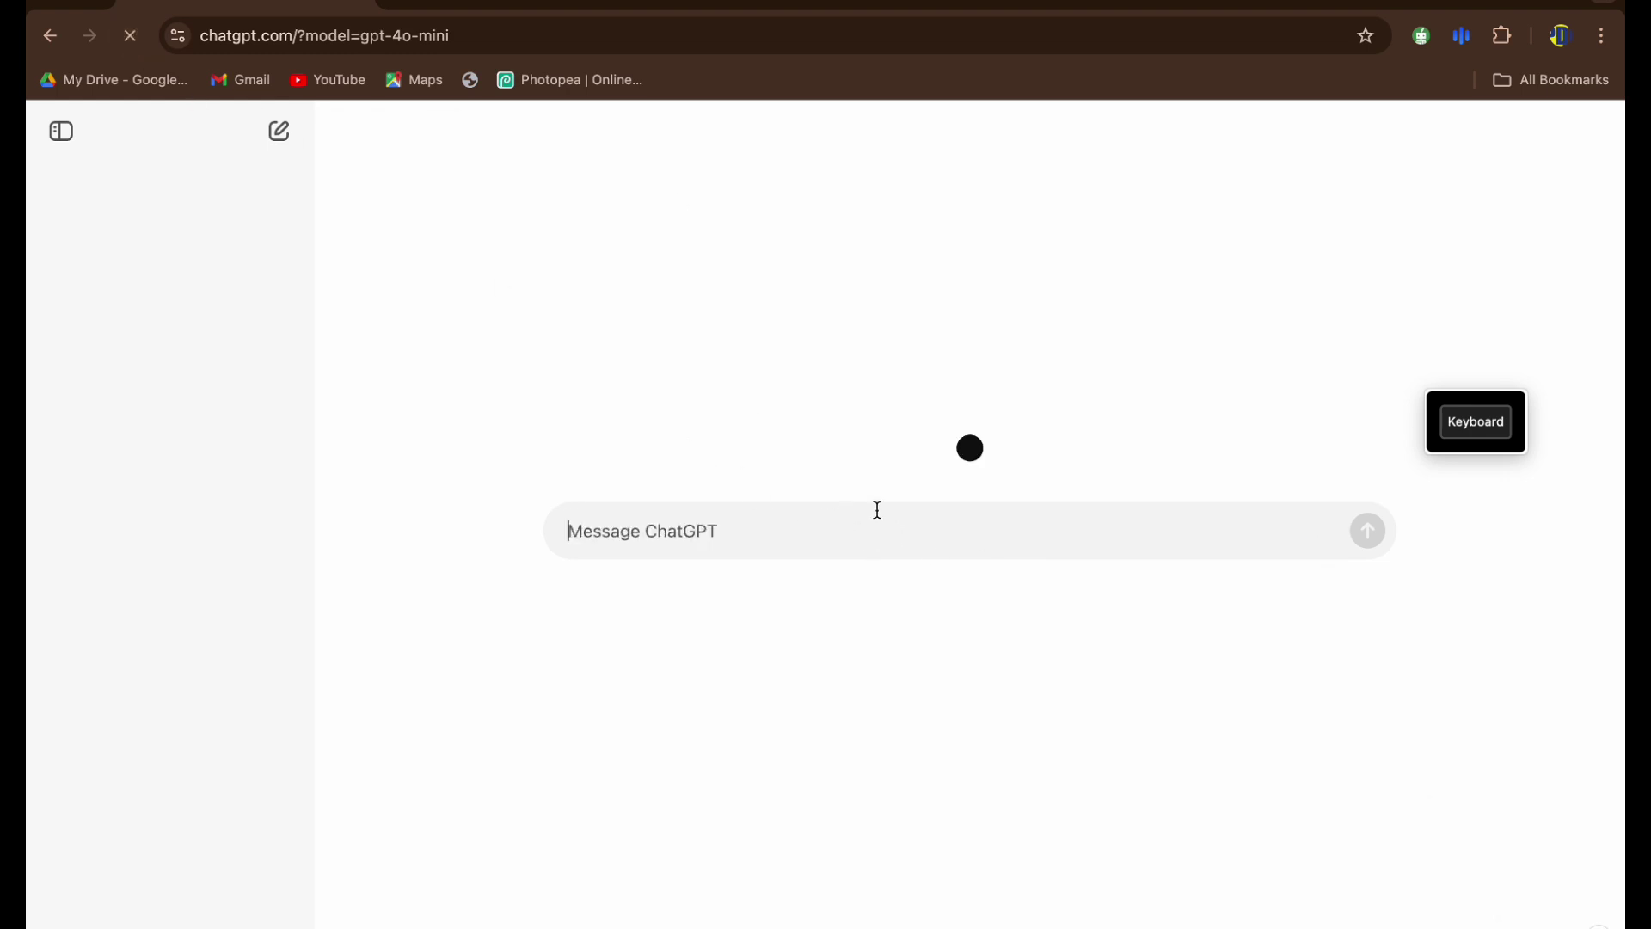
pyautogui.write('wri')
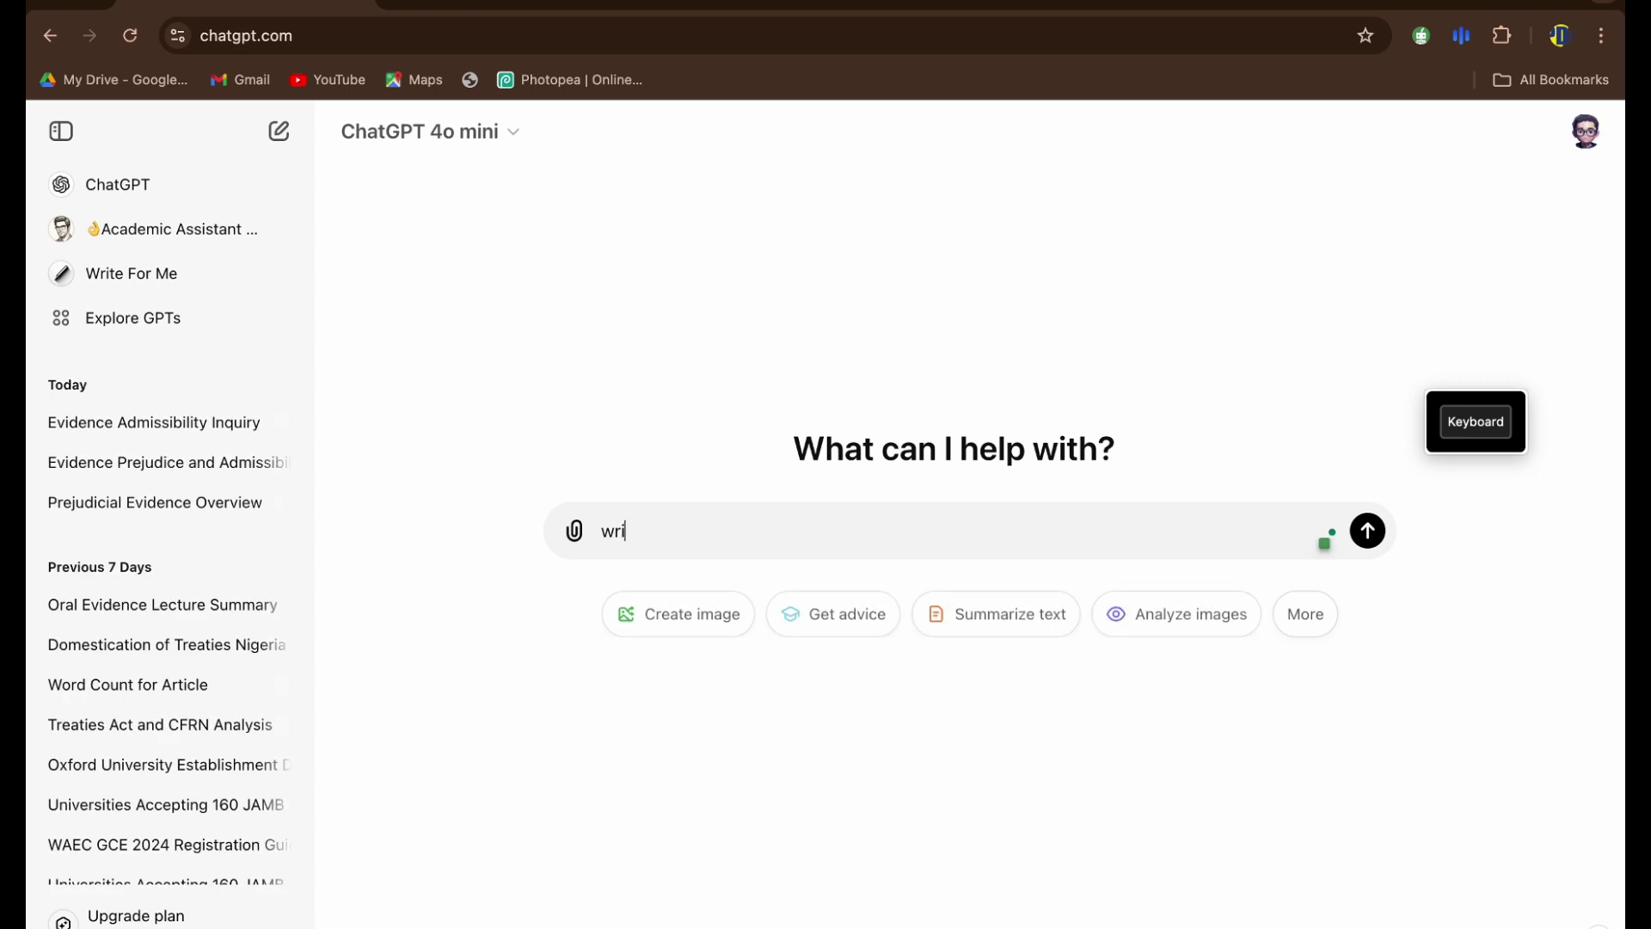
pyautogui.write('te 3 paragraphs on ro')
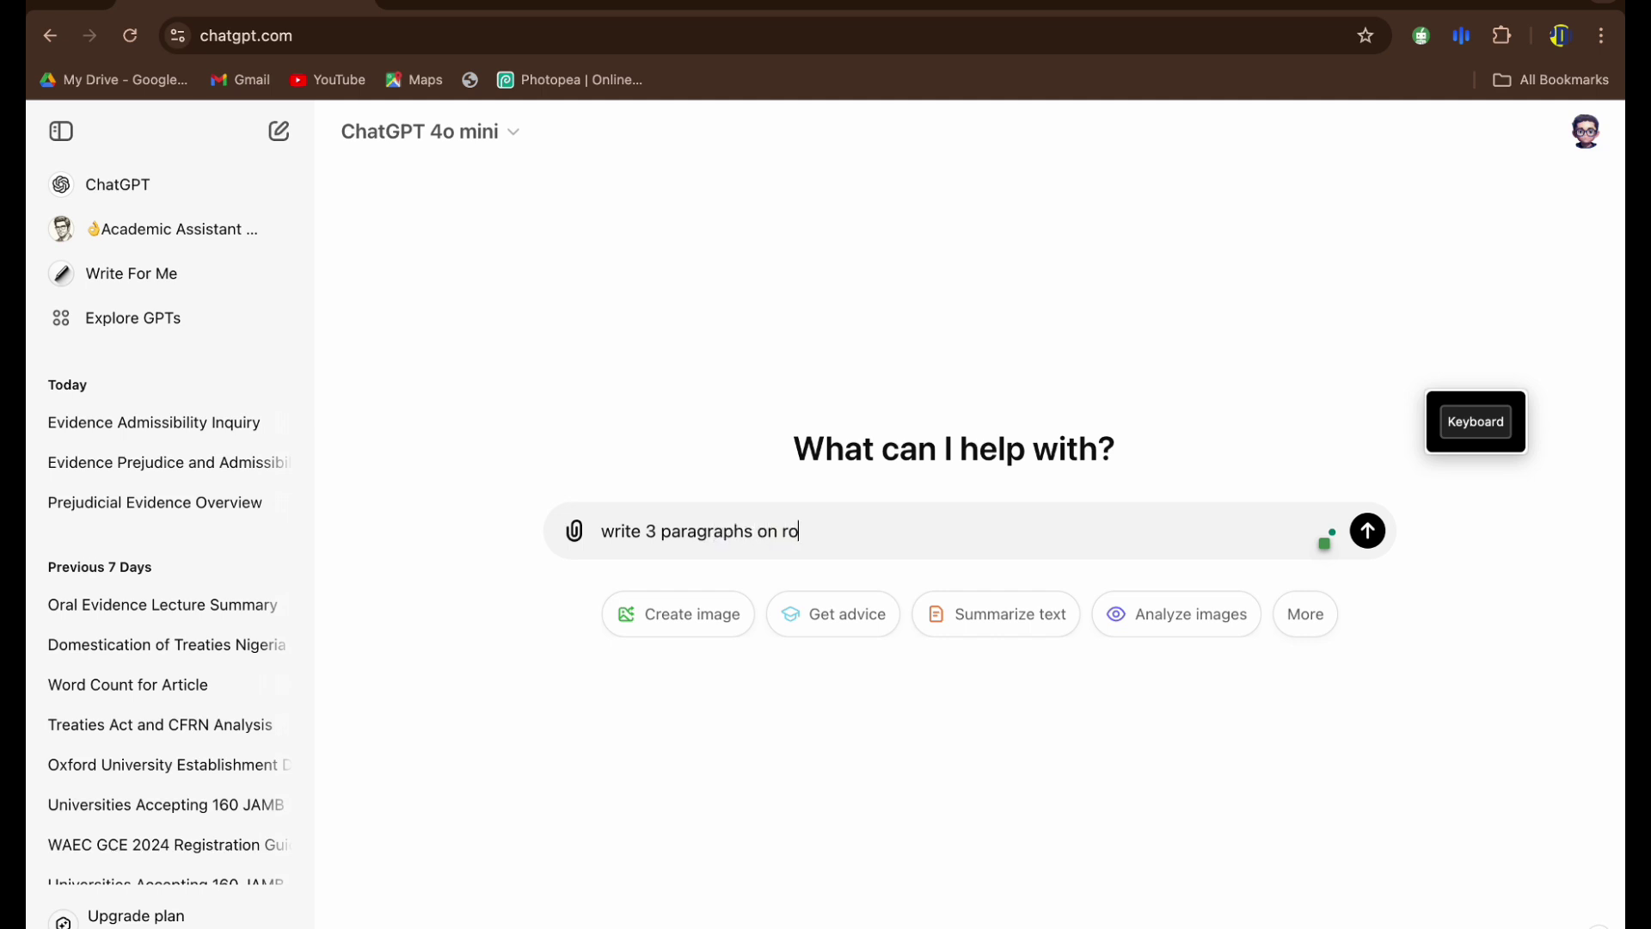
pyautogui.write('botics')
pyautogui.press('Return')
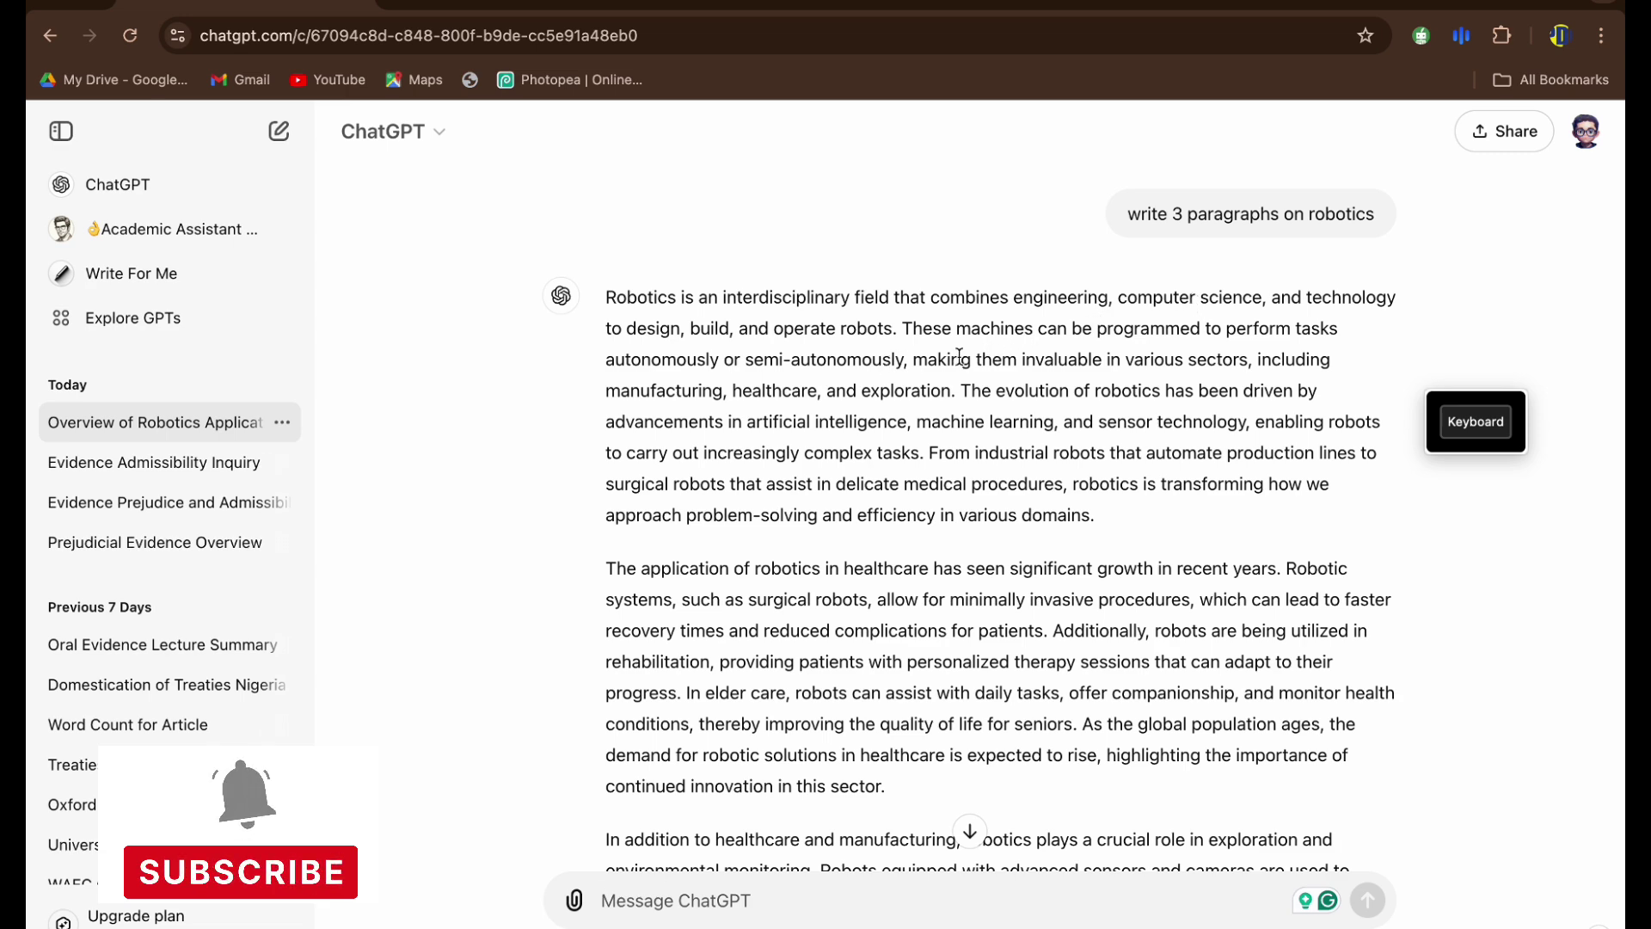
# Step: Review the generated robotics paragraphs through to the end and copy the whole response
pyautogui.scroll(-3, 1003, 442)
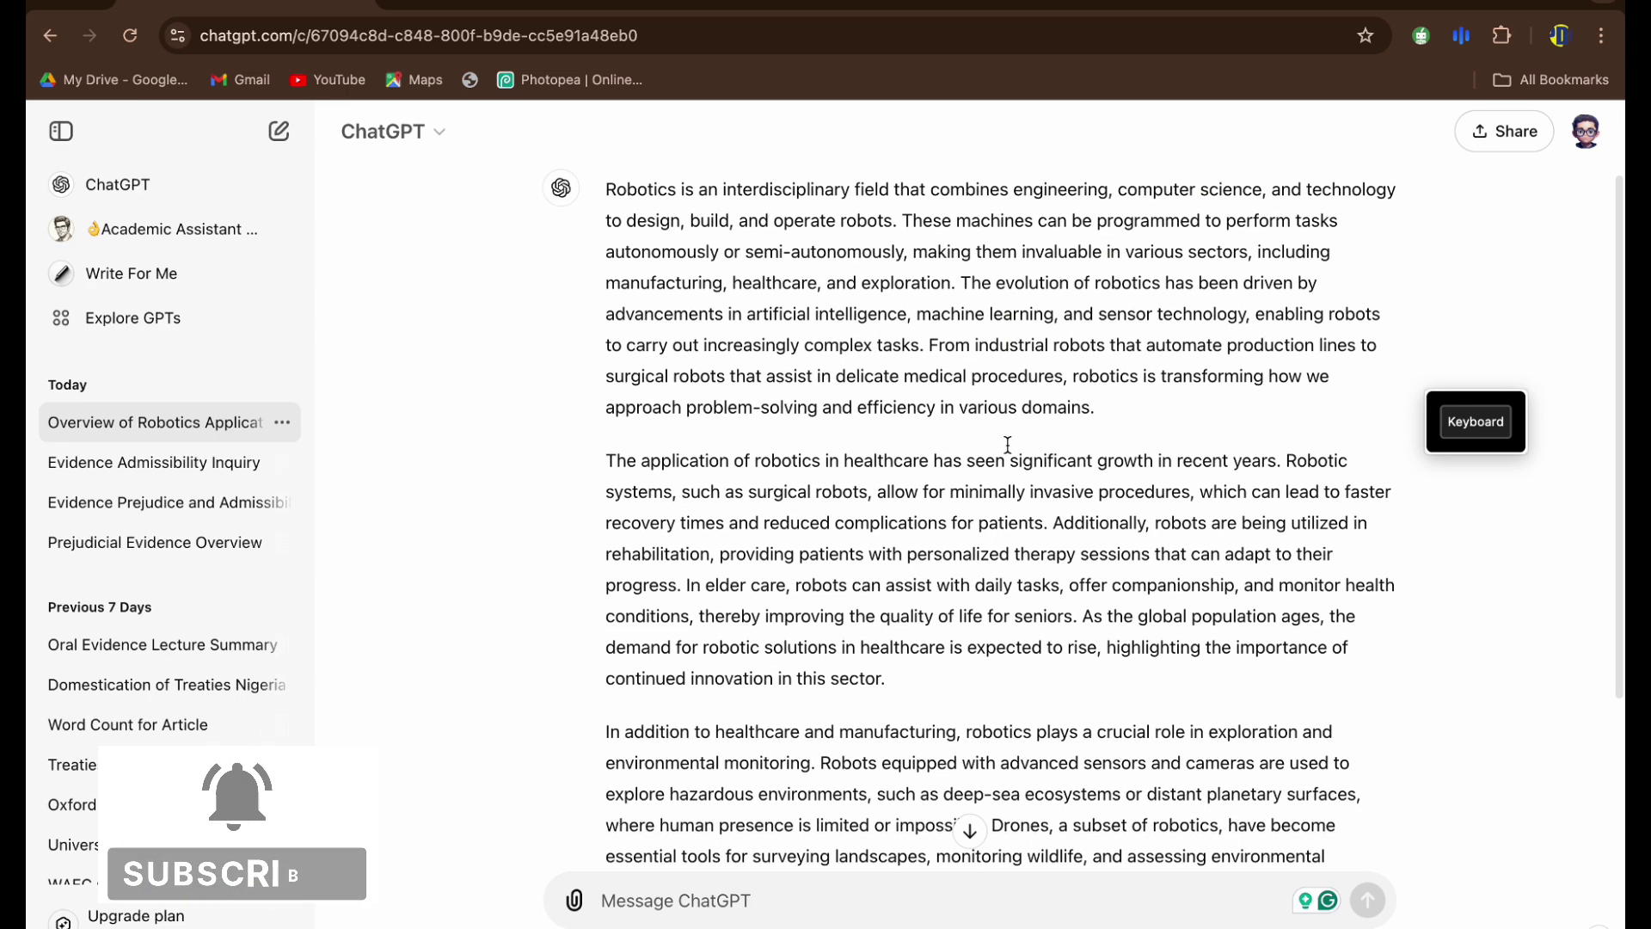
pyautogui.scroll(-3, 807, 490)
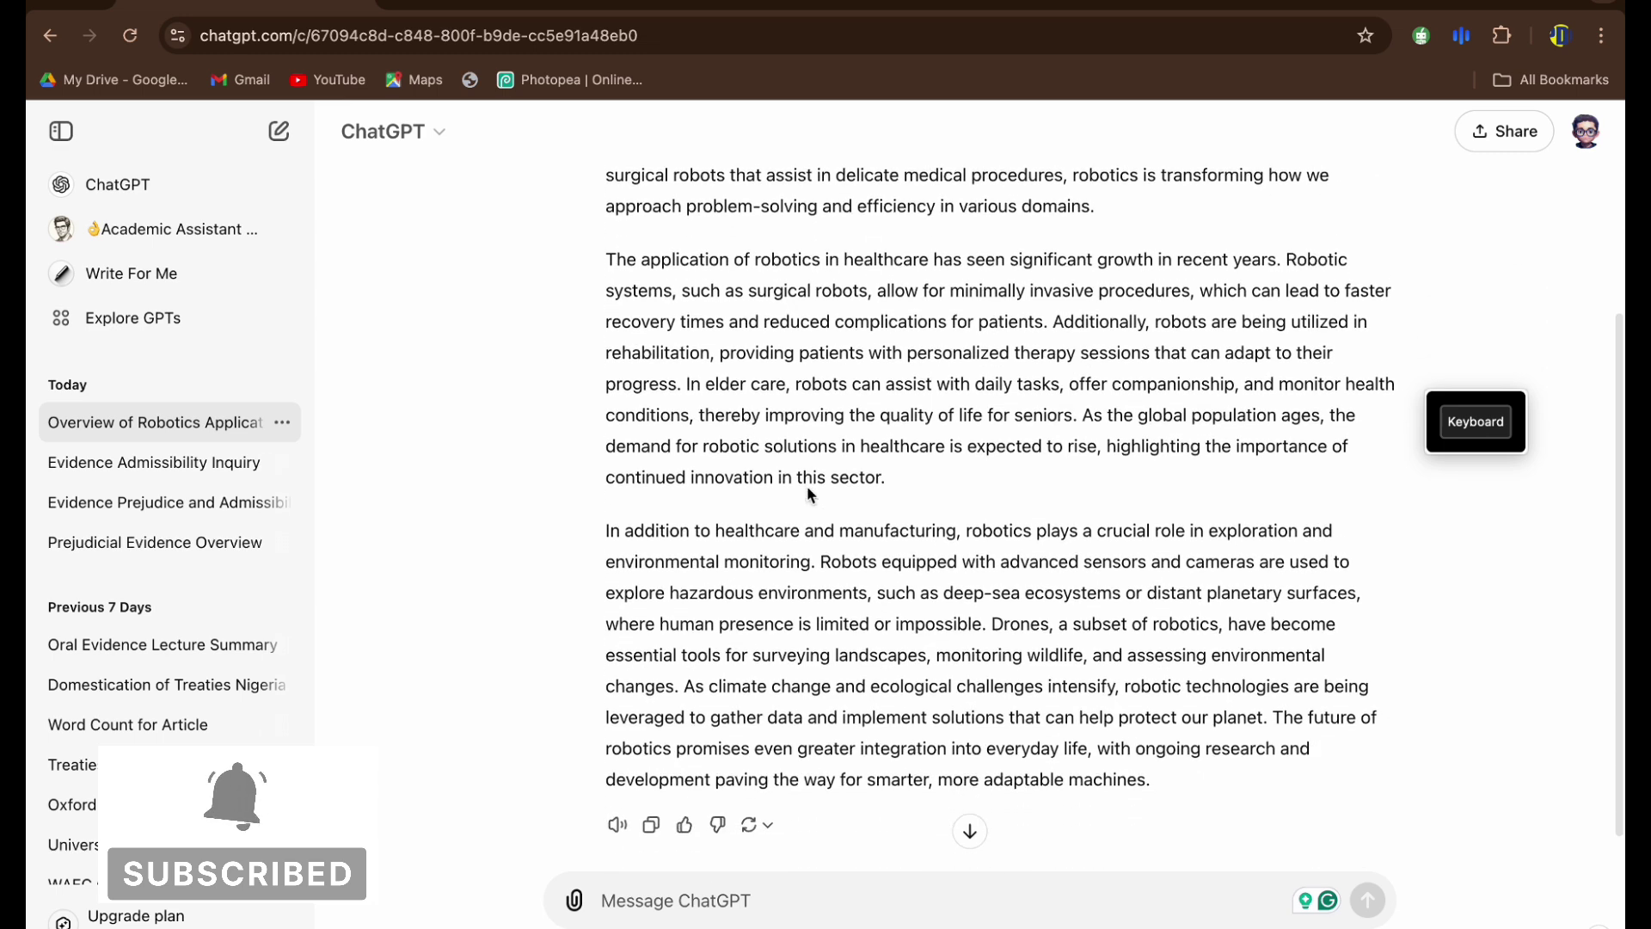
pyautogui.click(652, 822)
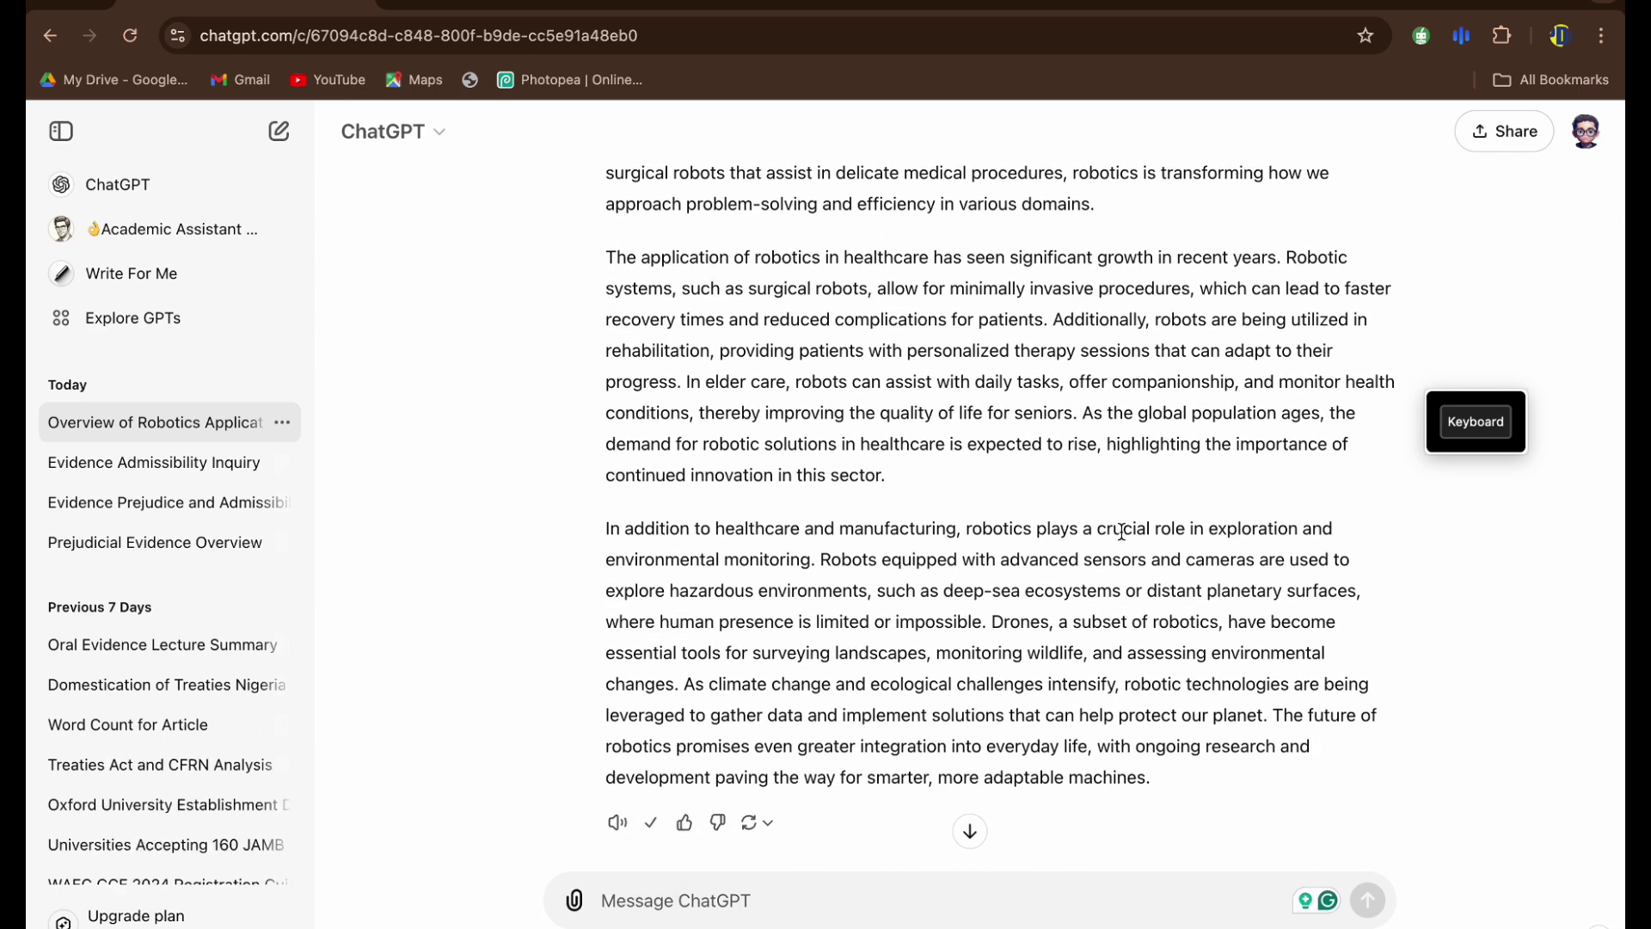
# Step: Switch to QuillBot's AI Detector, paste the copied robotics text and analyze it for AI content
pyautogui.click(1352, 5)
pyautogui.click(597, 296)
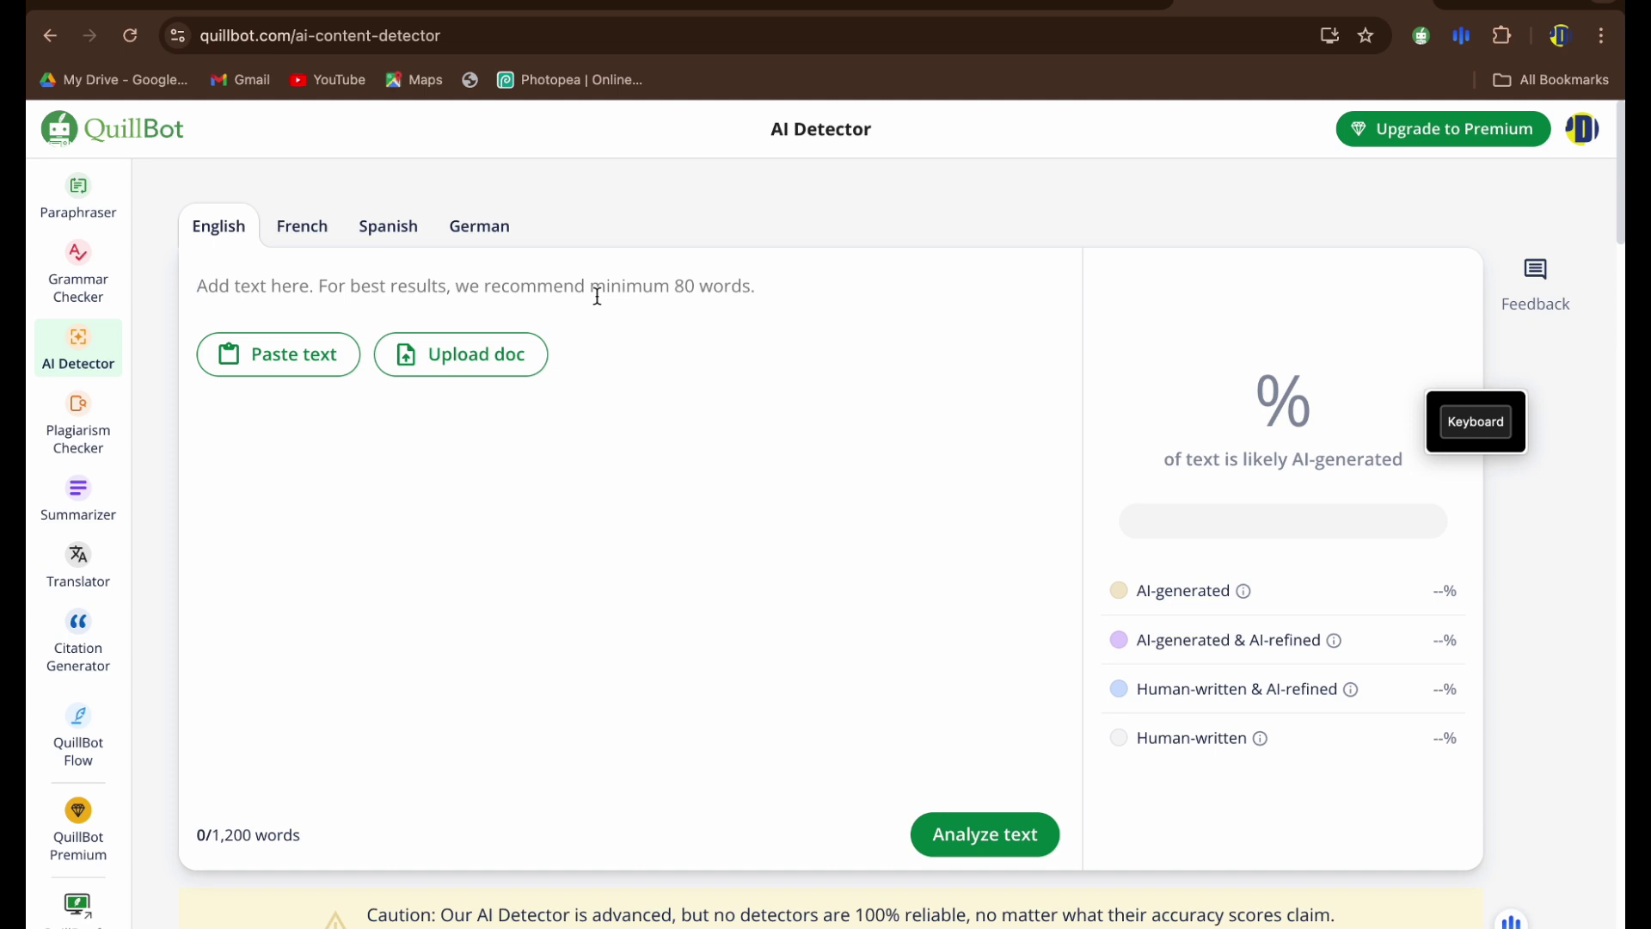
pyautogui.press('super+v')
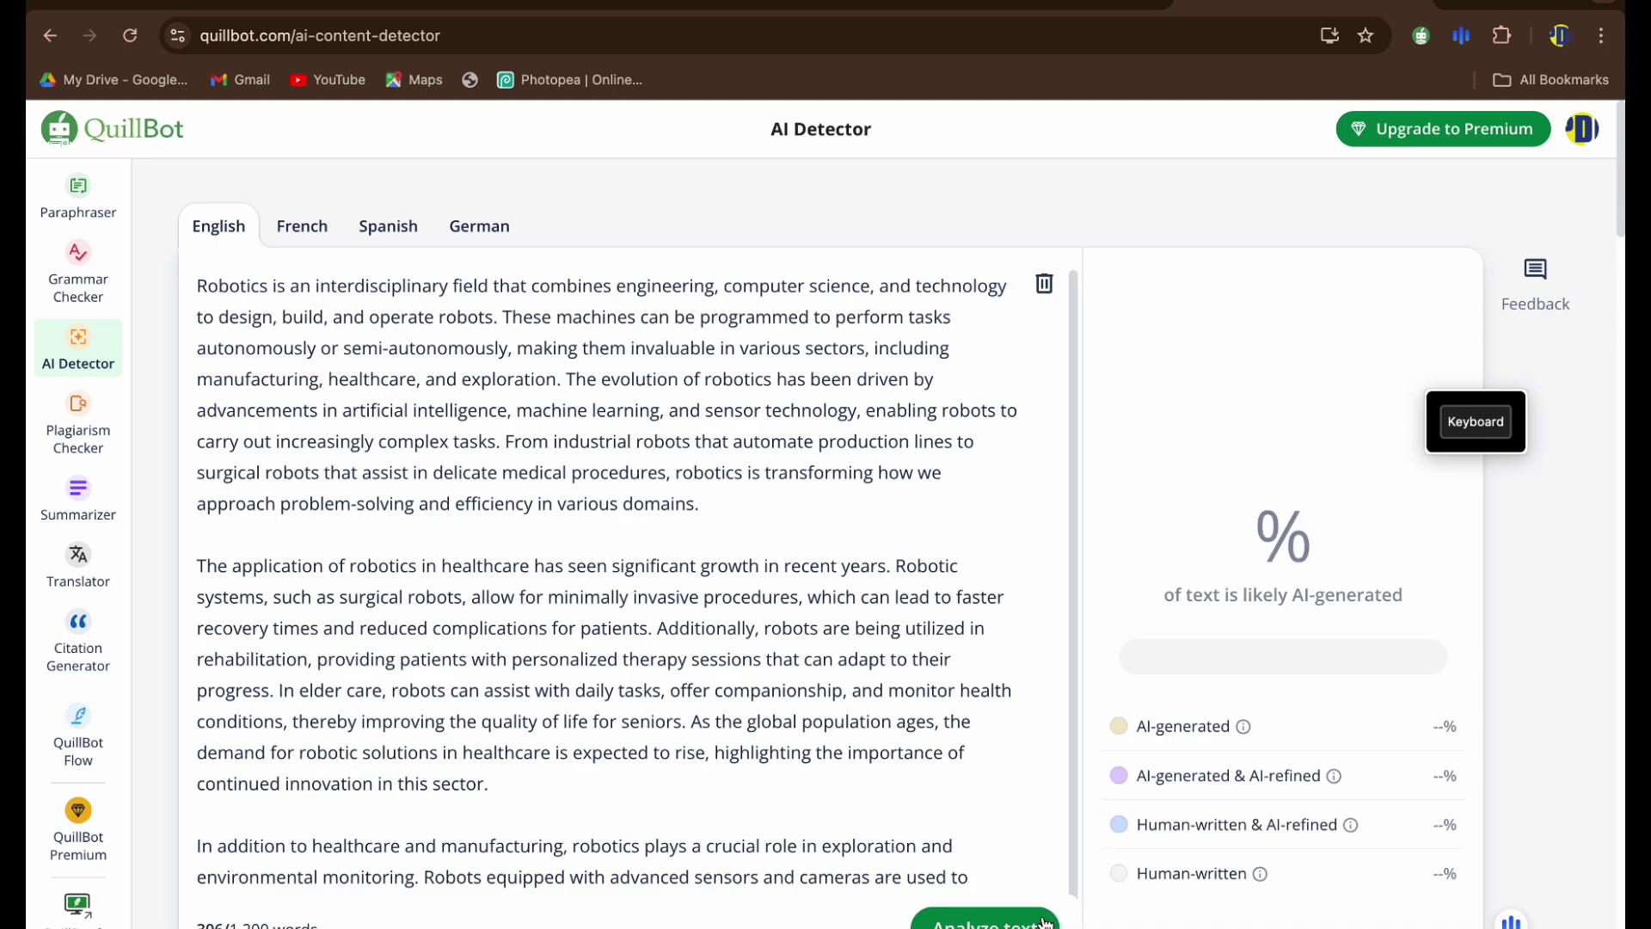
pyautogui.click(985, 922)
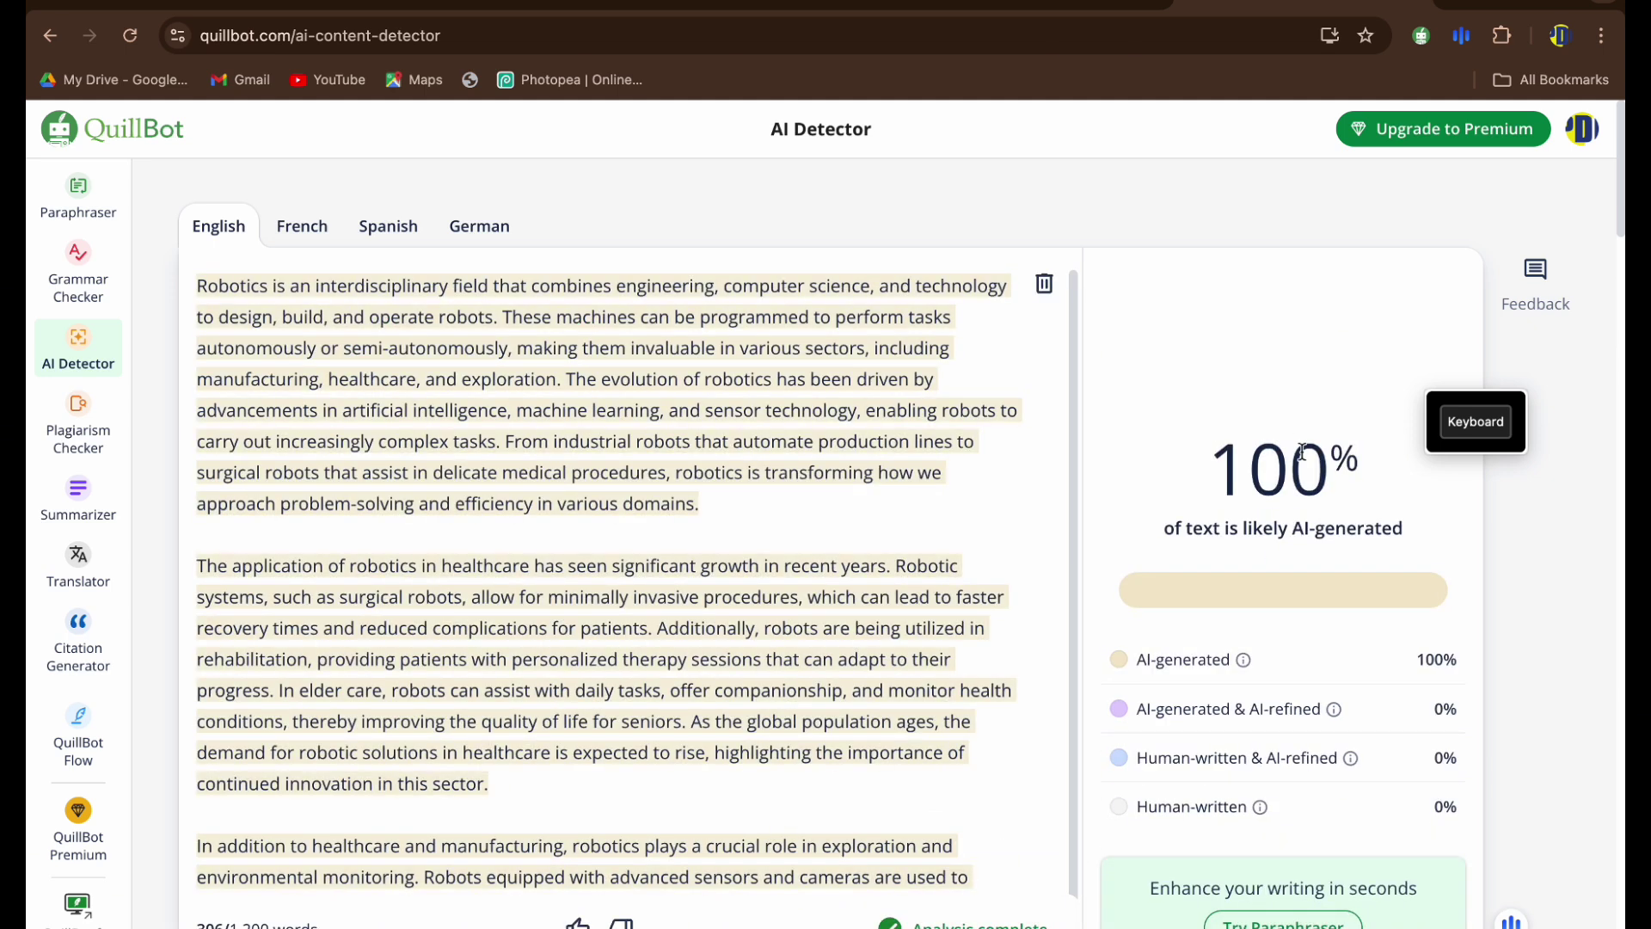
# Step: Switch to GPTZero, paste the same robotics text, scan it for AI and view the classification and probability breakdown
pyautogui.click(1013, 17)
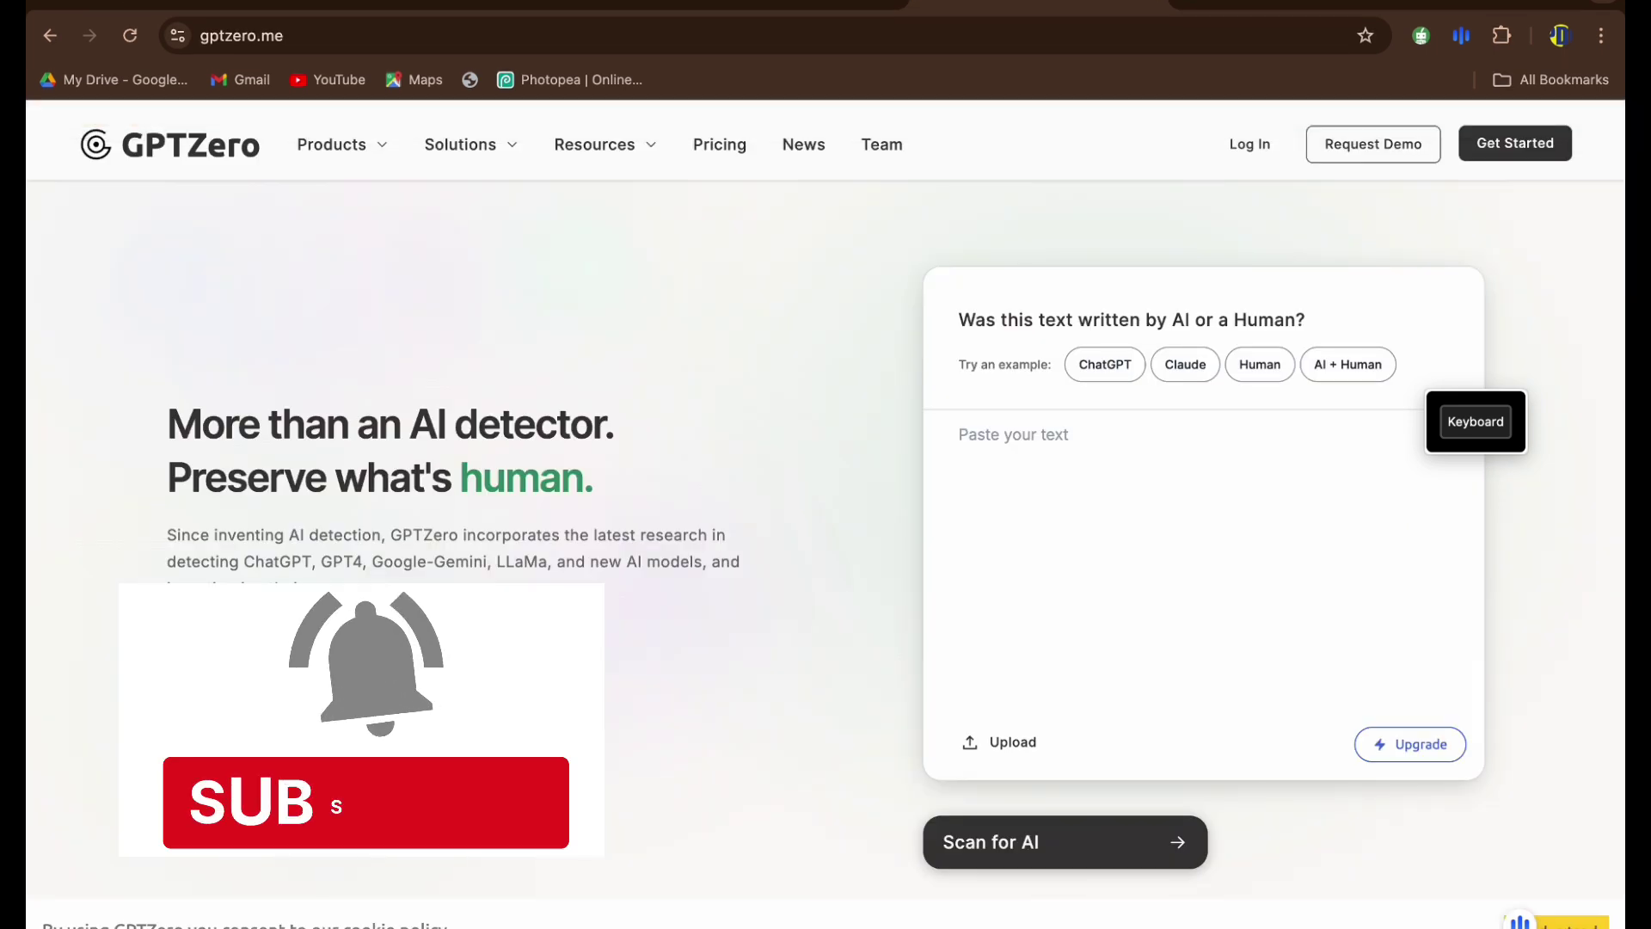
pyautogui.click(1086, 450)
pyautogui.hotkey('ctrl', 'v')
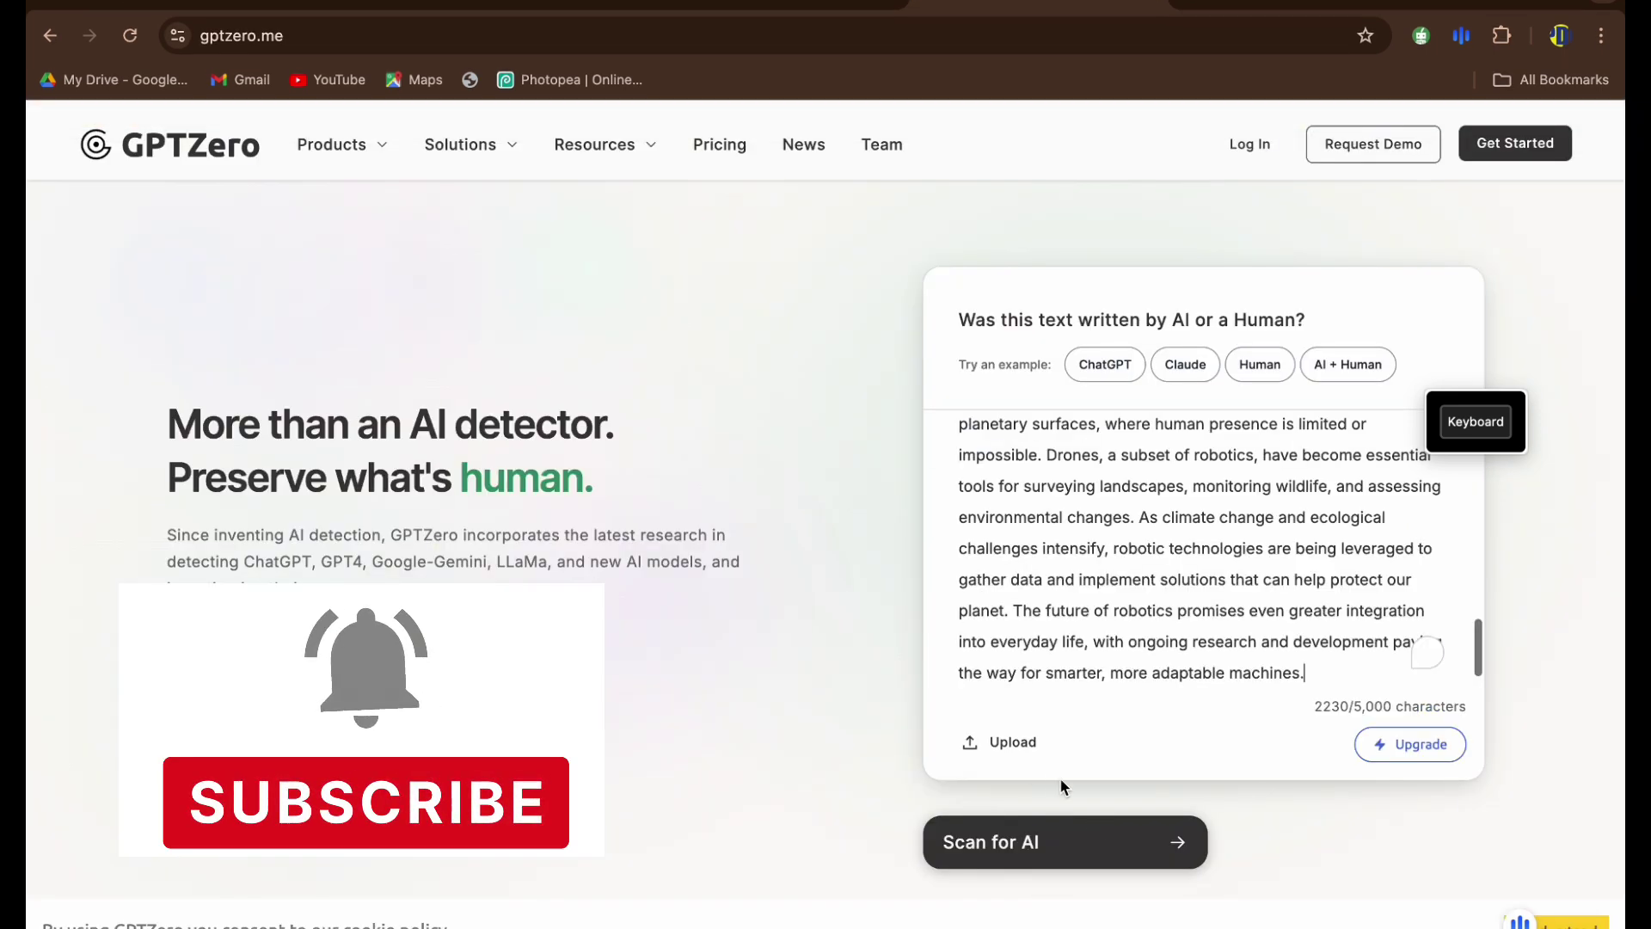
pyautogui.click(1061, 833)
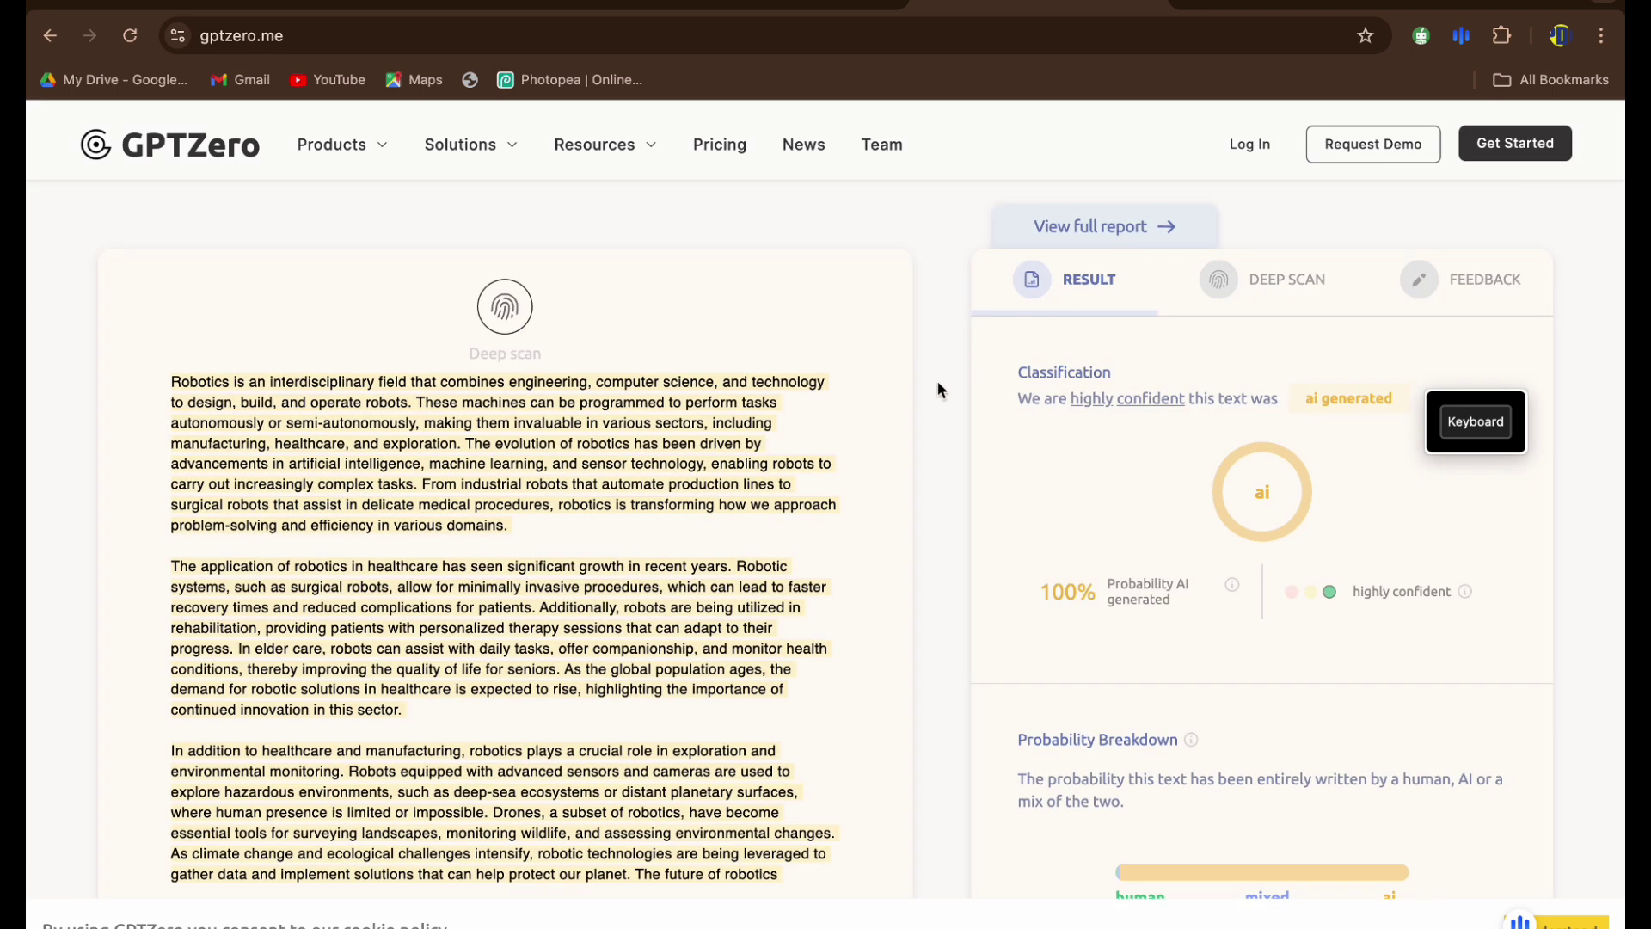
pyautogui.scroll(-2, 890, 675)
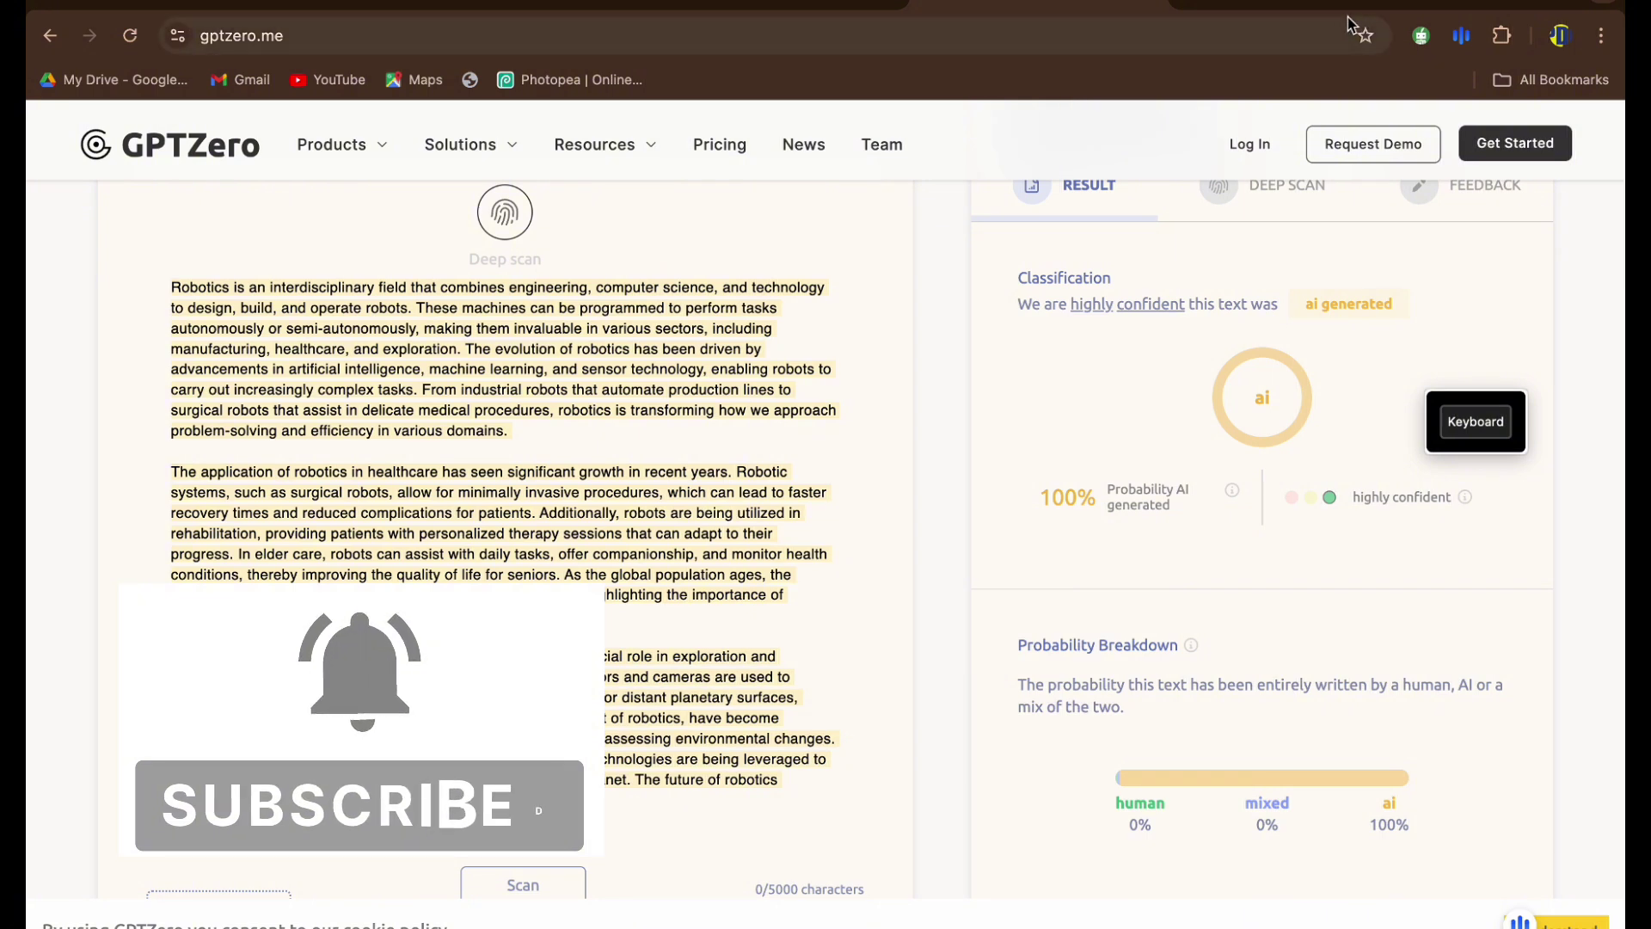
# Step: Open the StealthWriter humanizer at app.stealthwriter.ai in a new browser tab and dismiss its release notice
pyautogui.click(1459, 2)
pyautogui.write('stea')
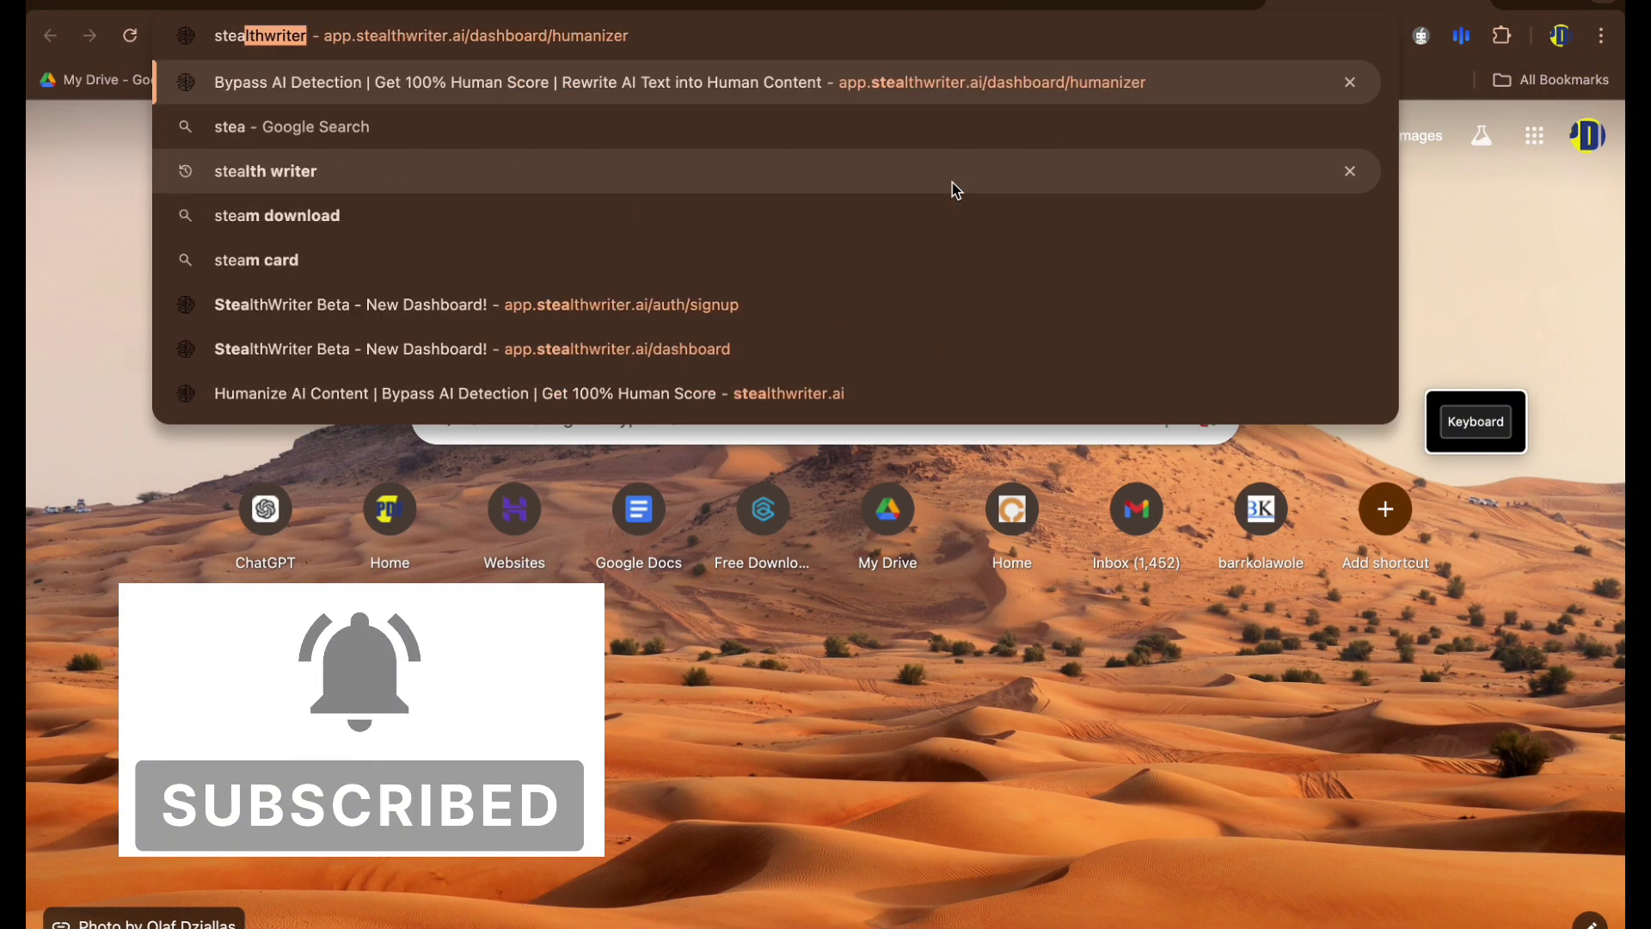
pyautogui.press('Return')
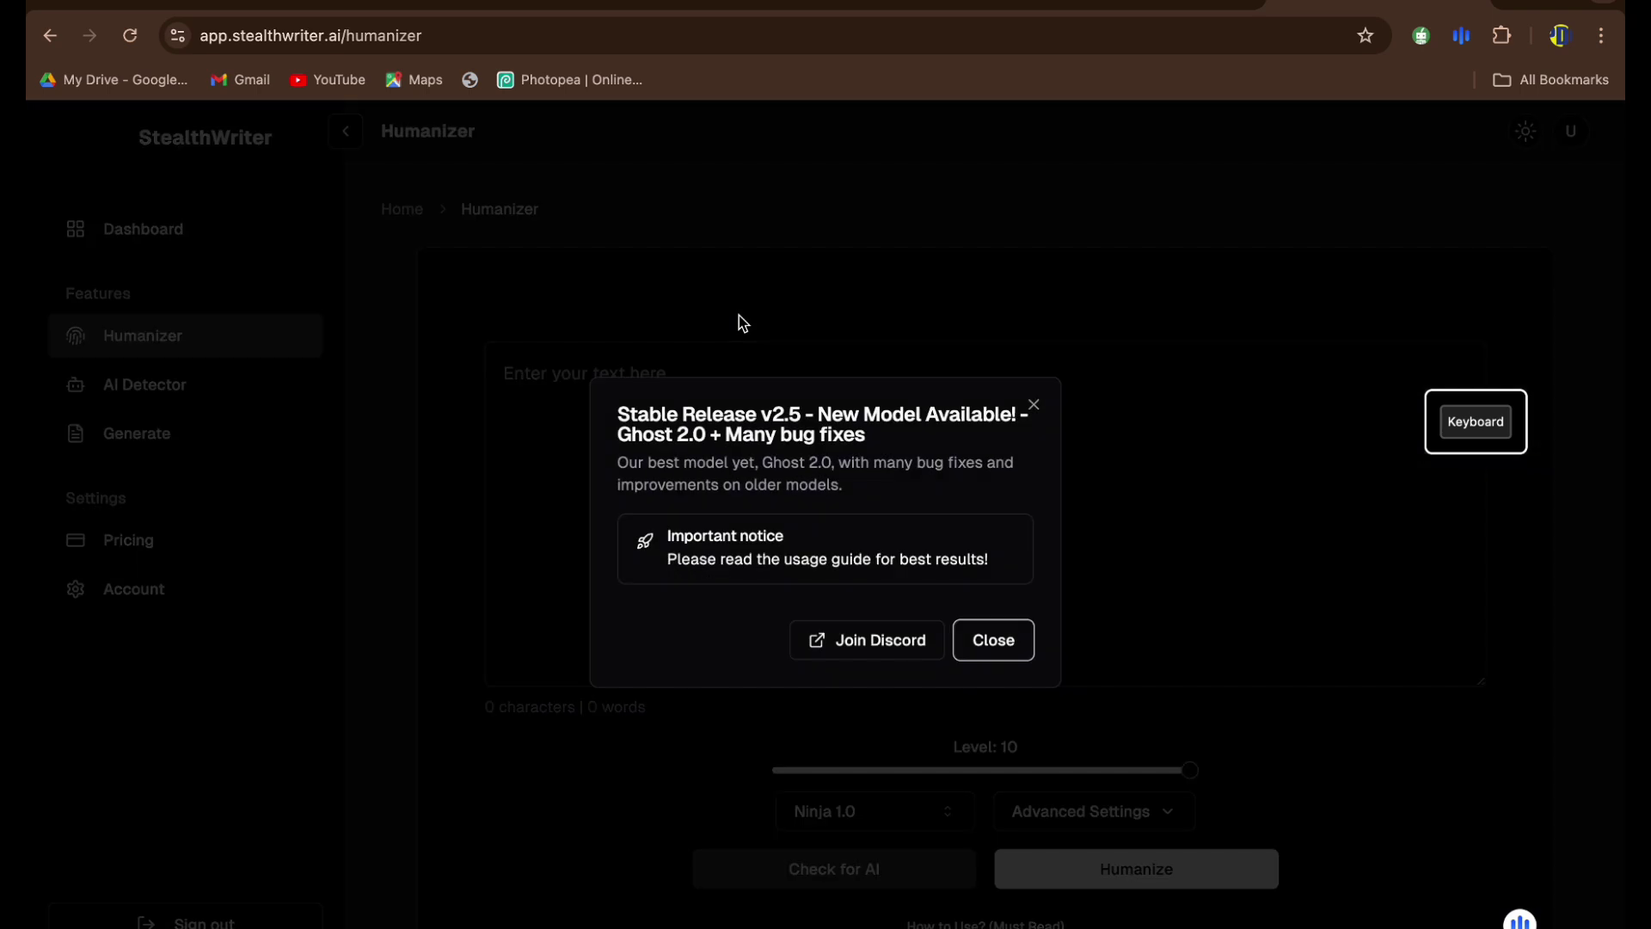
pyautogui.click(1033, 405)
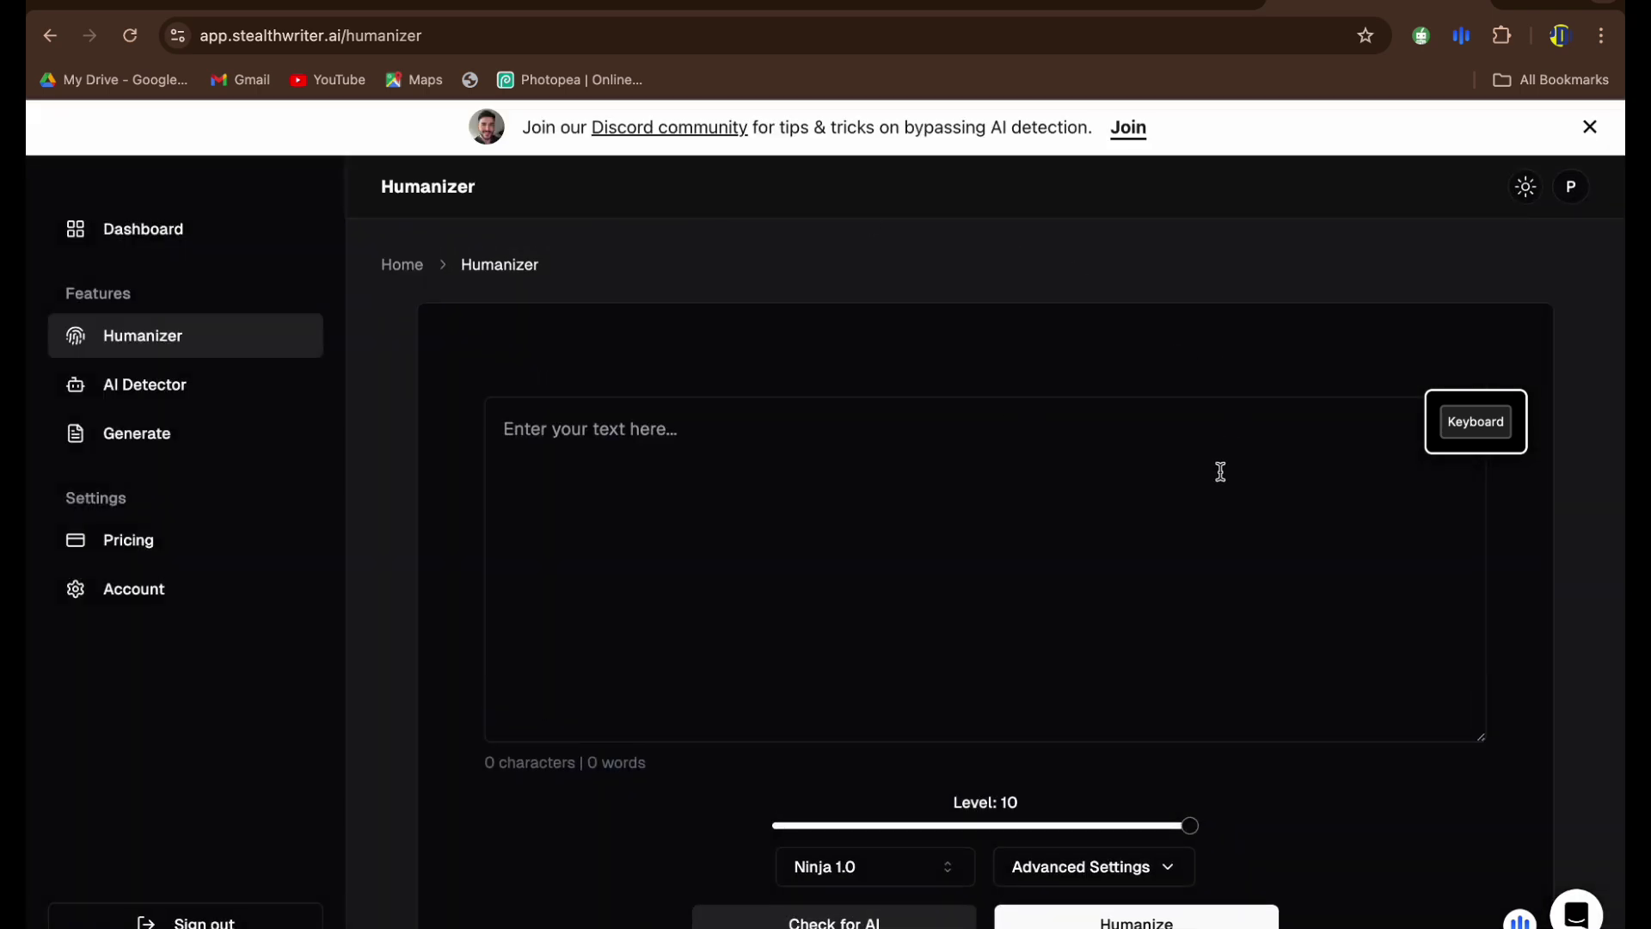
# Step: Try to select the Ghost 2.0 model for the humanizer
pyautogui.scroll(-3, 1210, 668)
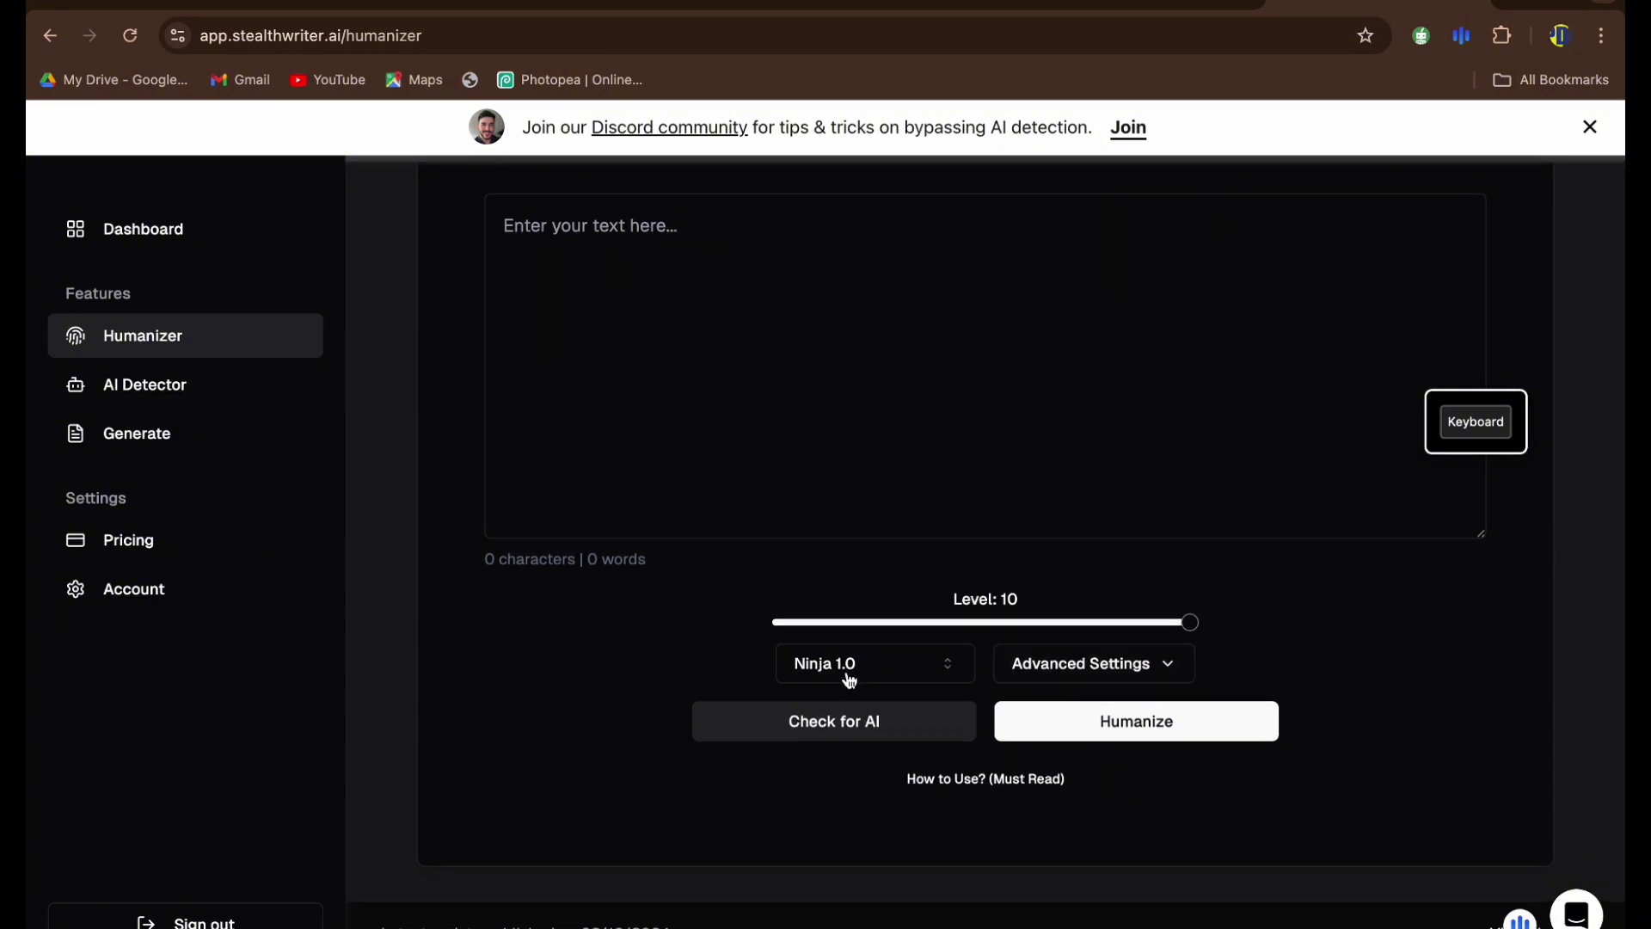
pyautogui.click(849, 668)
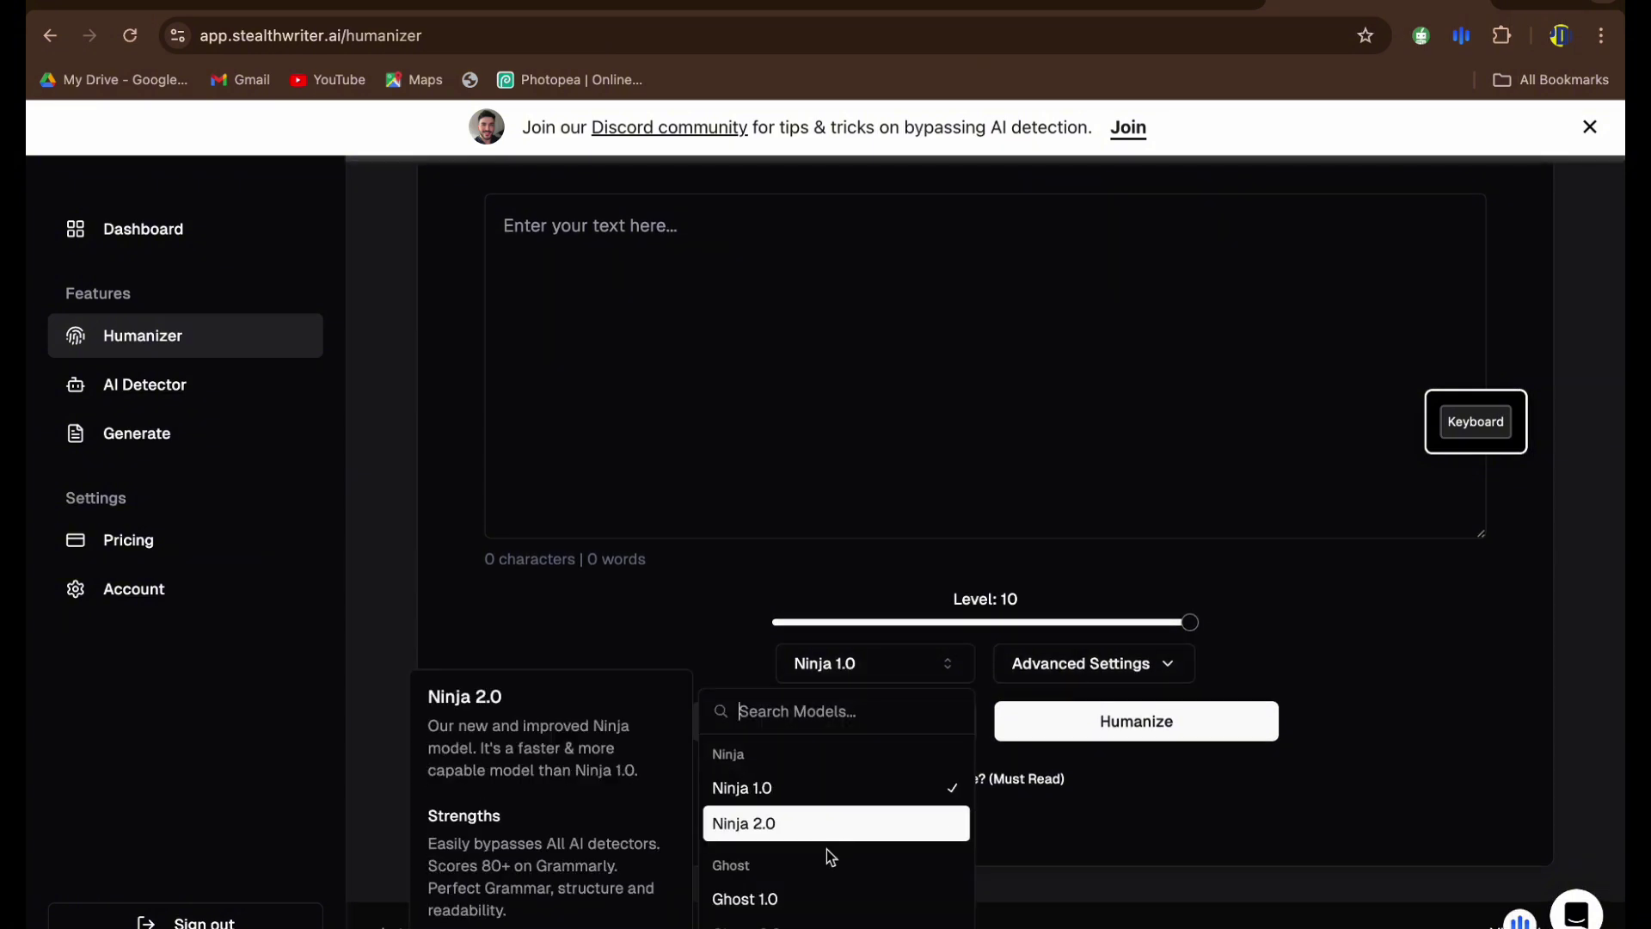
pyautogui.click(817, 922)
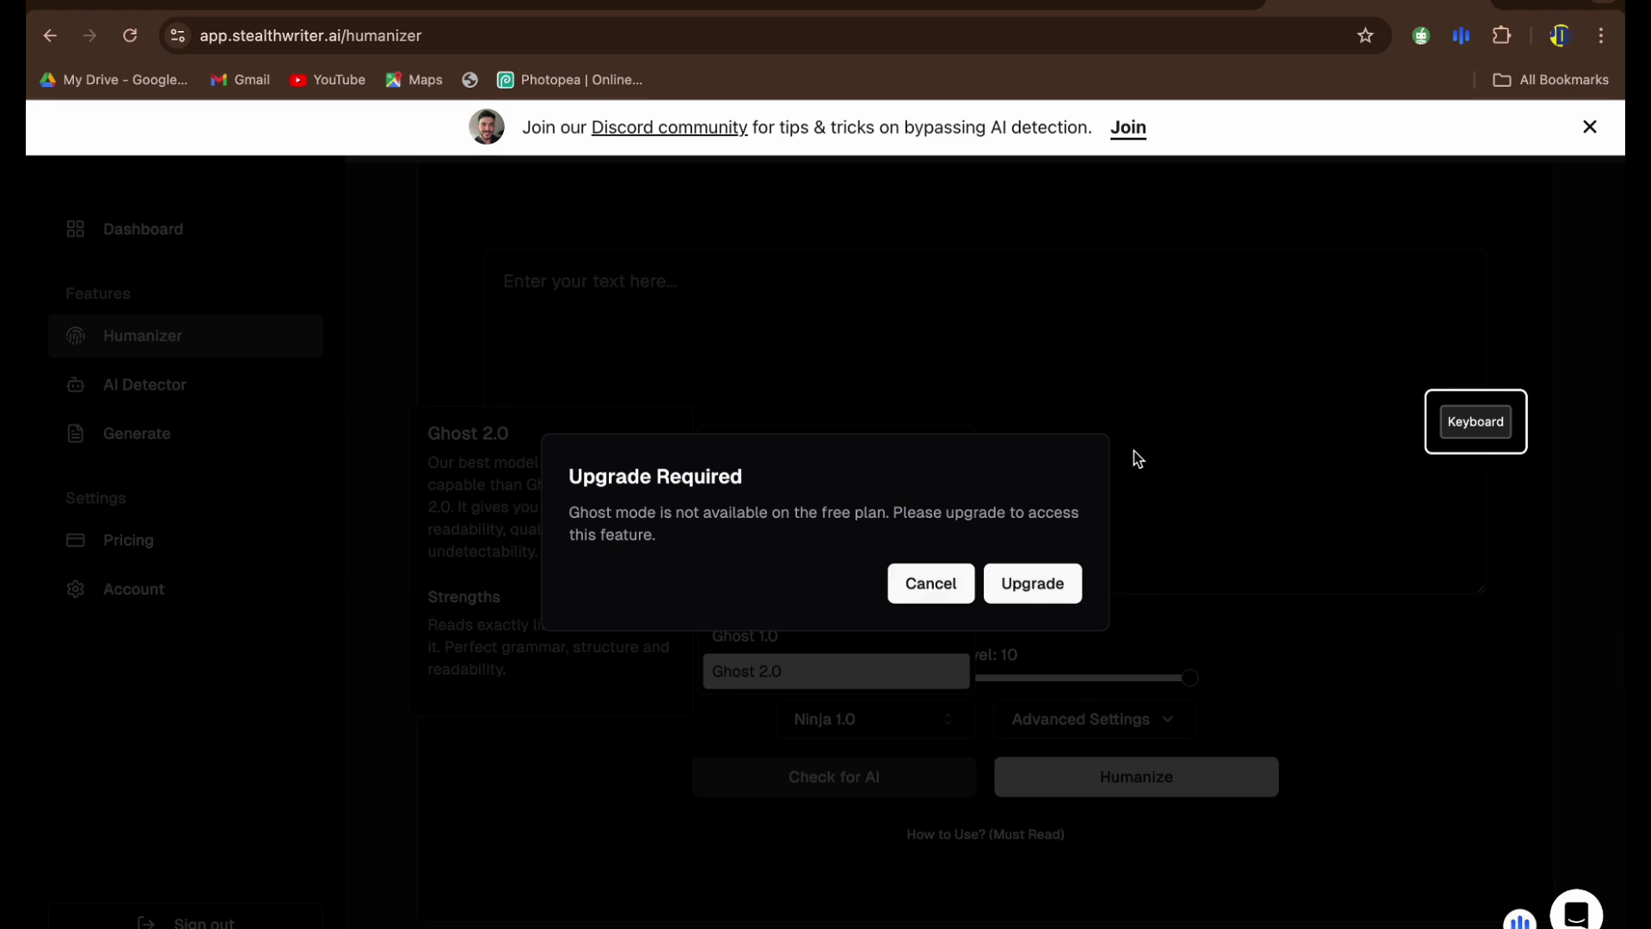
pyautogui.click(910, 595)
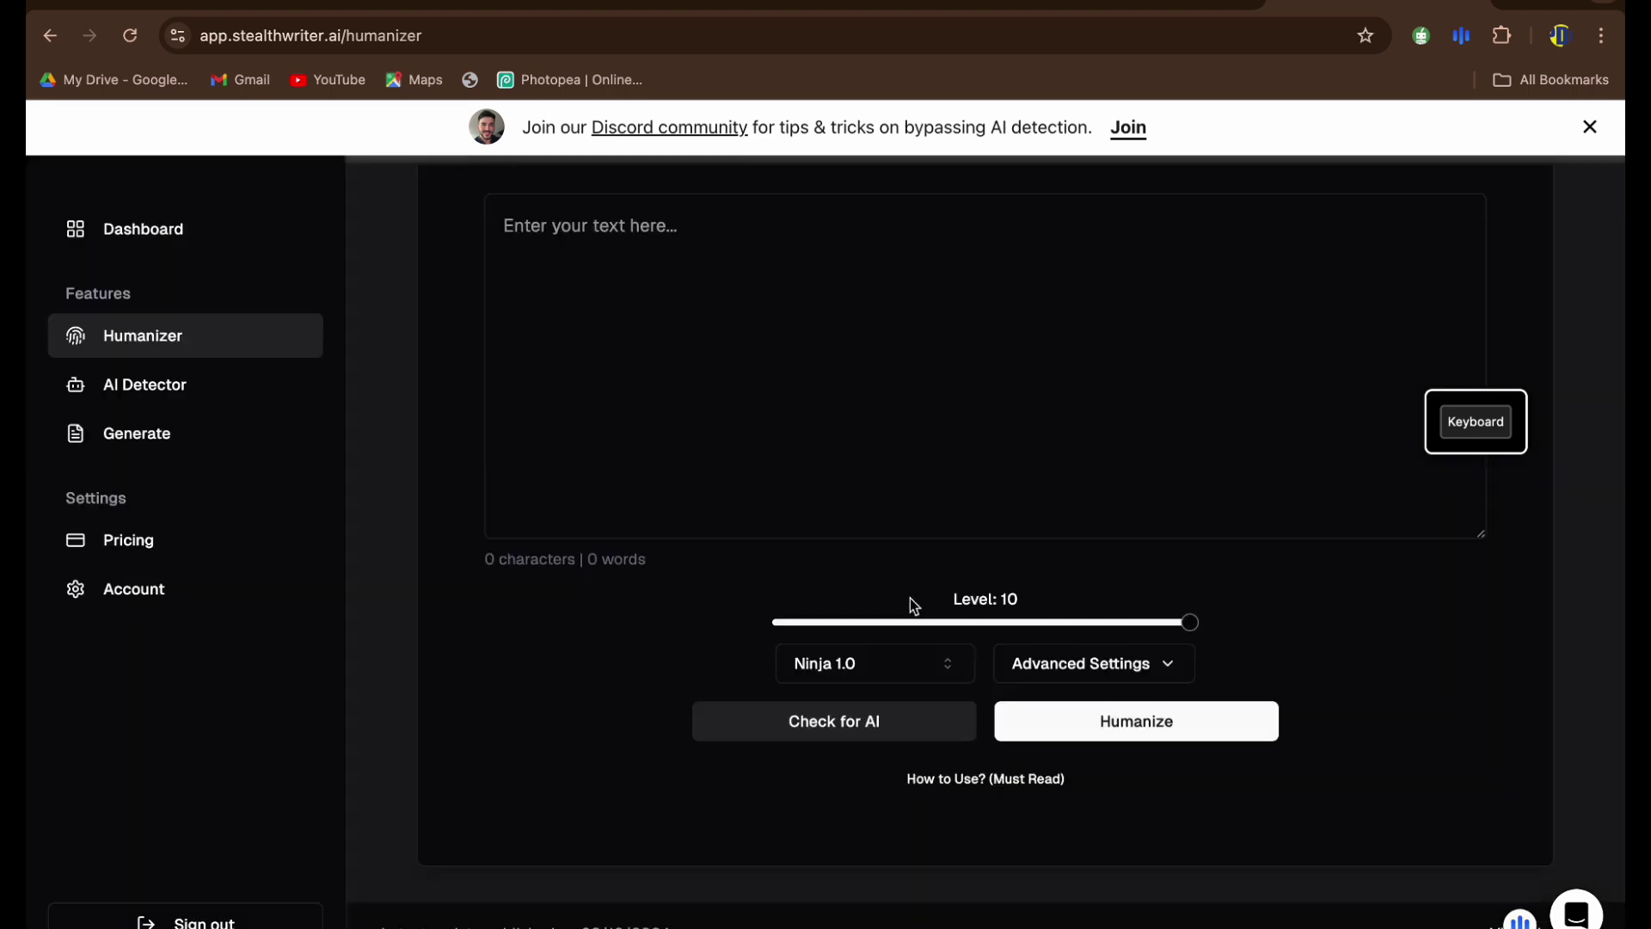
# Step: Choose the Ninja 2.0 model, paste the copied robotics text into the humanizer and check its word count
pyautogui.click(840, 679)
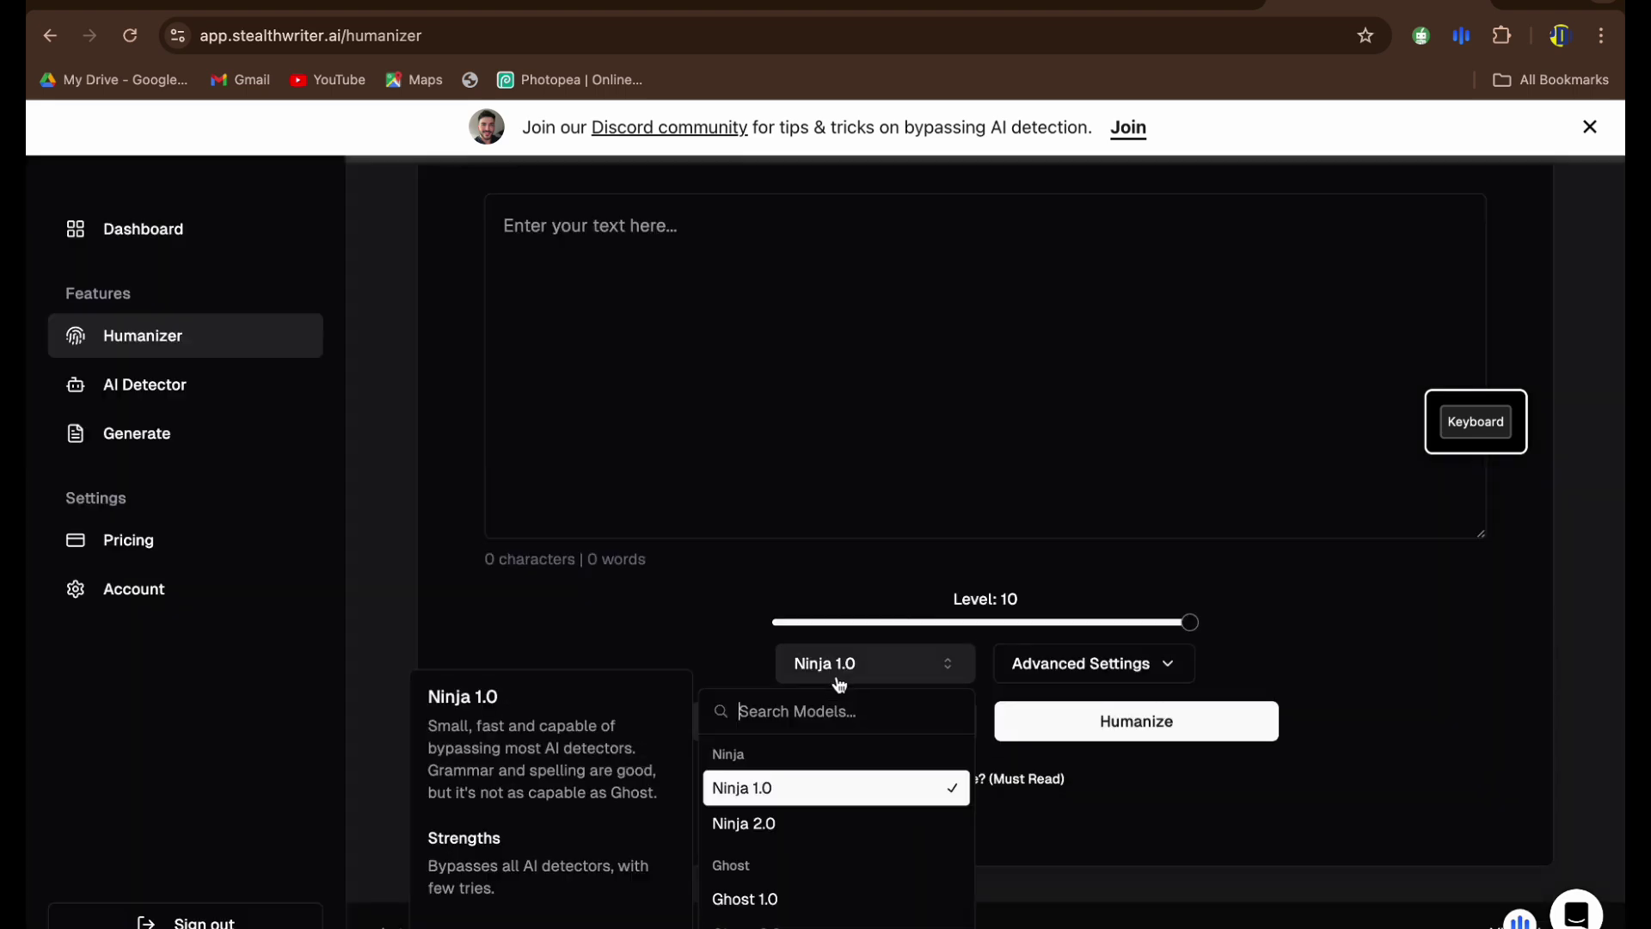
pyautogui.click(792, 817)
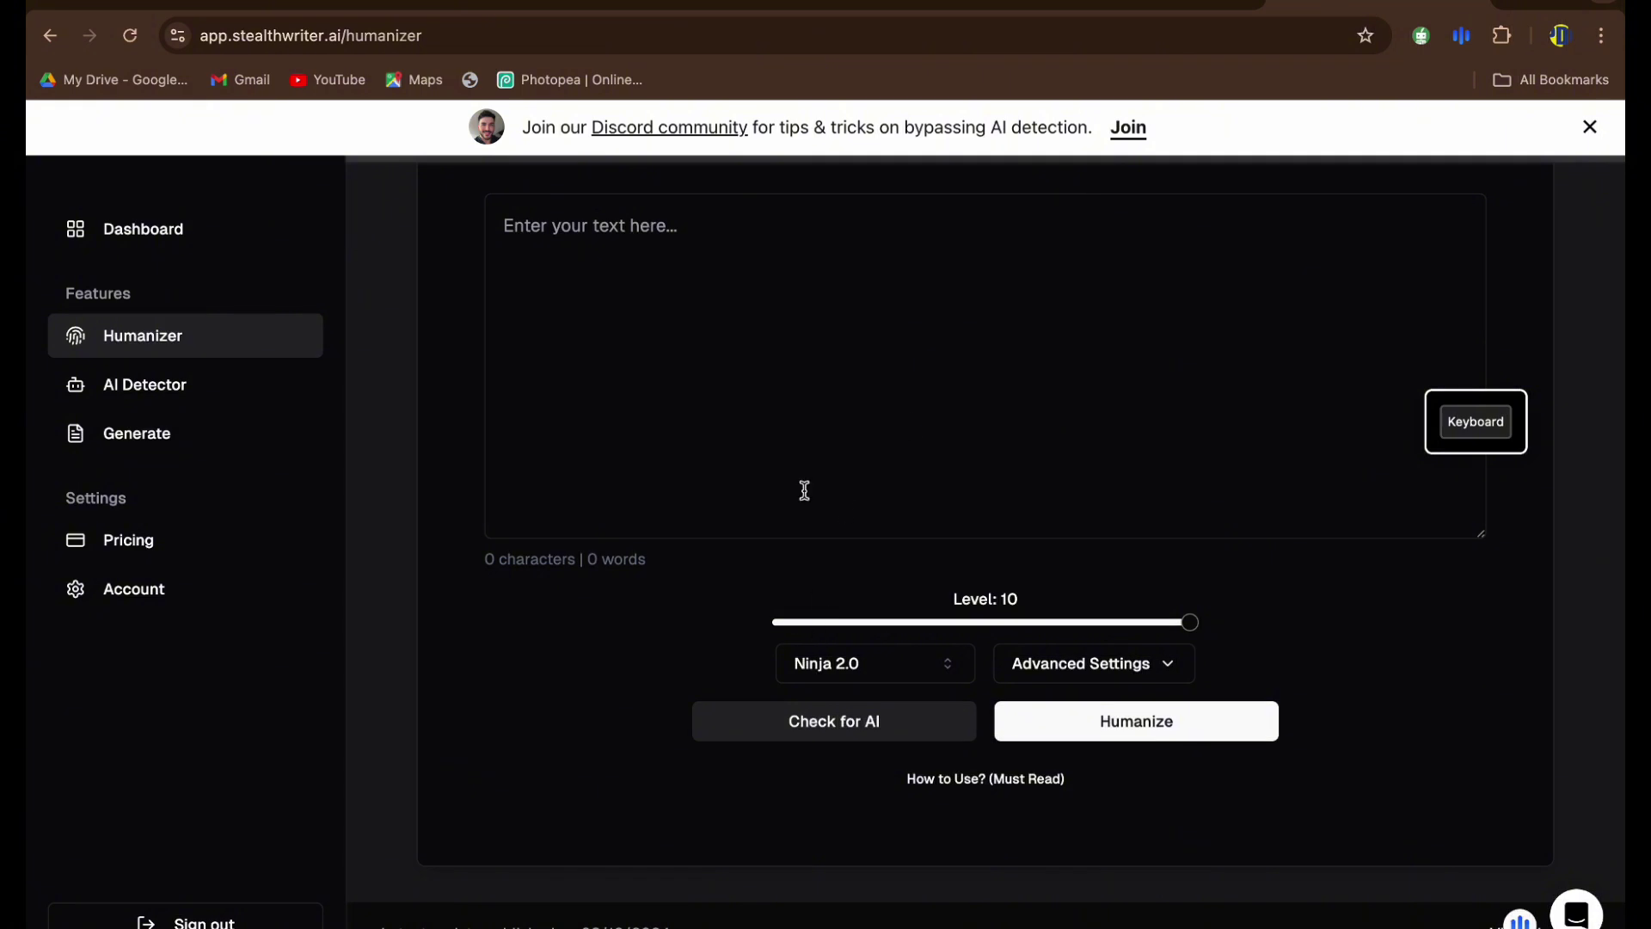
pyautogui.scroll(3, 803, 542)
pyautogui.click(775, 441)
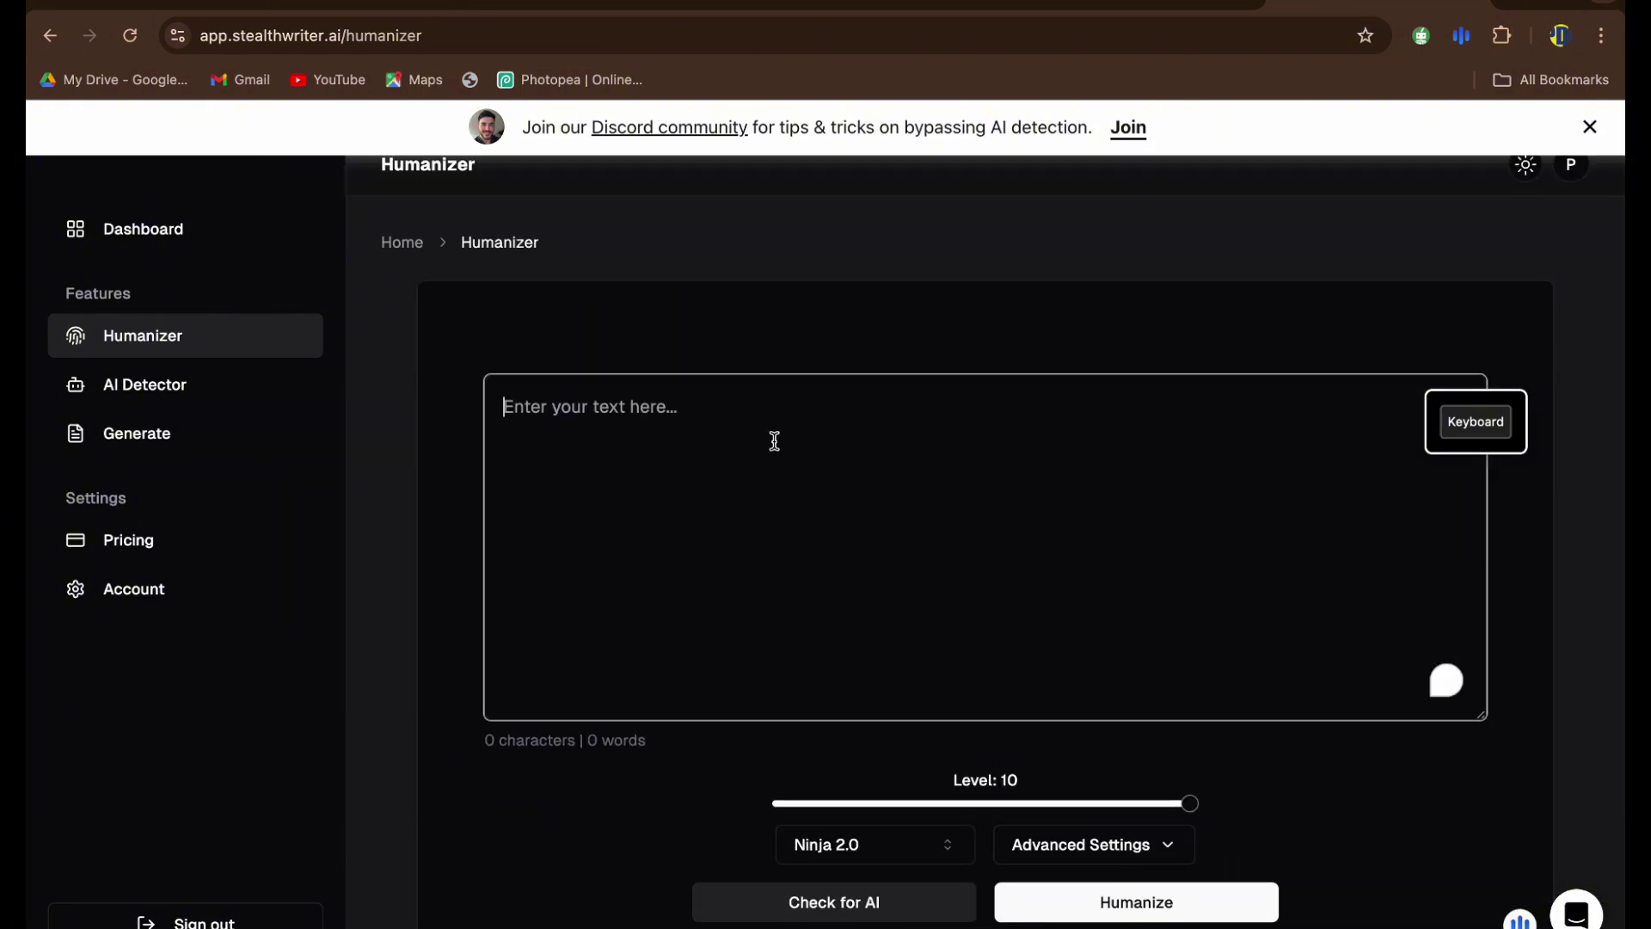
pyautogui.hotkey('ctrl', 'v')
pyautogui.scroll(-3, 744, 593)
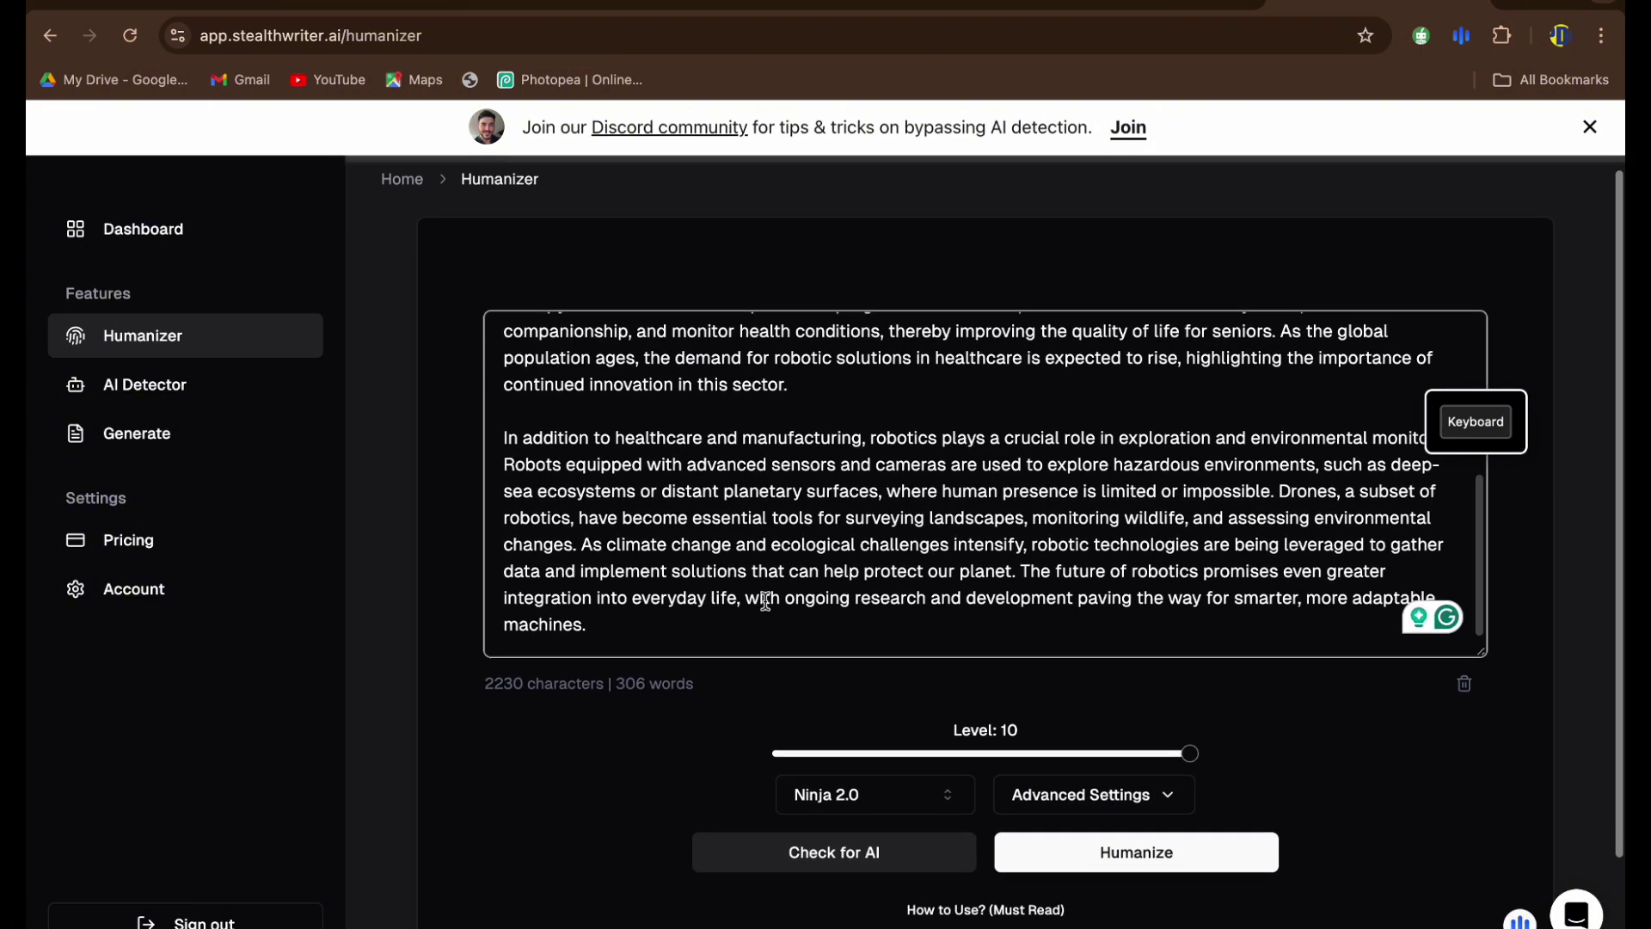
pyautogui.moveTo(694, 658)
pyautogui.mouseDown()
pyautogui.moveTo(593, 665)
pyautogui.moveTo(700, 655)
pyautogui.mouseUp()
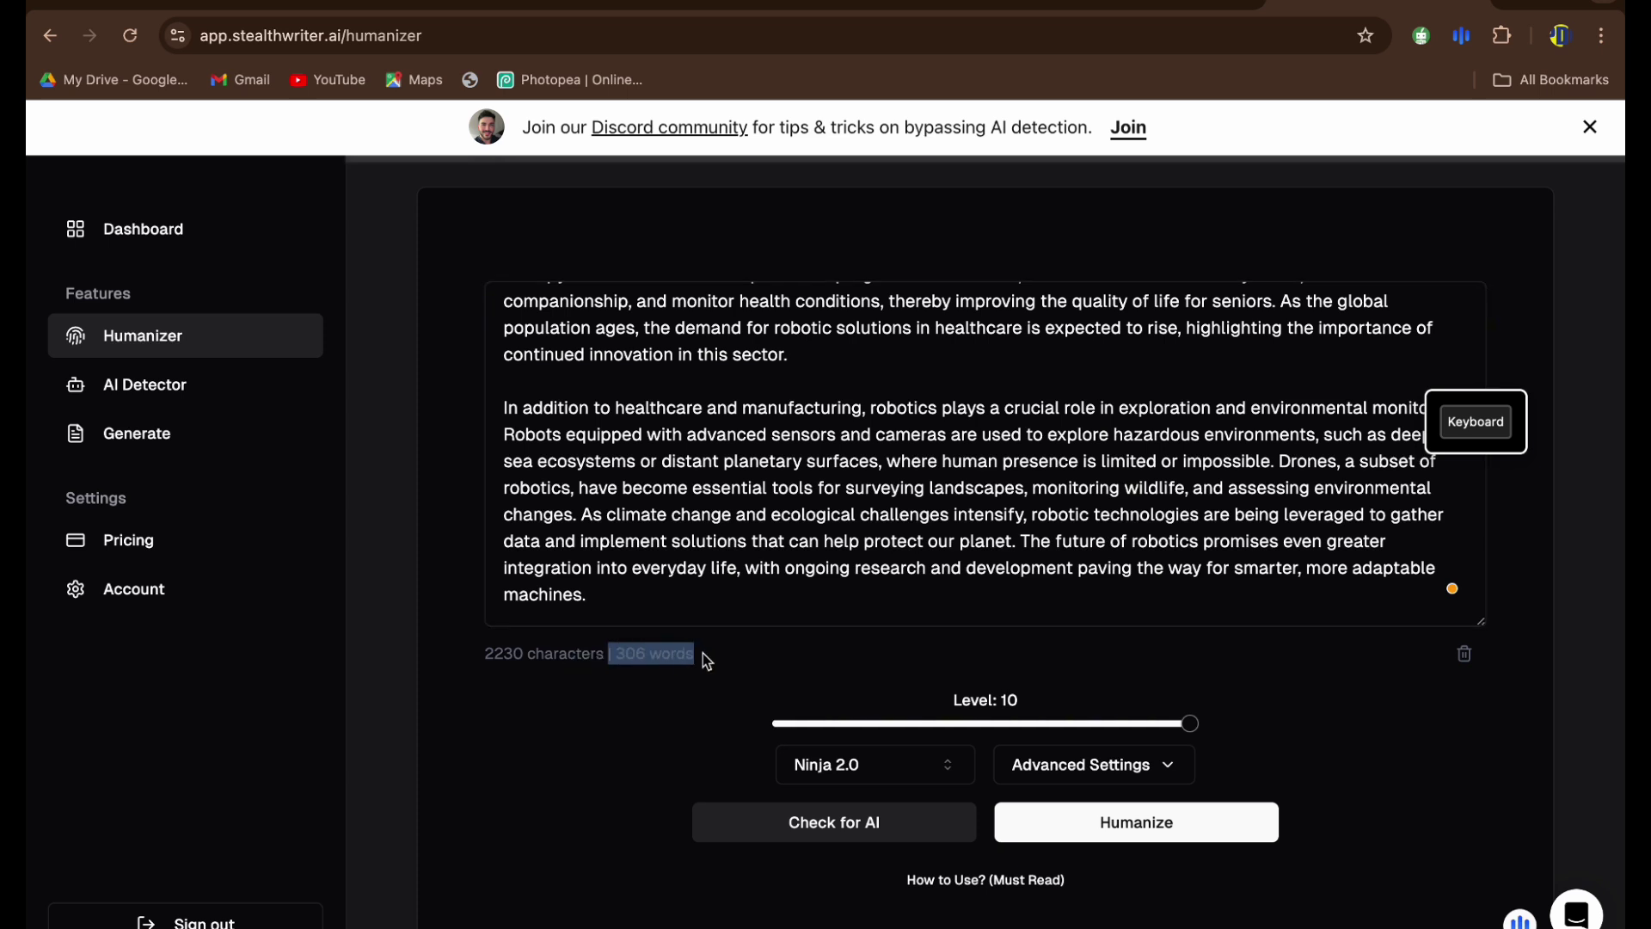
# Step: Try to humanize the complete robotics text with the Ninja 2.0 model at level 10
pyautogui.click(630, 722)
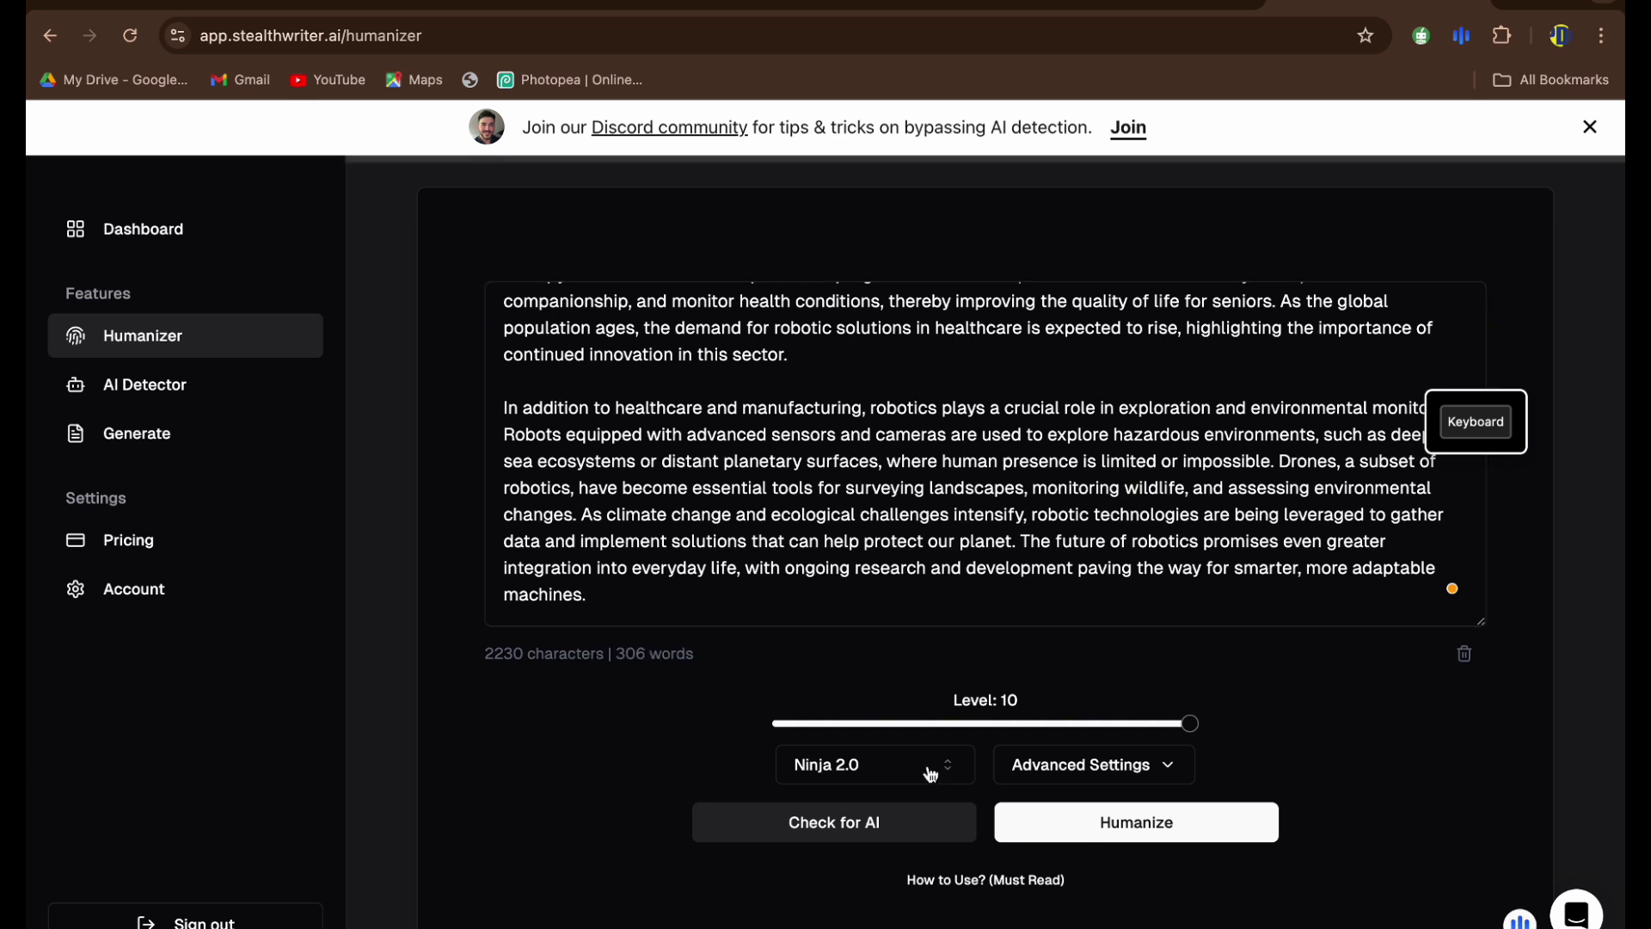
pyautogui.click(1104, 822)
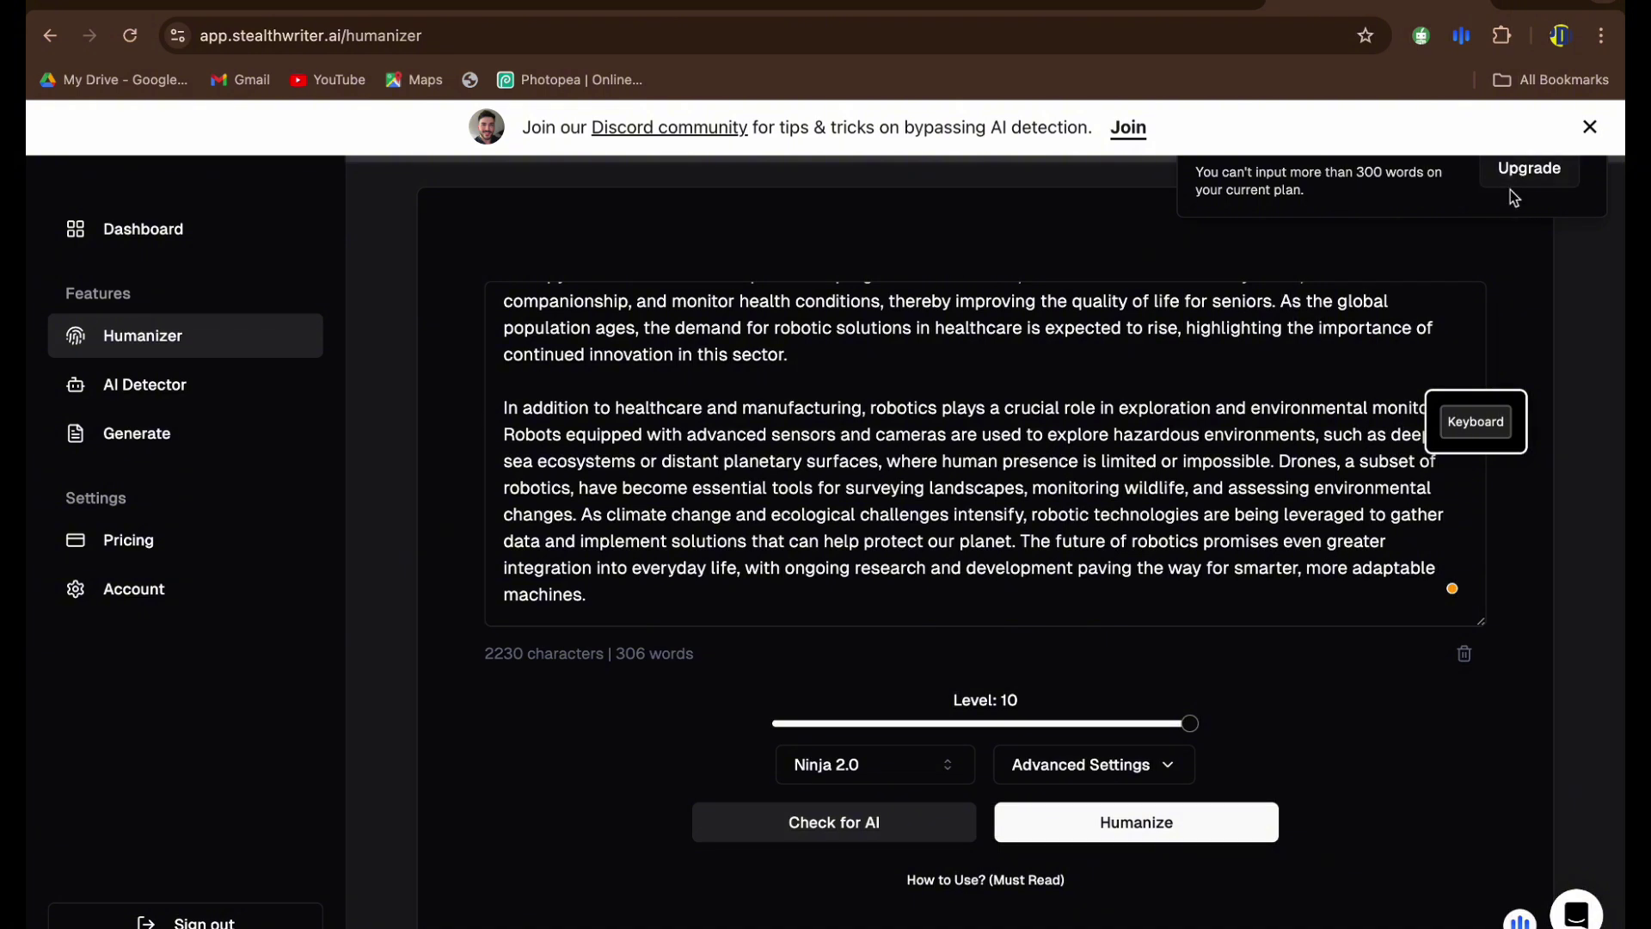
pyautogui.scroll(3, 1513, 197)
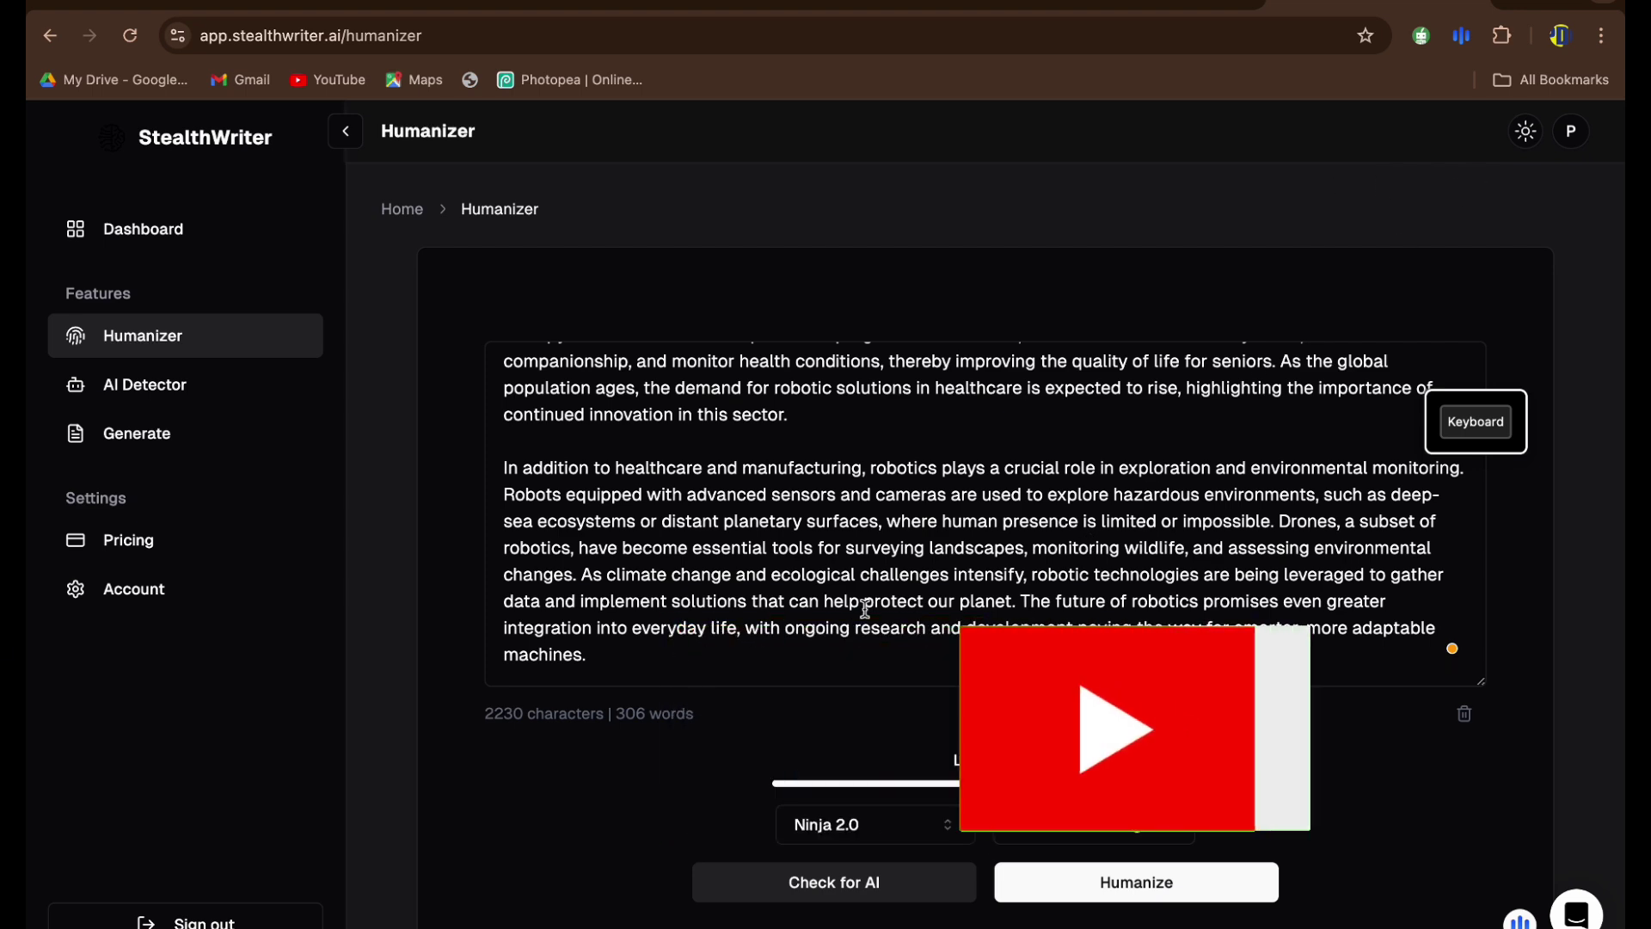
# Step: Delete the second and third paragraphs from the humanizer input and humanize the remaining first paragraph with Ninja 2.0 at level 10
pyautogui.scroll(10, 946, 619)
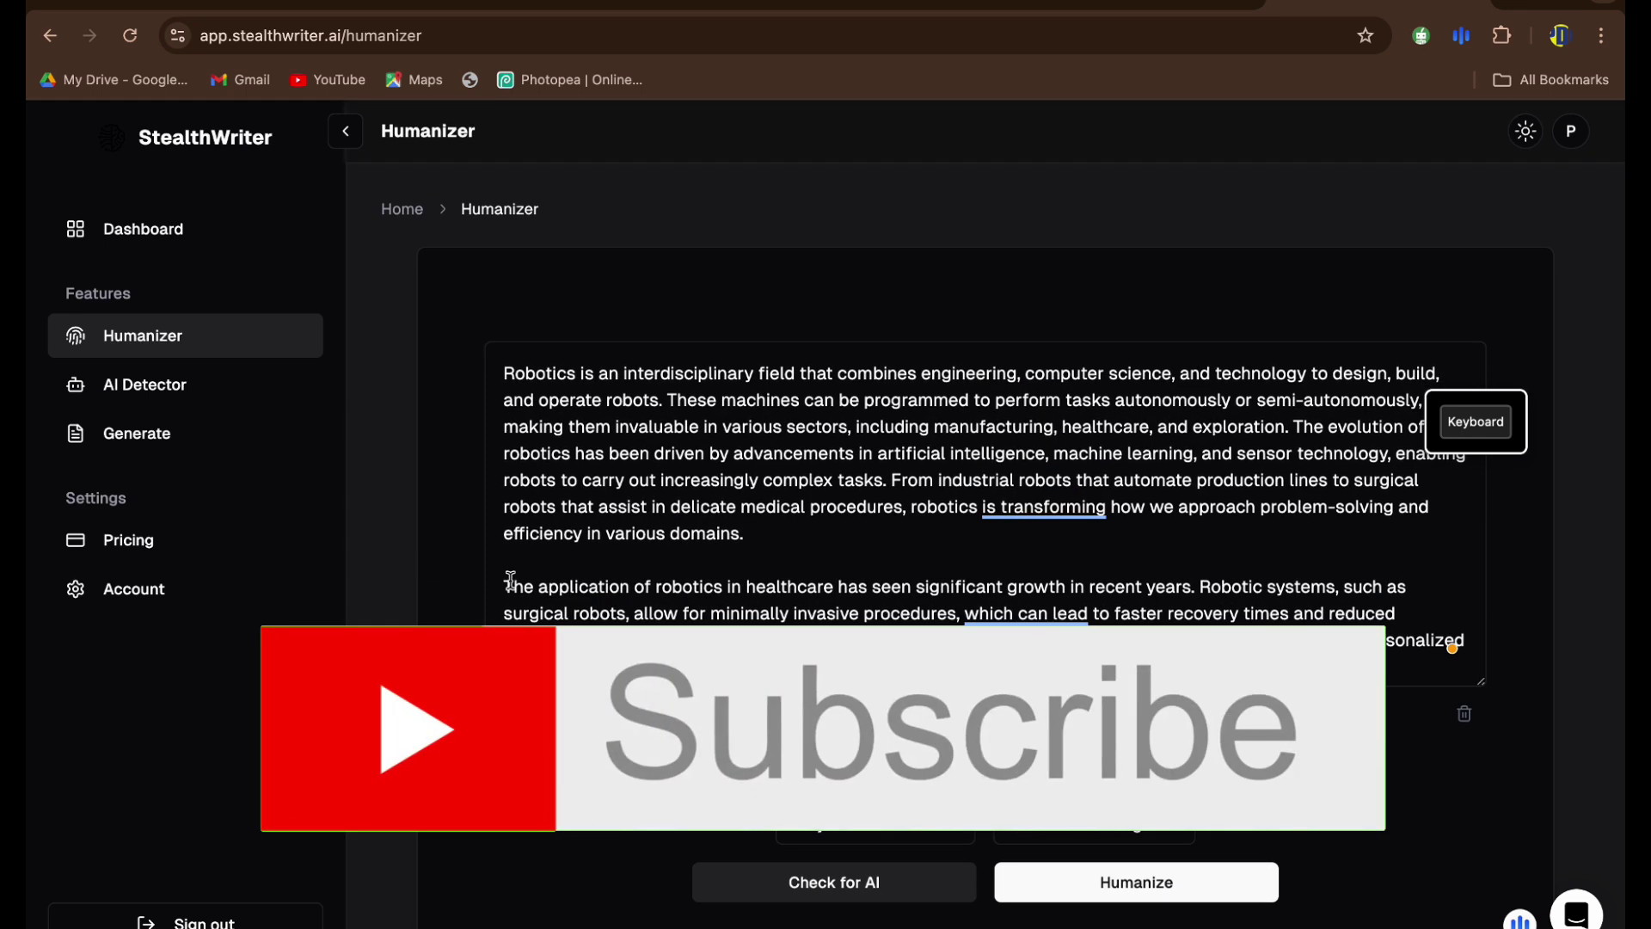
pyautogui.moveTo(505, 585); pyautogui.dragTo(883, 877)
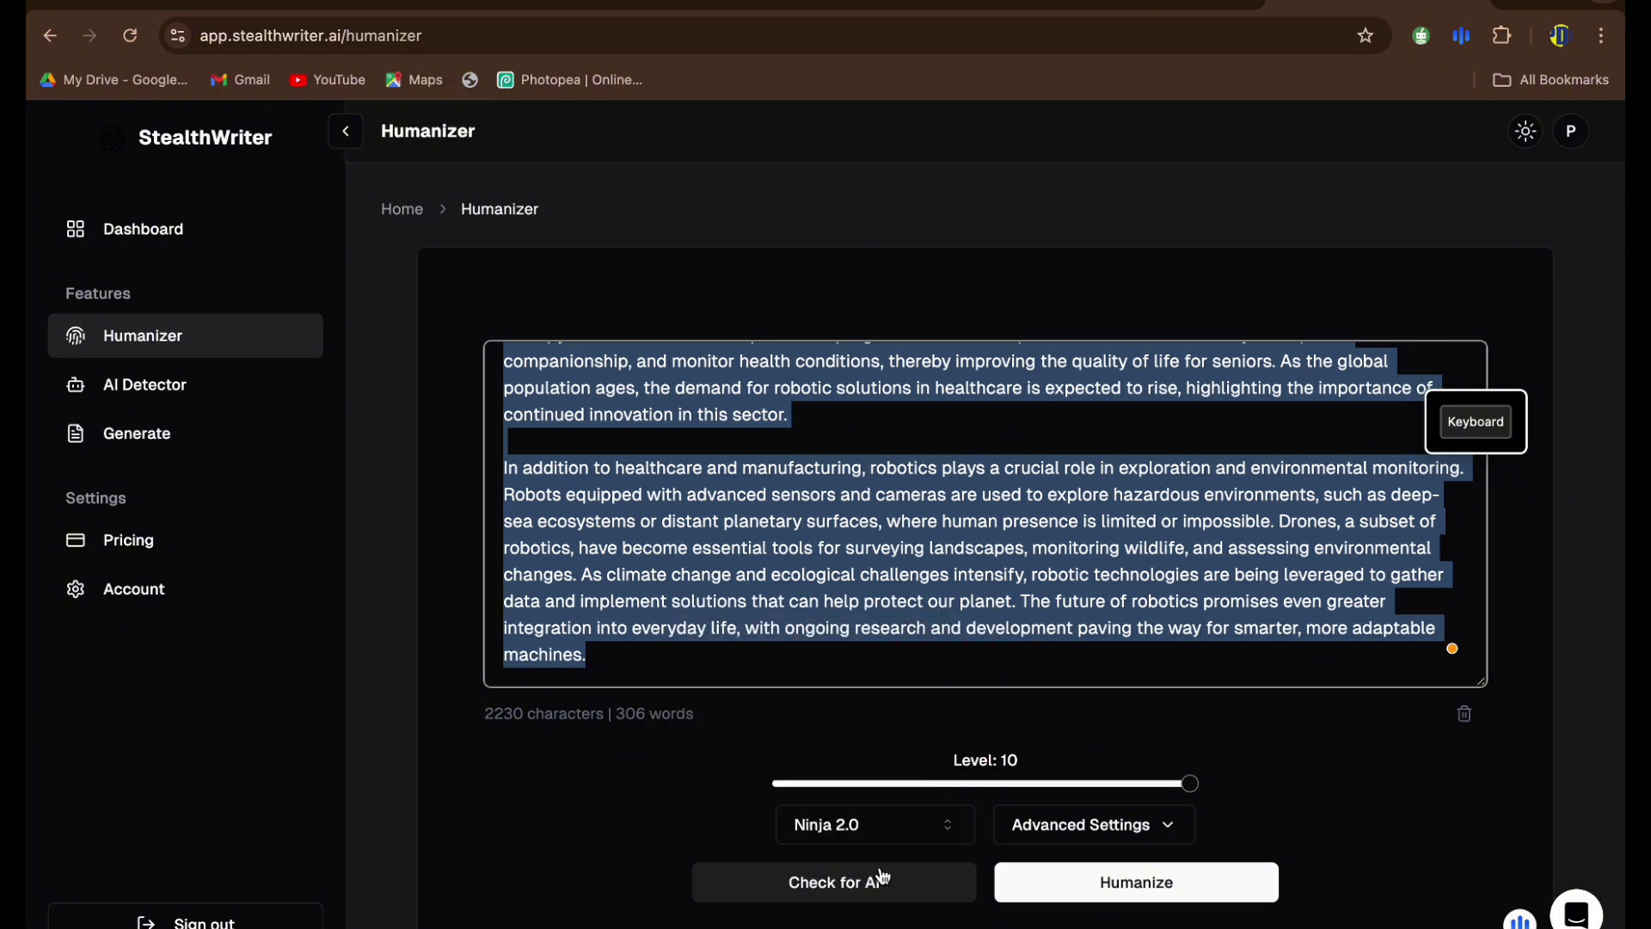
pyautogui.press('BackSpace')
pyautogui.press('BackSpace')
pyautogui.press('BackSpace')
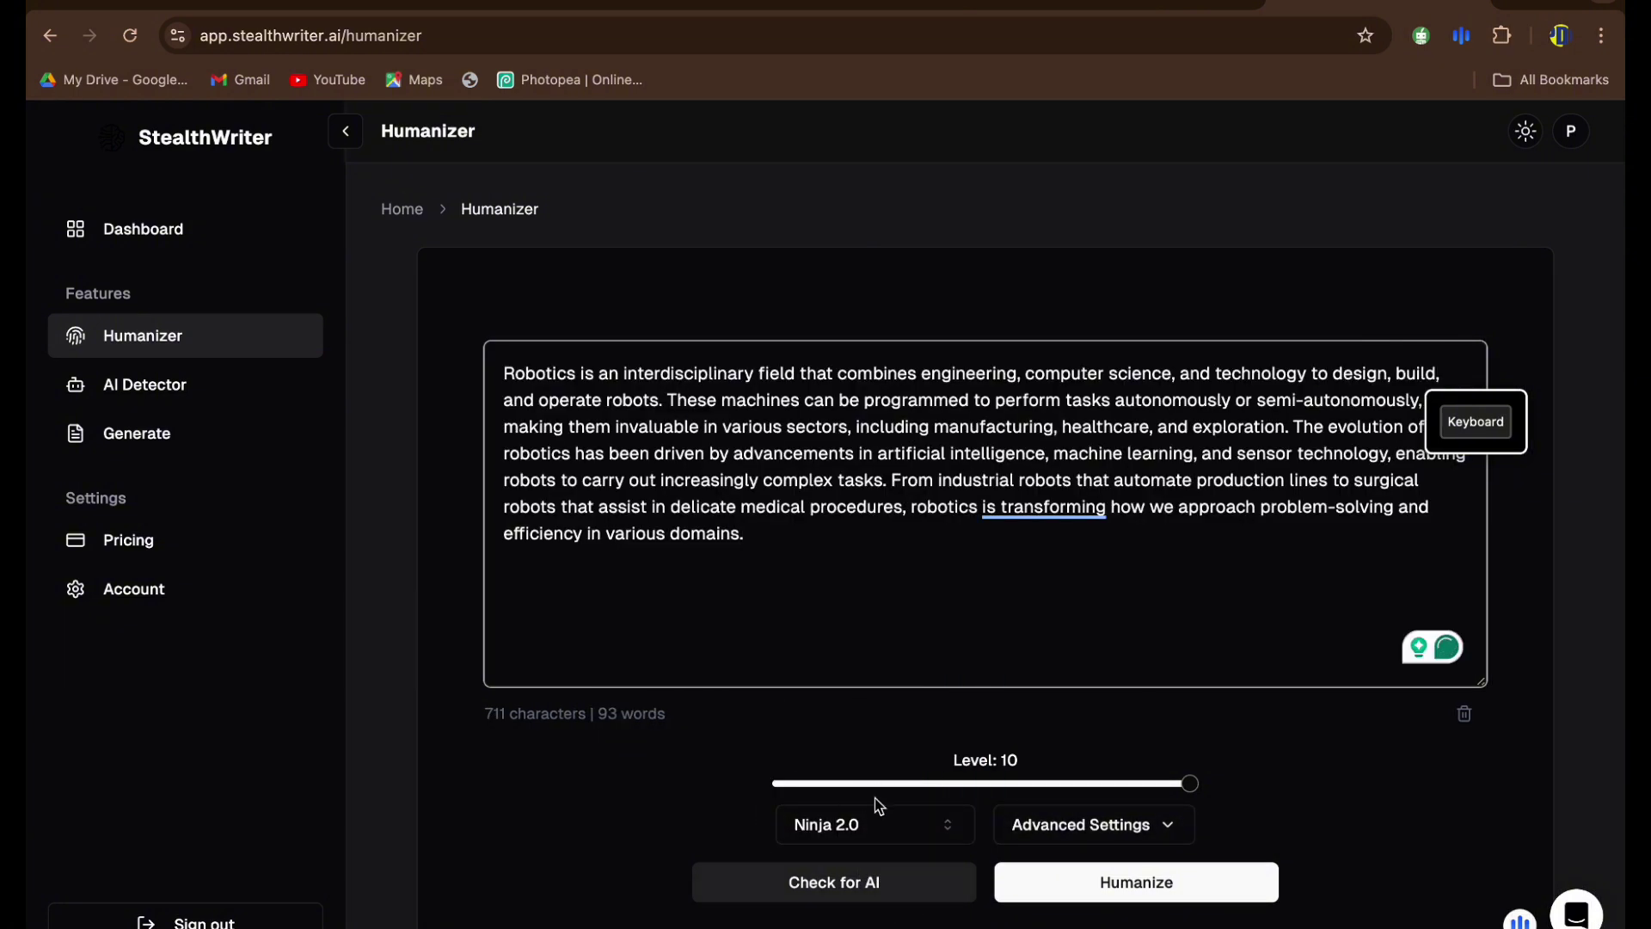
pyautogui.click(1127, 894)
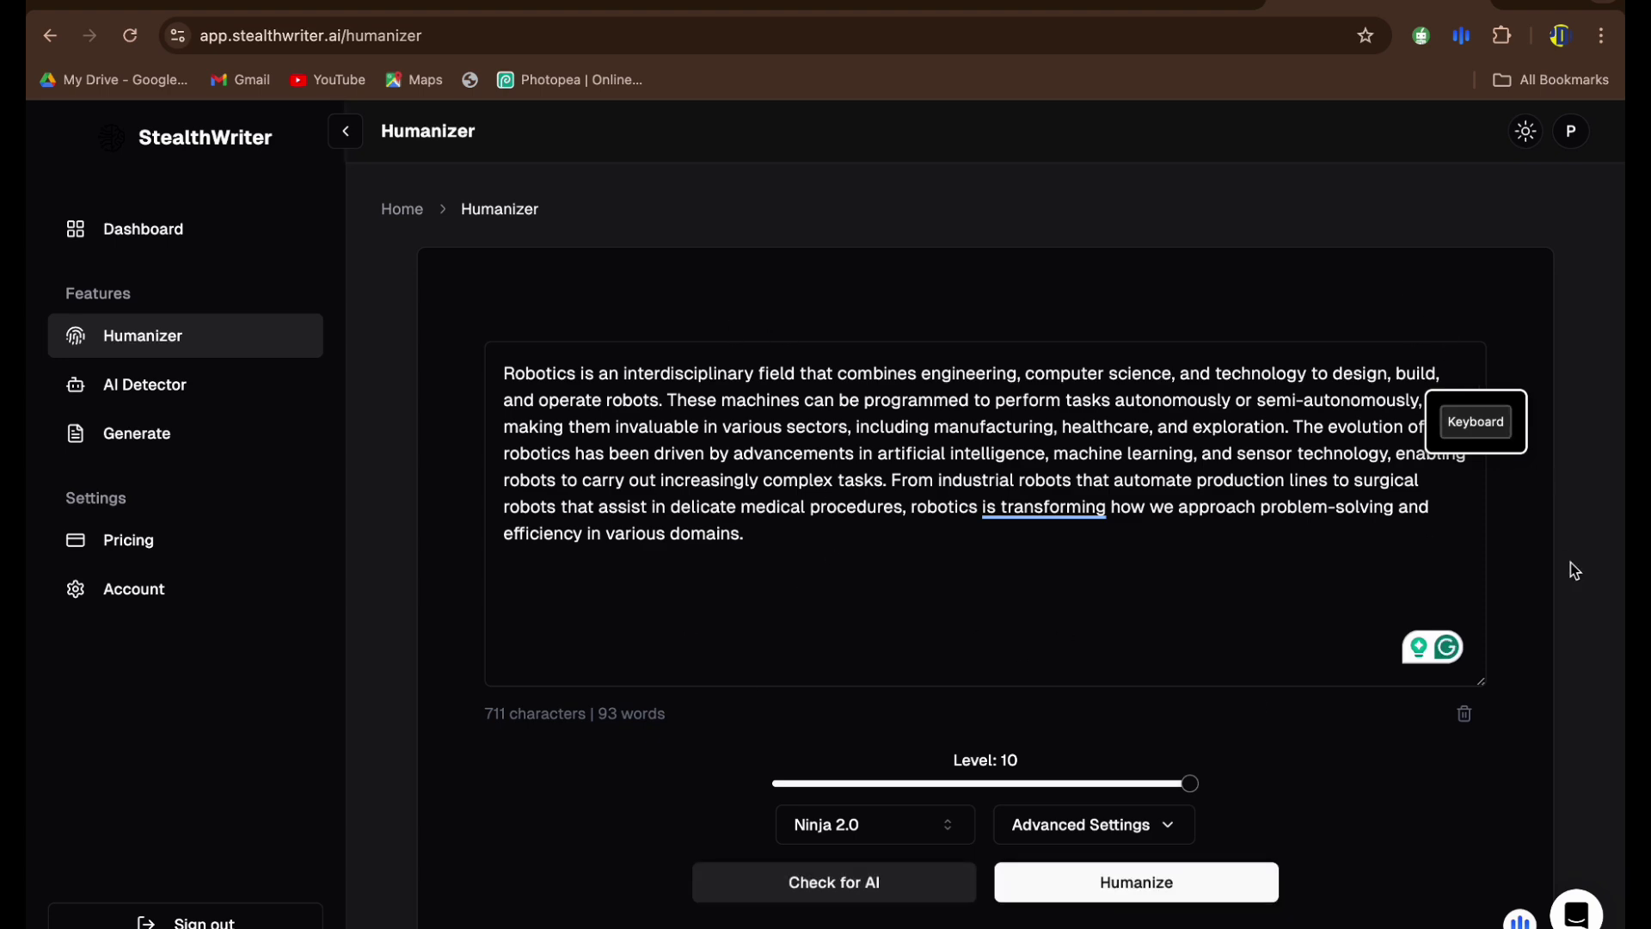
# Step: Review the humanized first paragraph, its sentence highlights and the AI detection summary
pyautogui.scroll(-10, 1574, 571)
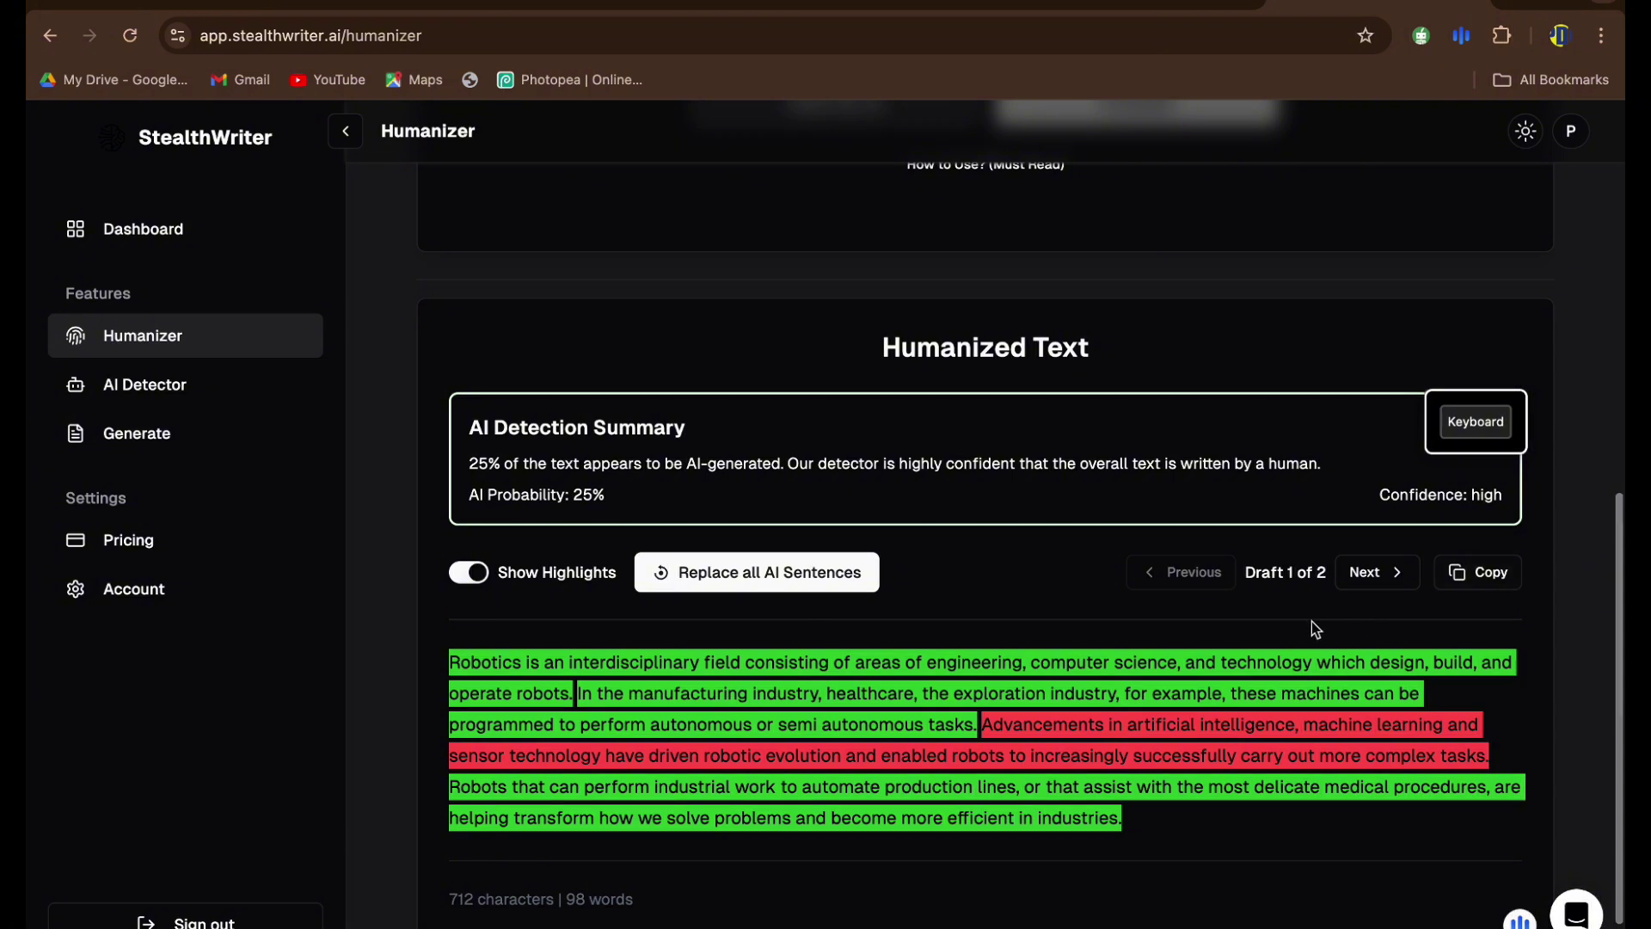
pyautogui.scroll(-1, 845, 813)
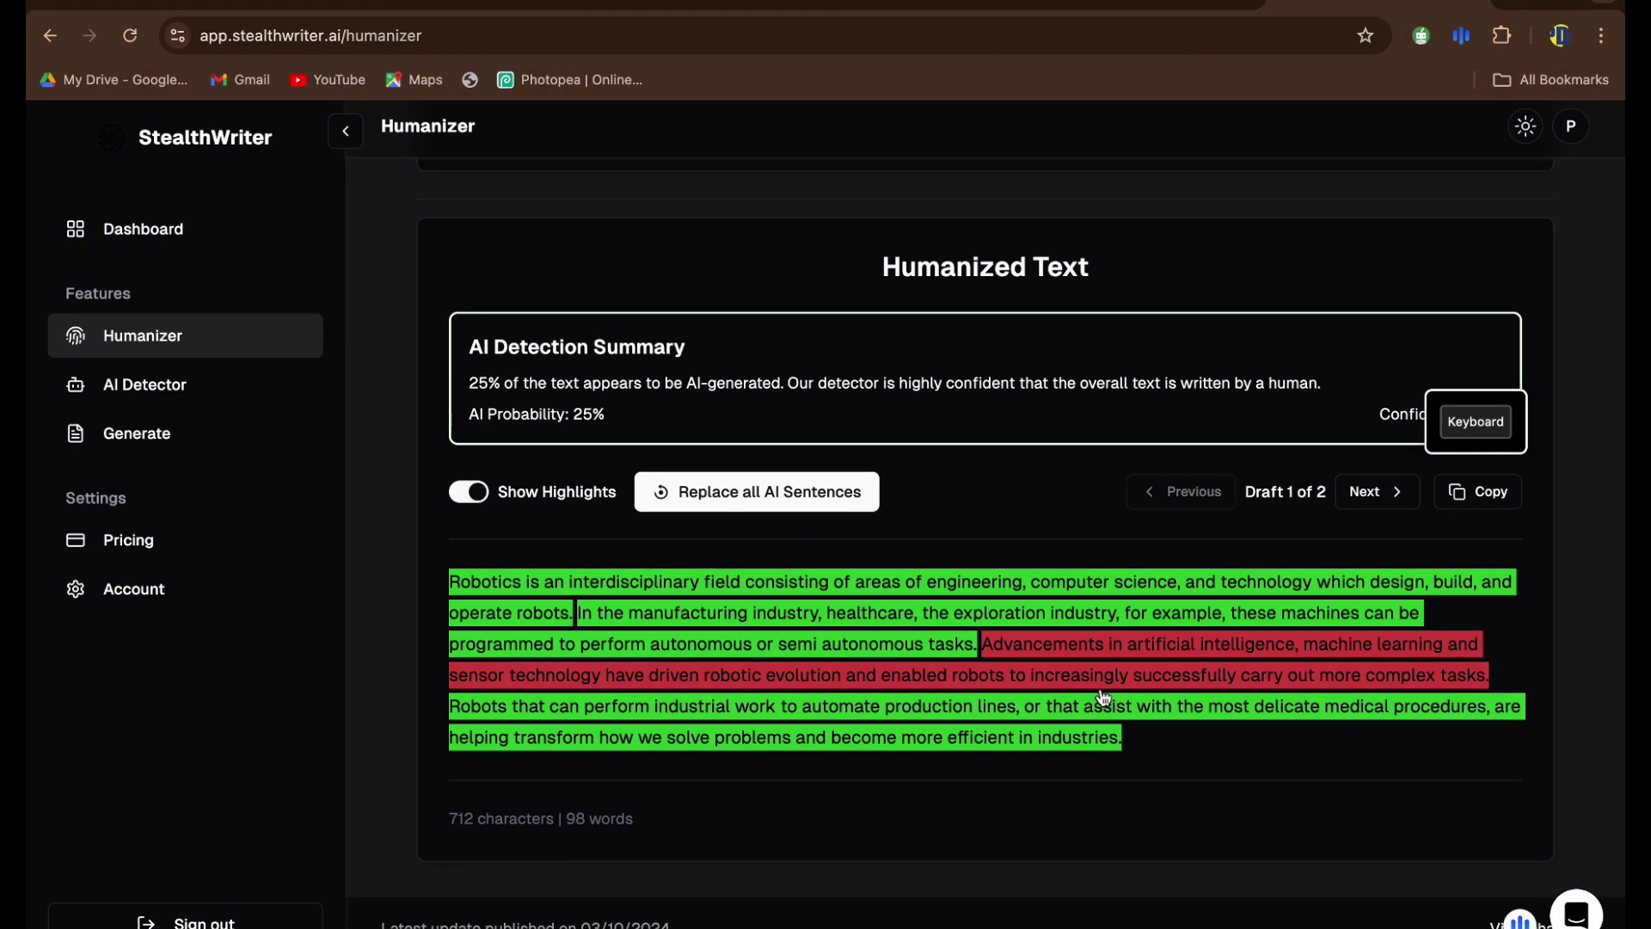
pyautogui.scroll(3, 1103, 695)
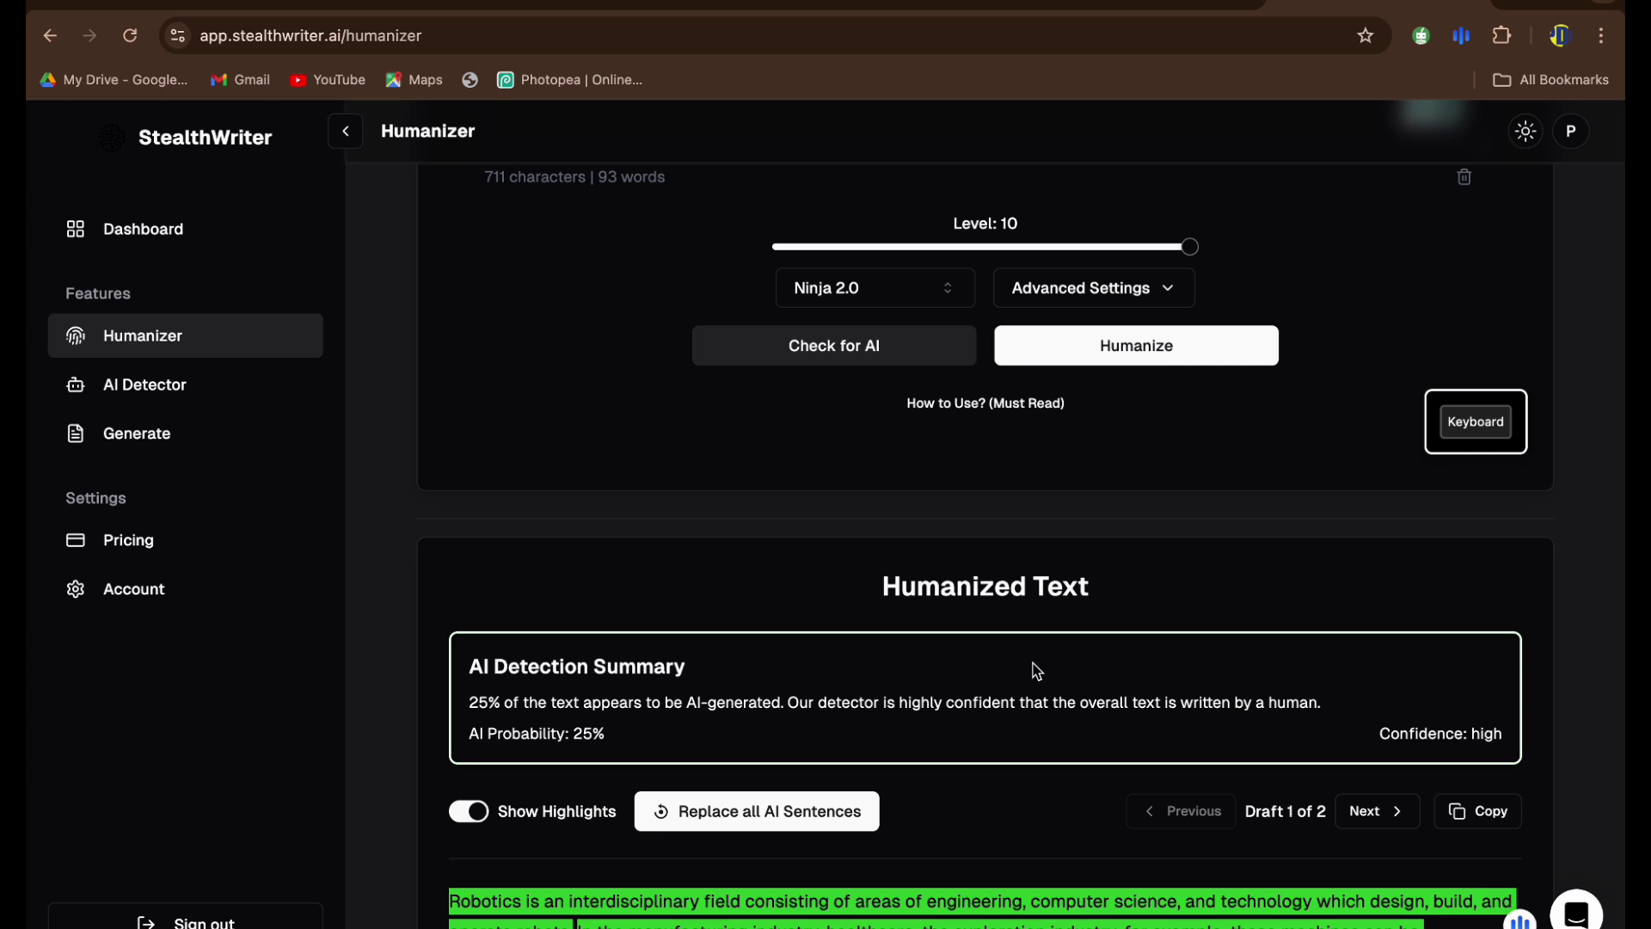
pyautogui.moveTo(466, 710); pyautogui.dragTo(765, 709)
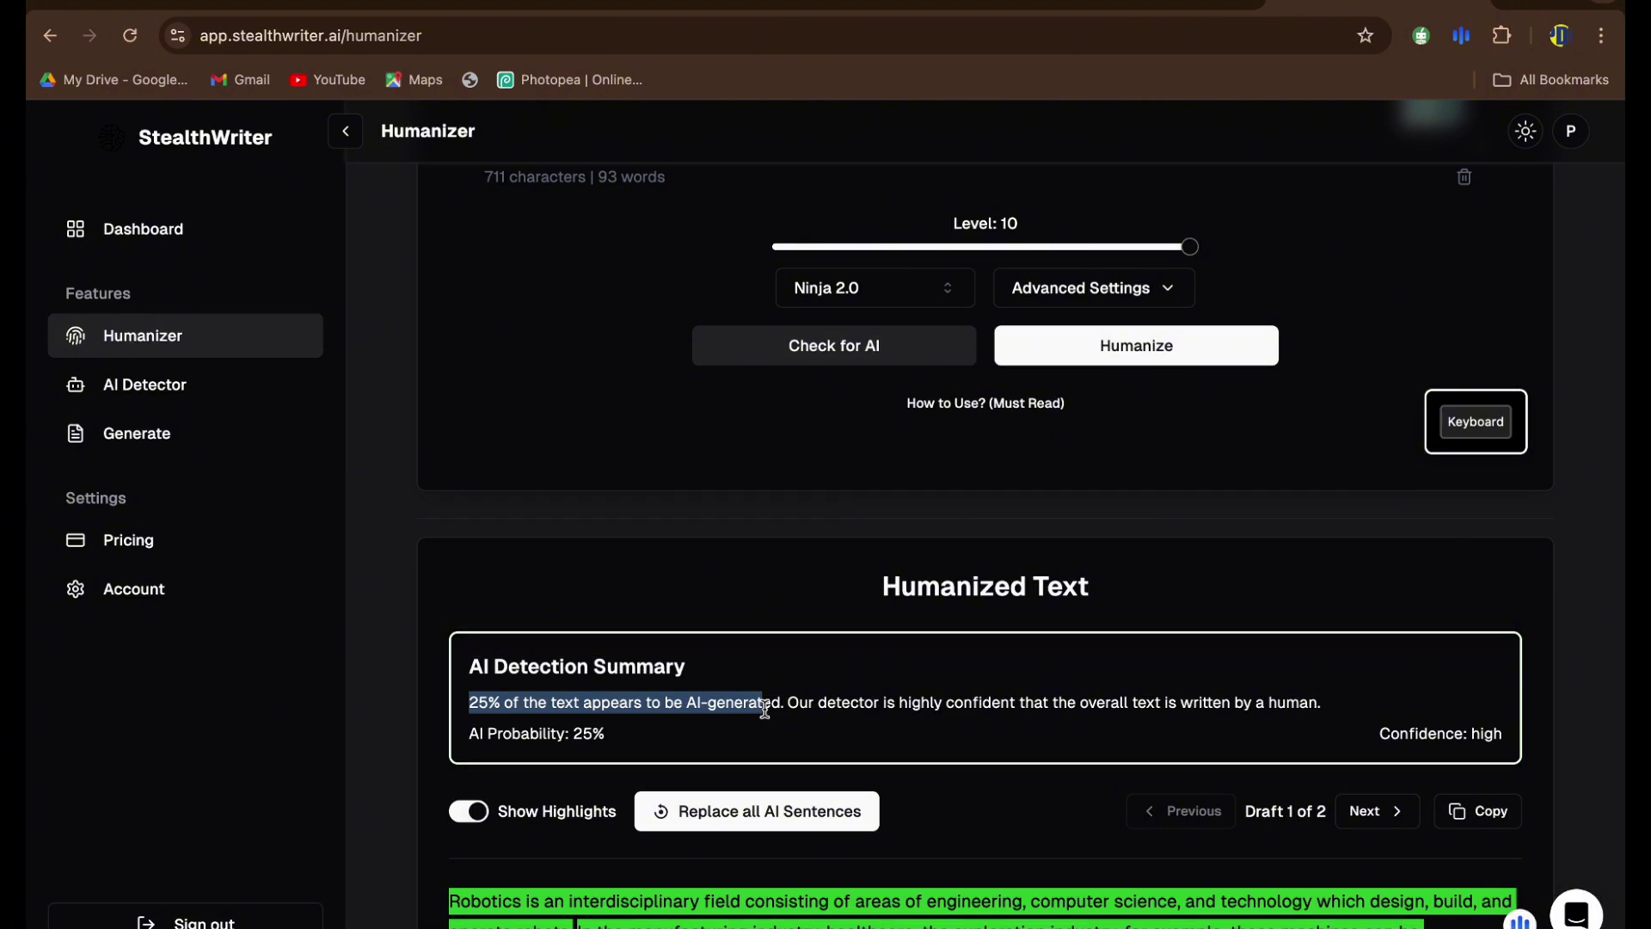
pyautogui.scroll(-3, 764, 710)
pyautogui.scroll(2, 766, 715)
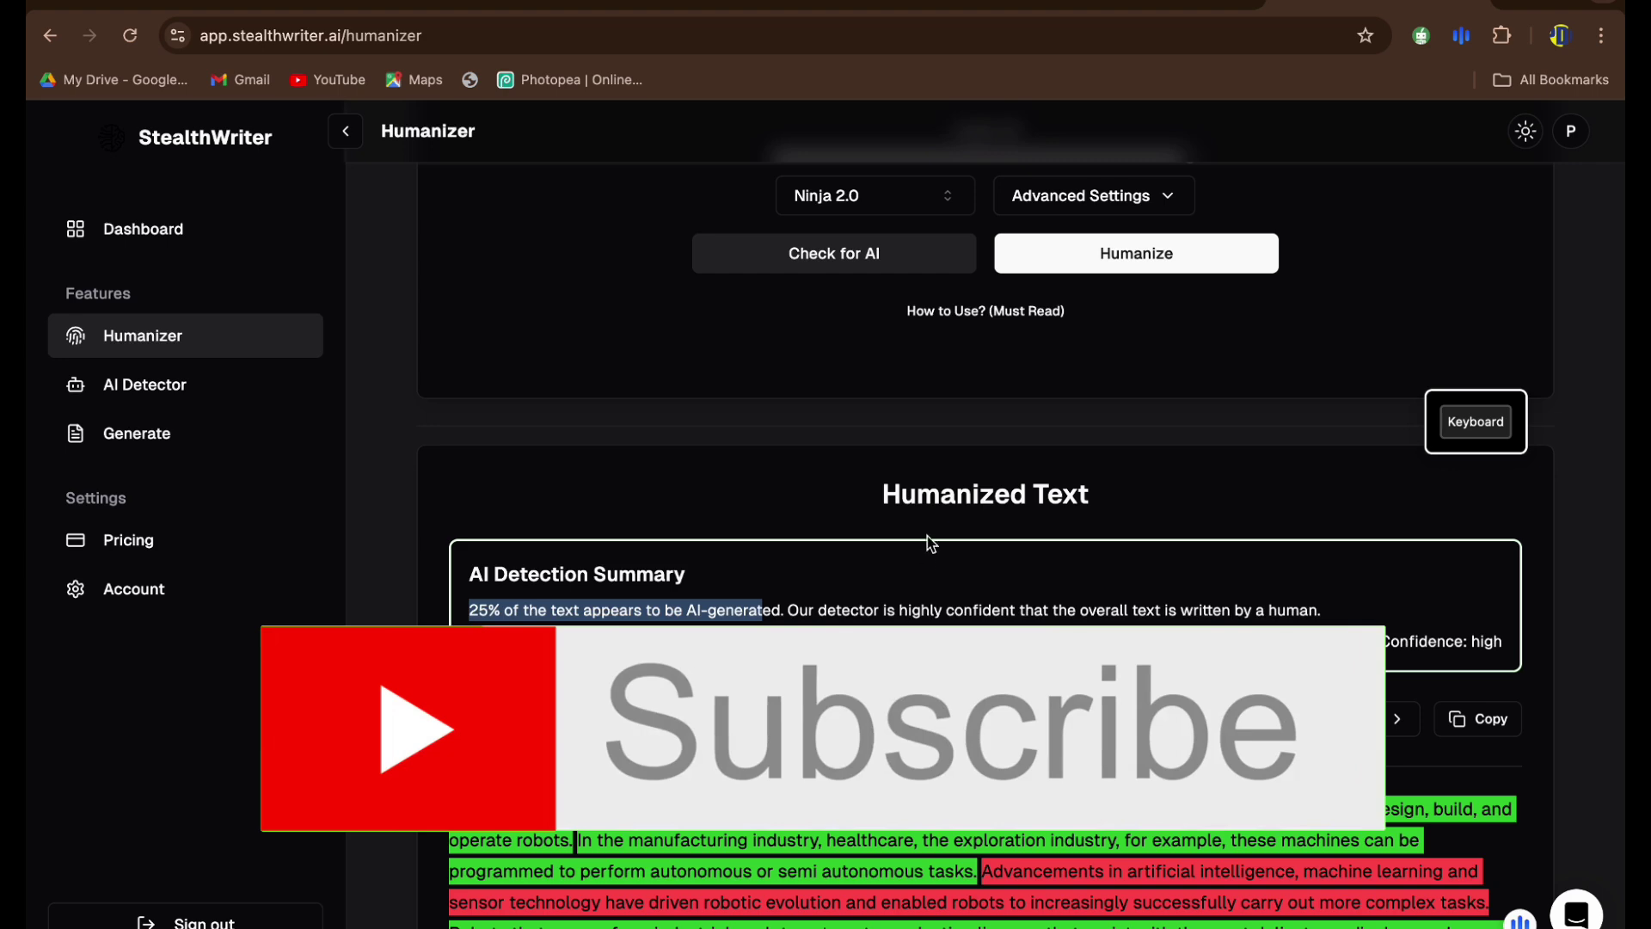
pyautogui.scroll(8, 931, 550)
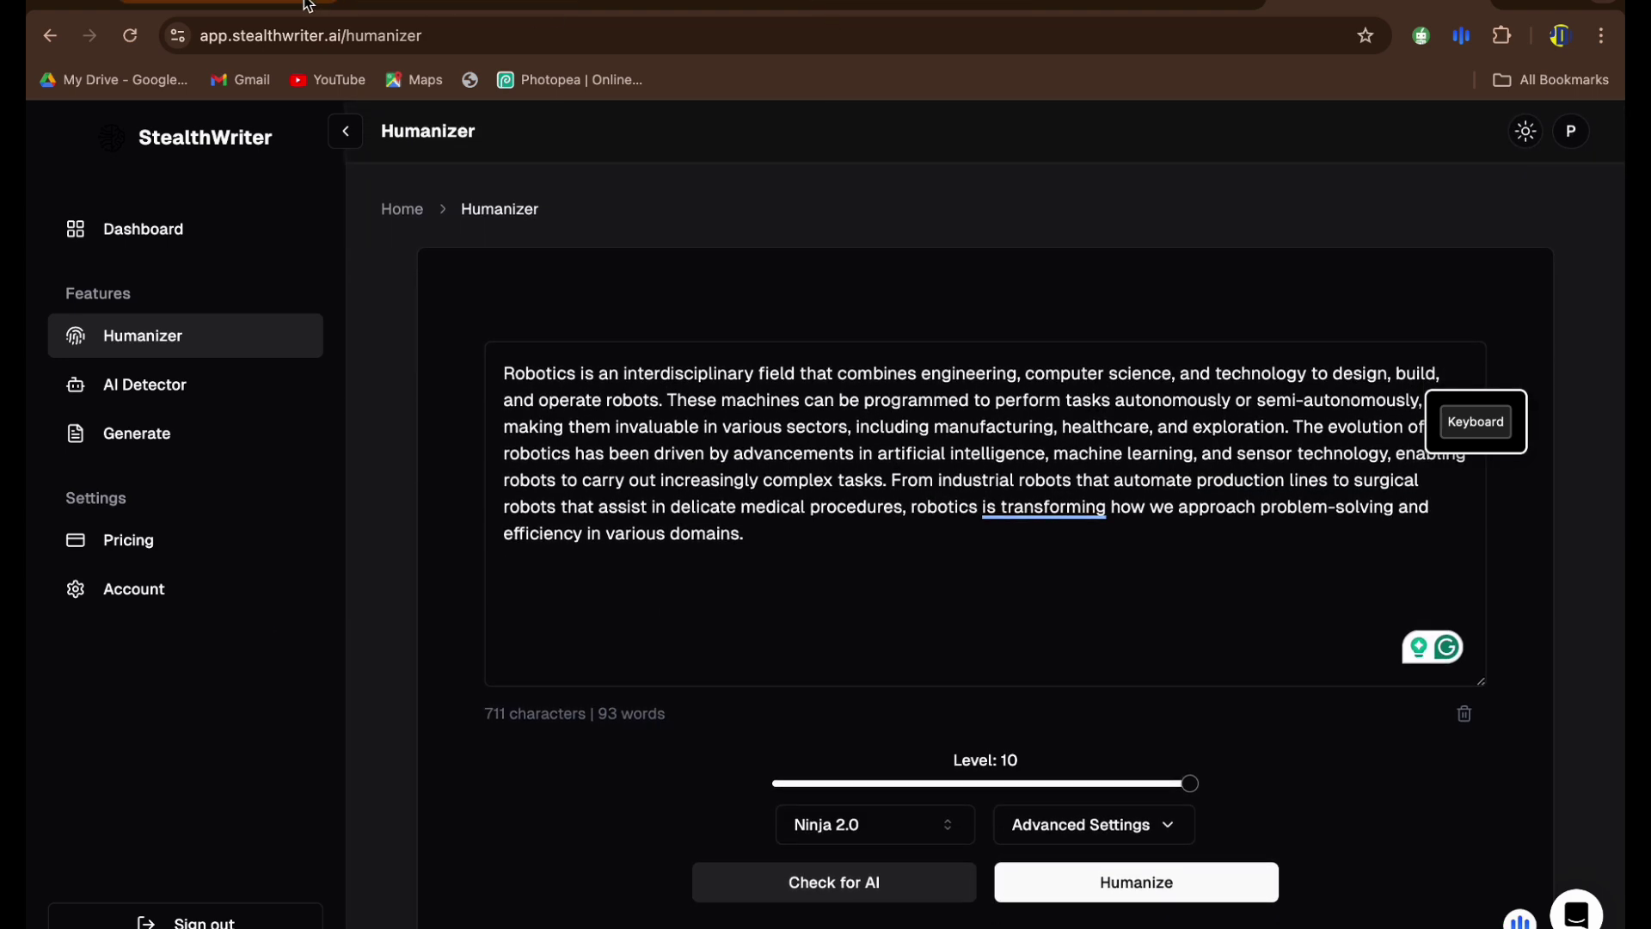
# Step: Switch to the ChatGPT conversation and copy the last two robotics paragraphs, on healthcare and on exploration and environmental monitoring
pyautogui.click(264, 5)
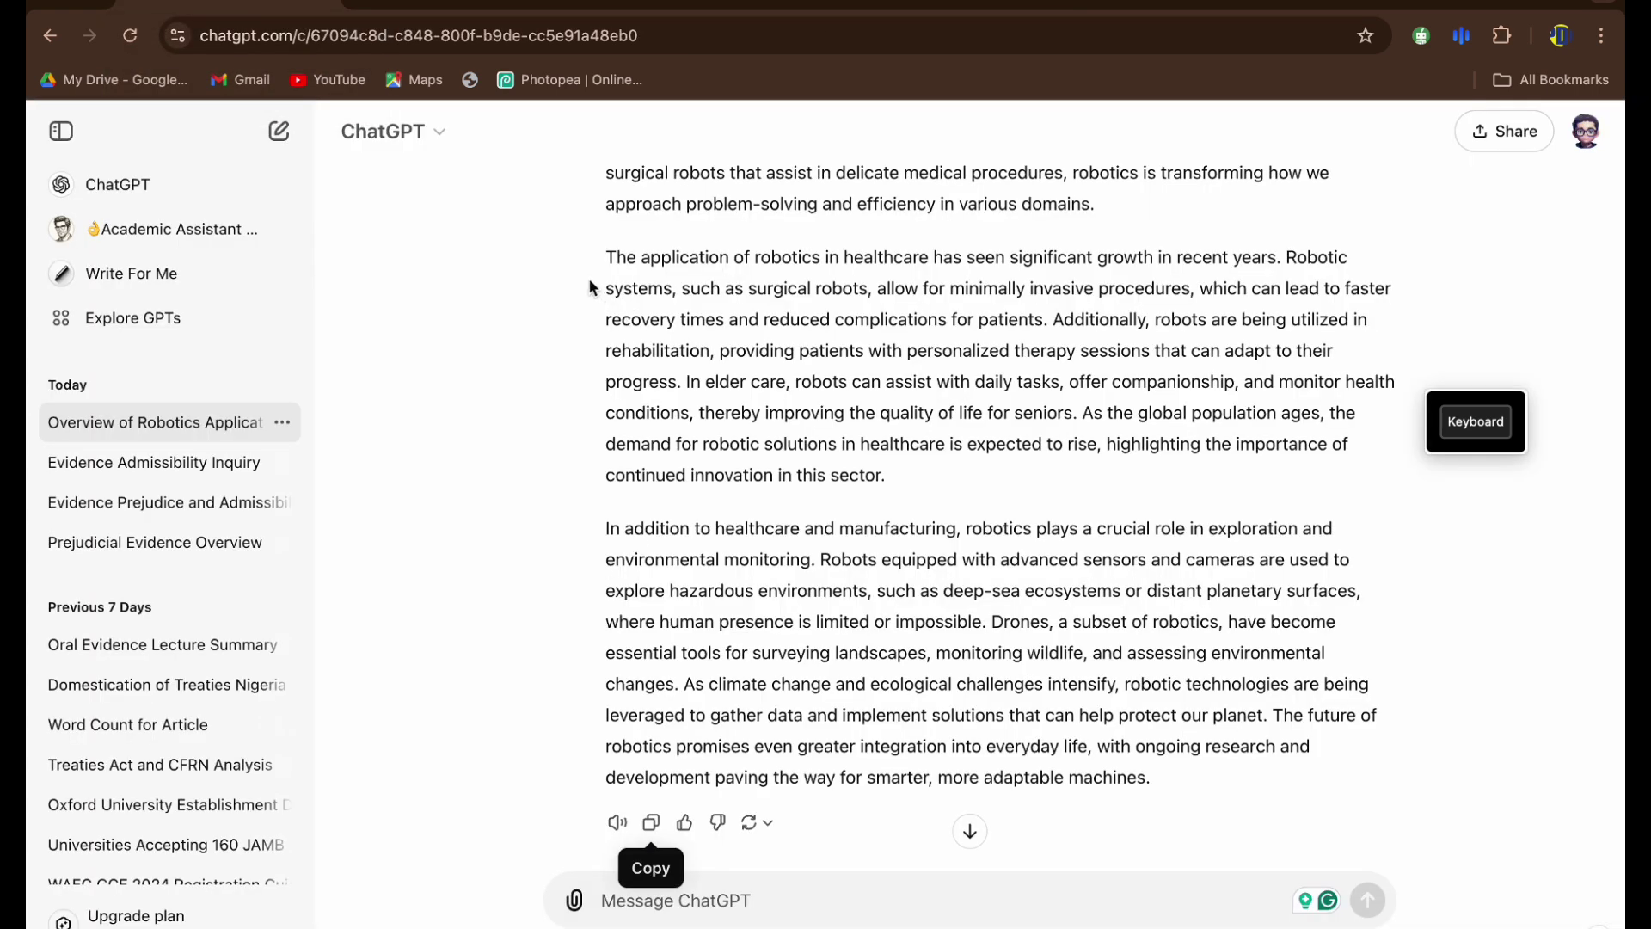
pyautogui.moveTo(601, 255); pyautogui.dragTo(1224, 775)
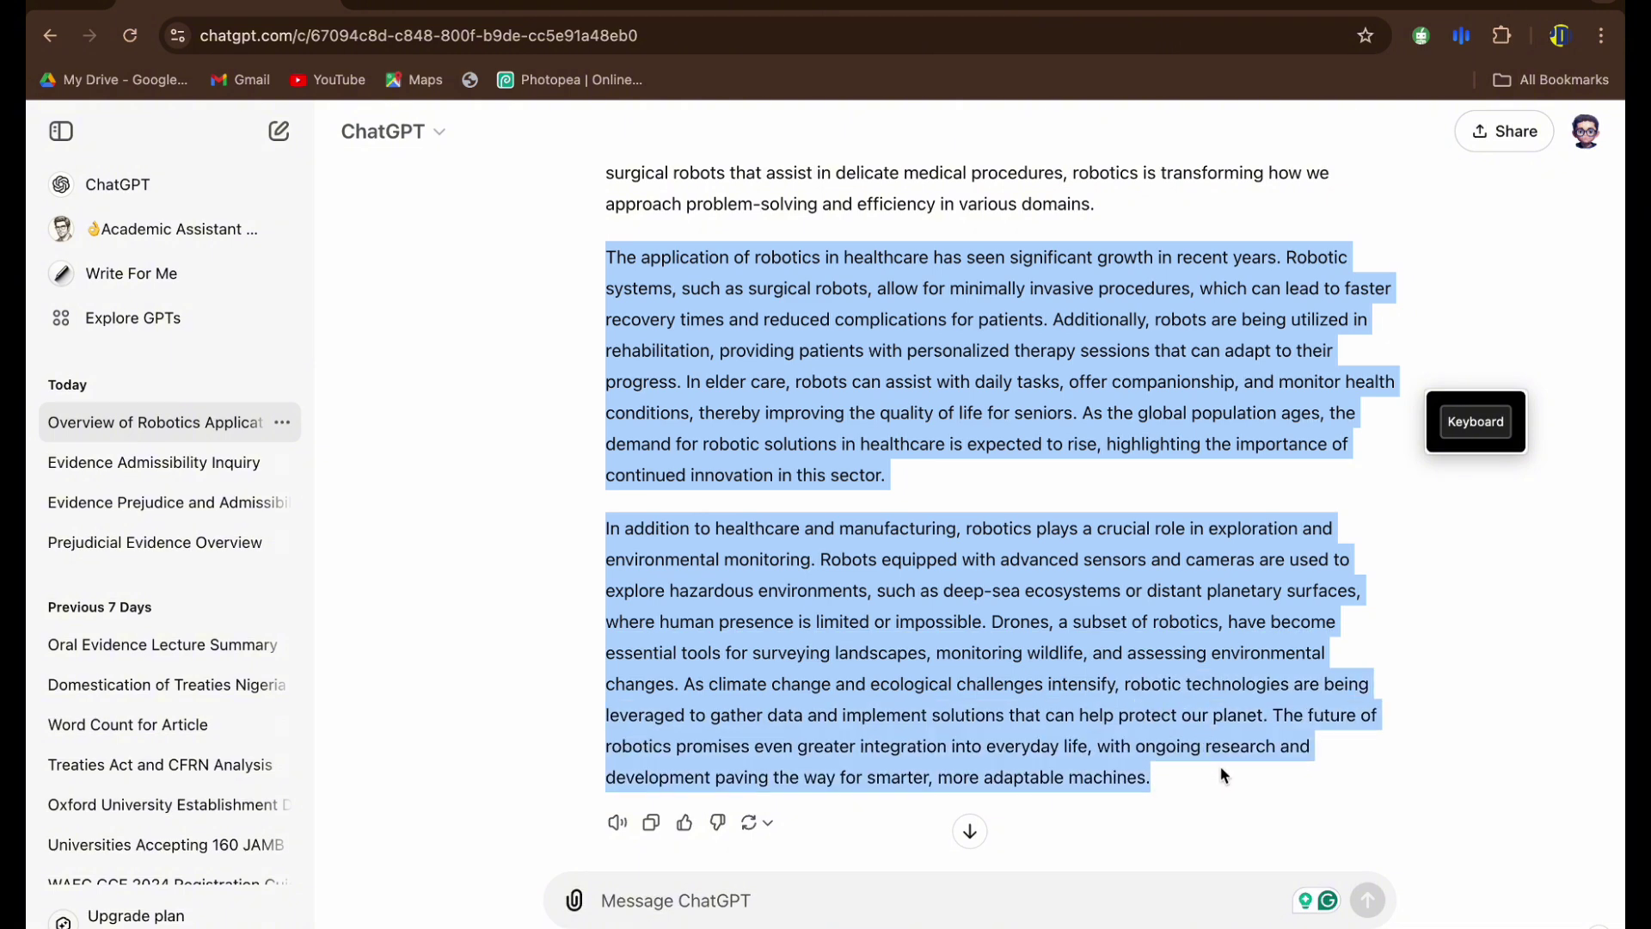
pyautogui.rightClick(956, 588)
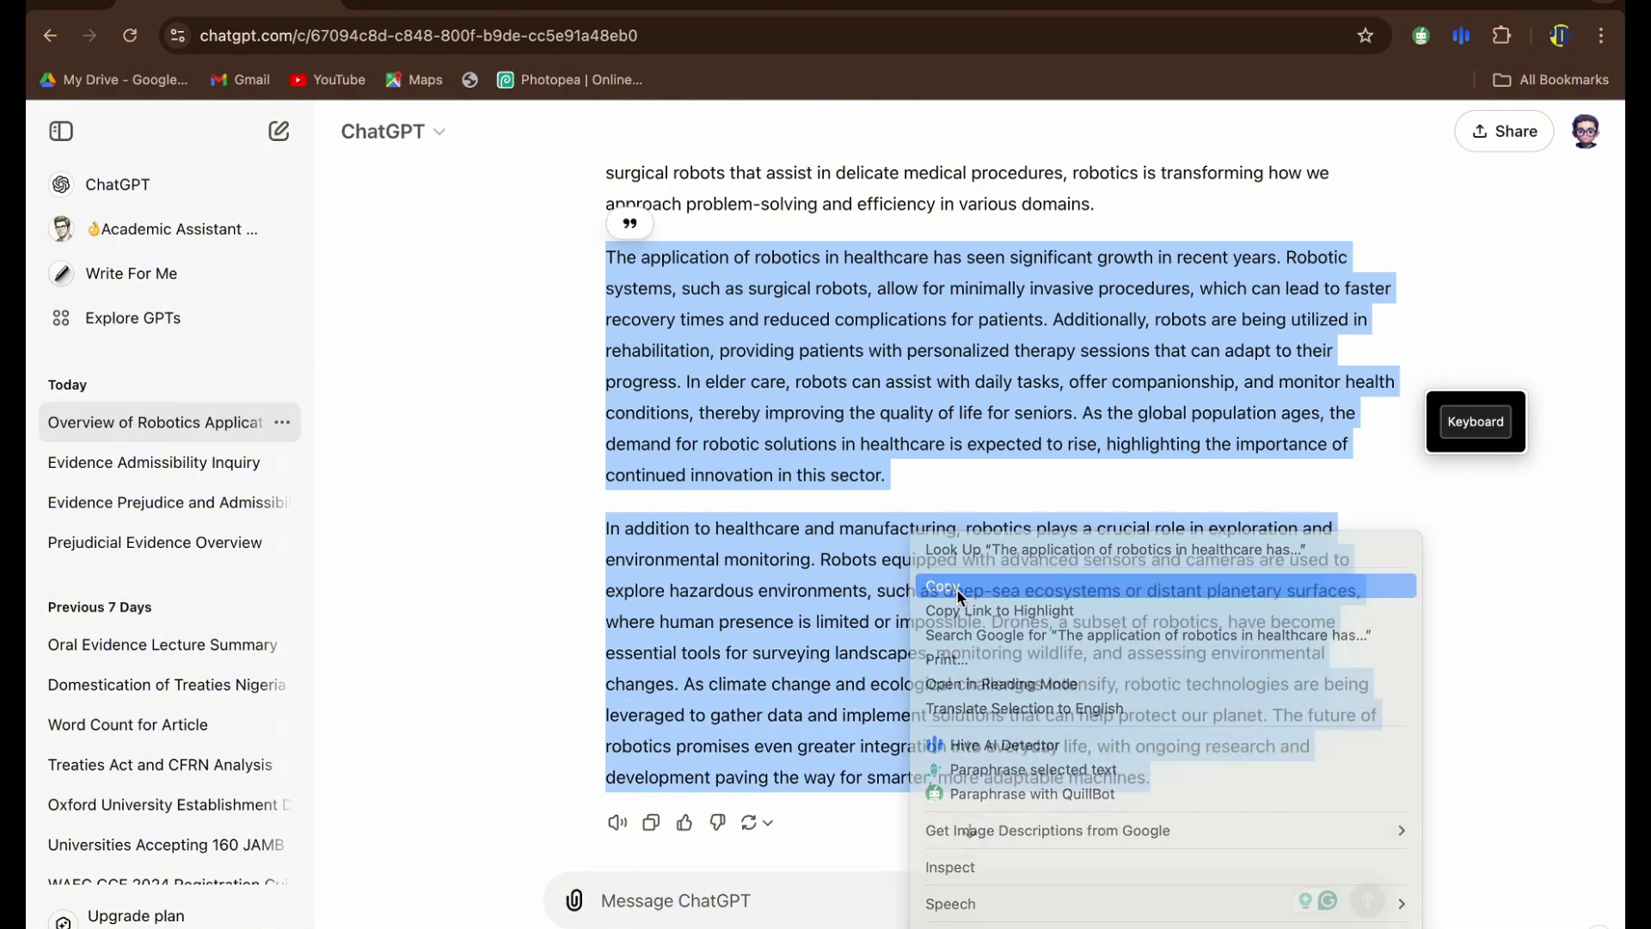
pyautogui.click(956, 588)
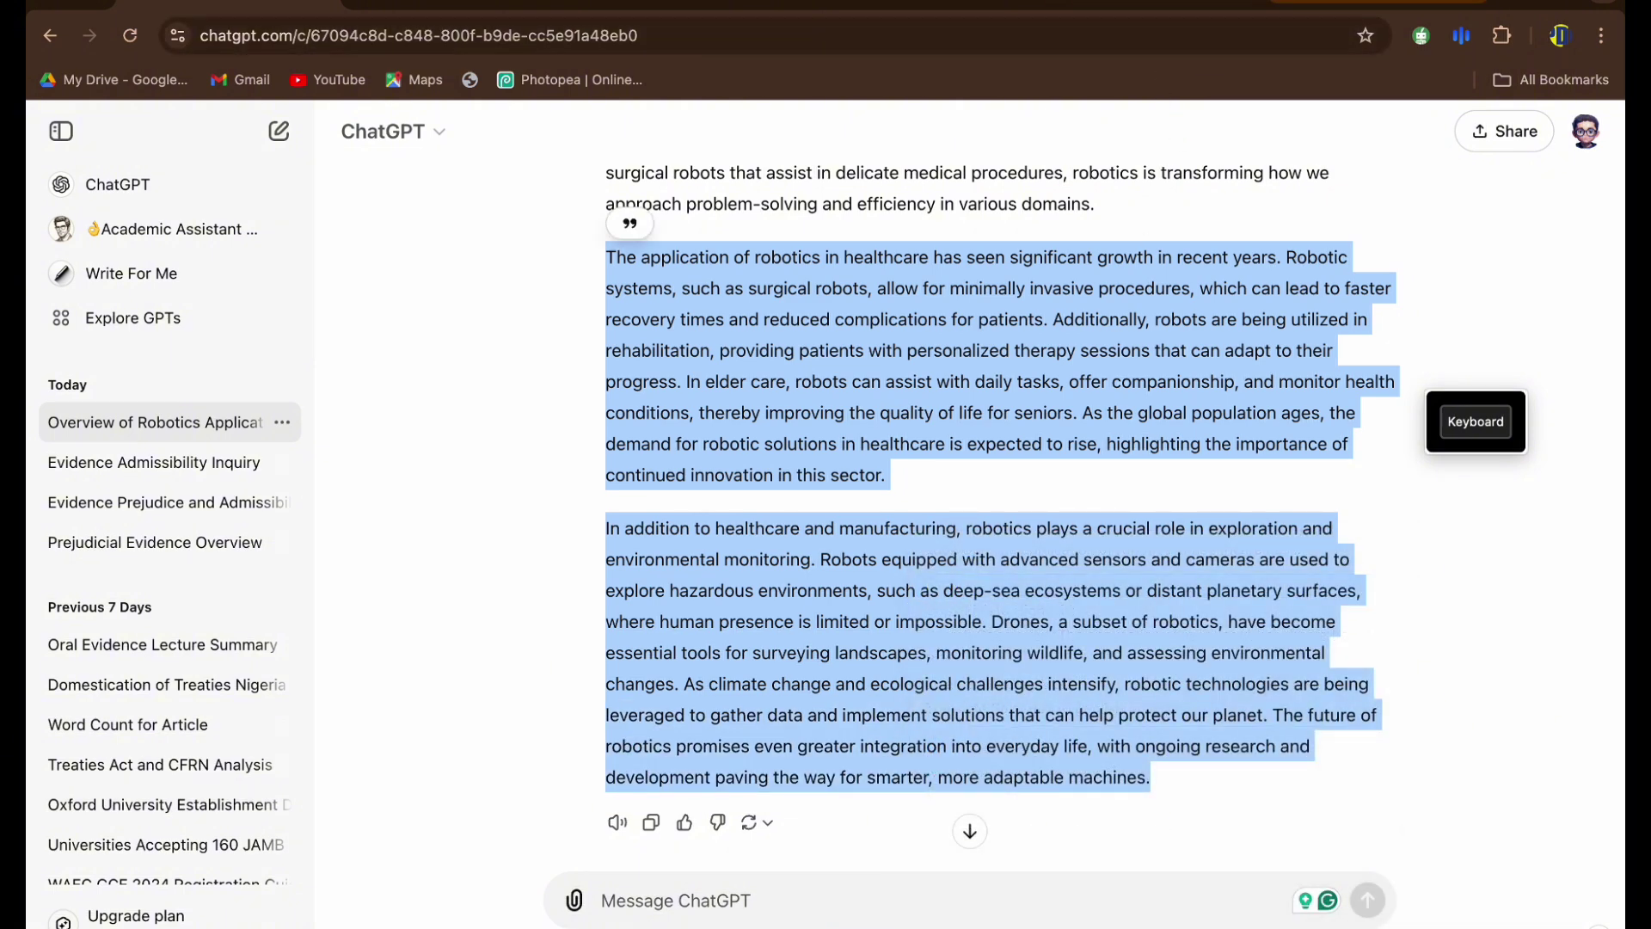
# Step: Return to StealthWriter, replace the humanizer input with the copied paragraphs and humanize them using Ninja 2.0 at level 10
pyautogui.click(1305, 7)
pyautogui.click(732, 549)
pyautogui.hotkey('ctrl', 'a')
pyautogui.hotkey('ctrl', 'v')
pyautogui.click(1089, 894)
# Step: Review the AI detection summary and highlighted sentences of the two humanized paragraphs
pyautogui.scroll(-10, 1364, 666)
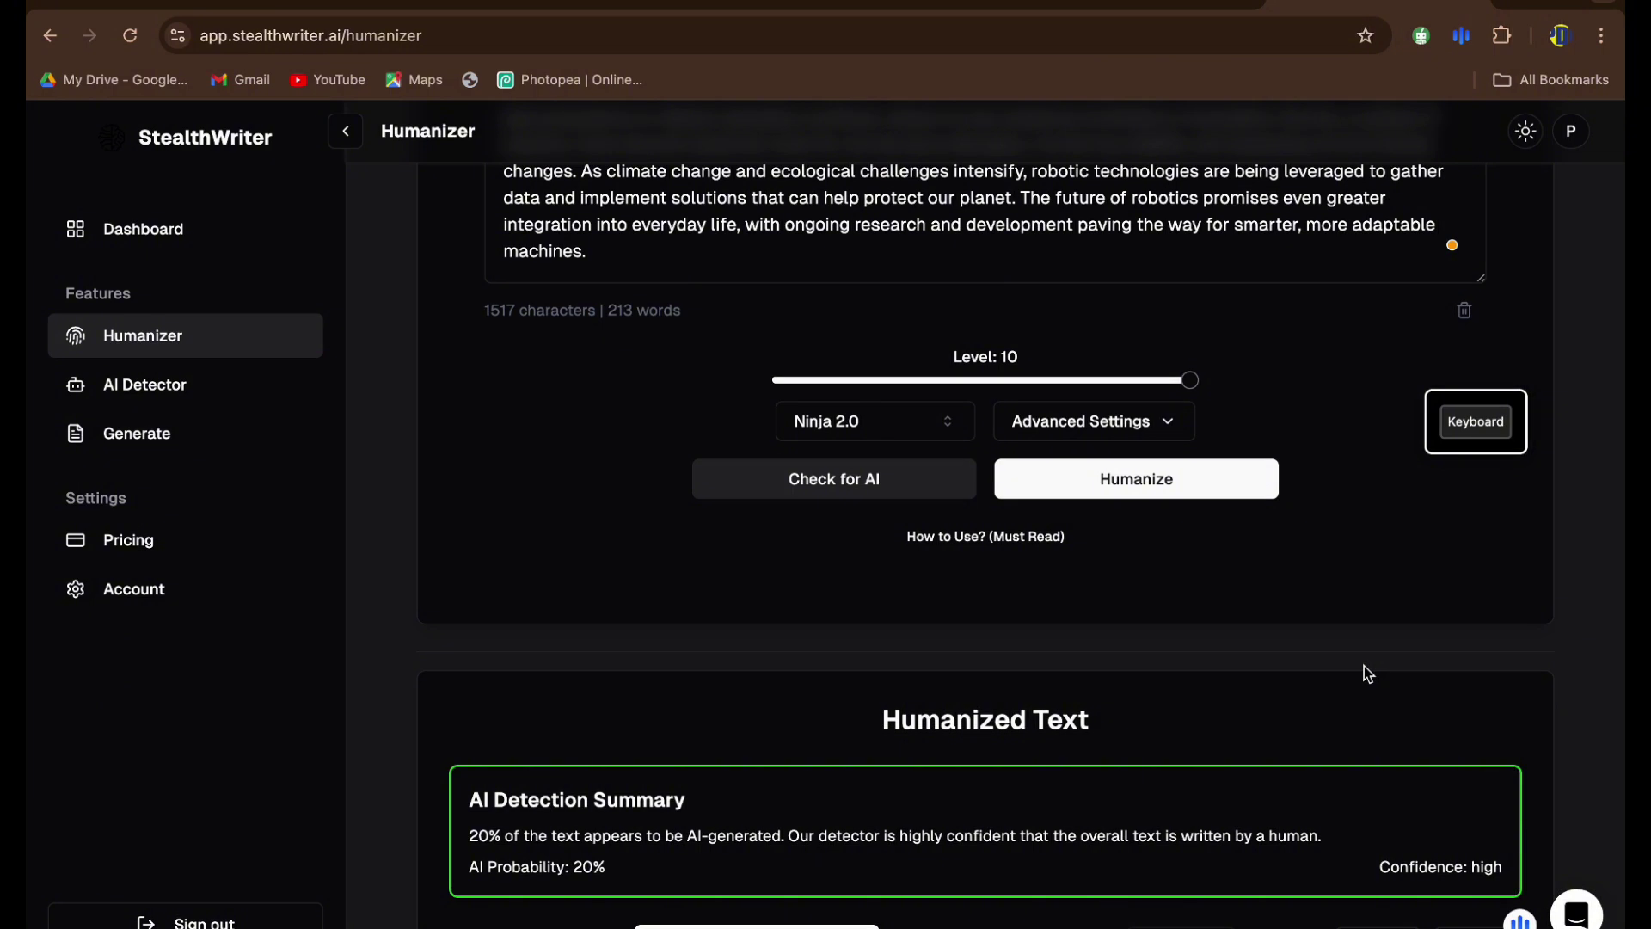
pyautogui.scroll(-8, 1367, 672)
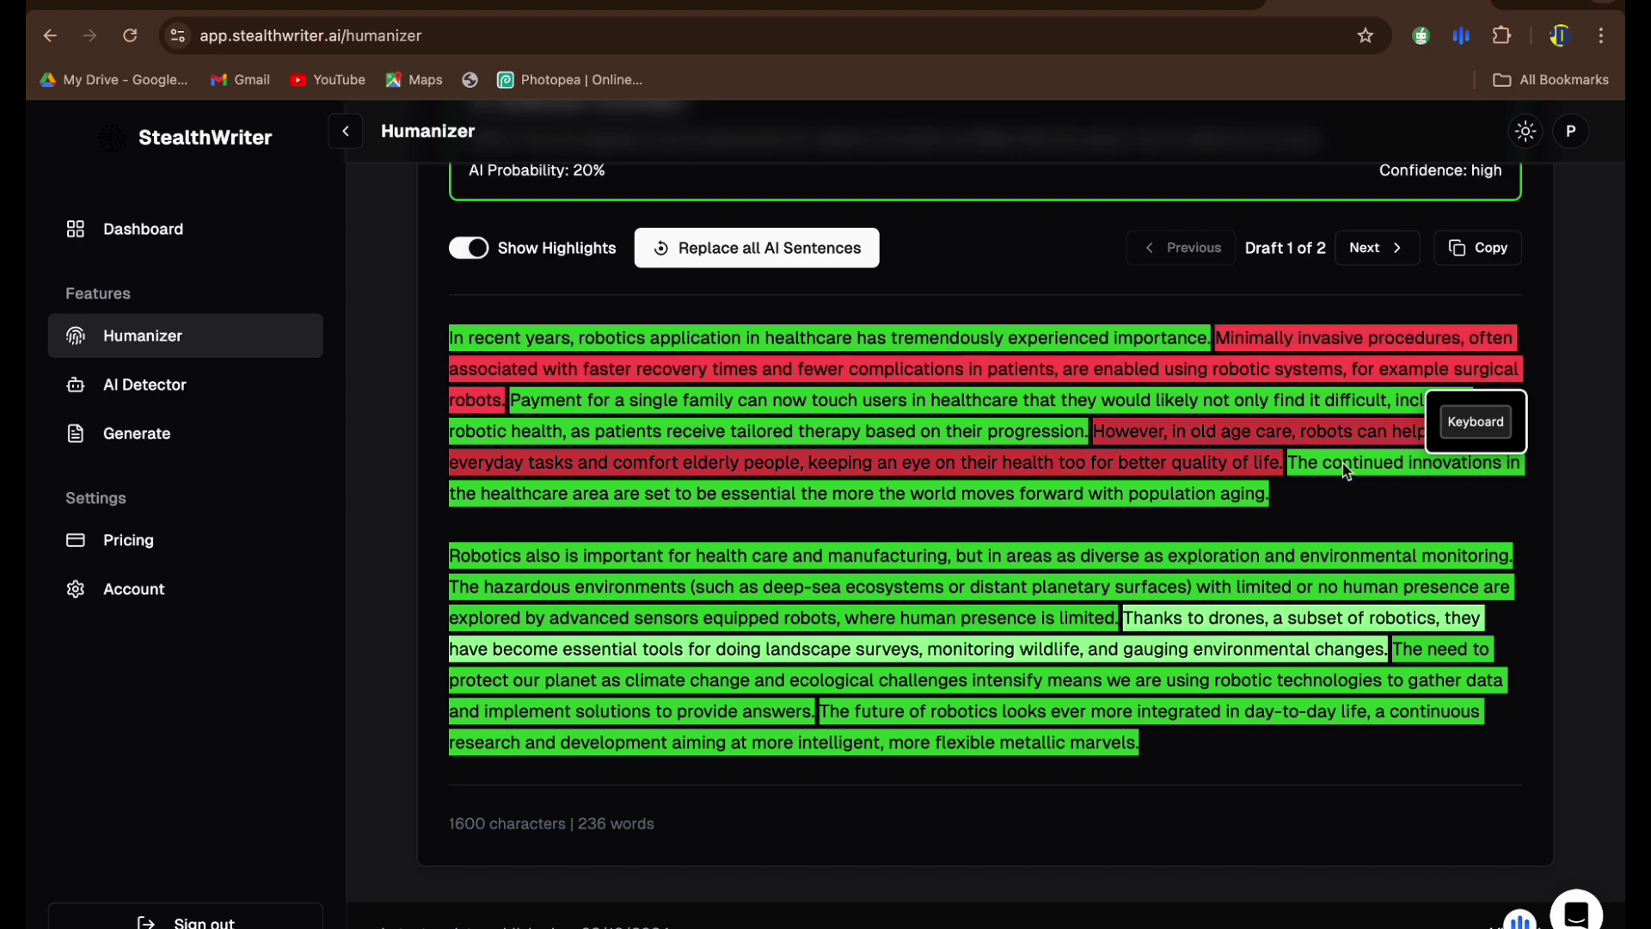
pyautogui.scroll(8, 1276, 555)
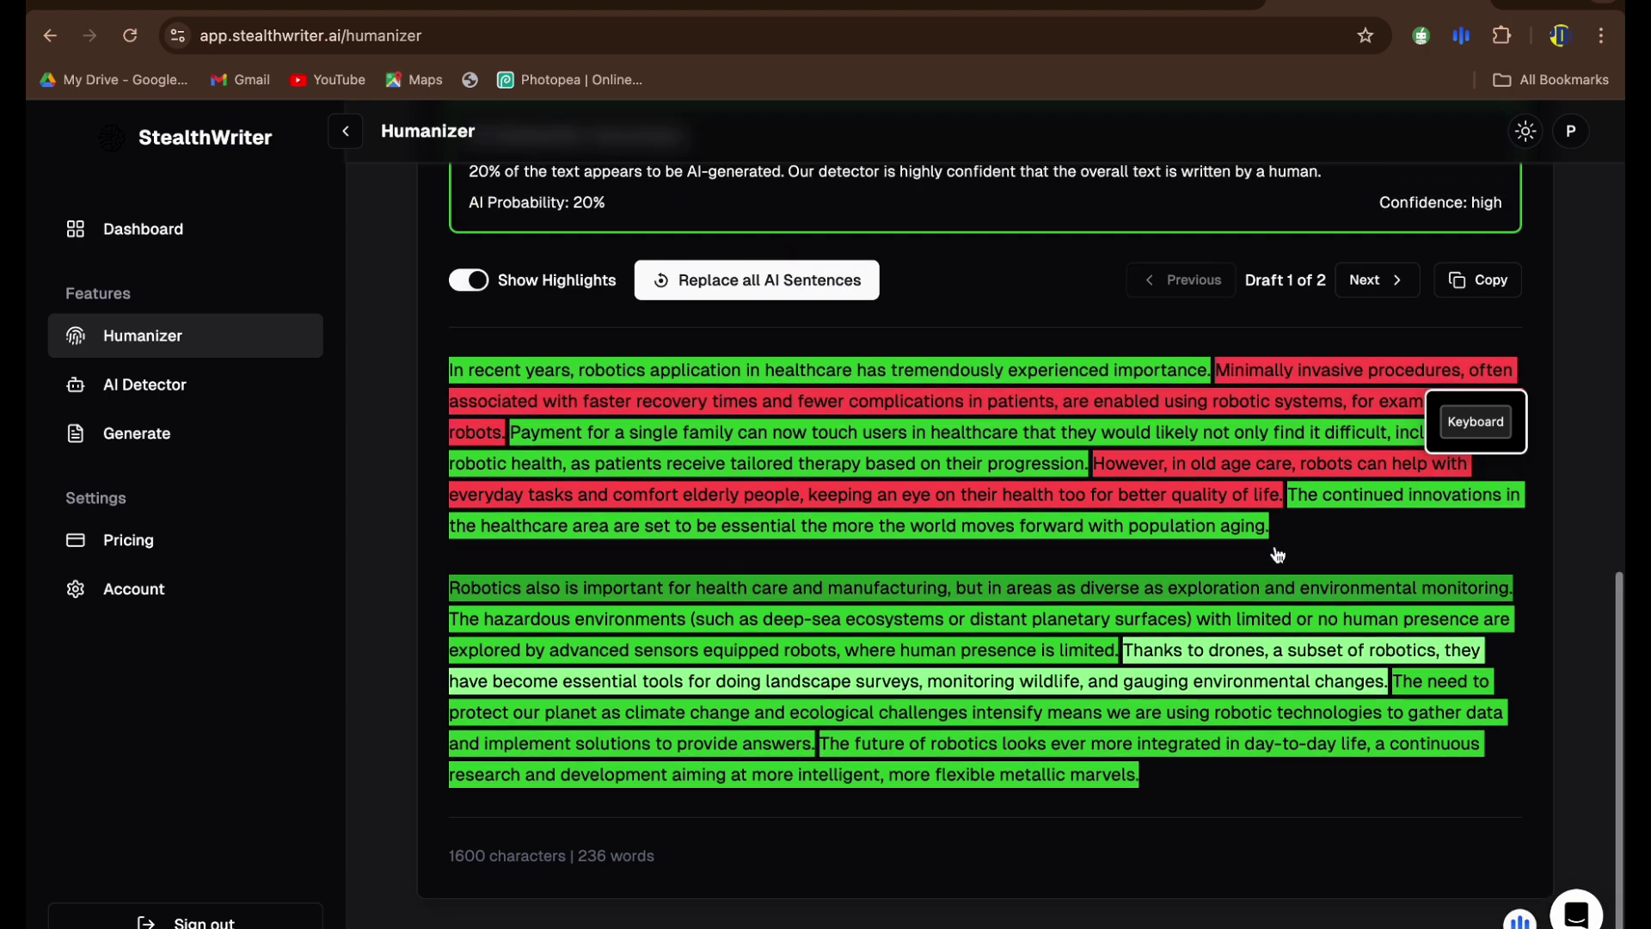
pyautogui.scroll(-8, 1277, 554)
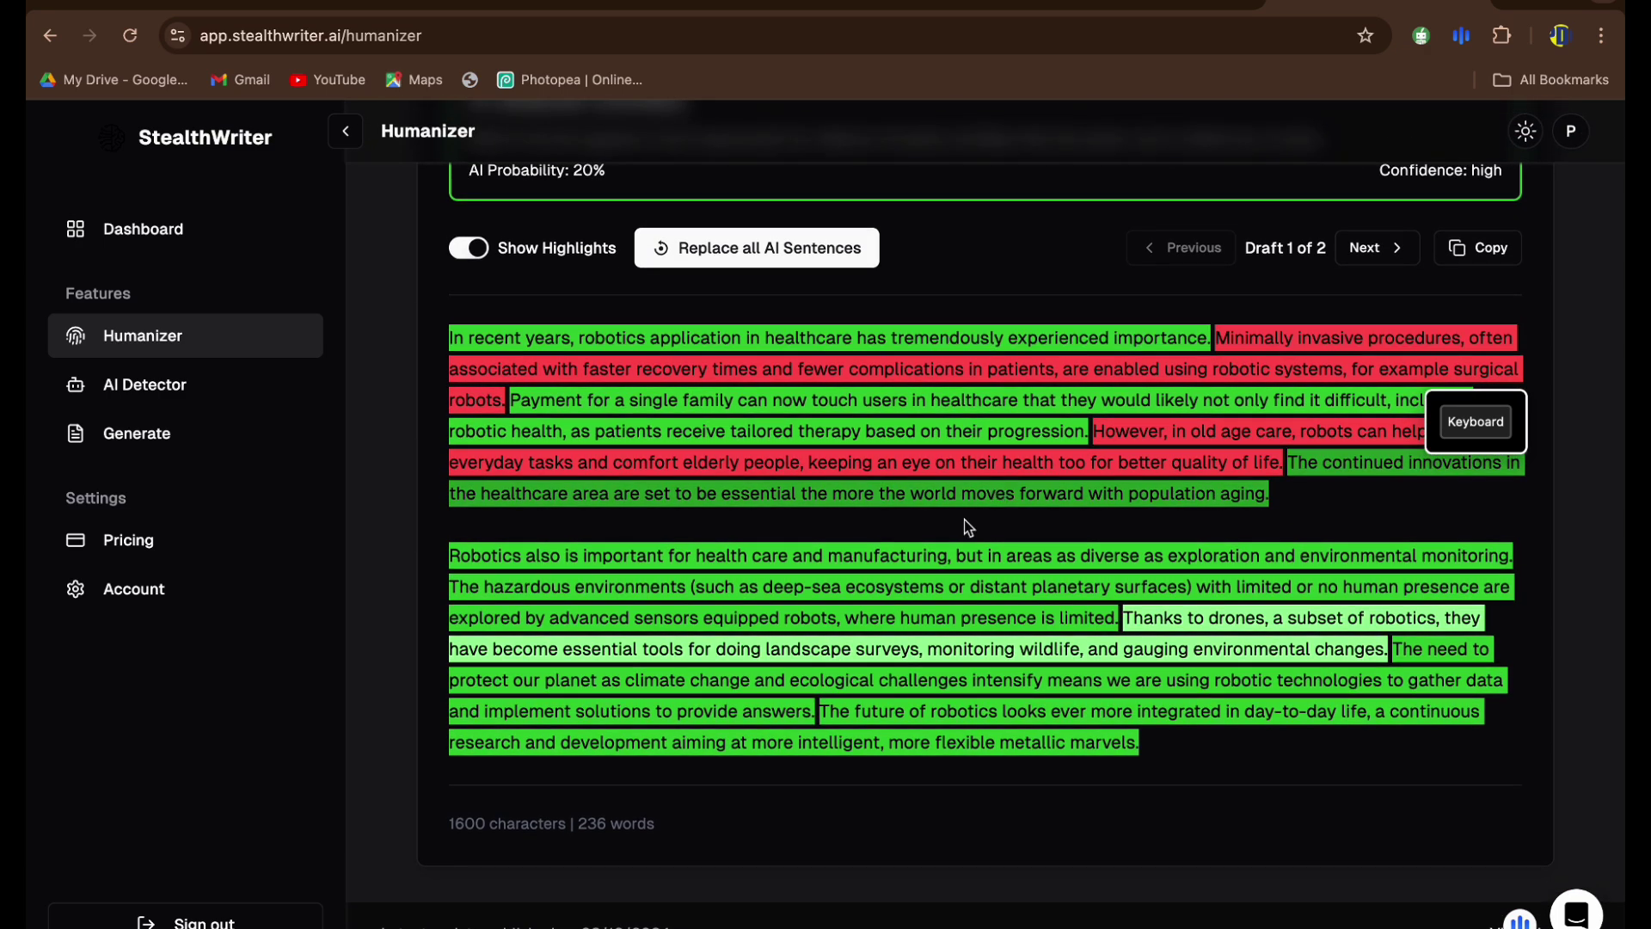
pyautogui.scroll(8, 980, 599)
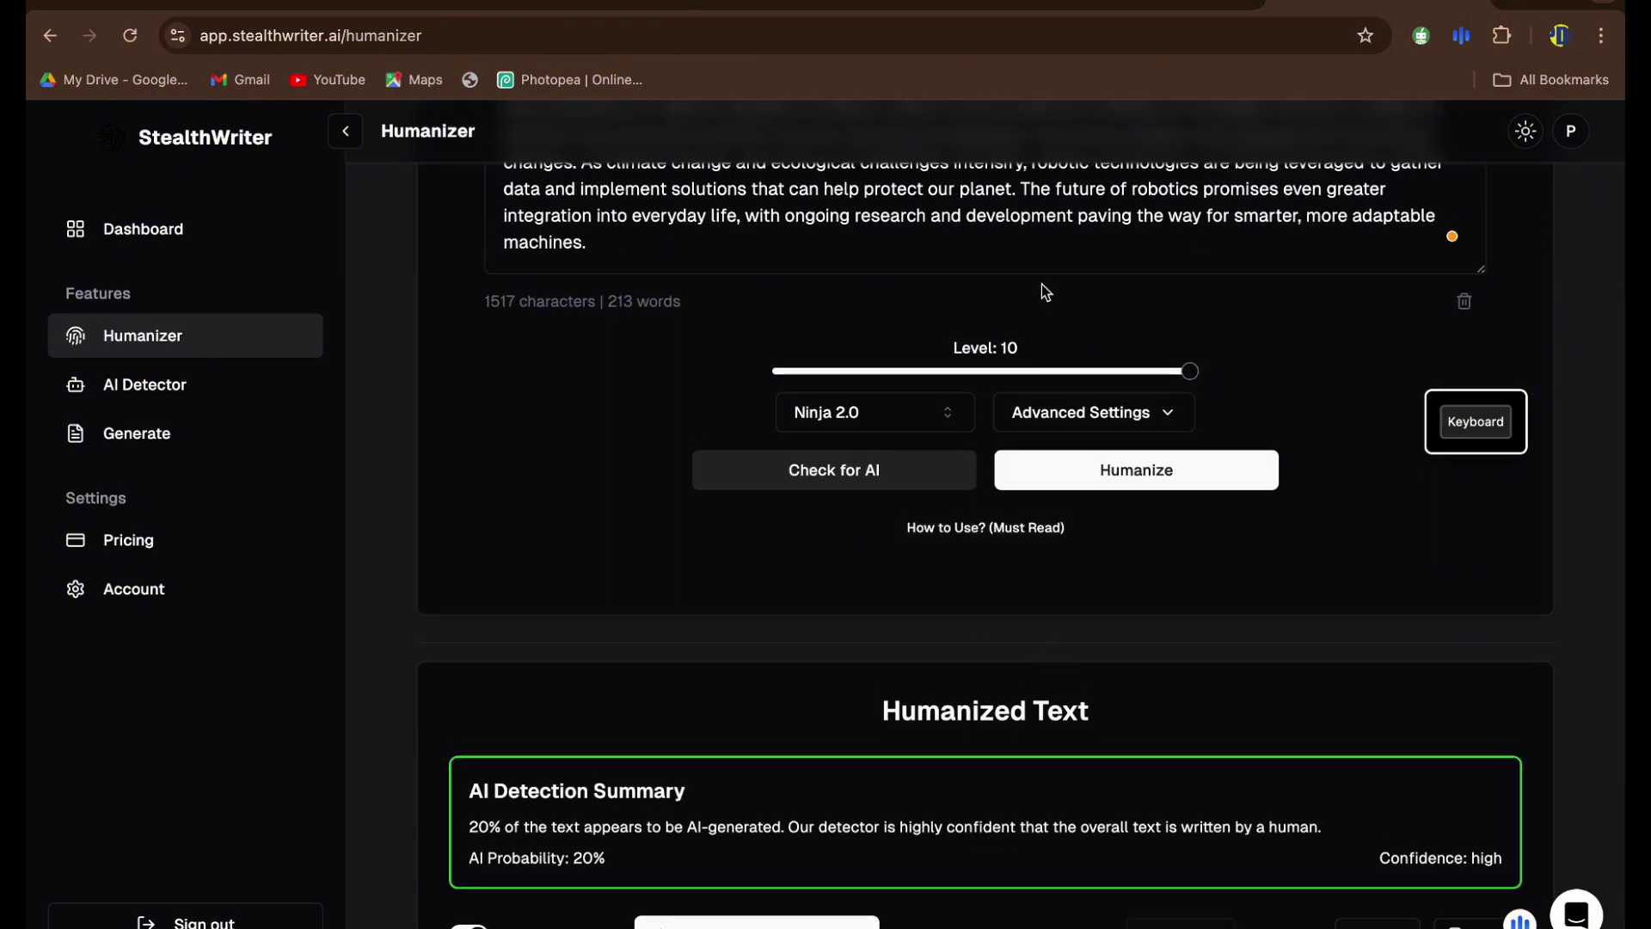
pyautogui.scroll(5, 1041, 284)
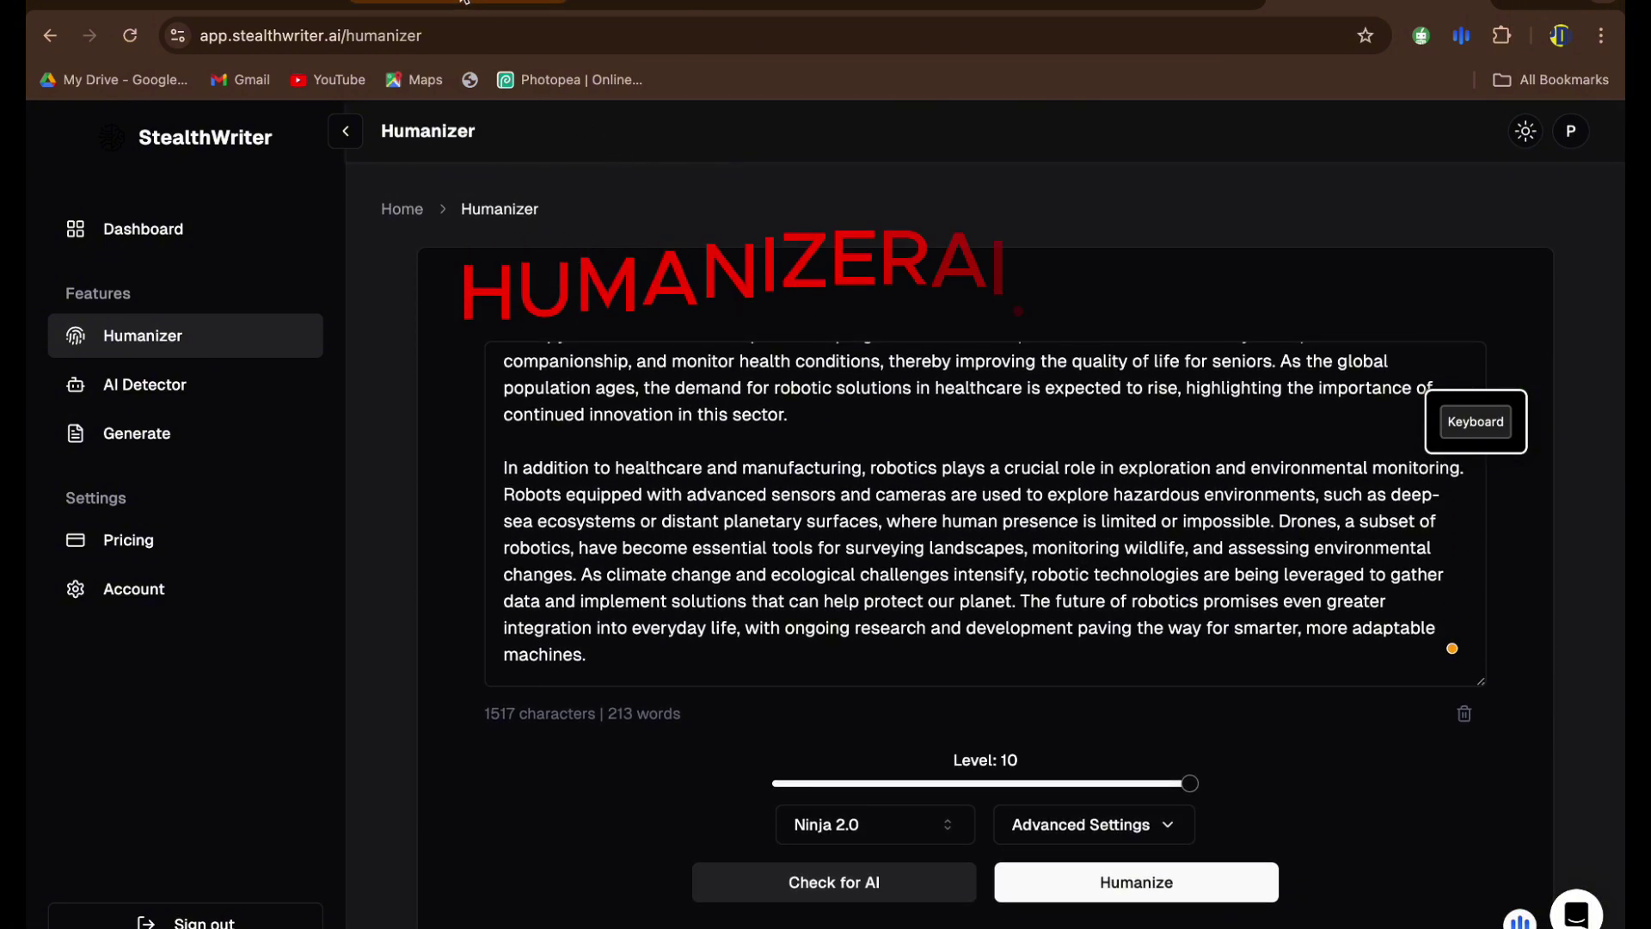
# Step: Switch to the Humanize AI editor at humanizeai.pro, check its web address and dismiss the cookie notice
pyautogui.click(464, 2)
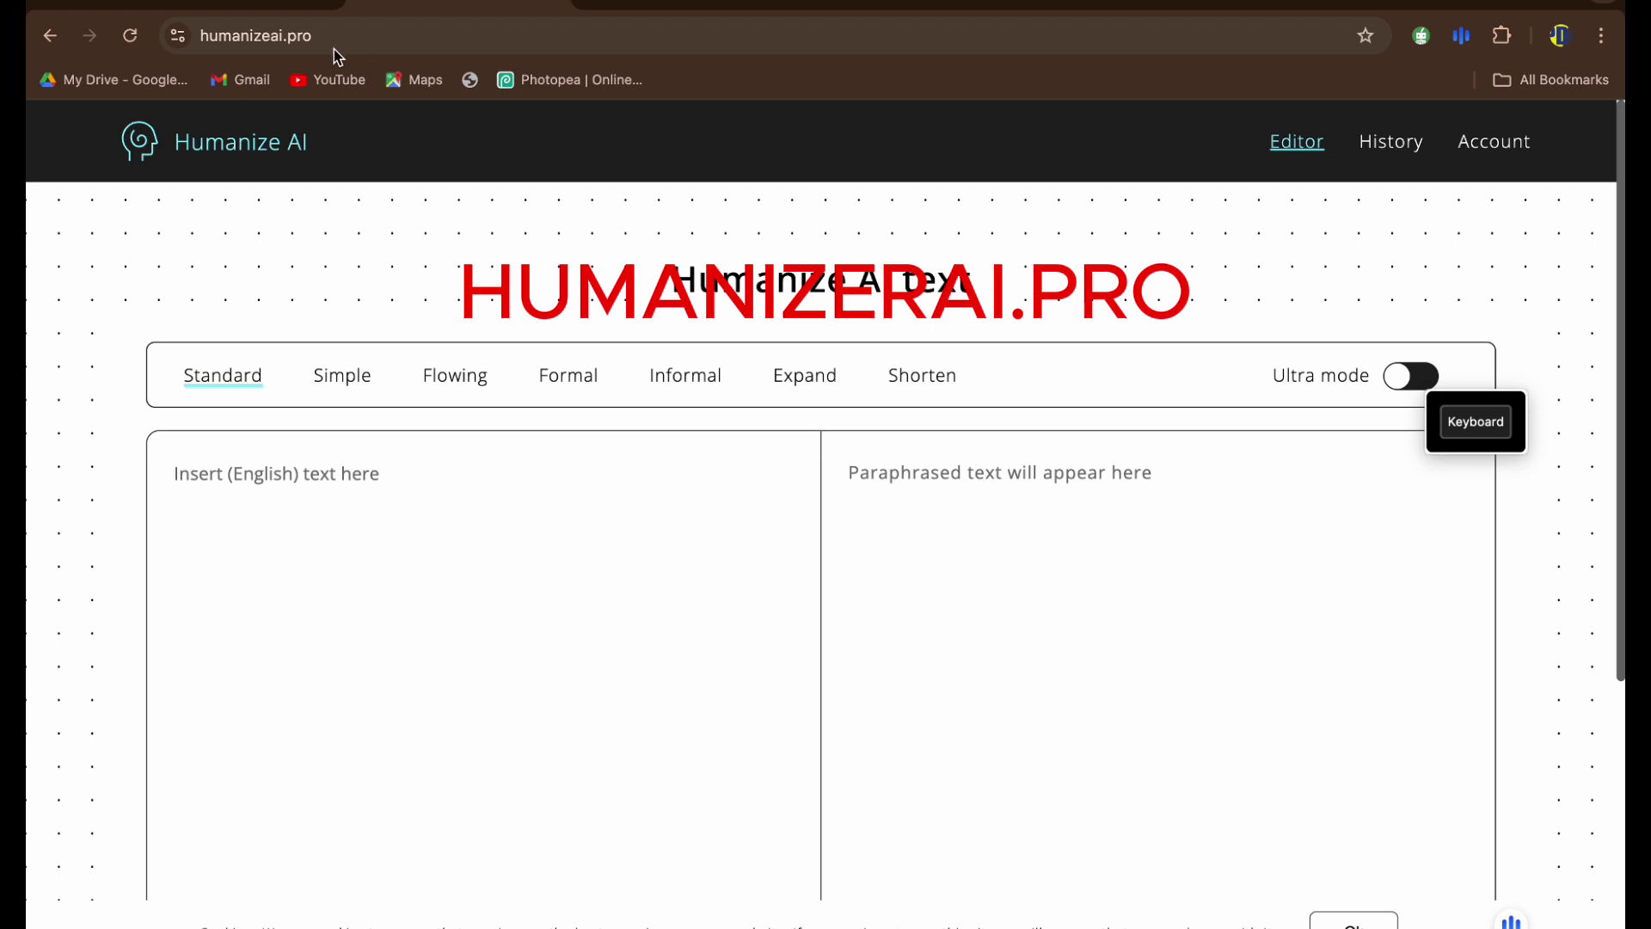
pyautogui.click(361, 42)
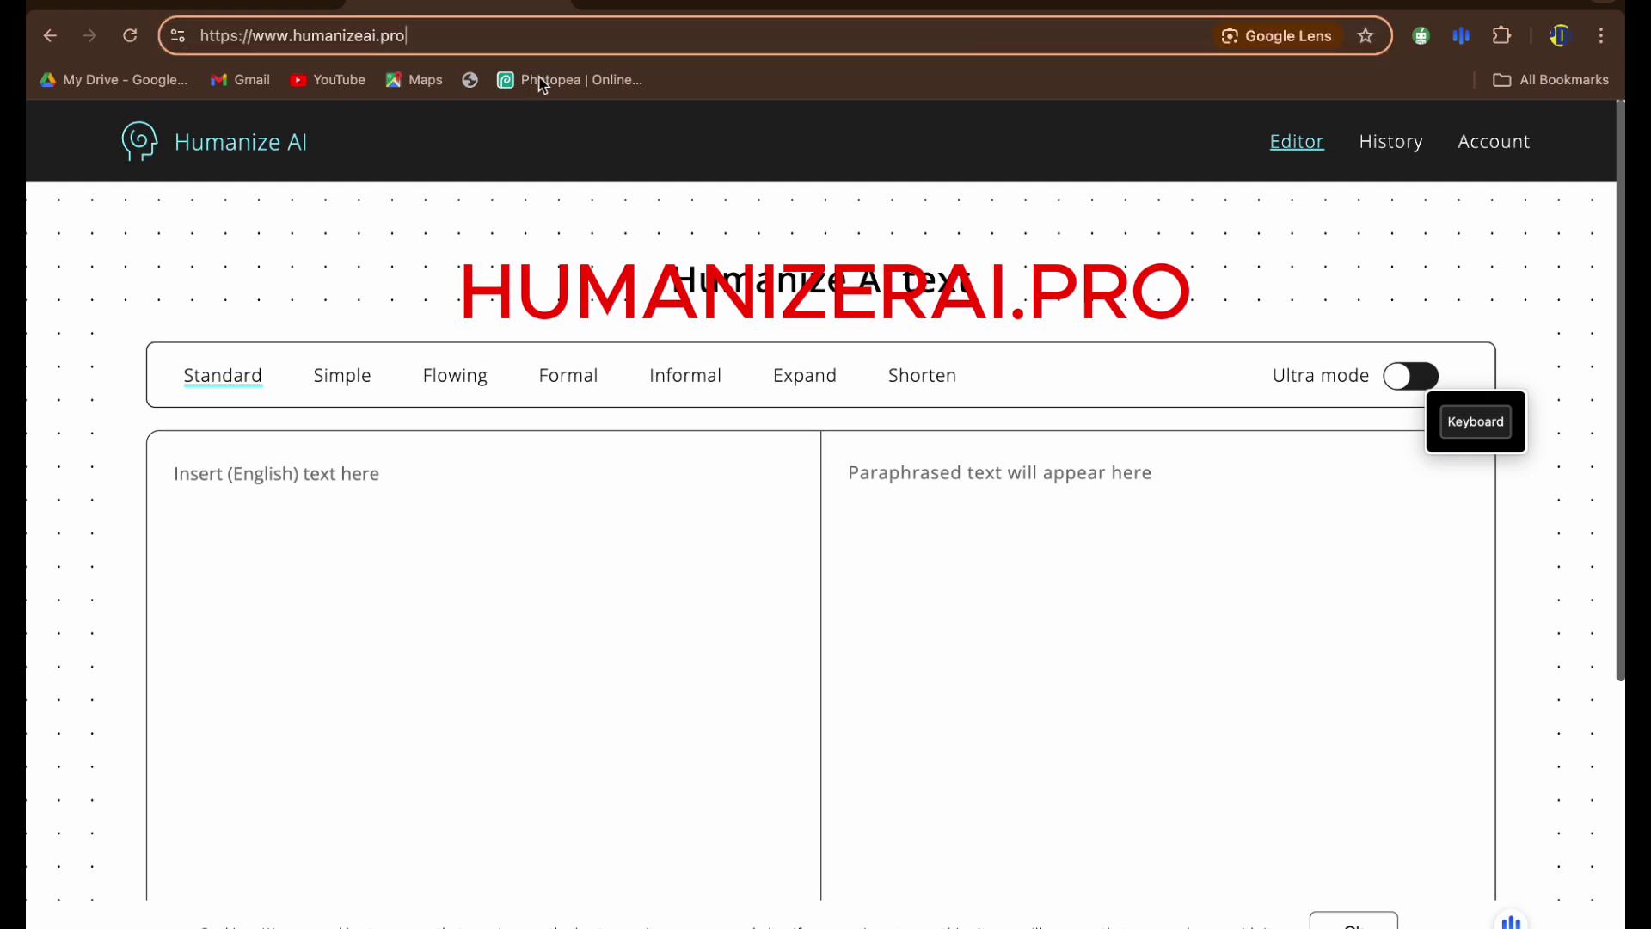
pyautogui.click(616, 250)
pyautogui.scroll(-5, 616, 250)
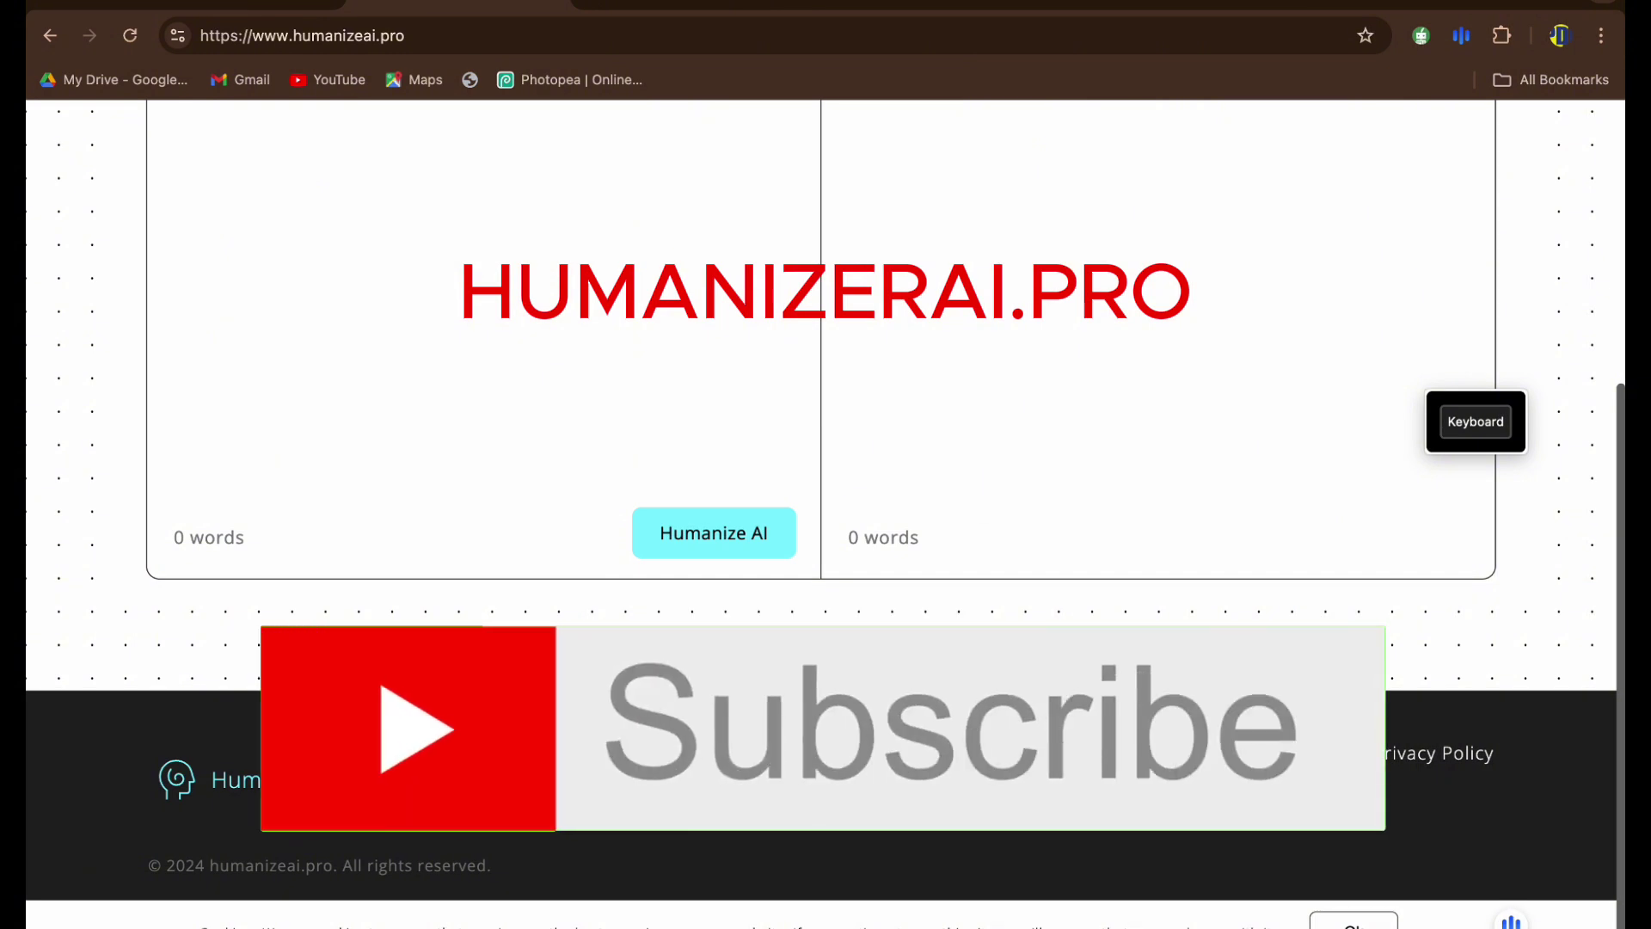
pyautogui.click(1355, 922)
pyautogui.scroll(10, 1330, 810)
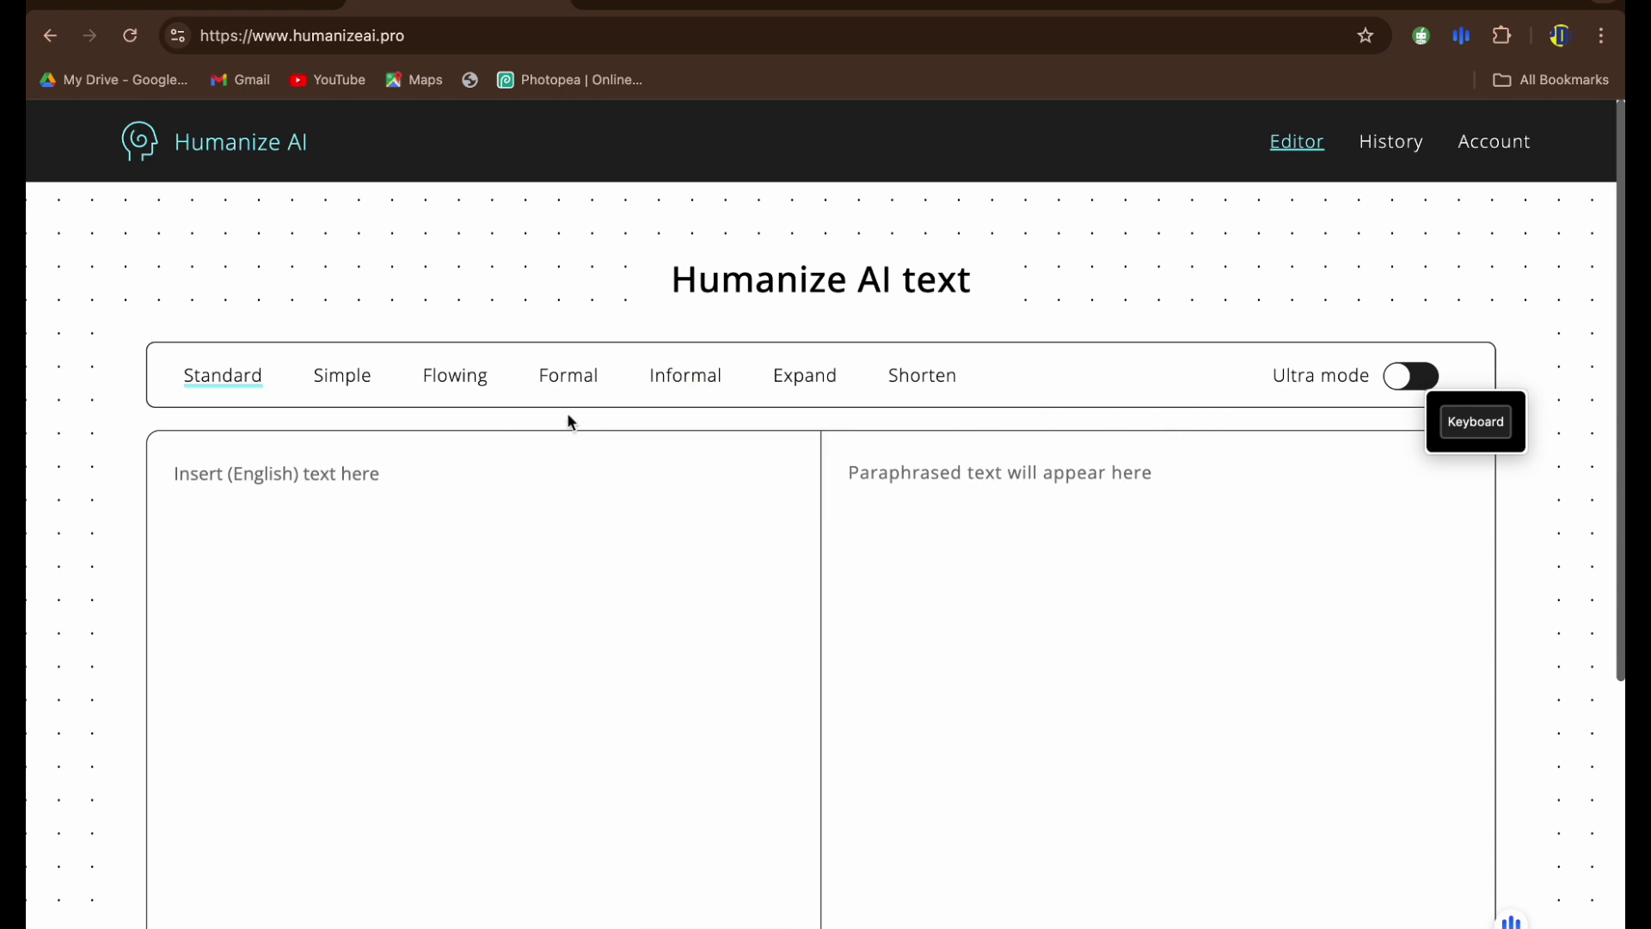
# Step: Examine the Humanize AI editor's rewriting modes, text areas, word counters and web address
pyautogui.scroll(-2, 567, 417)
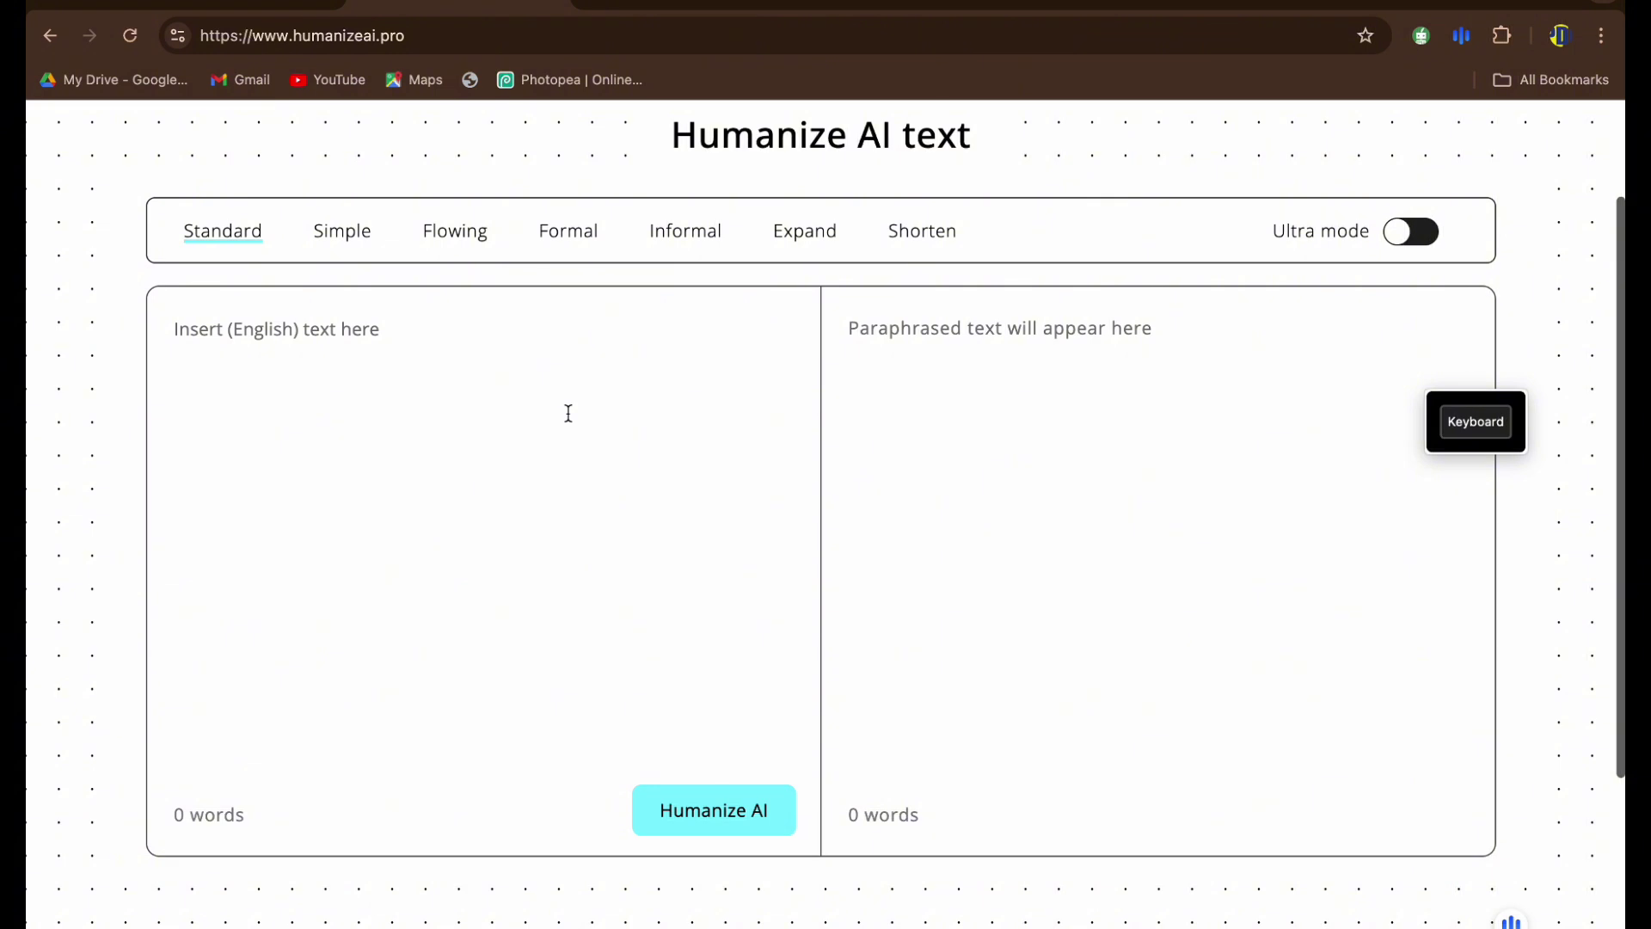
pyautogui.scroll(2, 568, 413)
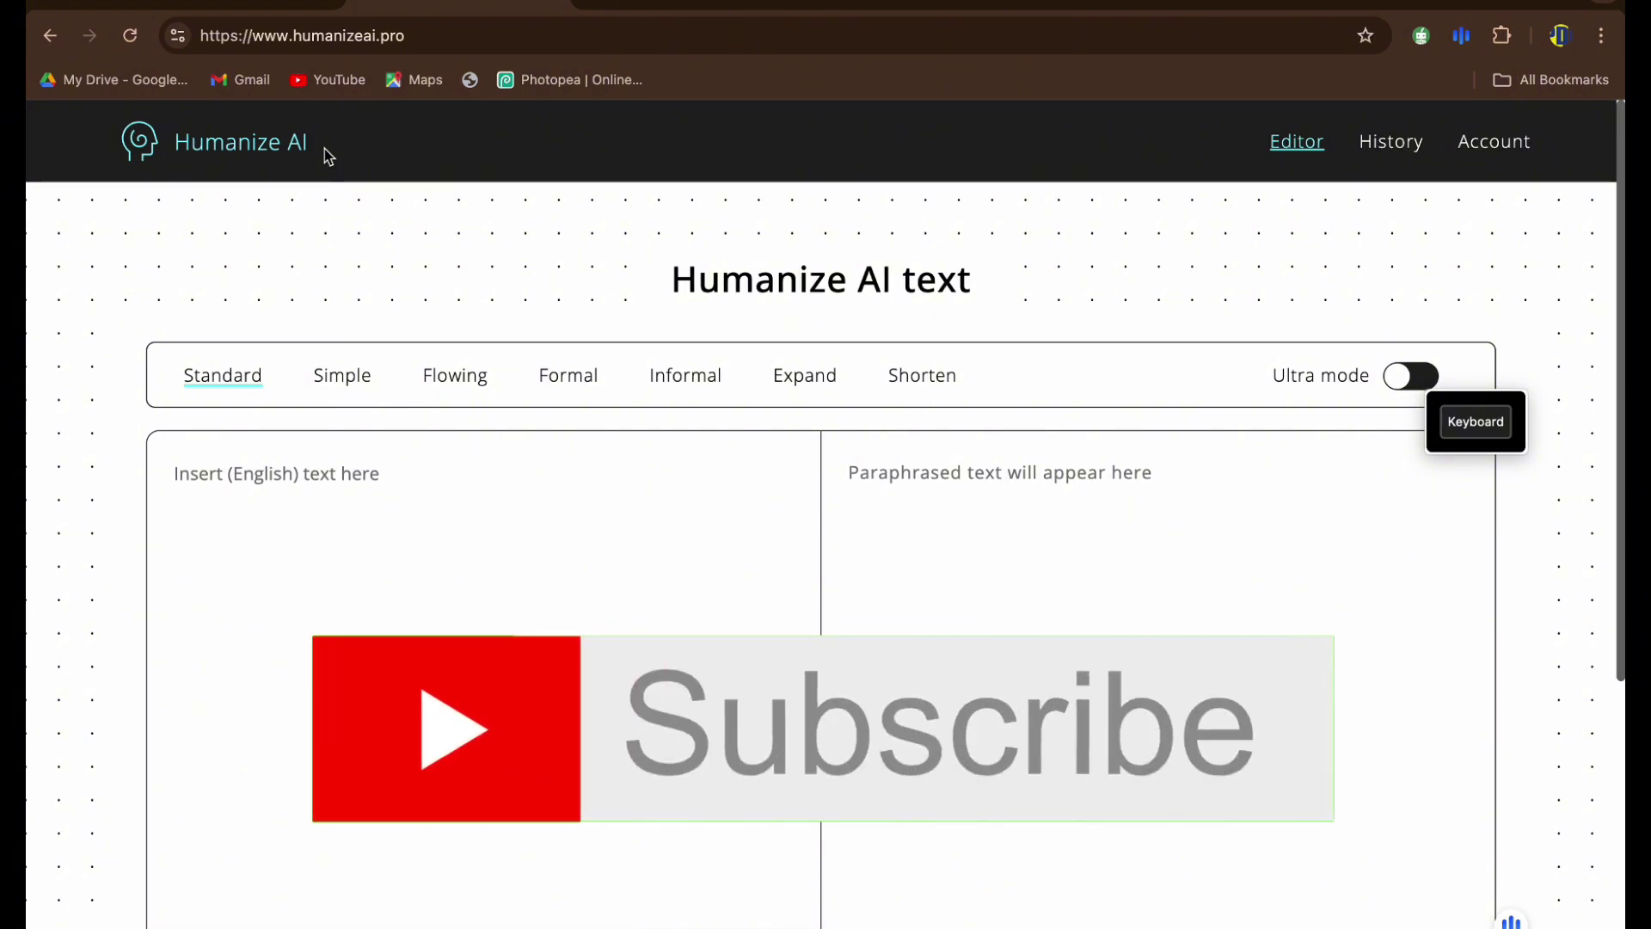
pyautogui.click(442, 36)
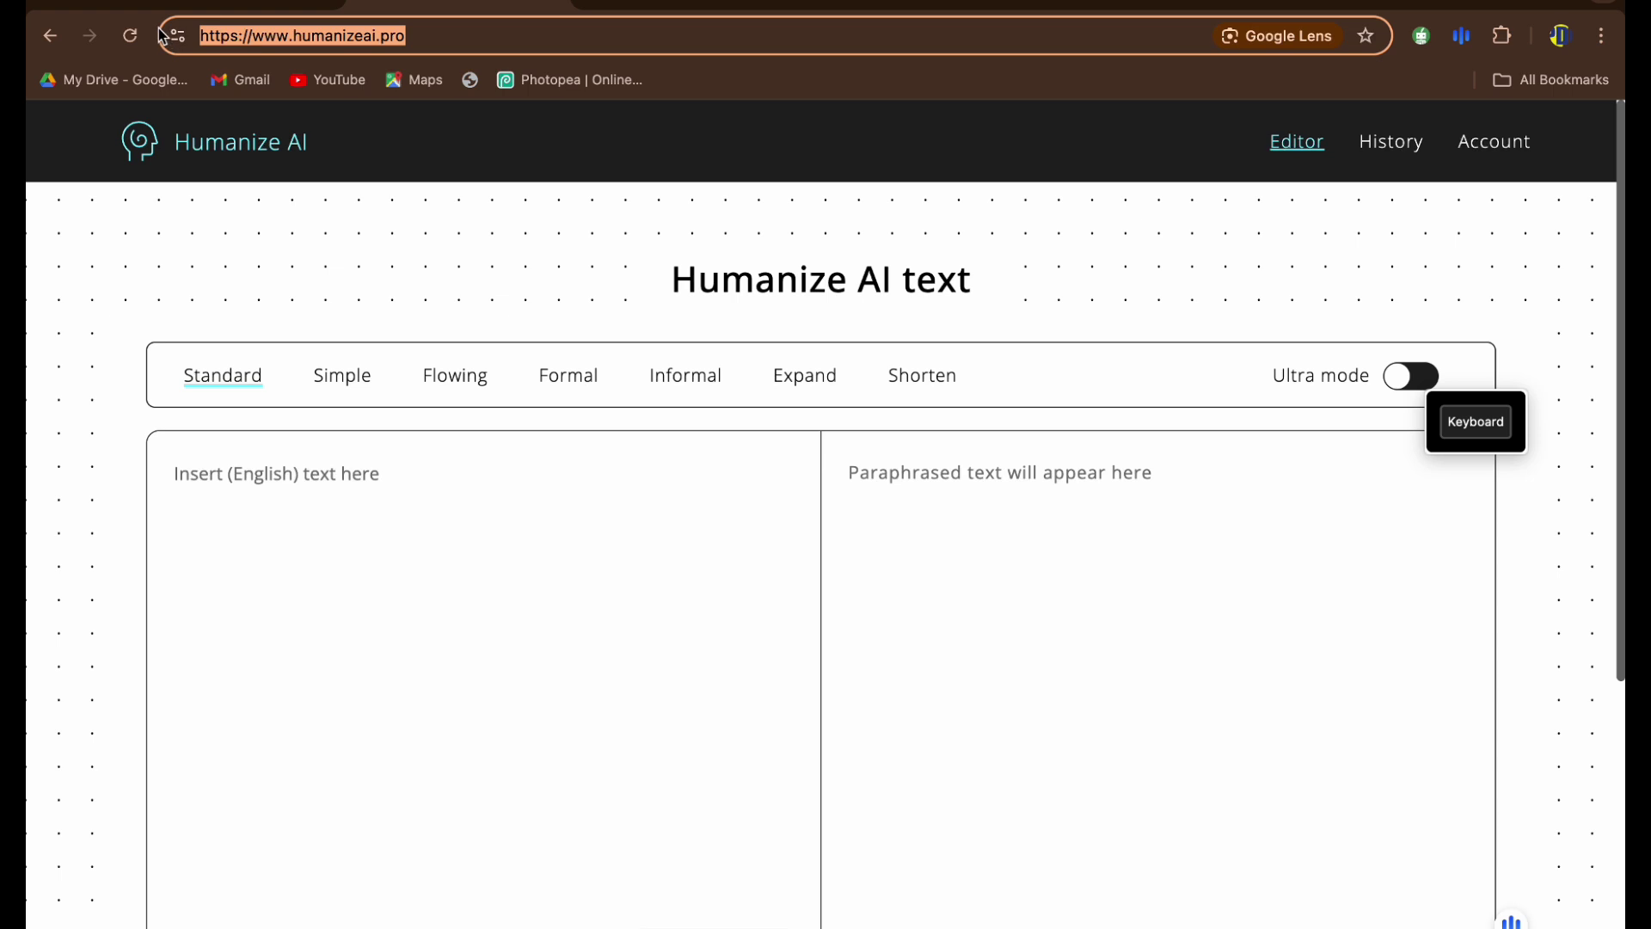
pyautogui.click(368, 36)
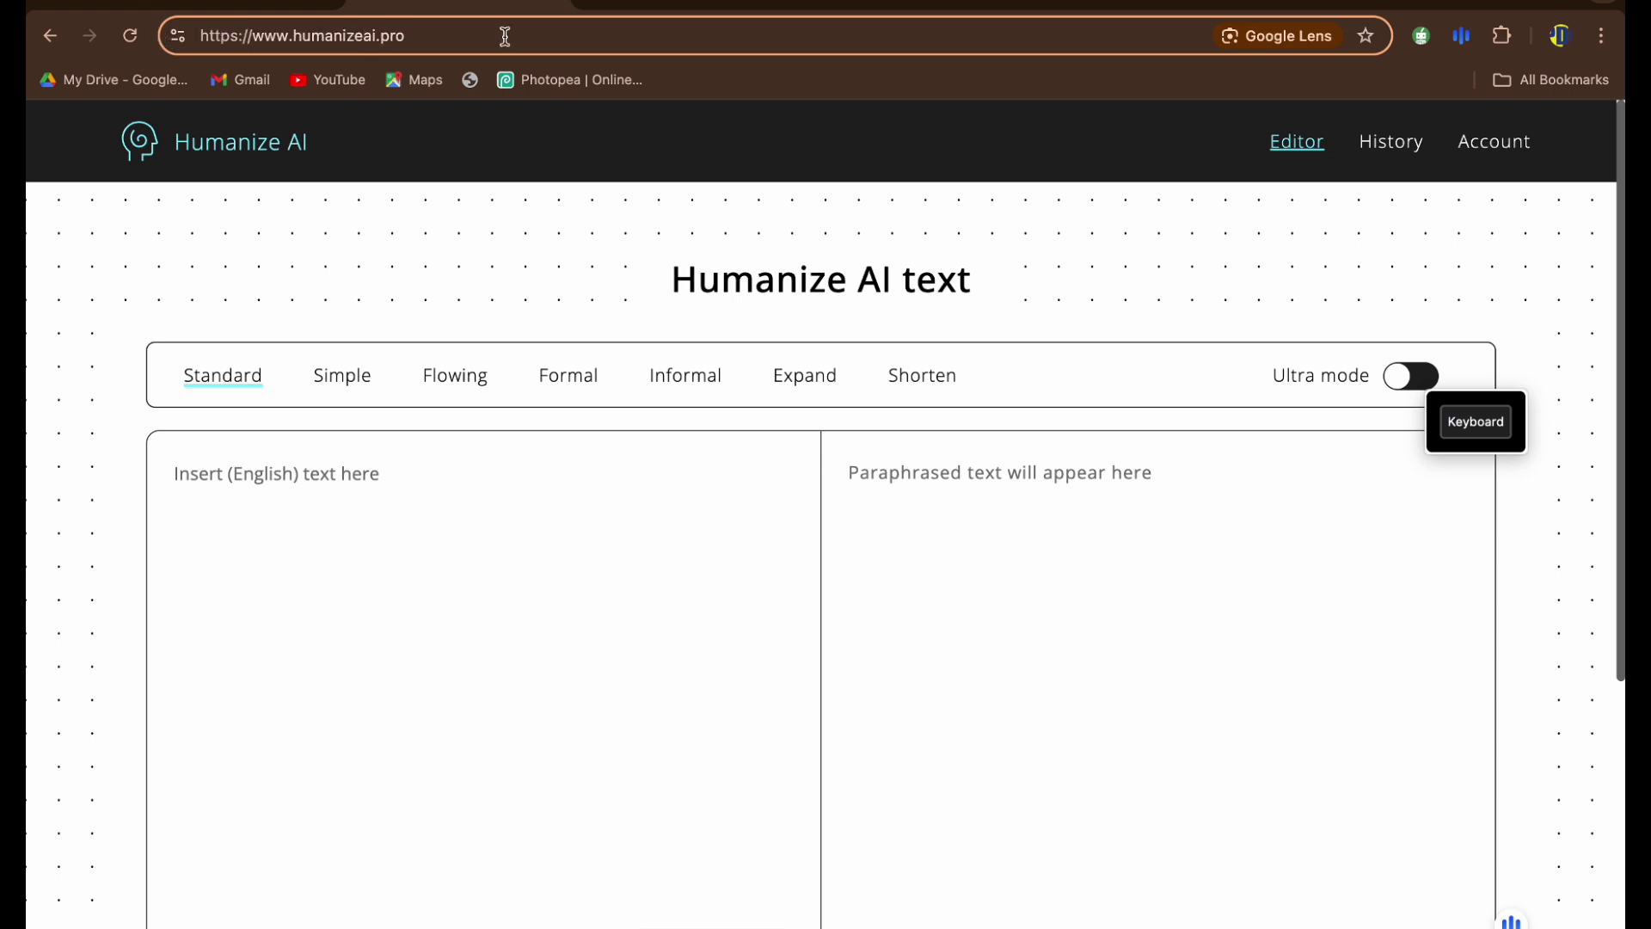
pyautogui.click(431, 530)
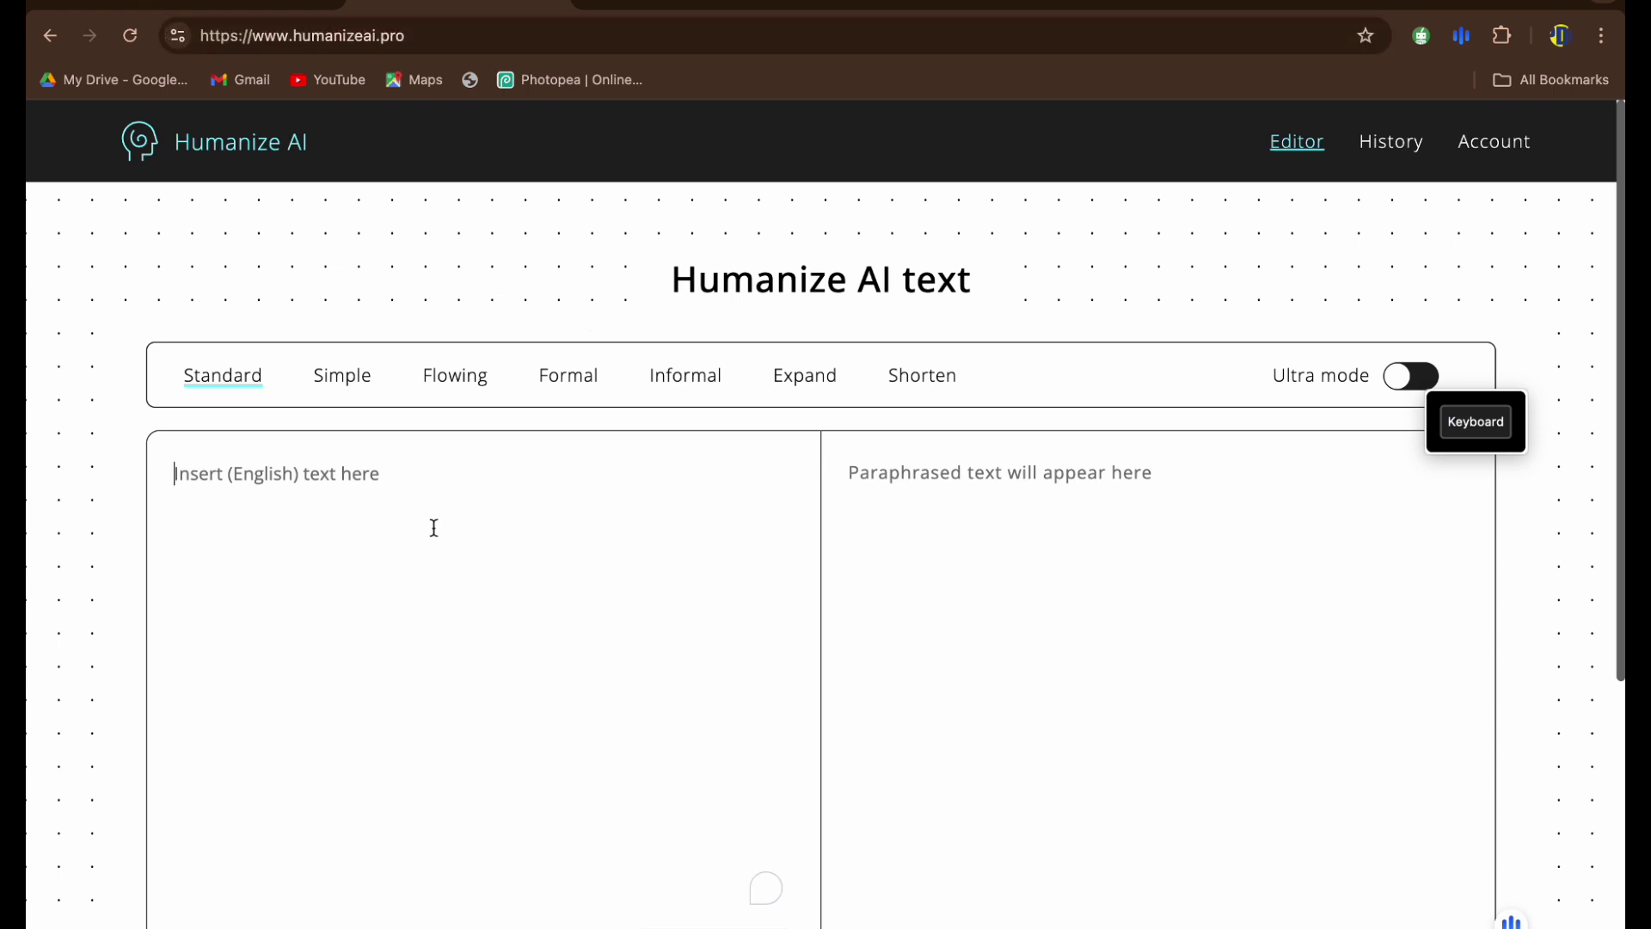
pyautogui.scroll(-3, 888, 651)
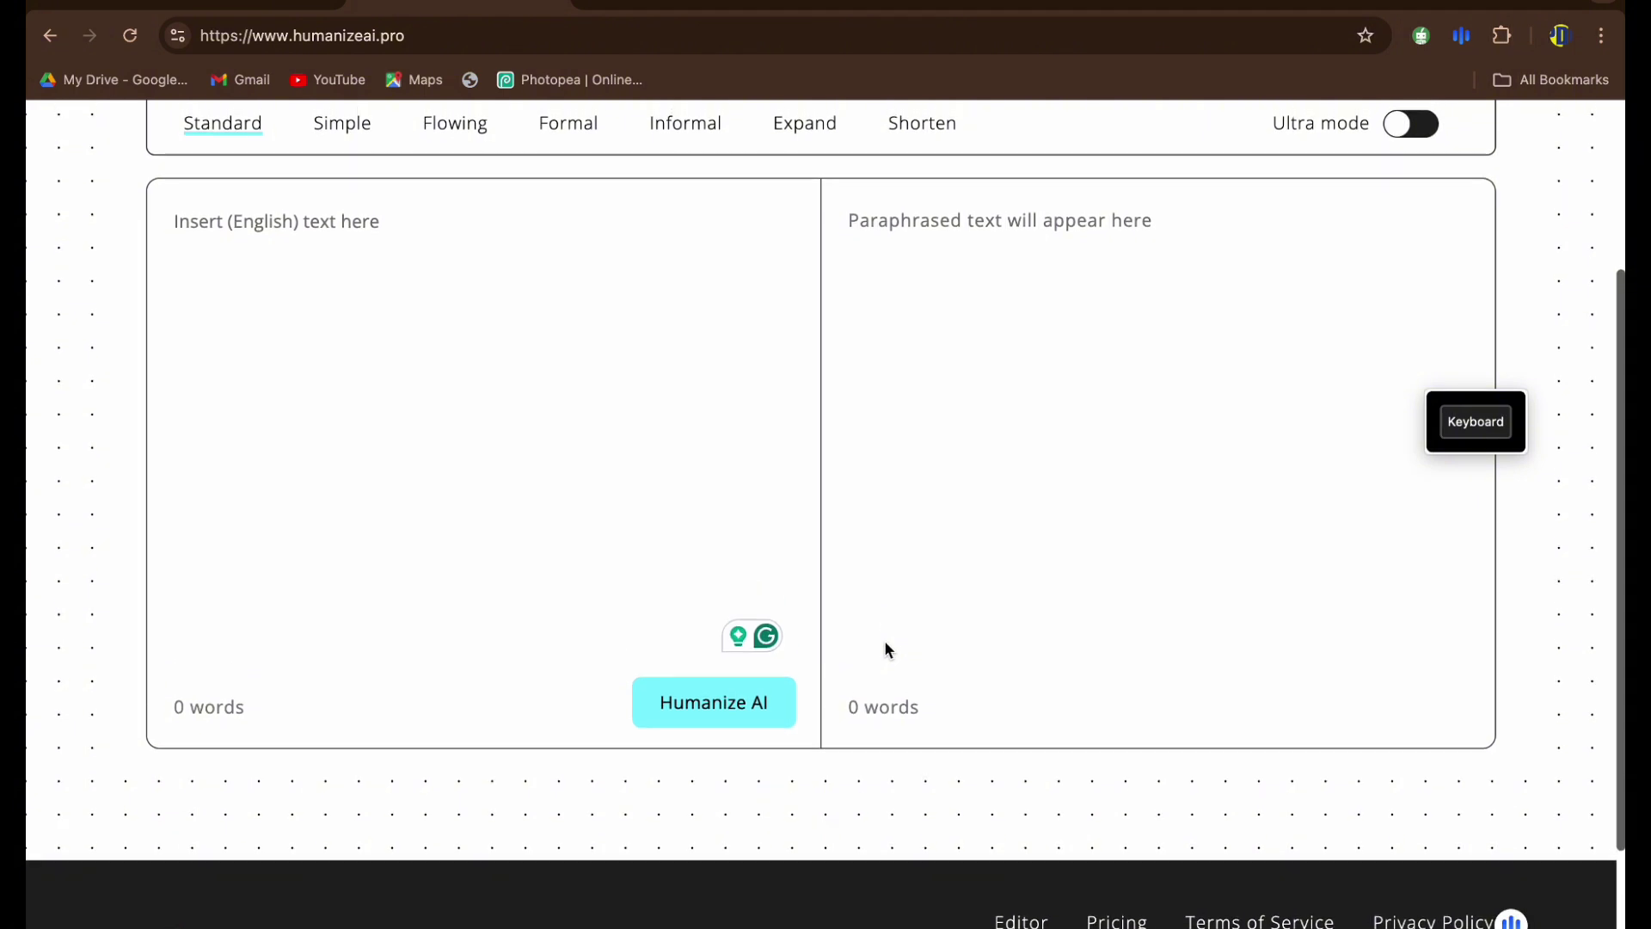
pyautogui.scroll(2, 888, 651)
pyautogui.scroll(-1, 888, 651)
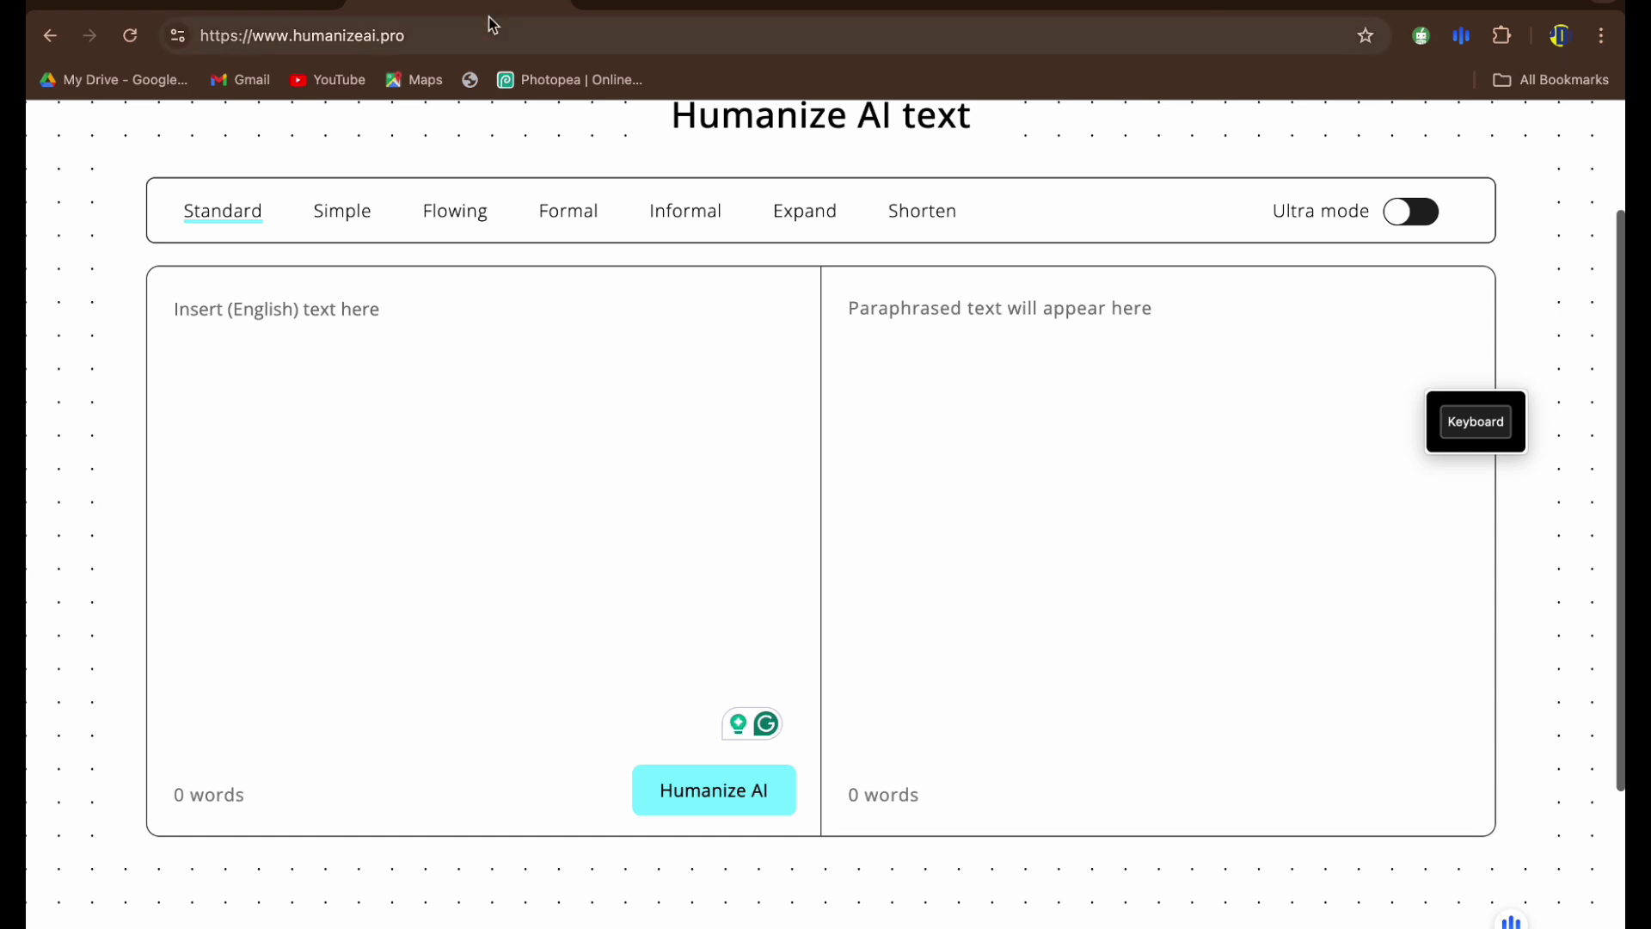
# Step: Copy the three robotics paragraphs from the ChatGPT response and paste them into the Humanize AI editor's text area
pyautogui.click(306, 7)
pyautogui.click(776, 583)
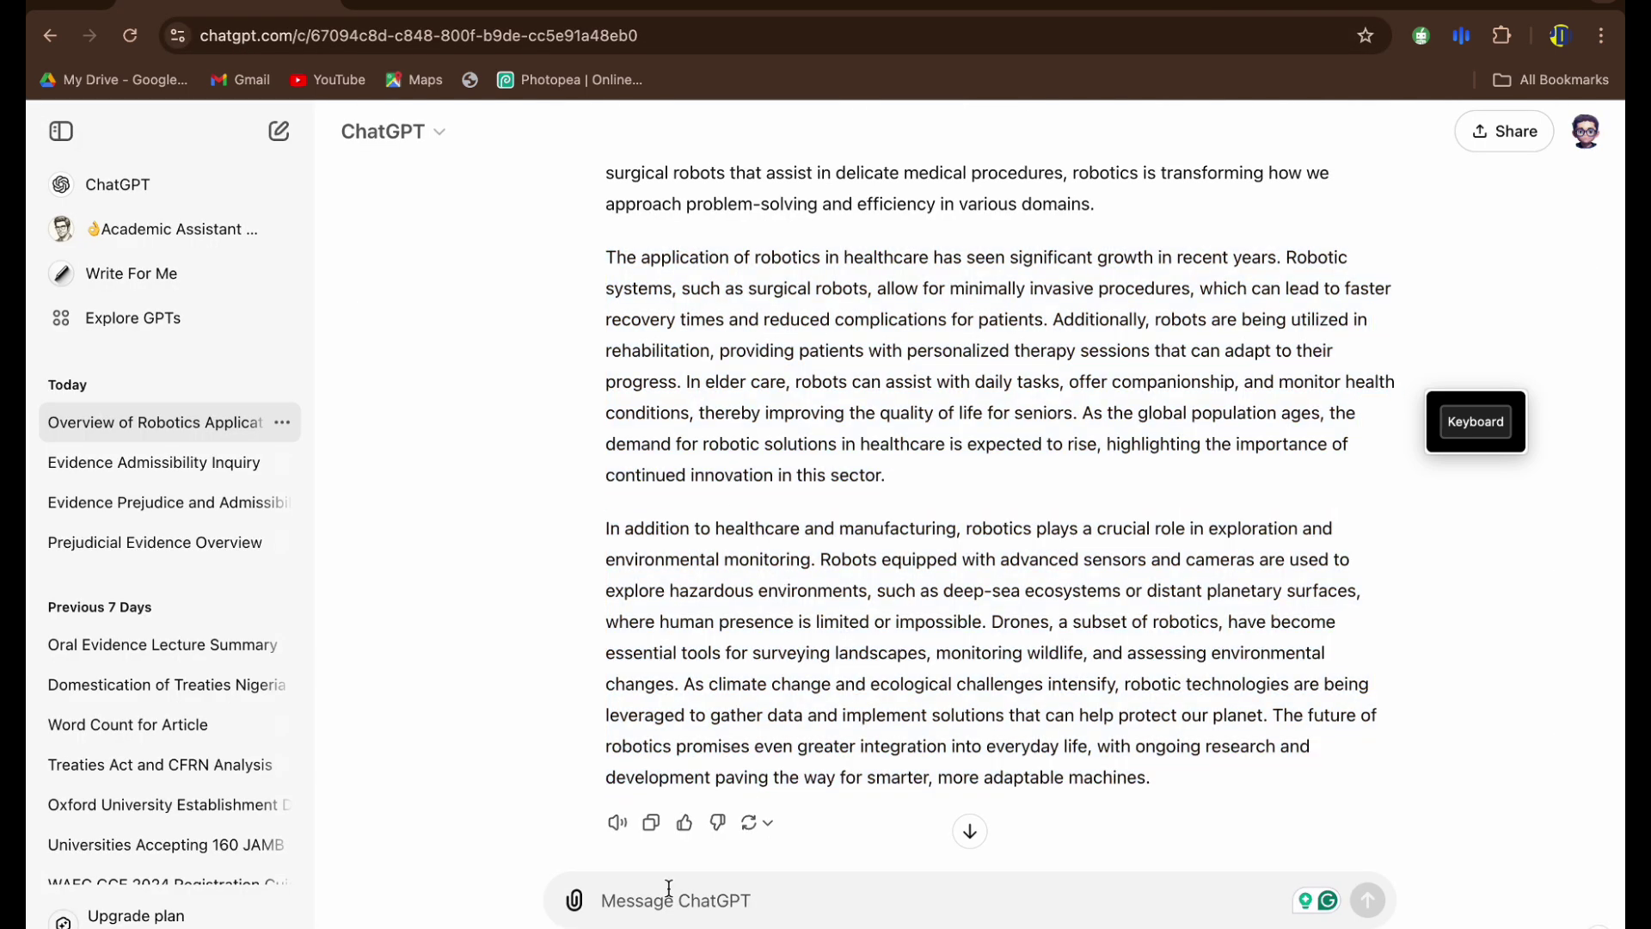
pyautogui.click(651, 823)
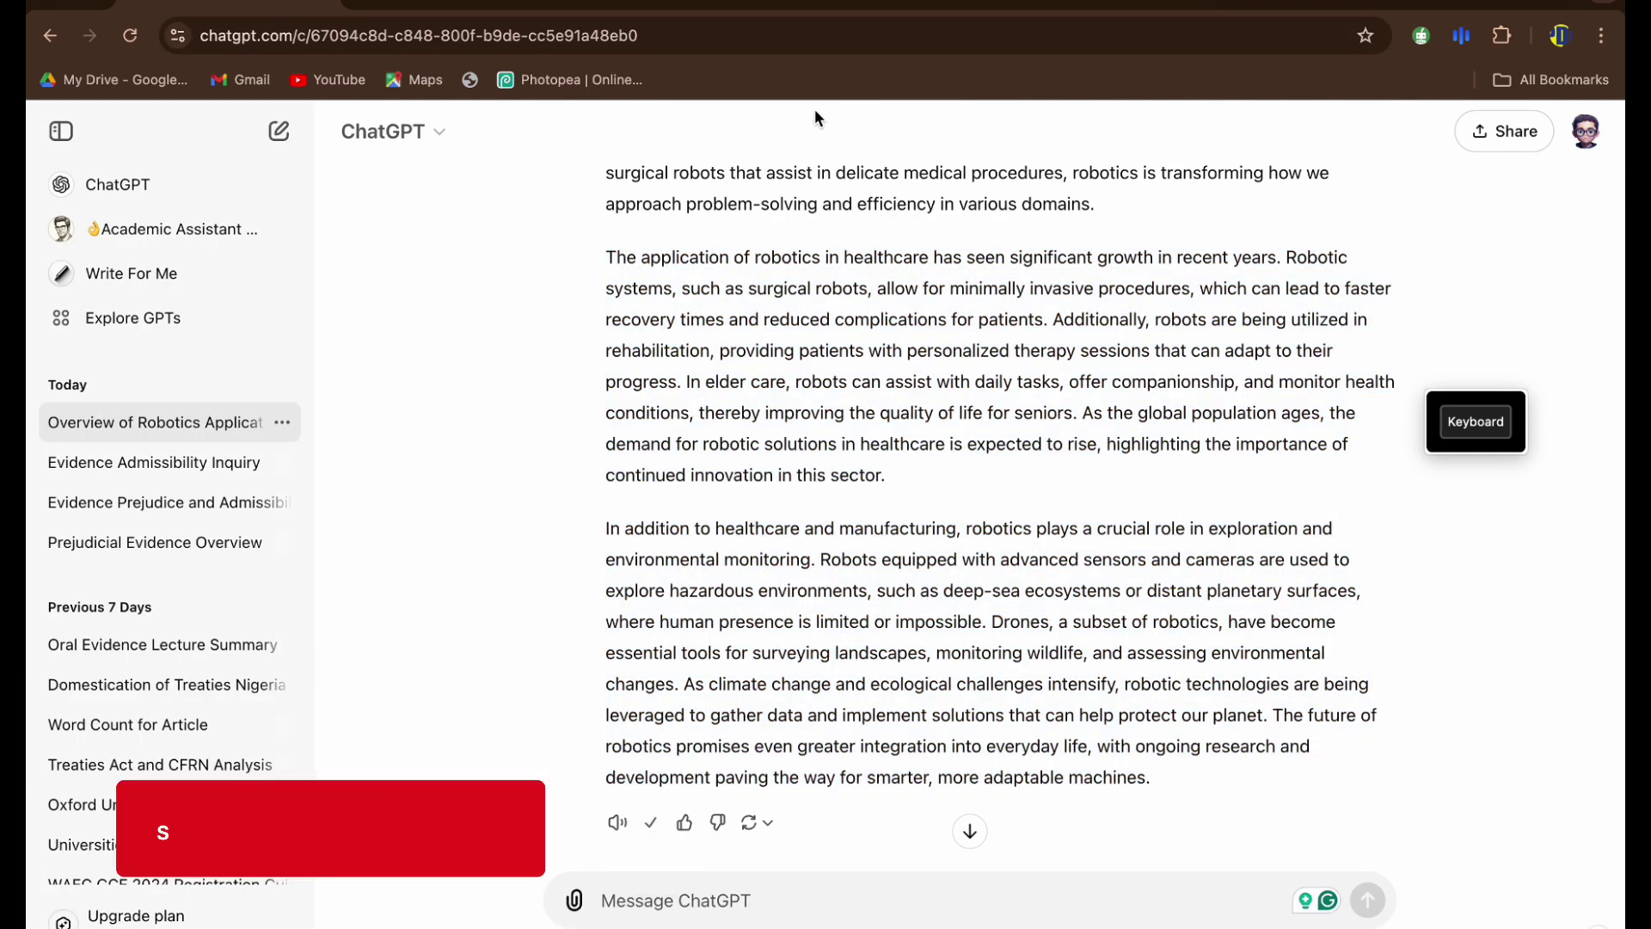
pyautogui.click(456, 7)
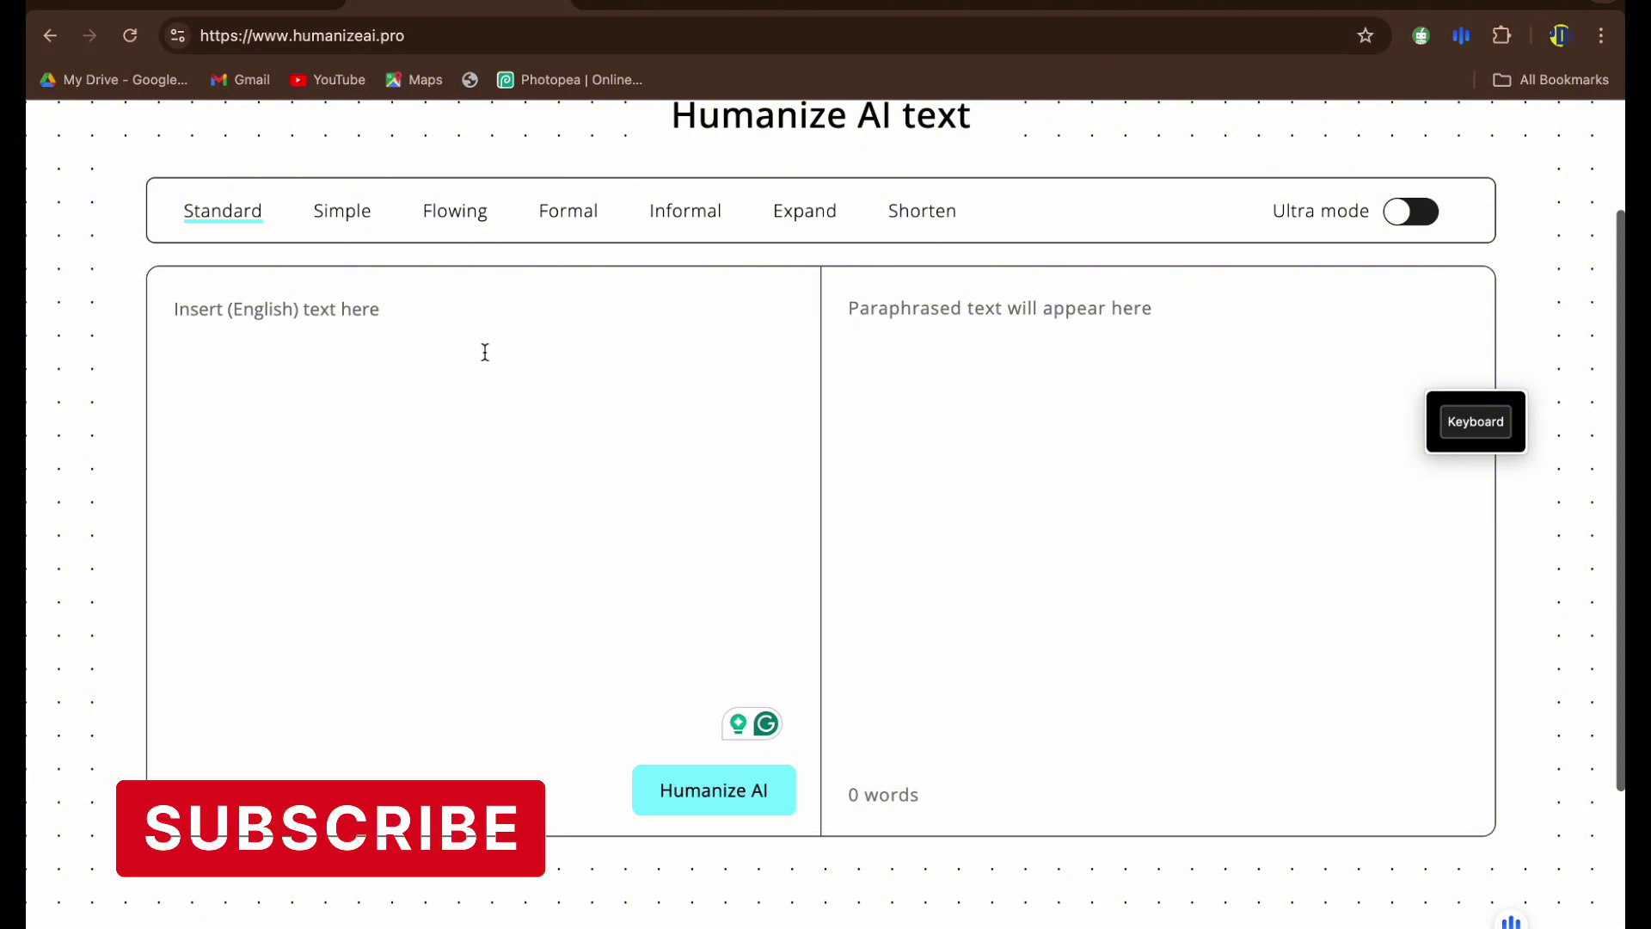
pyautogui.hotkey('ctrl', 'v')
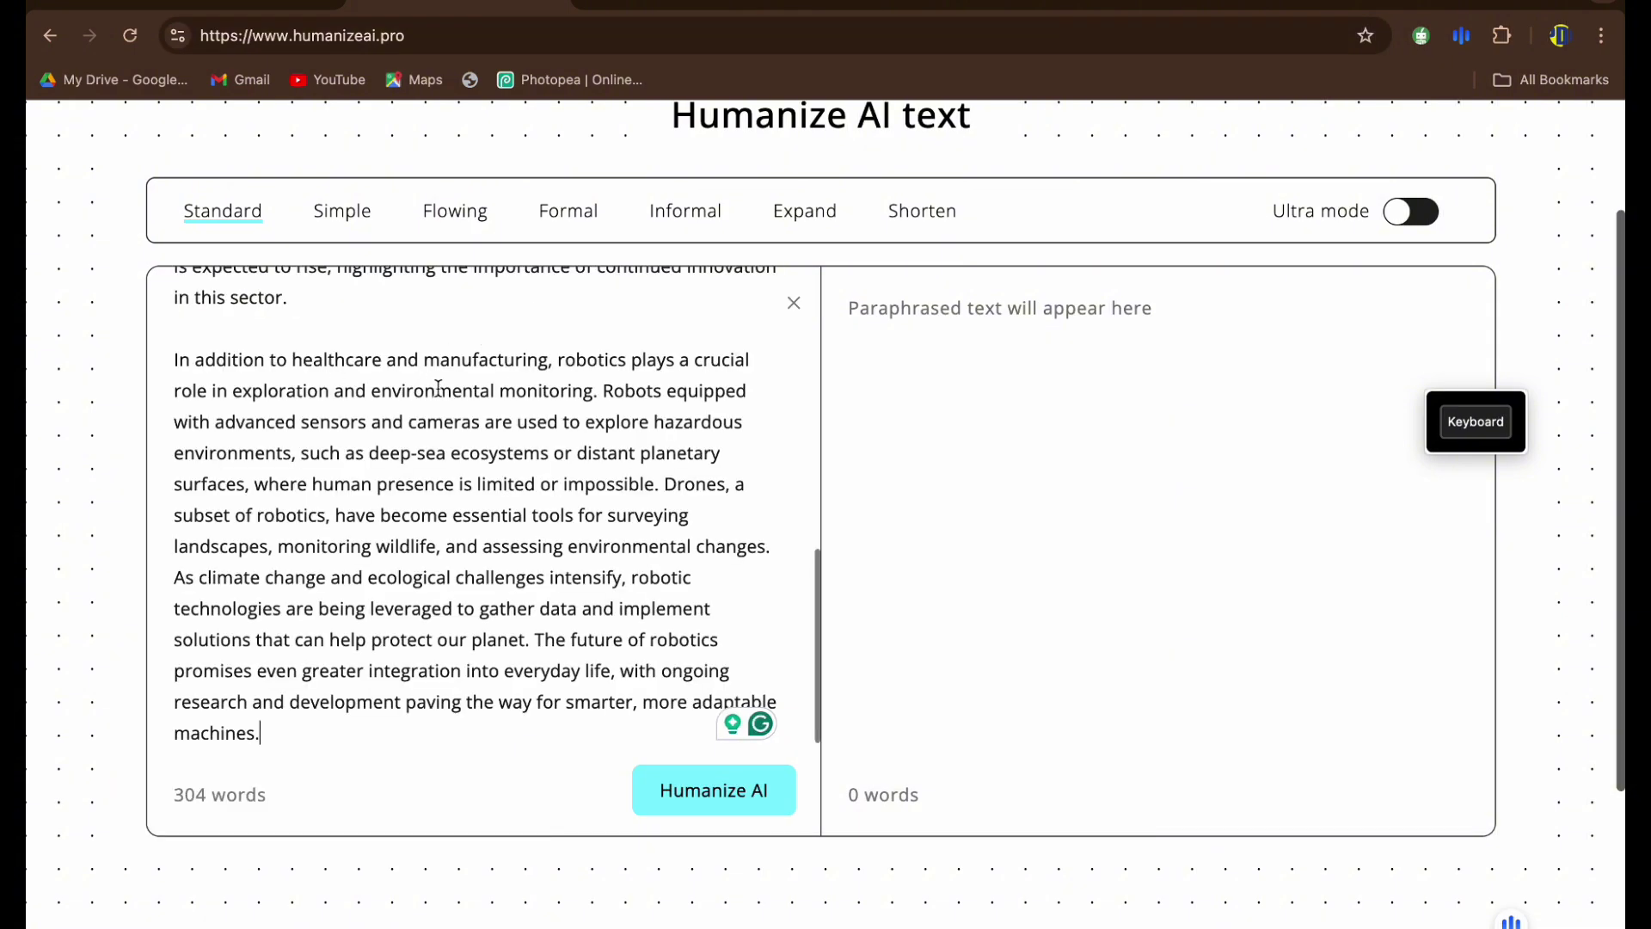
pyautogui.scroll(-8, 438, 389)
pyautogui.scroll(10, 473, 449)
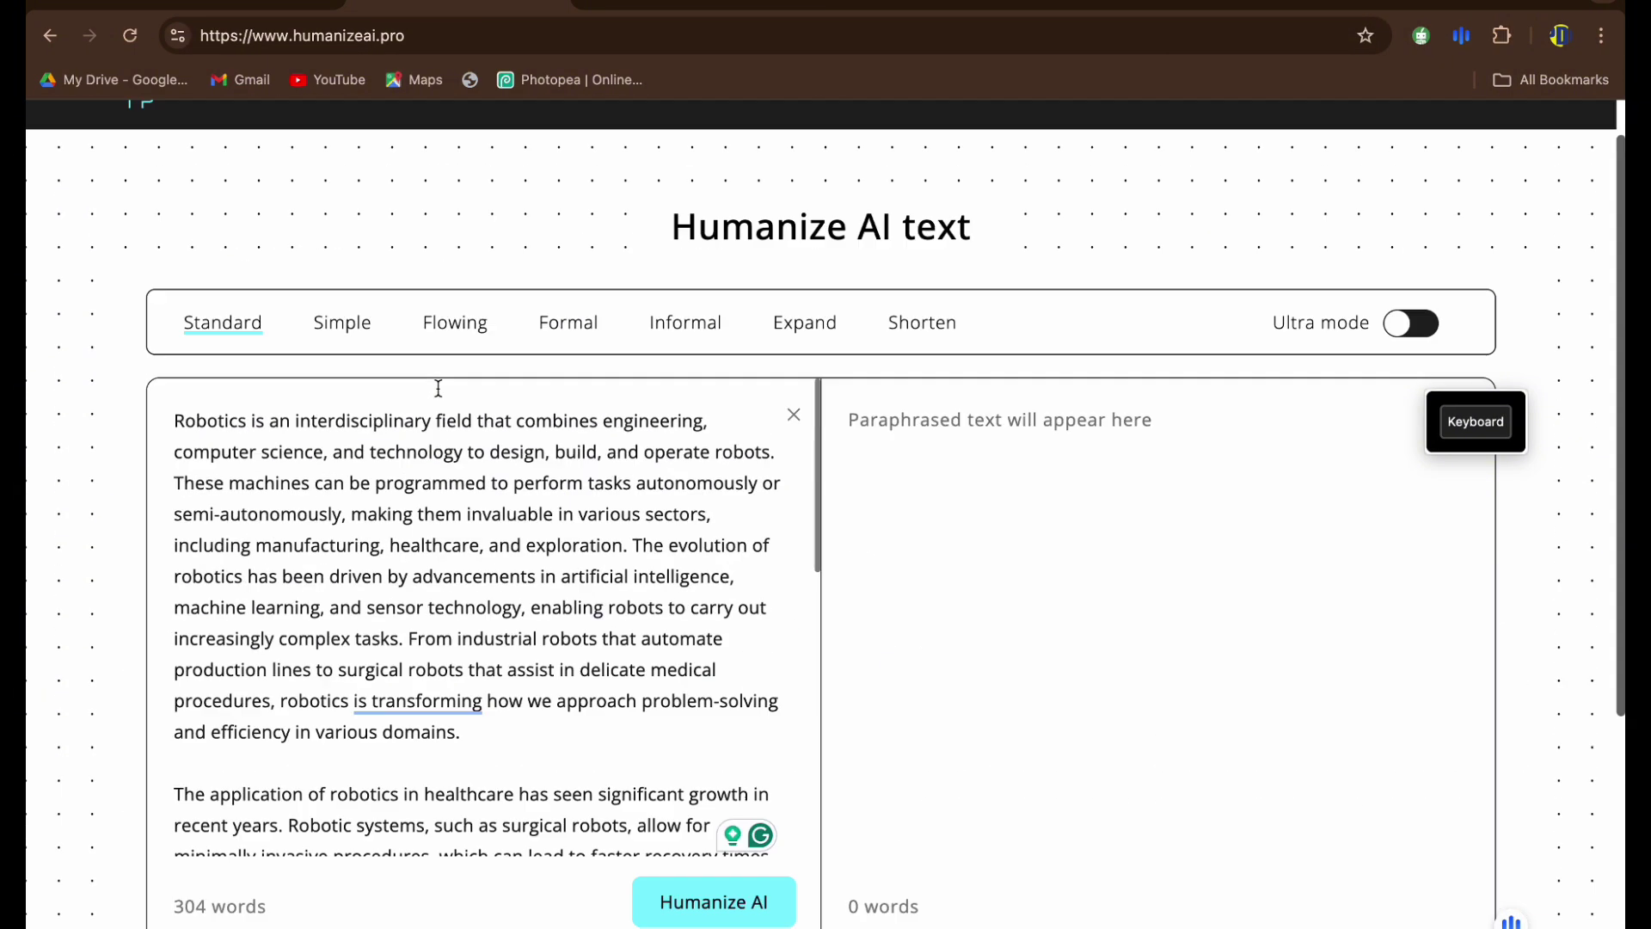
pyautogui.scroll(-10, 473, 449)
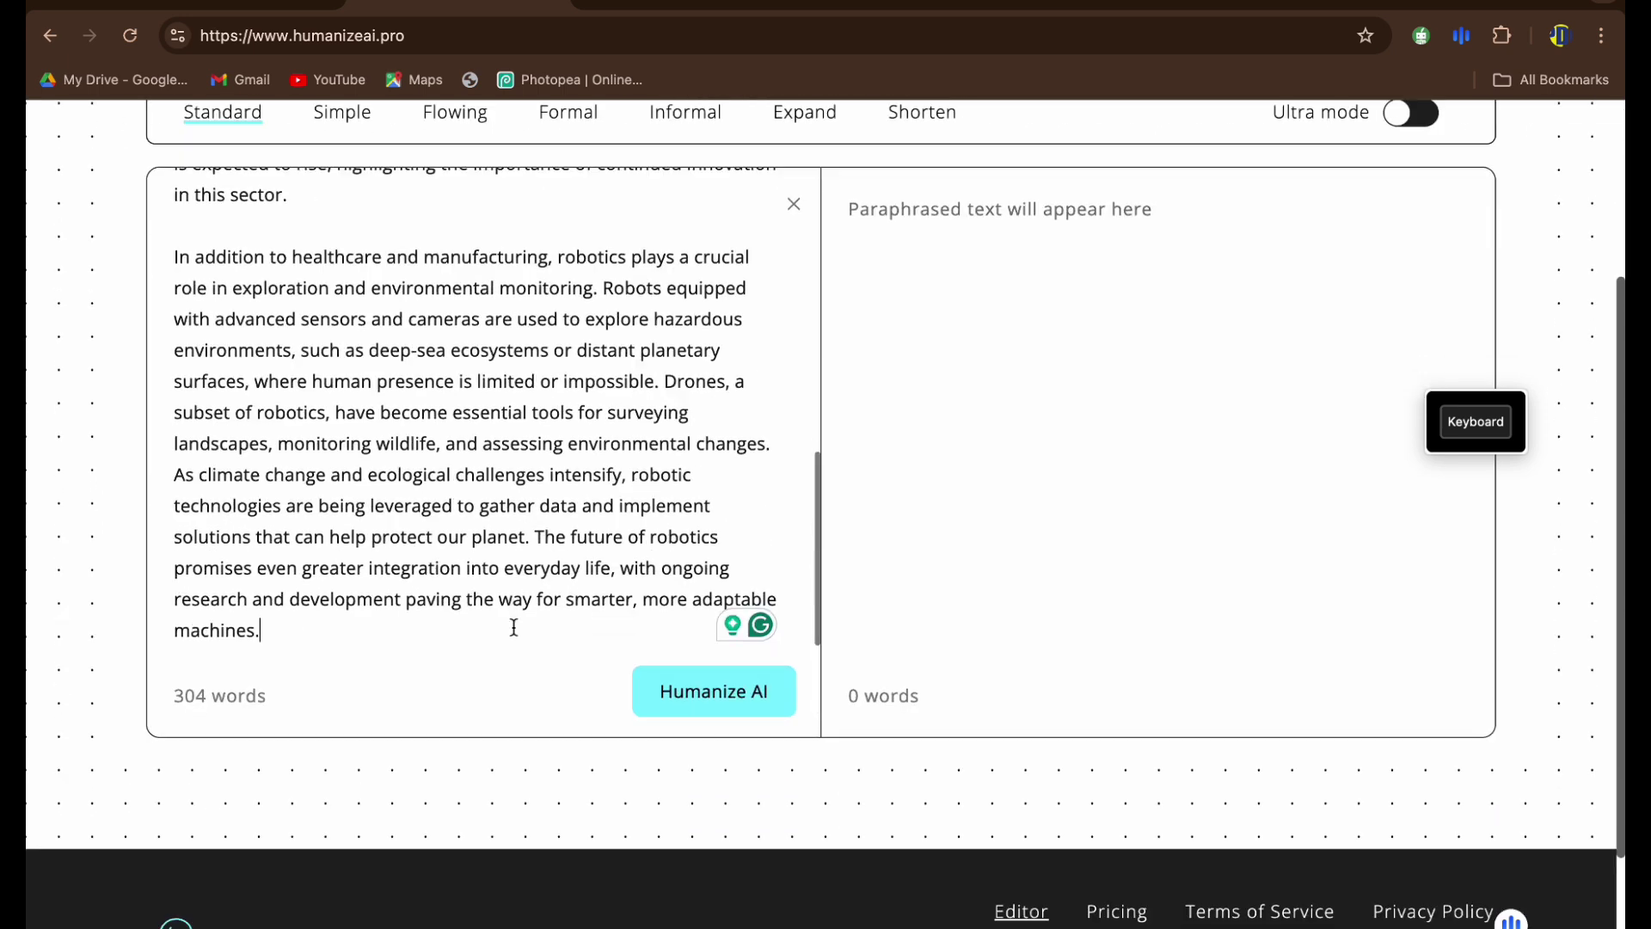
pyautogui.scroll(1, 512, 624)
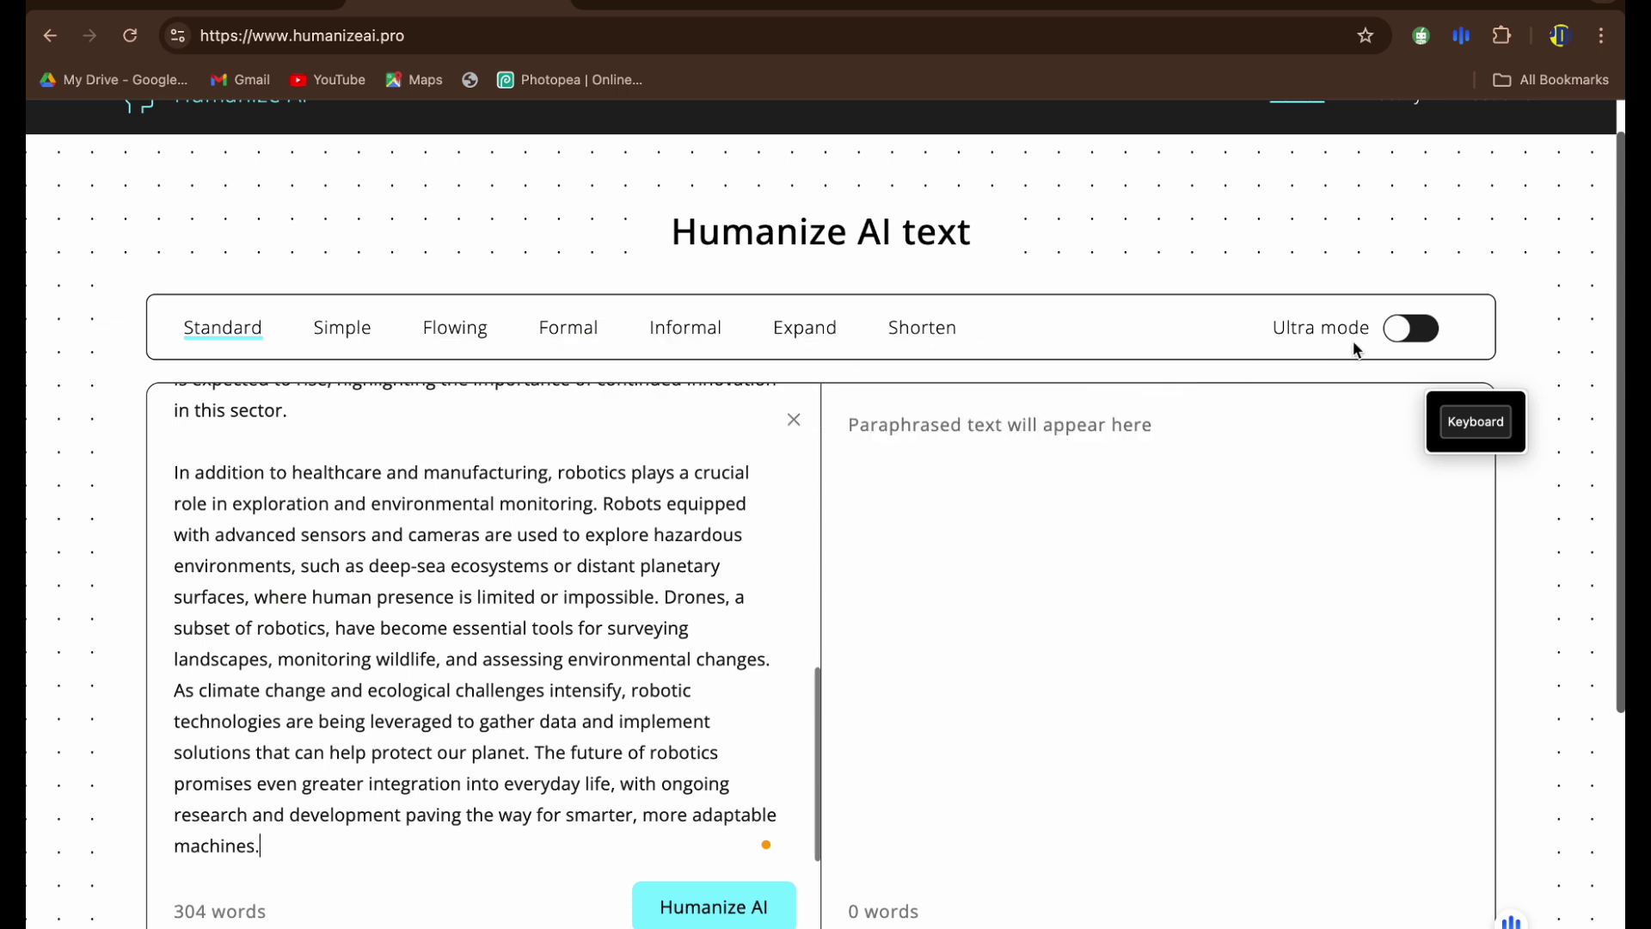
# Step: Try Ultra mode on the pasted paragraphs, look over the editor and turn the mode off again
pyautogui.click(1410, 328)
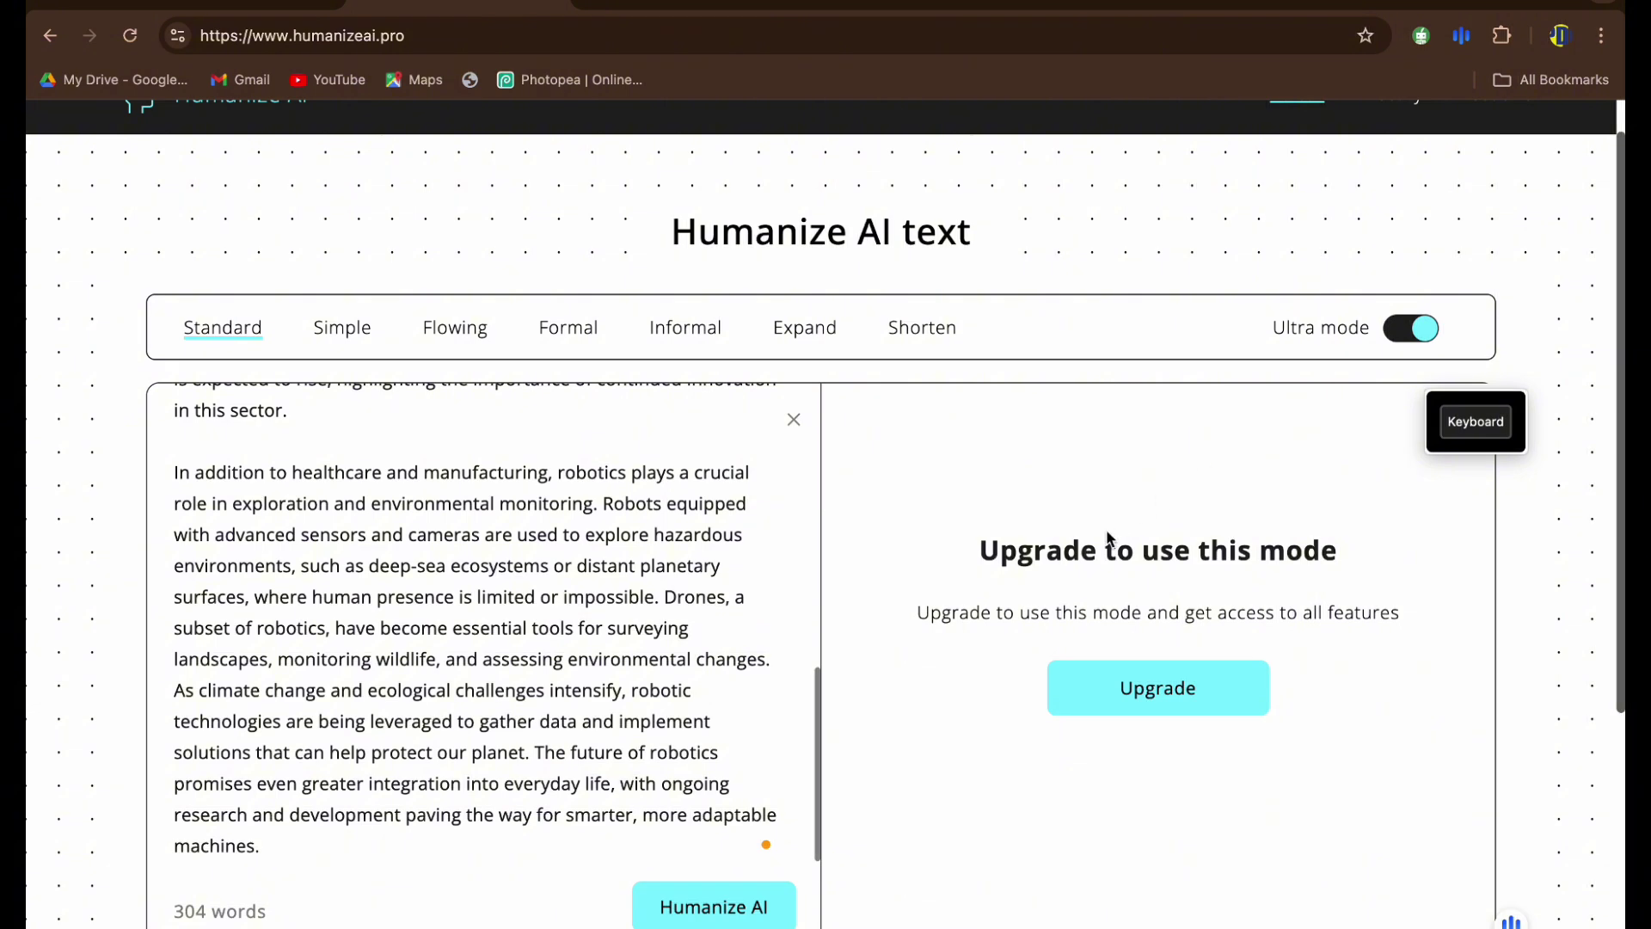
pyautogui.scroll(-3, 1107, 537)
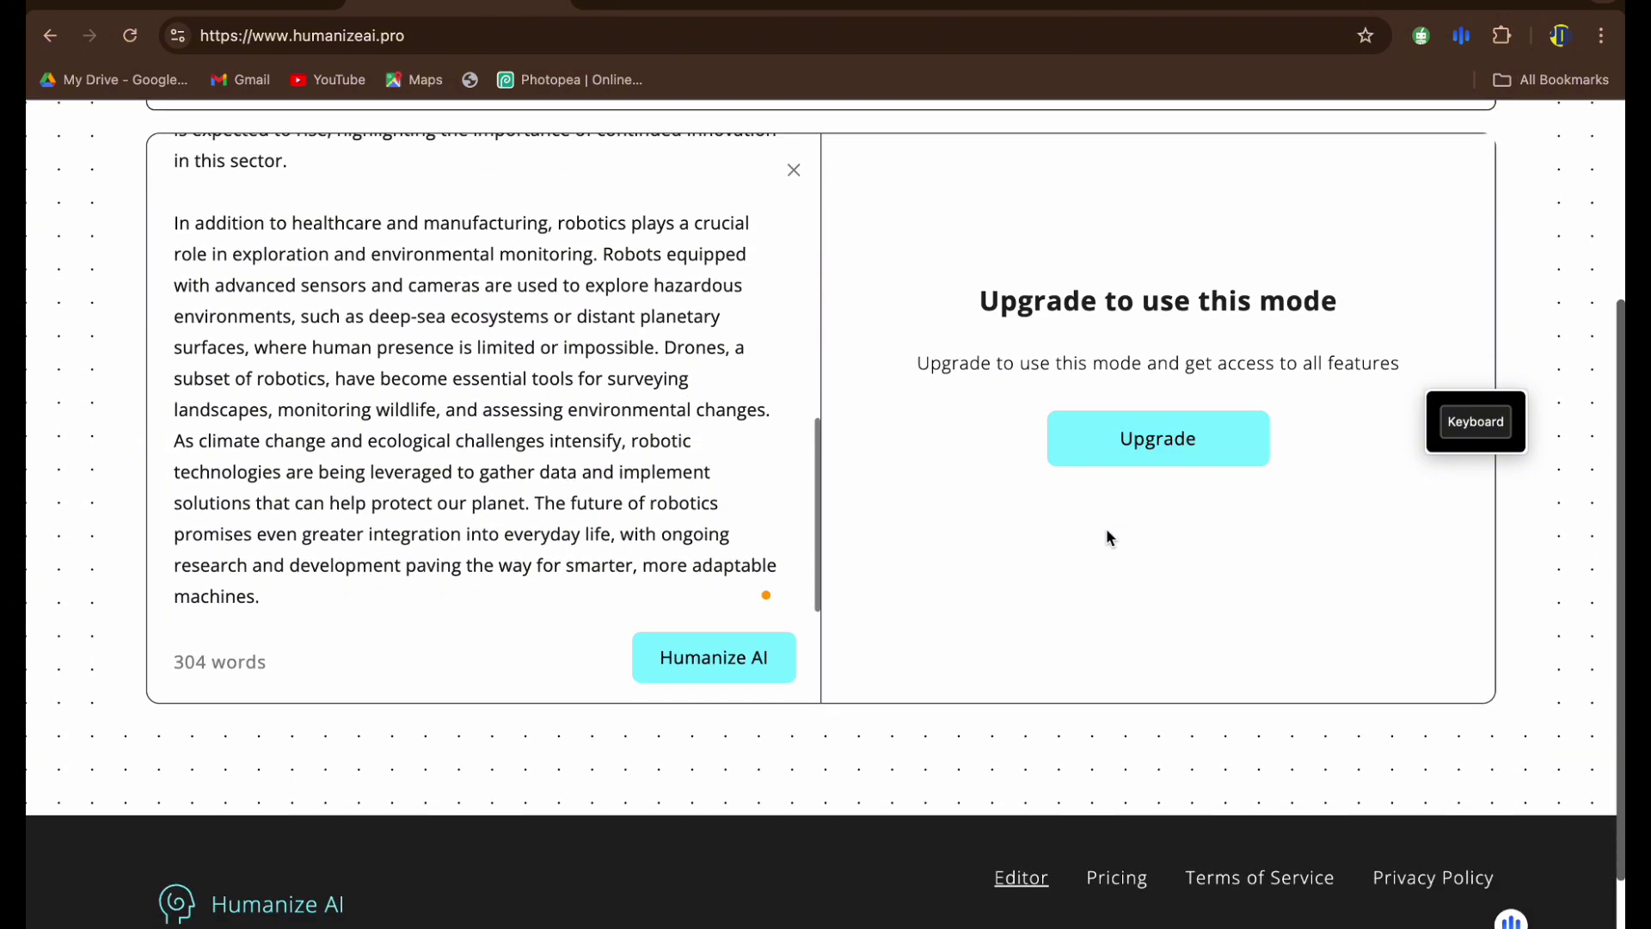
pyautogui.scroll(2, 1107, 533)
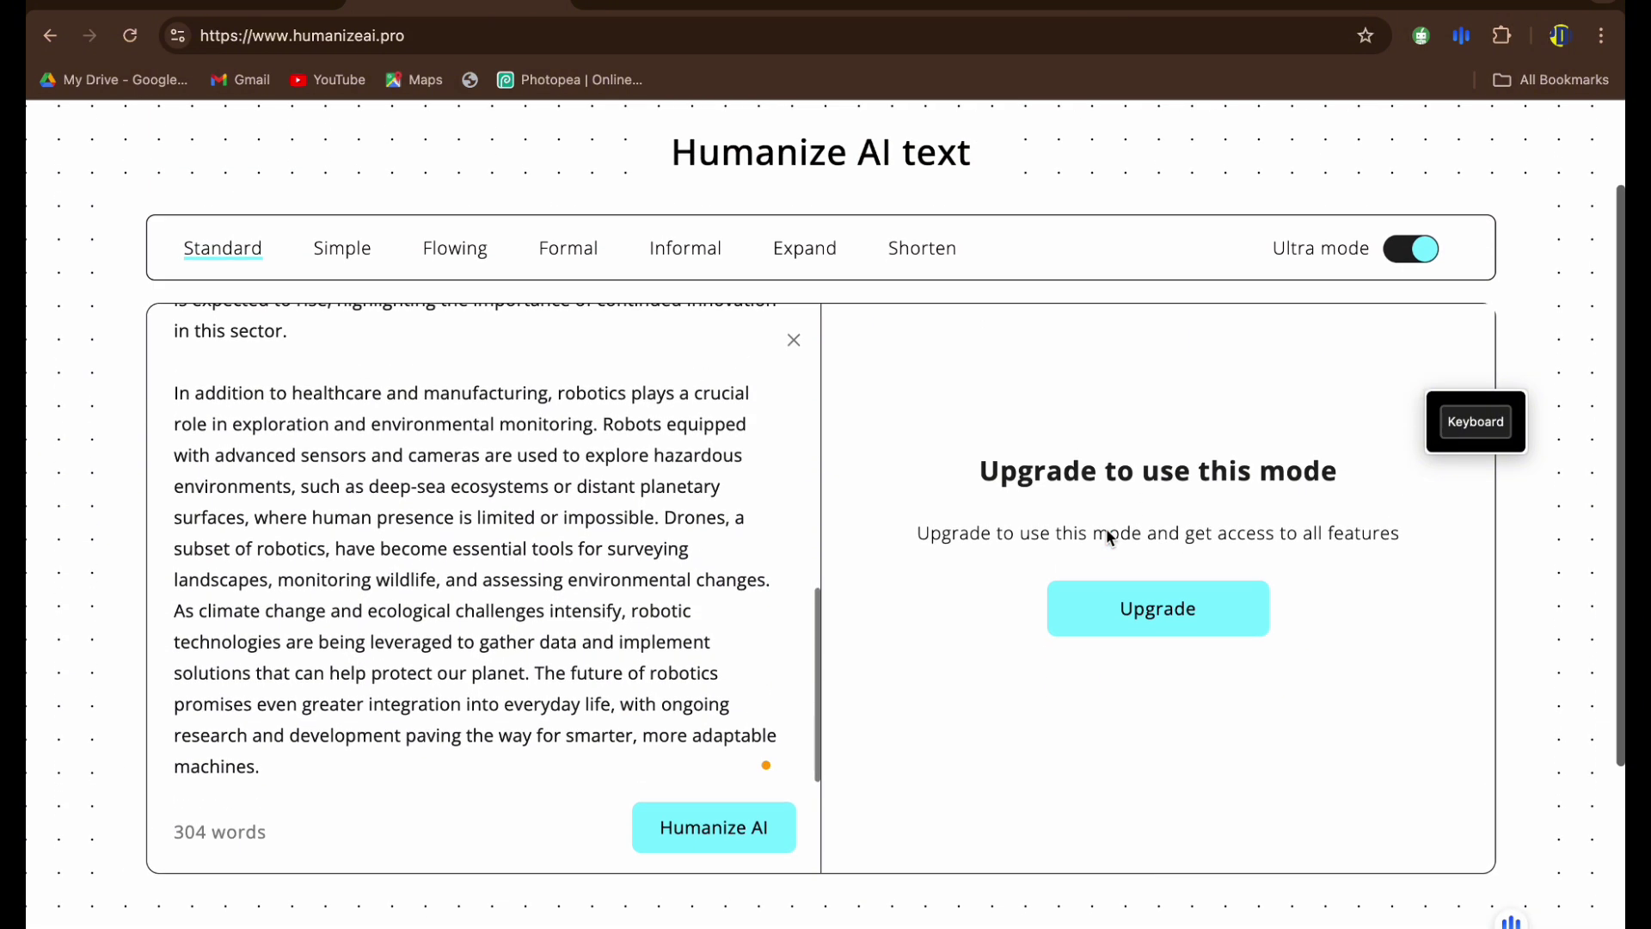
pyautogui.scroll(2, 1231, 511)
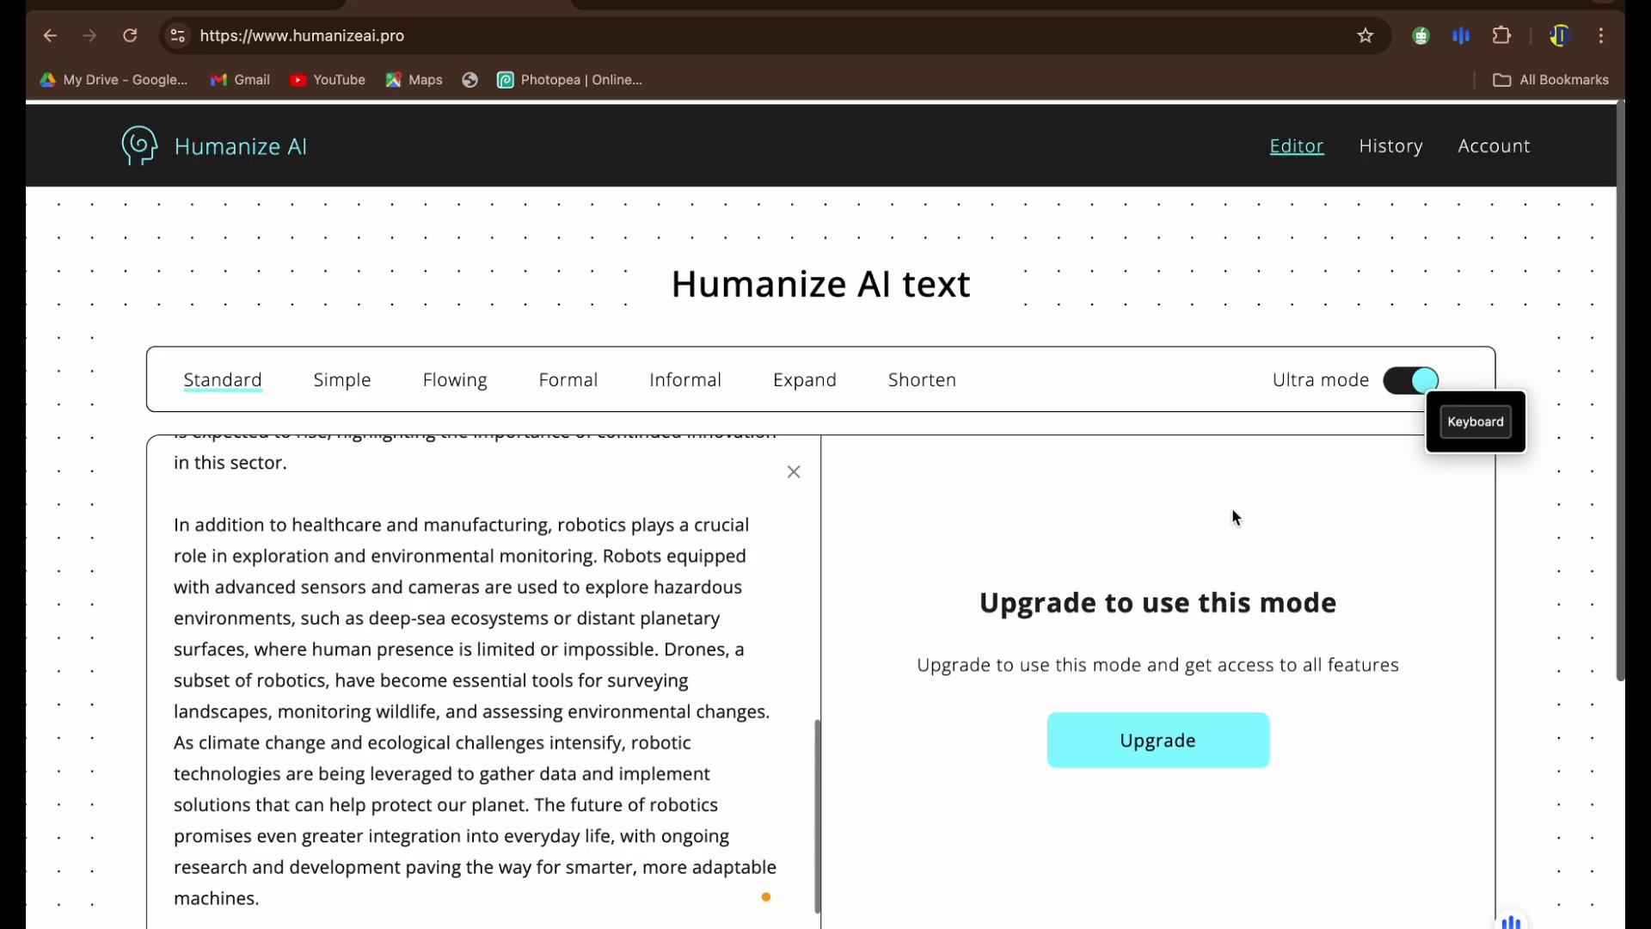
pyautogui.scroll(-3, 1234, 516)
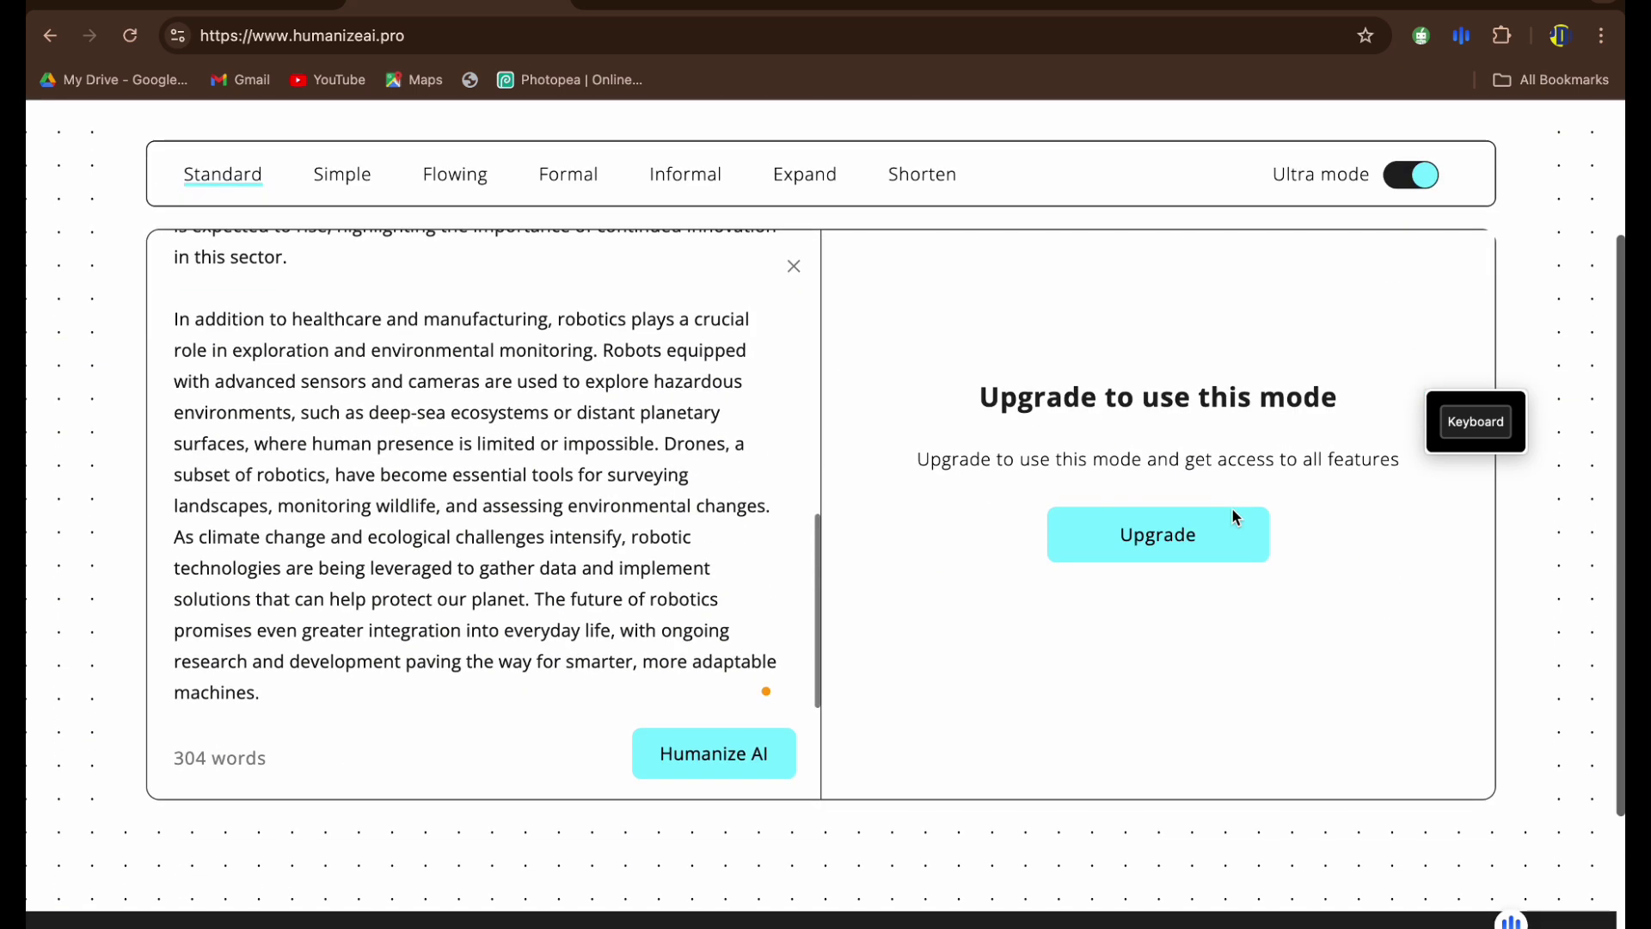
pyautogui.scroll(-2, 1235, 516)
pyautogui.scroll(1, 1235, 516)
pyautogui.scroll(3, 1234, 516)
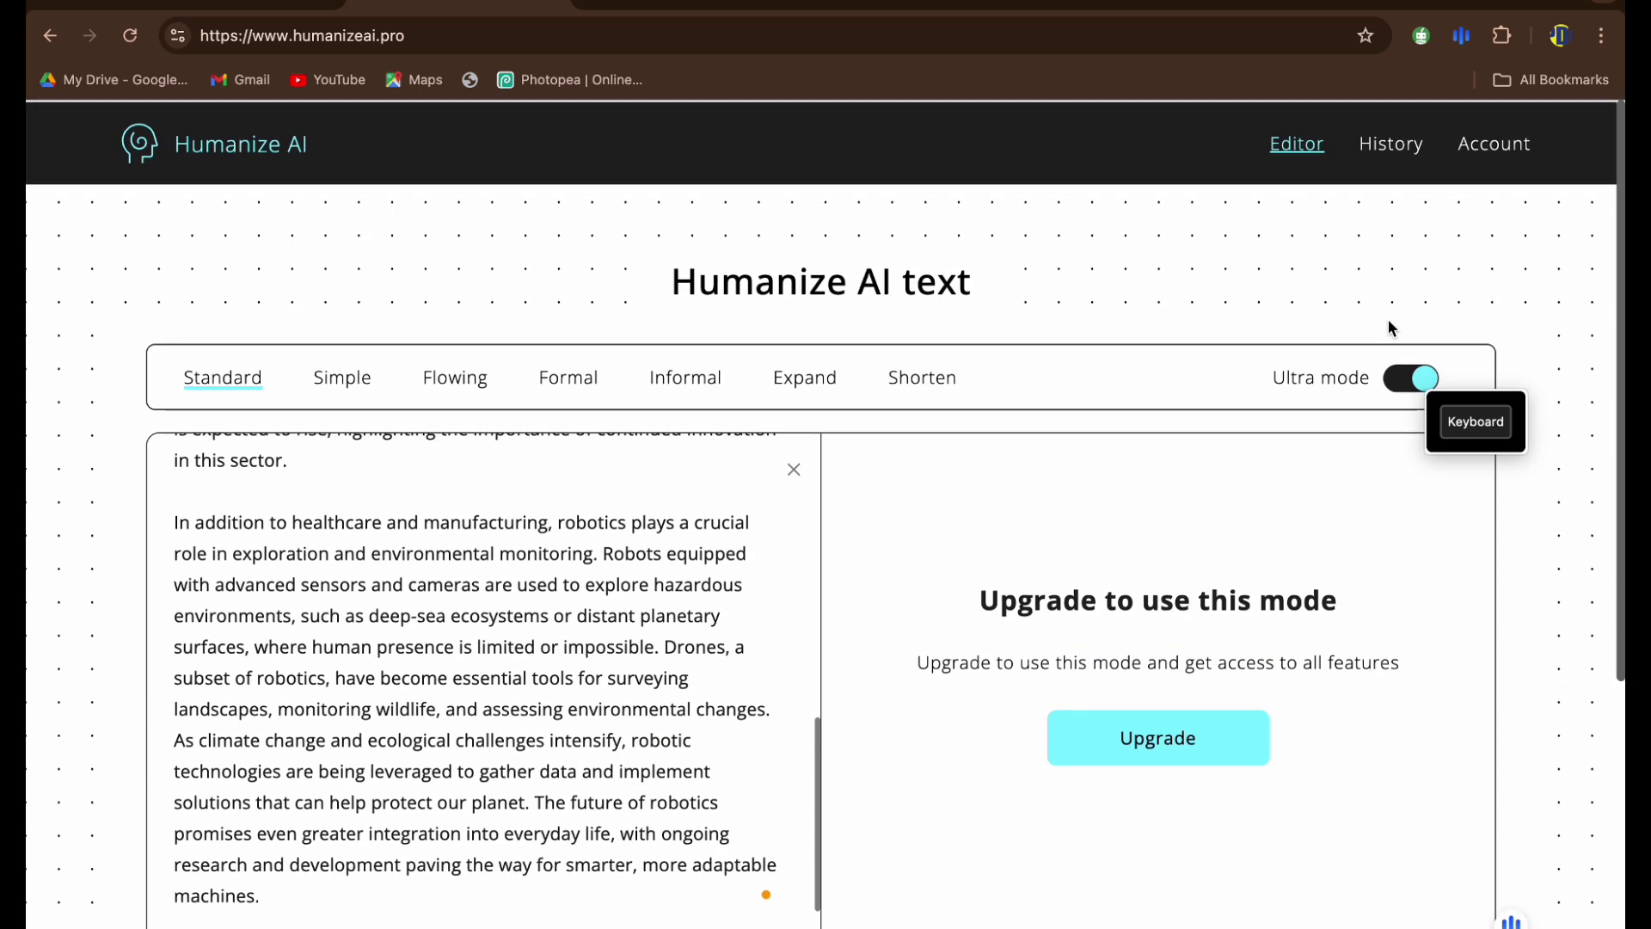
pyautogui.click(1398, 379)
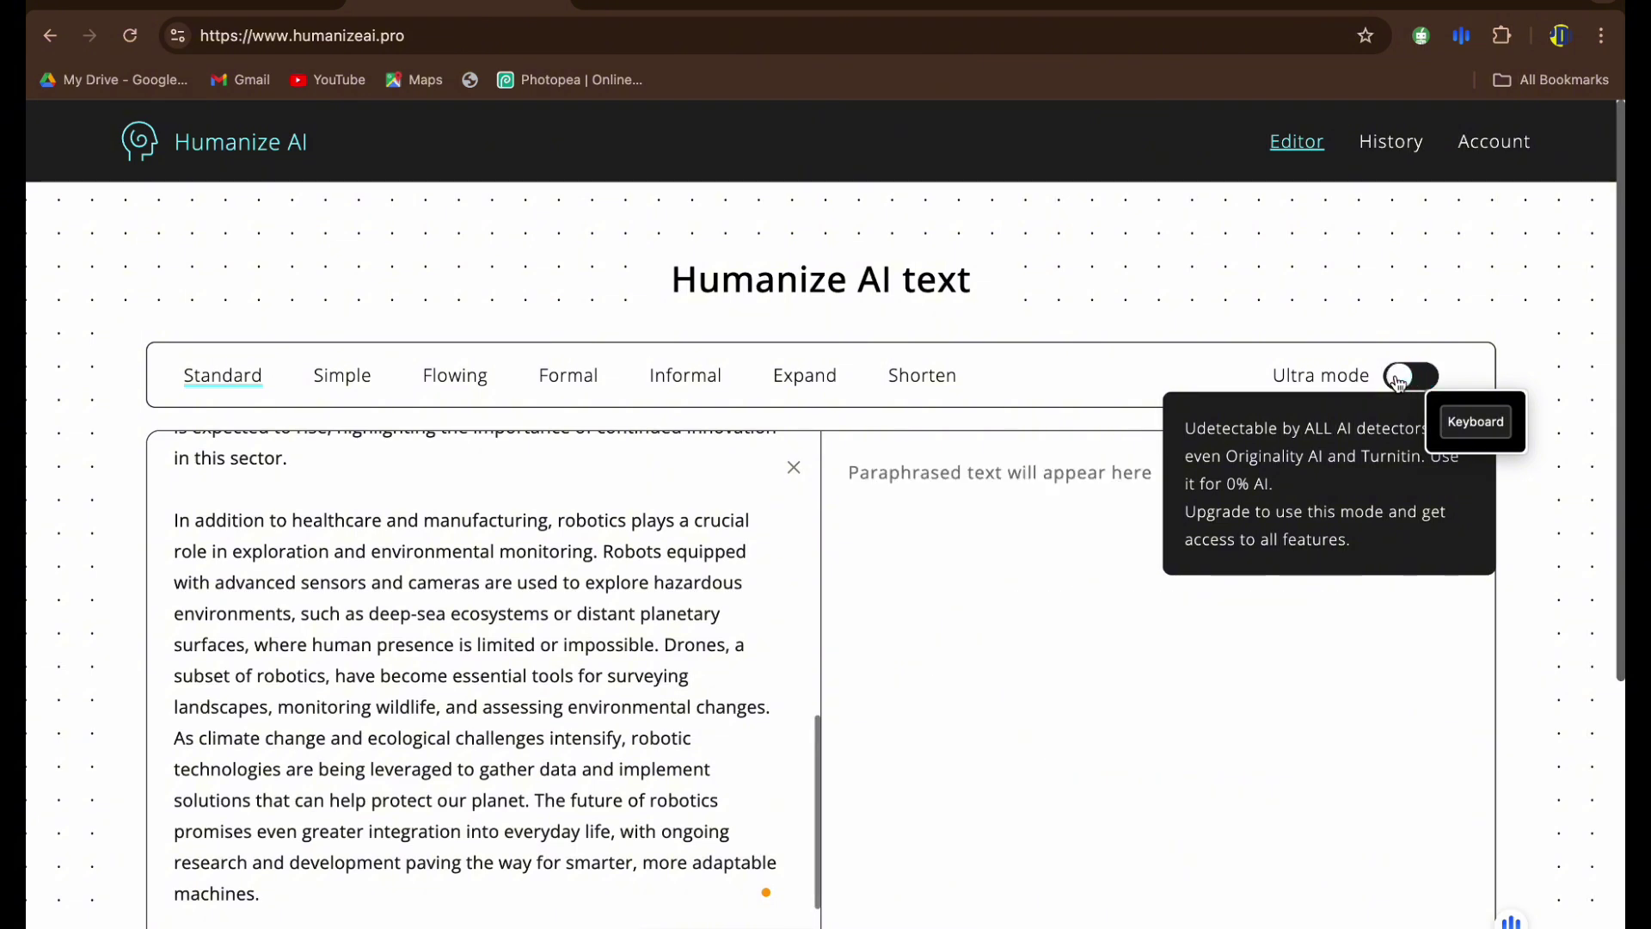
pyautogui.scroll(10, 591, 643)
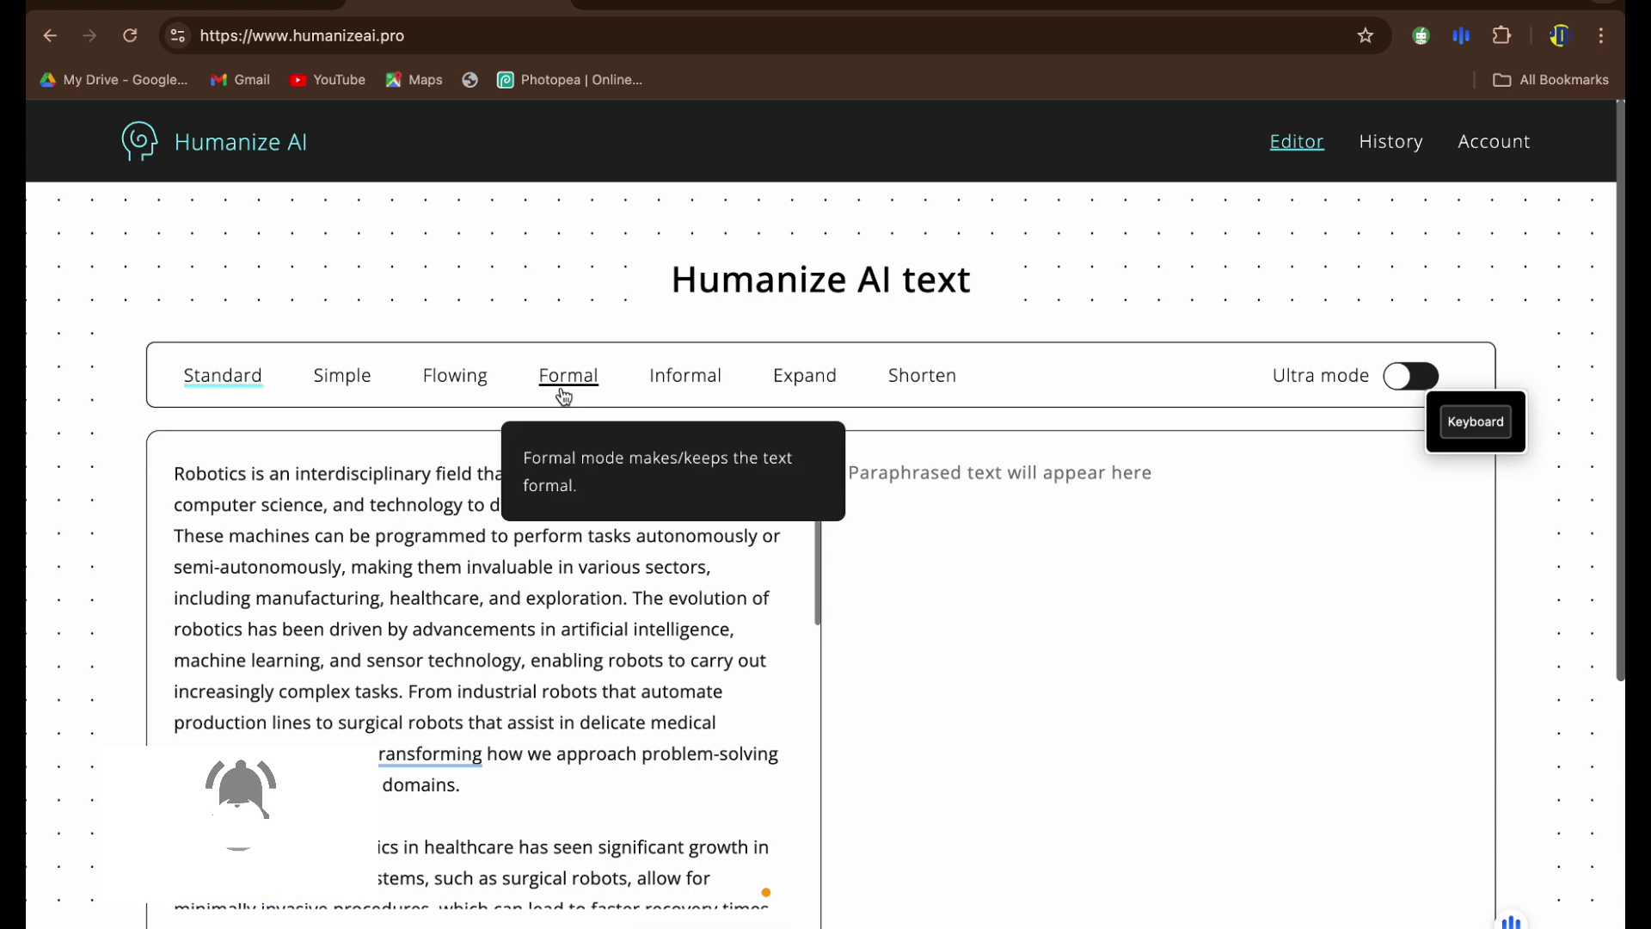
# Step: Reload the Humanize AI site, paste the robotics paragraphs again and try the Academic mode
pyautogui.click(241, 161)
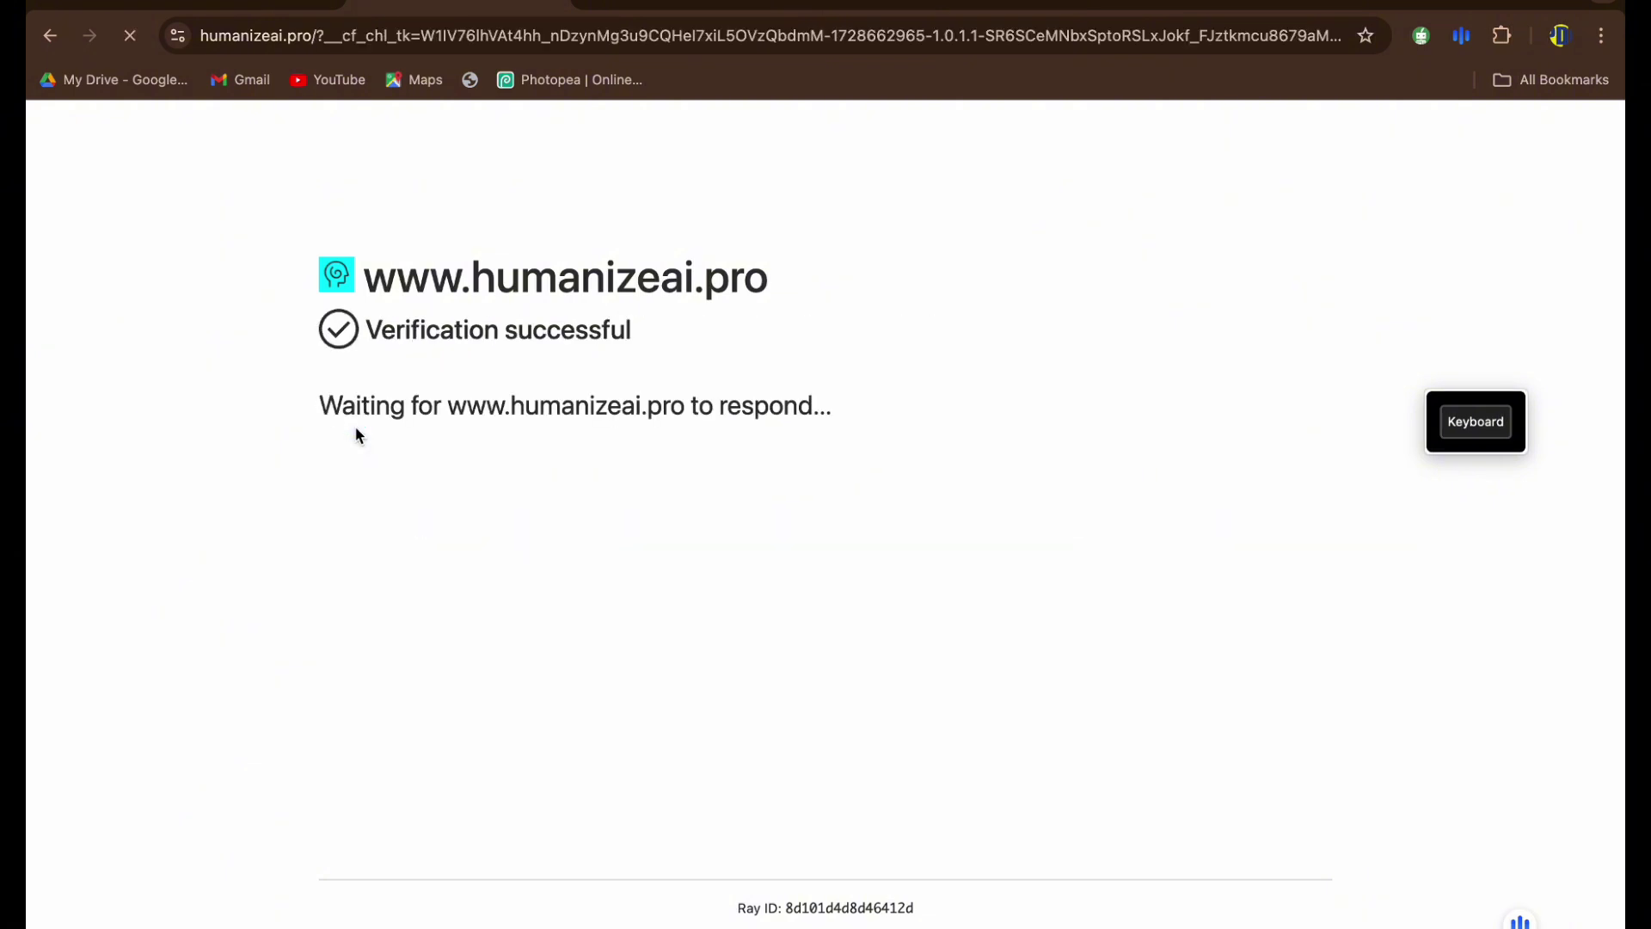
pyautogui.scroll(-2, 481, 506)
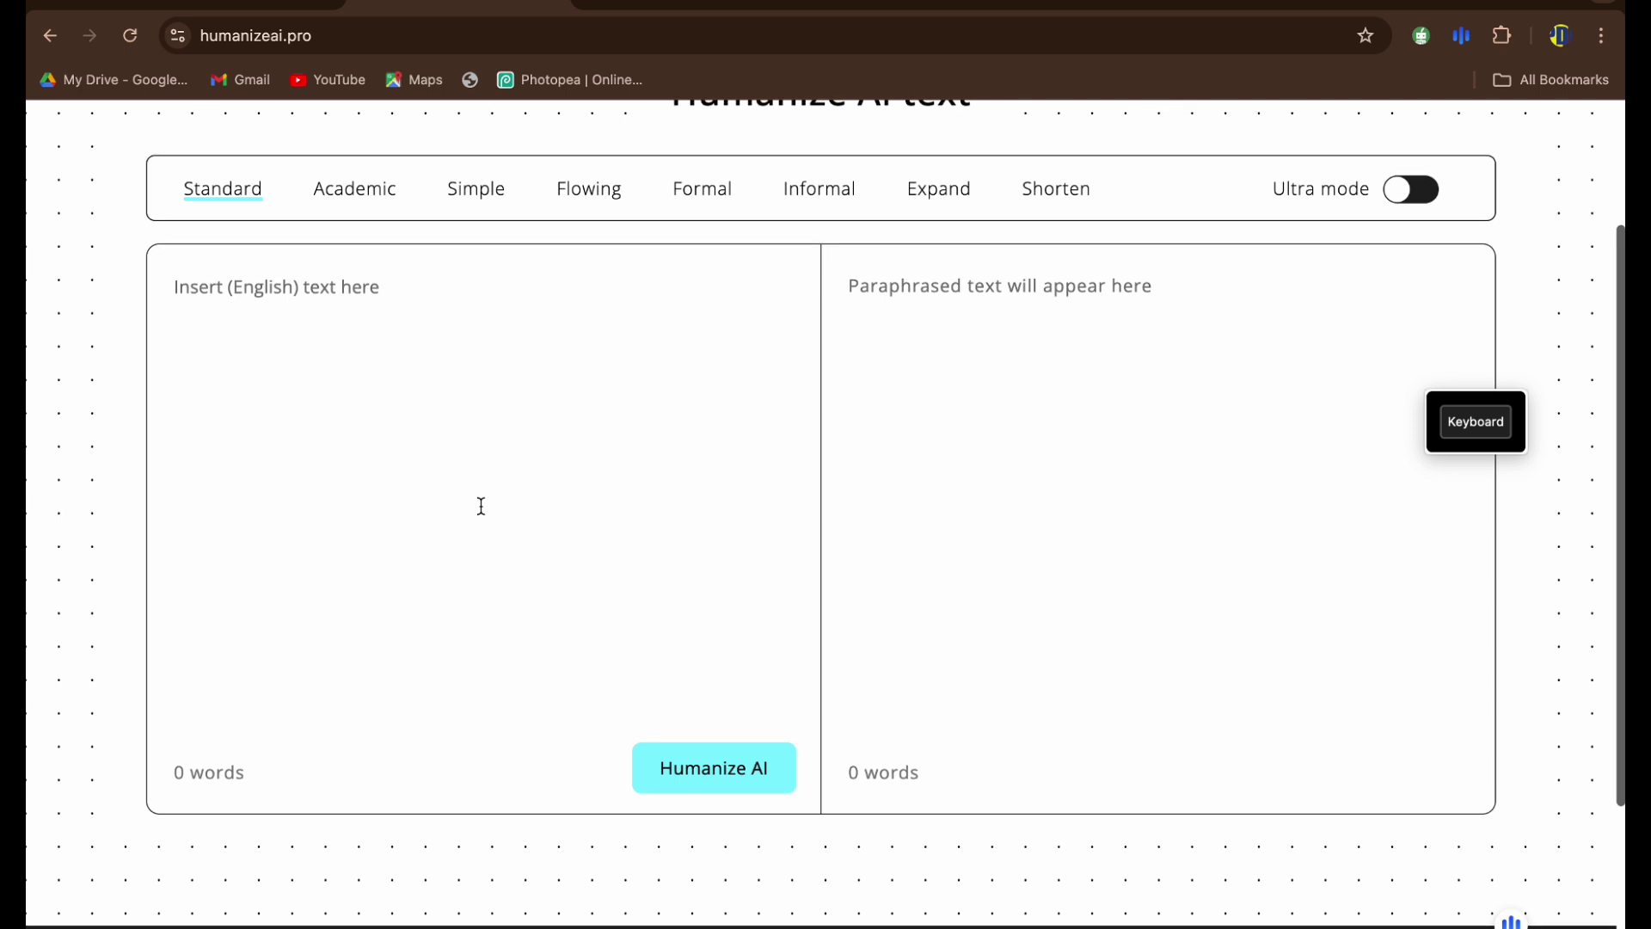
pyautogui.scroll(2, 481, 506)
pyautogui.scroll(-1, 481, 507)
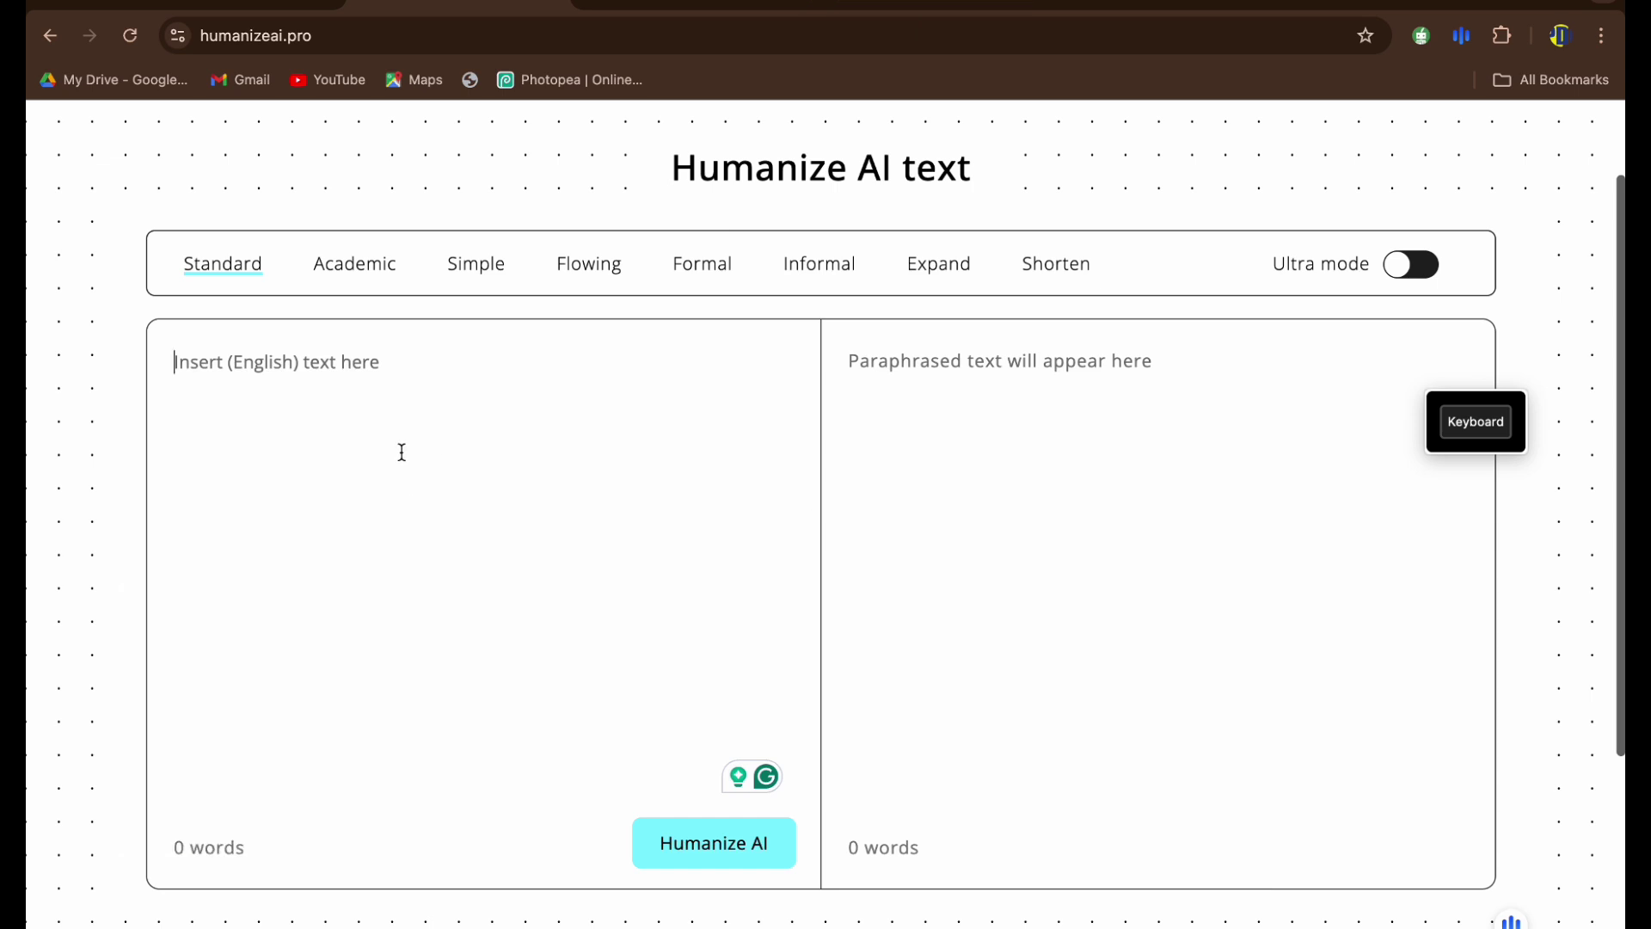
pyautogui.hotkey('ctrl', 'v')
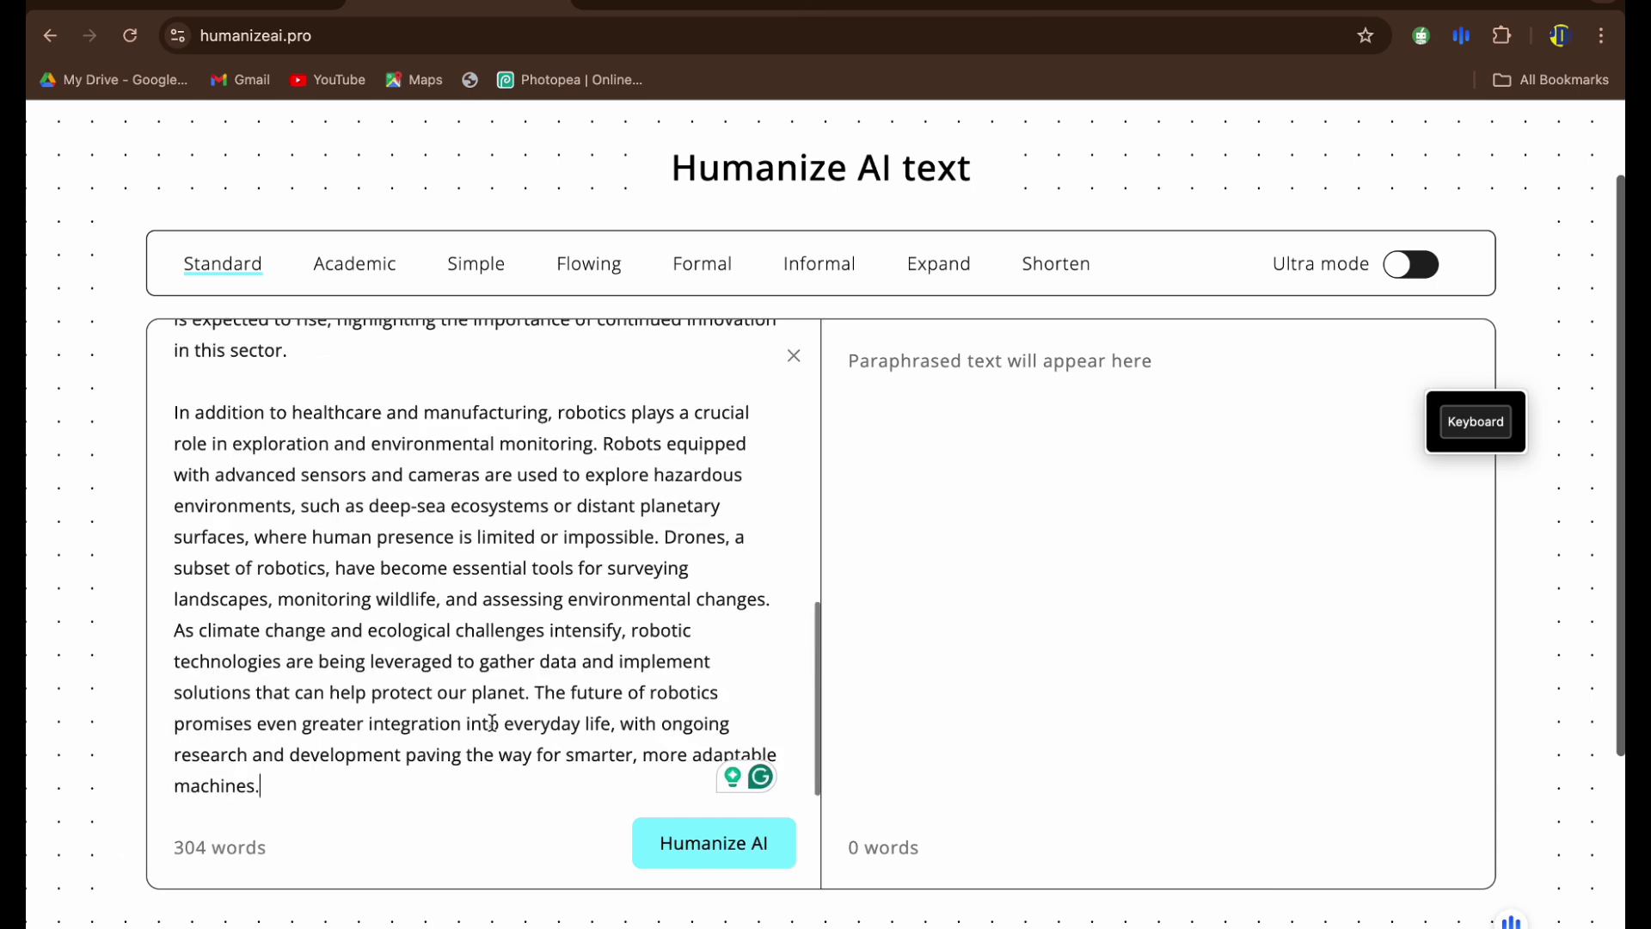
pyautogui.click(340, 265)
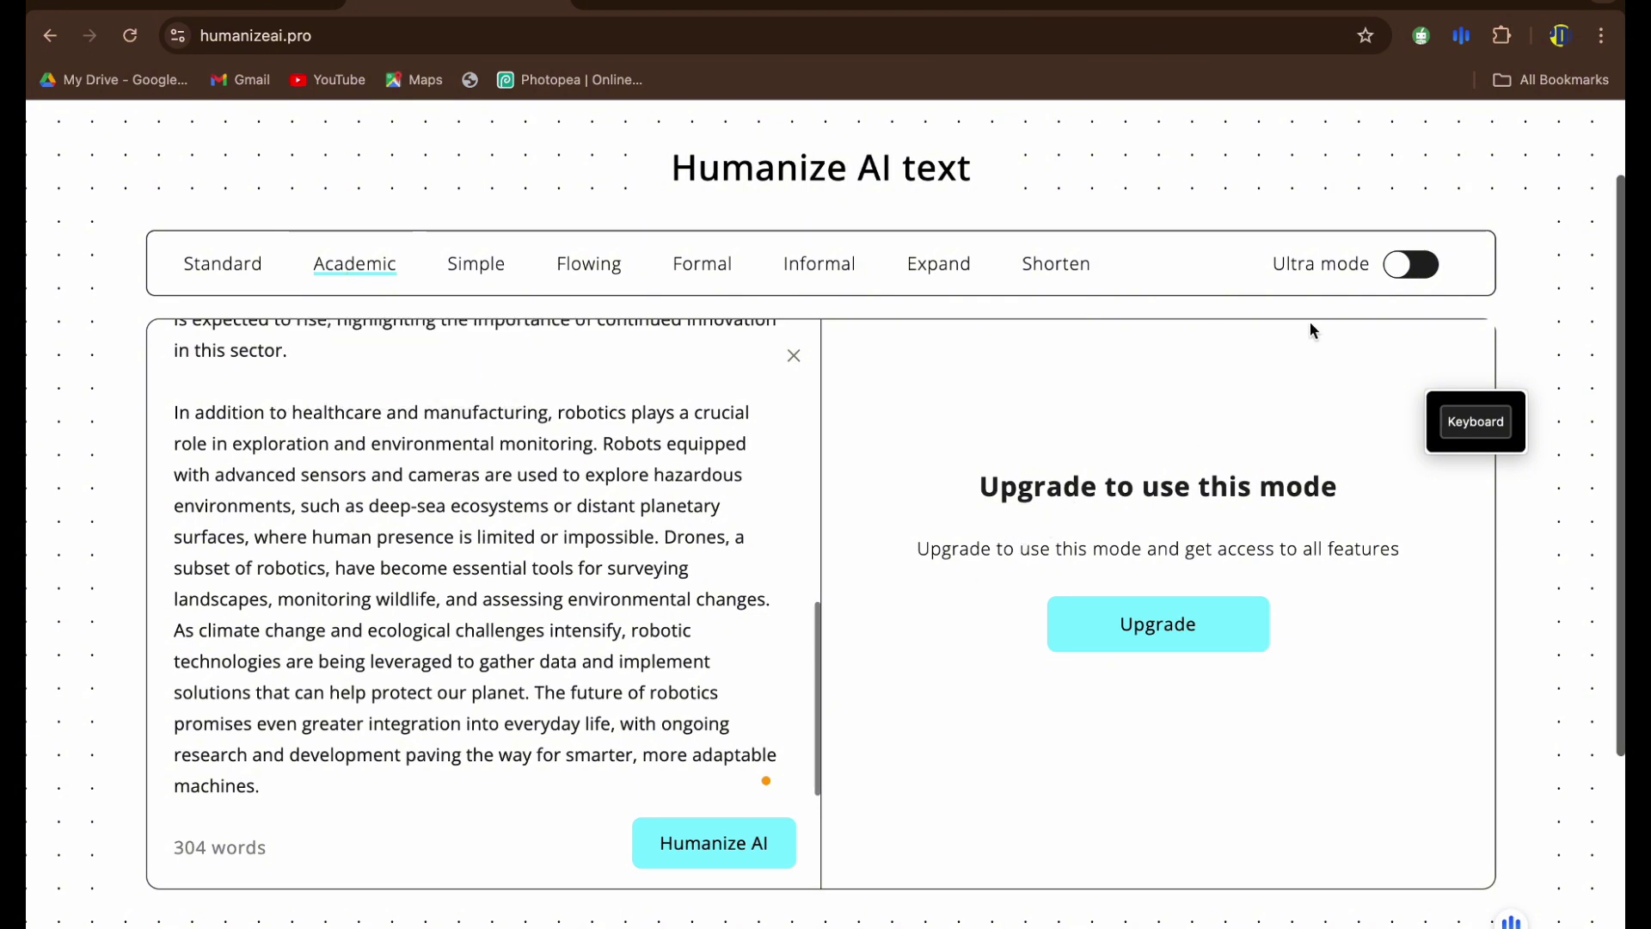
# Step: Open a new incognito window and load humanizeai.pro in it
pyautogui.click(1601, 35)
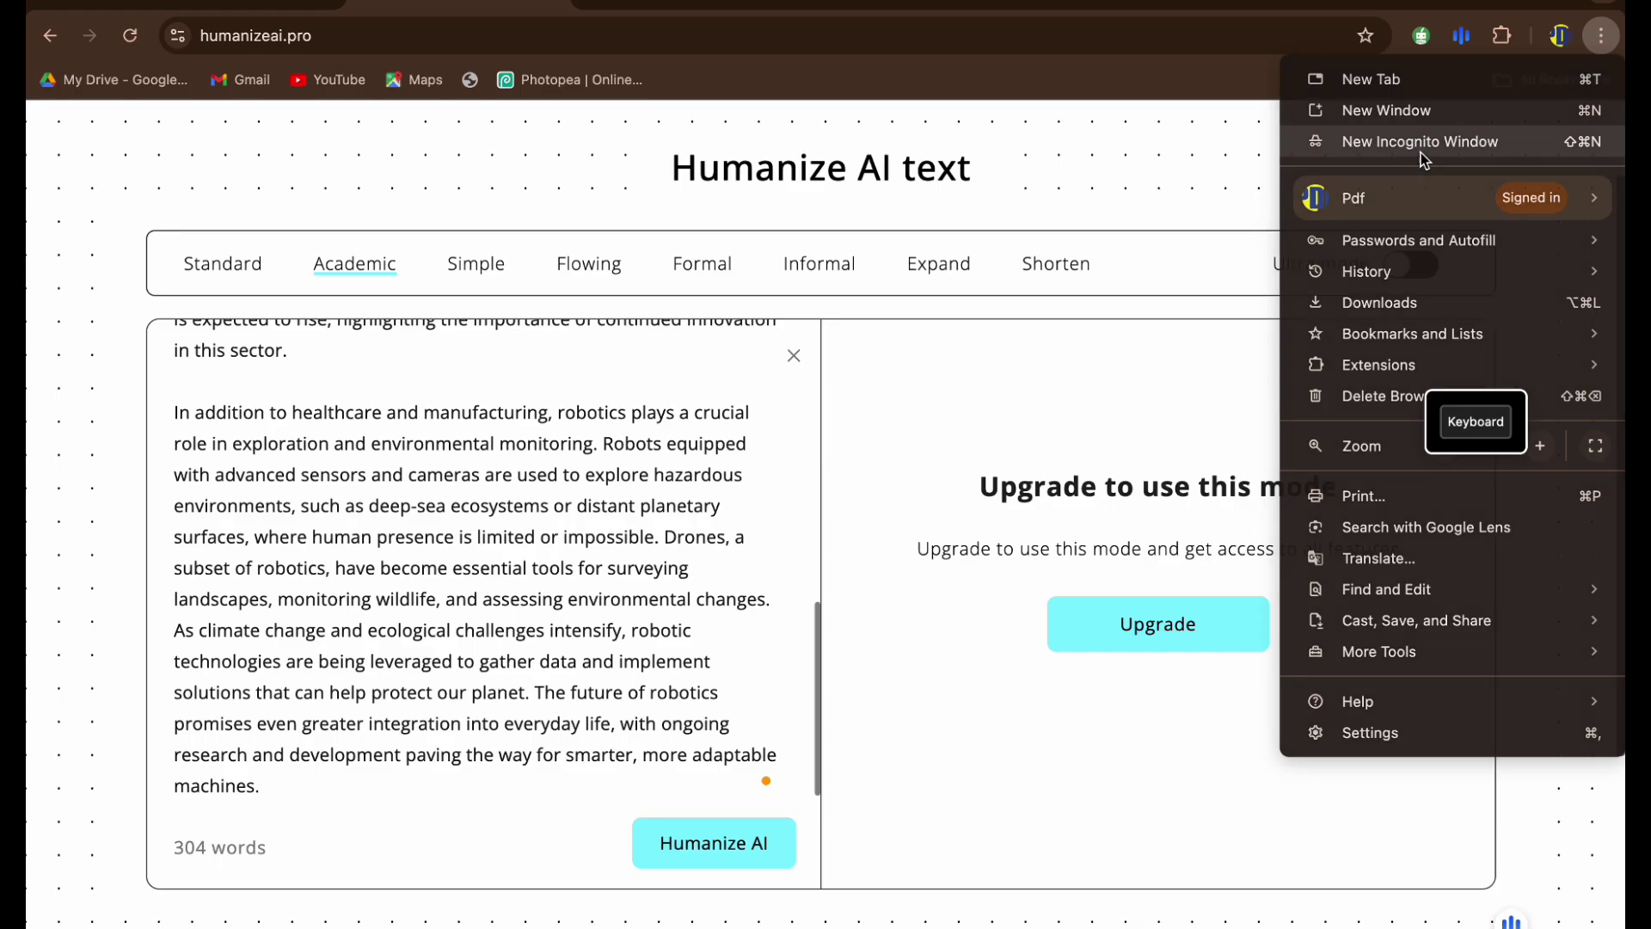
pyautogui.click(1420, 148)
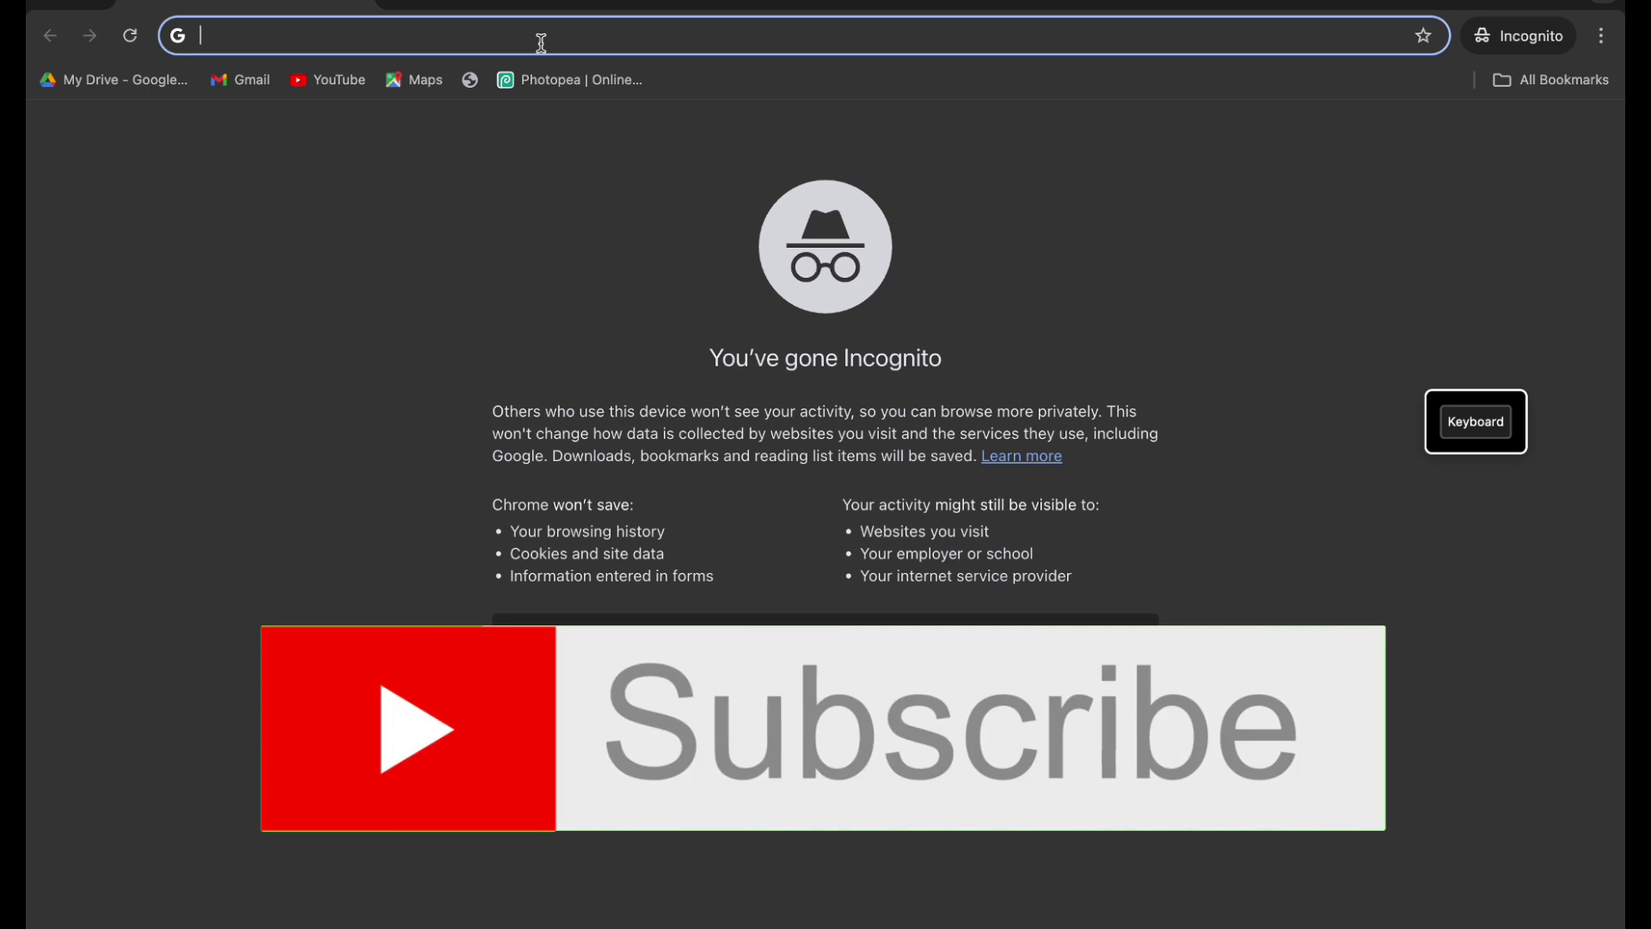
pyautogui.write('humanizeai.pro')
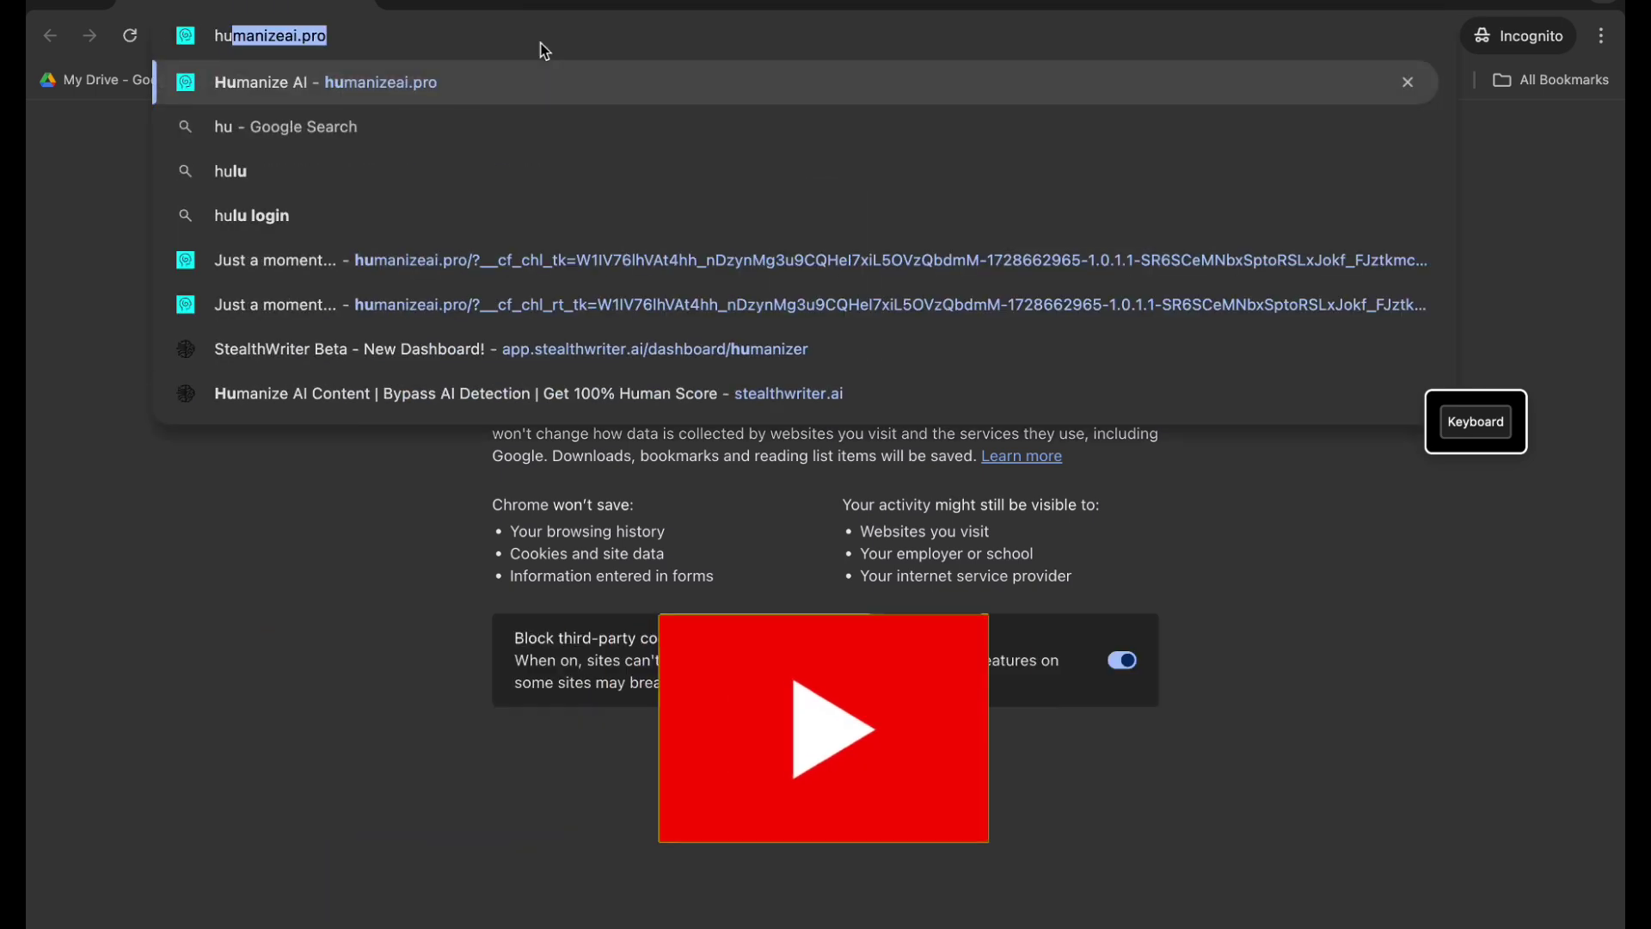
pyautogui.press('Return')
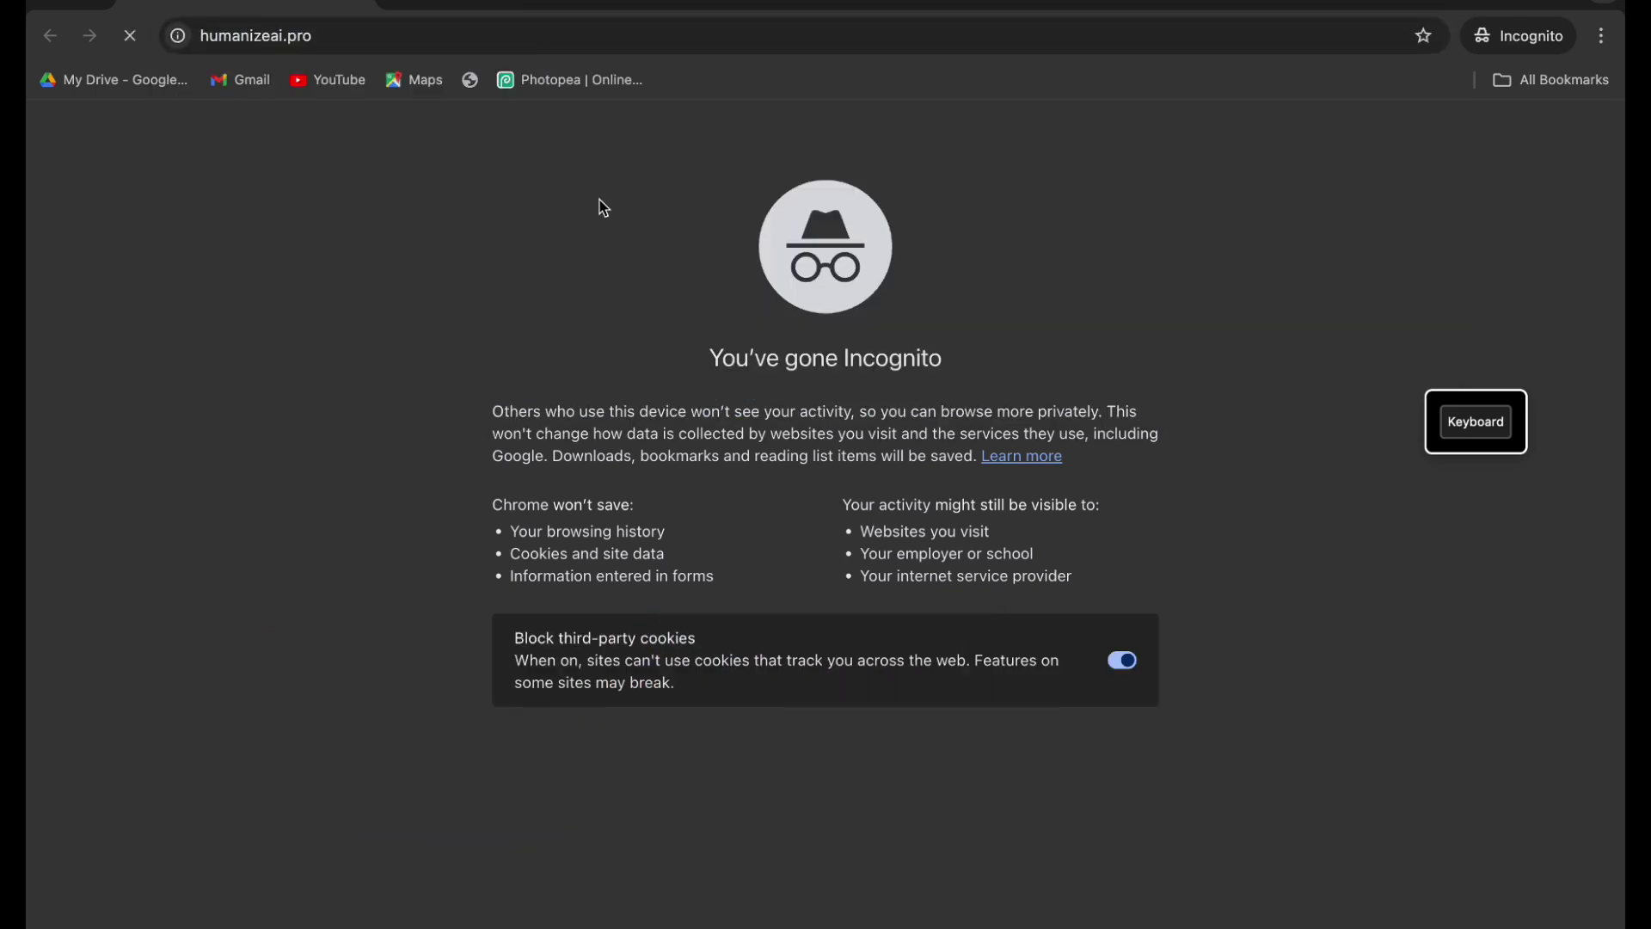
# Step: Paste the copied robotics paragraphs into the incognito Humanize AI editor and humanize them in Standard mode with Ultra mode off
pyautogui.scroll(-5, 776, 540)
pyautogui.scroll(-3, 777, 540)
pyautogui.scroll(5, 776, 540)
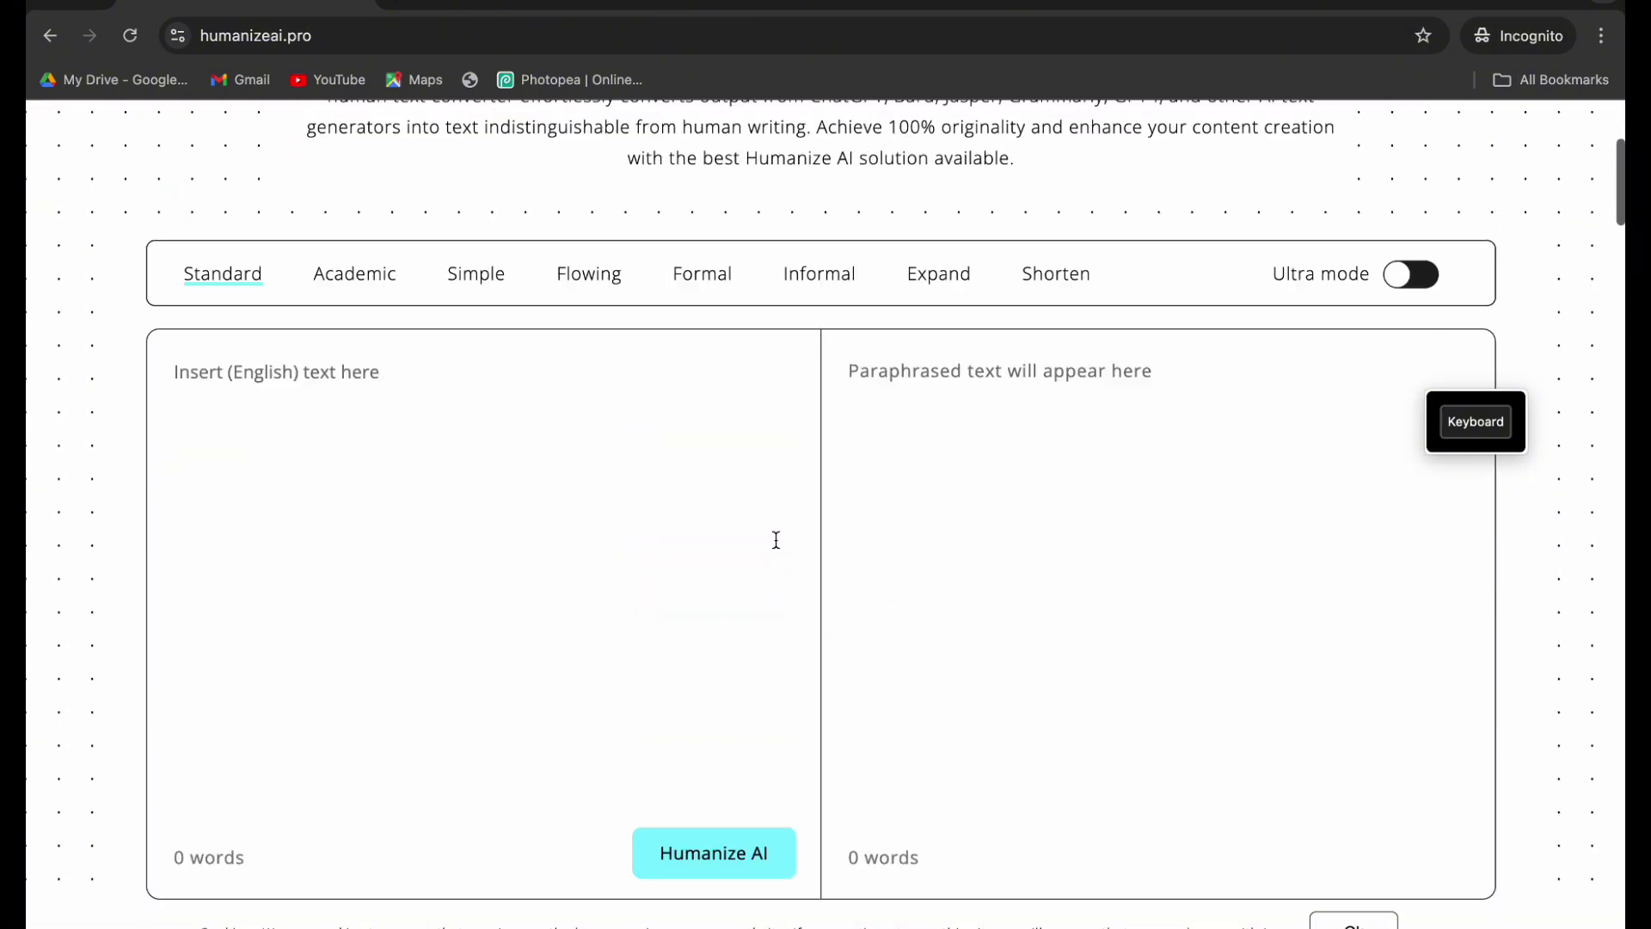
pyautogui.click(644, 509)
pyautogui.hotkey('ctrl', 'v')
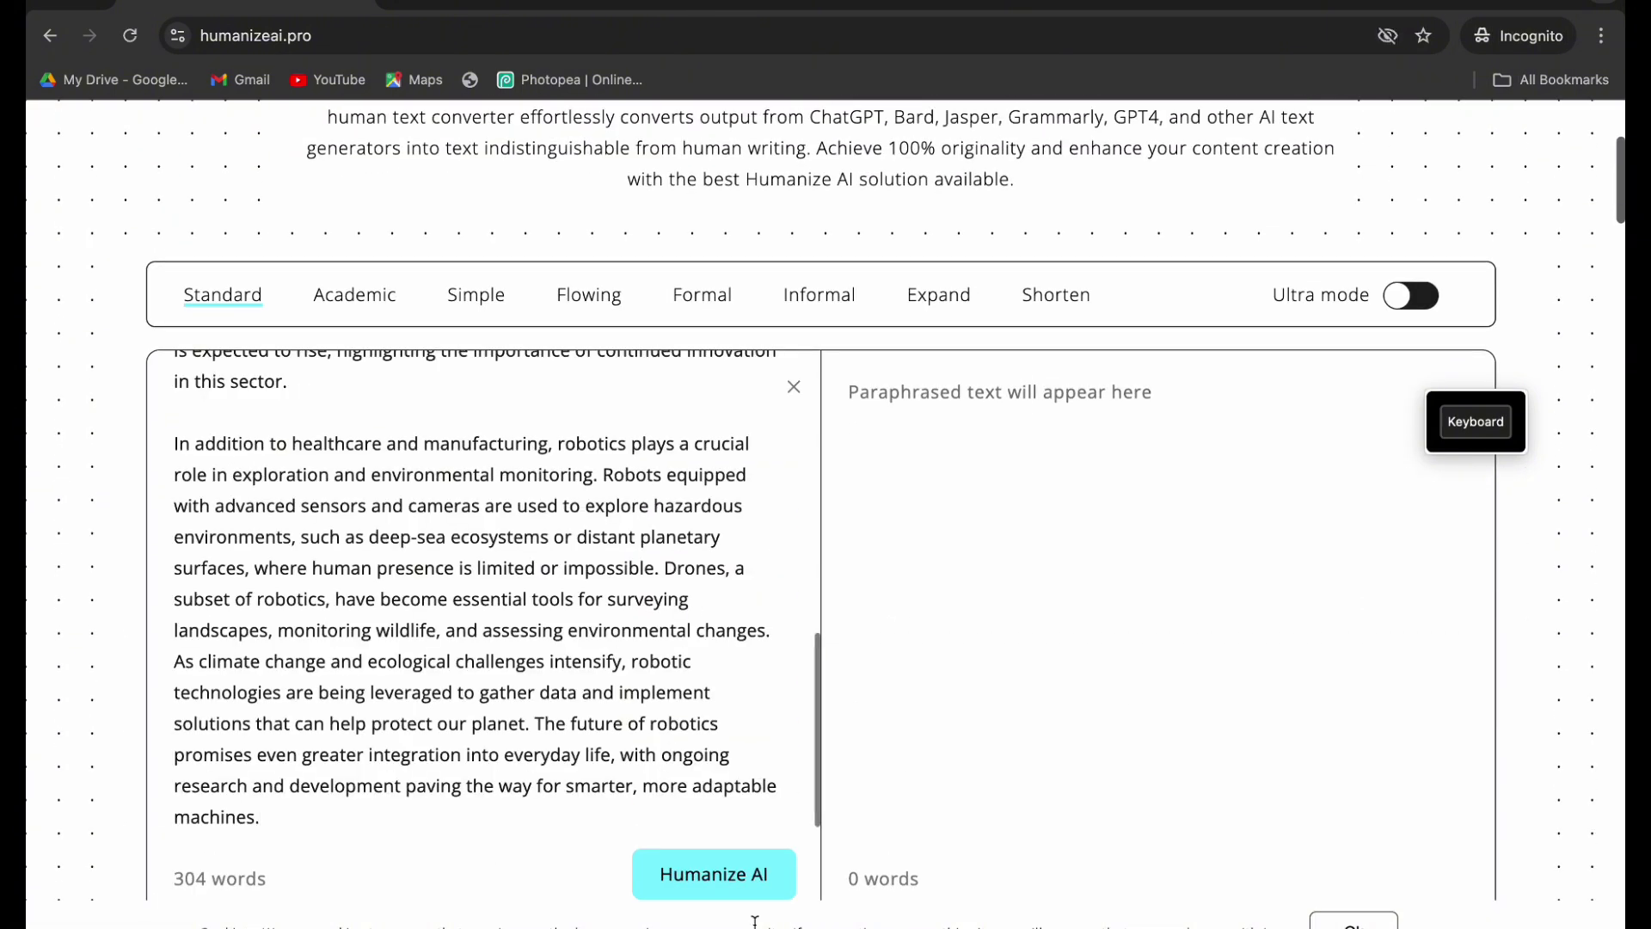
pyautogui.click(748, 874)
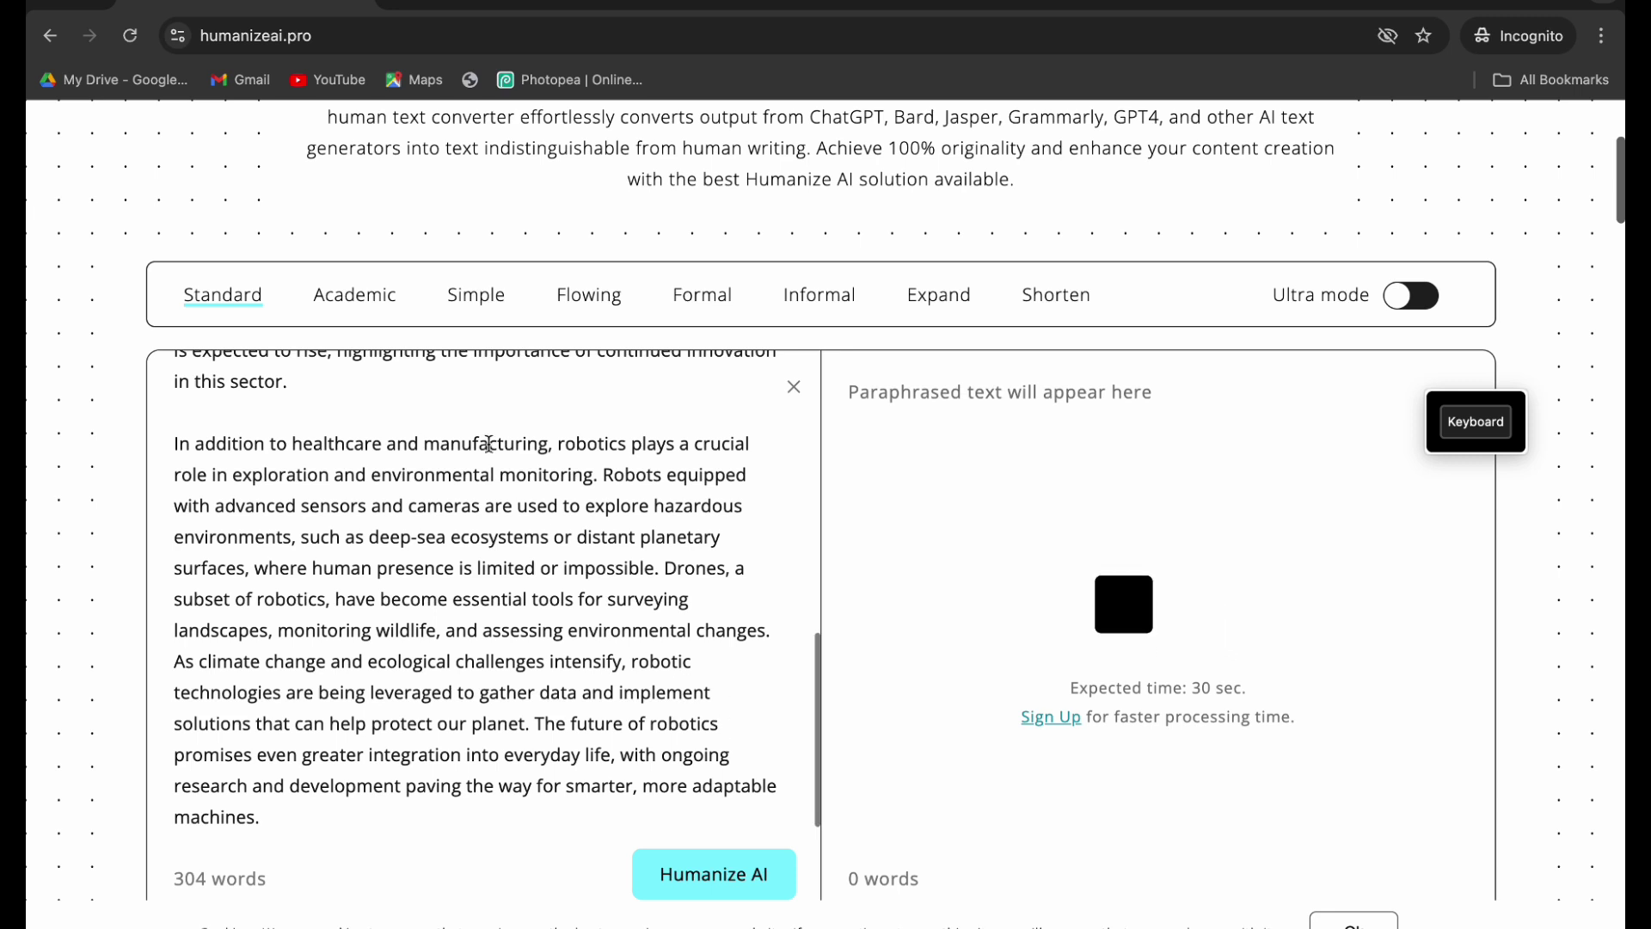
pyautogui.scroll(-2, 1187, 526)
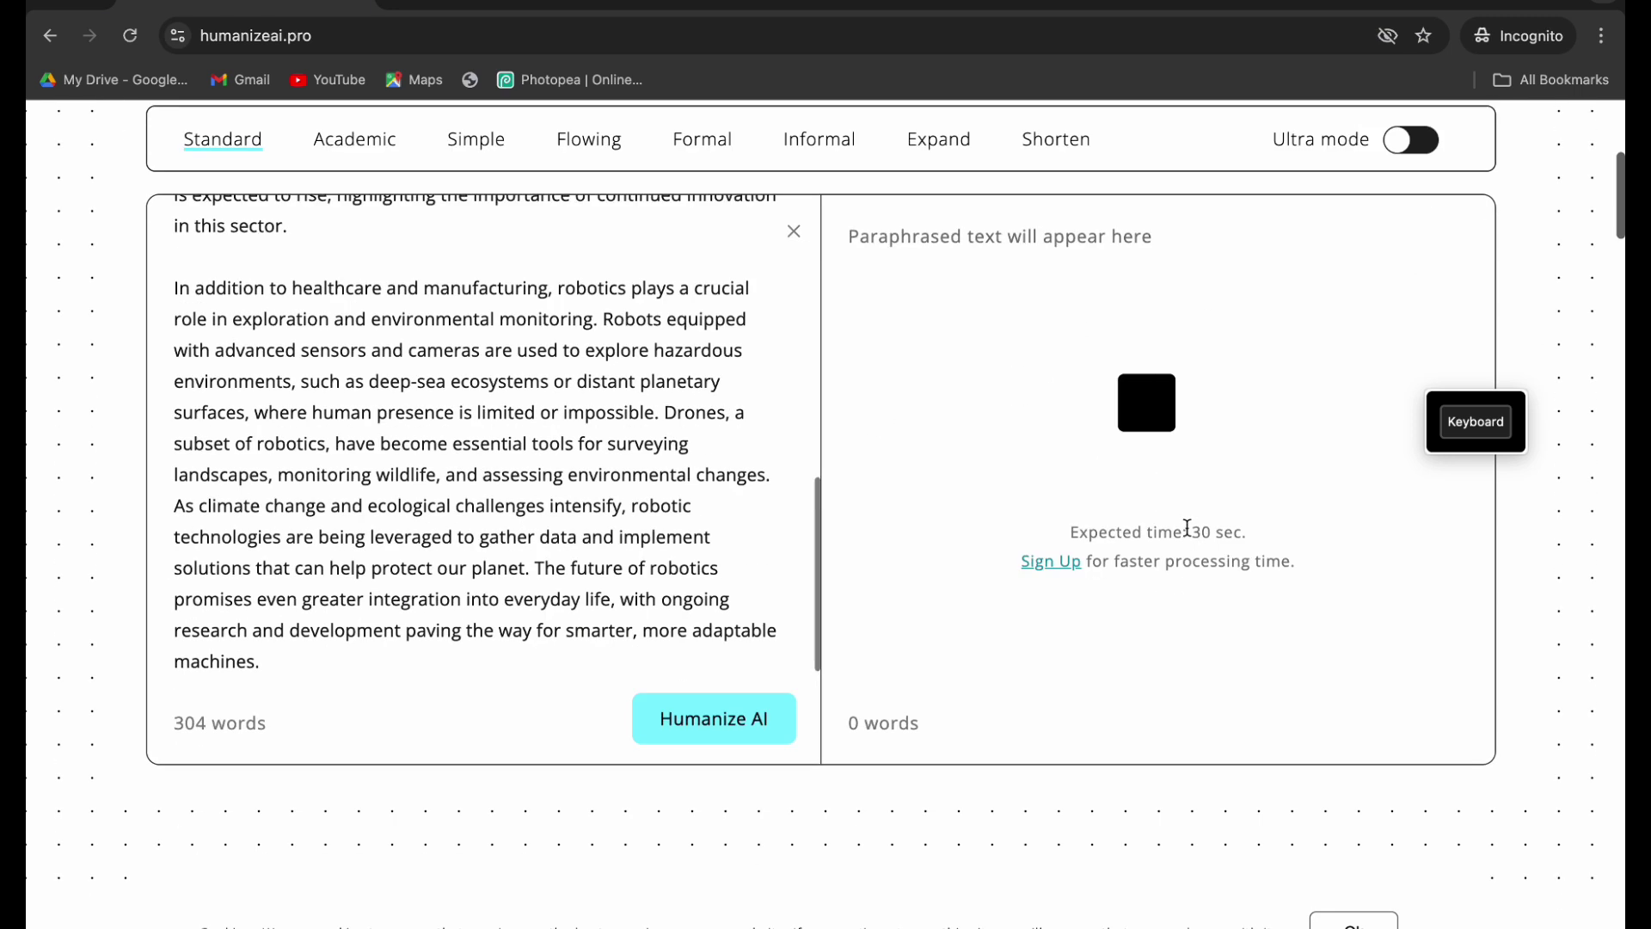
pyautogui.scroll(1, 1186, 526)
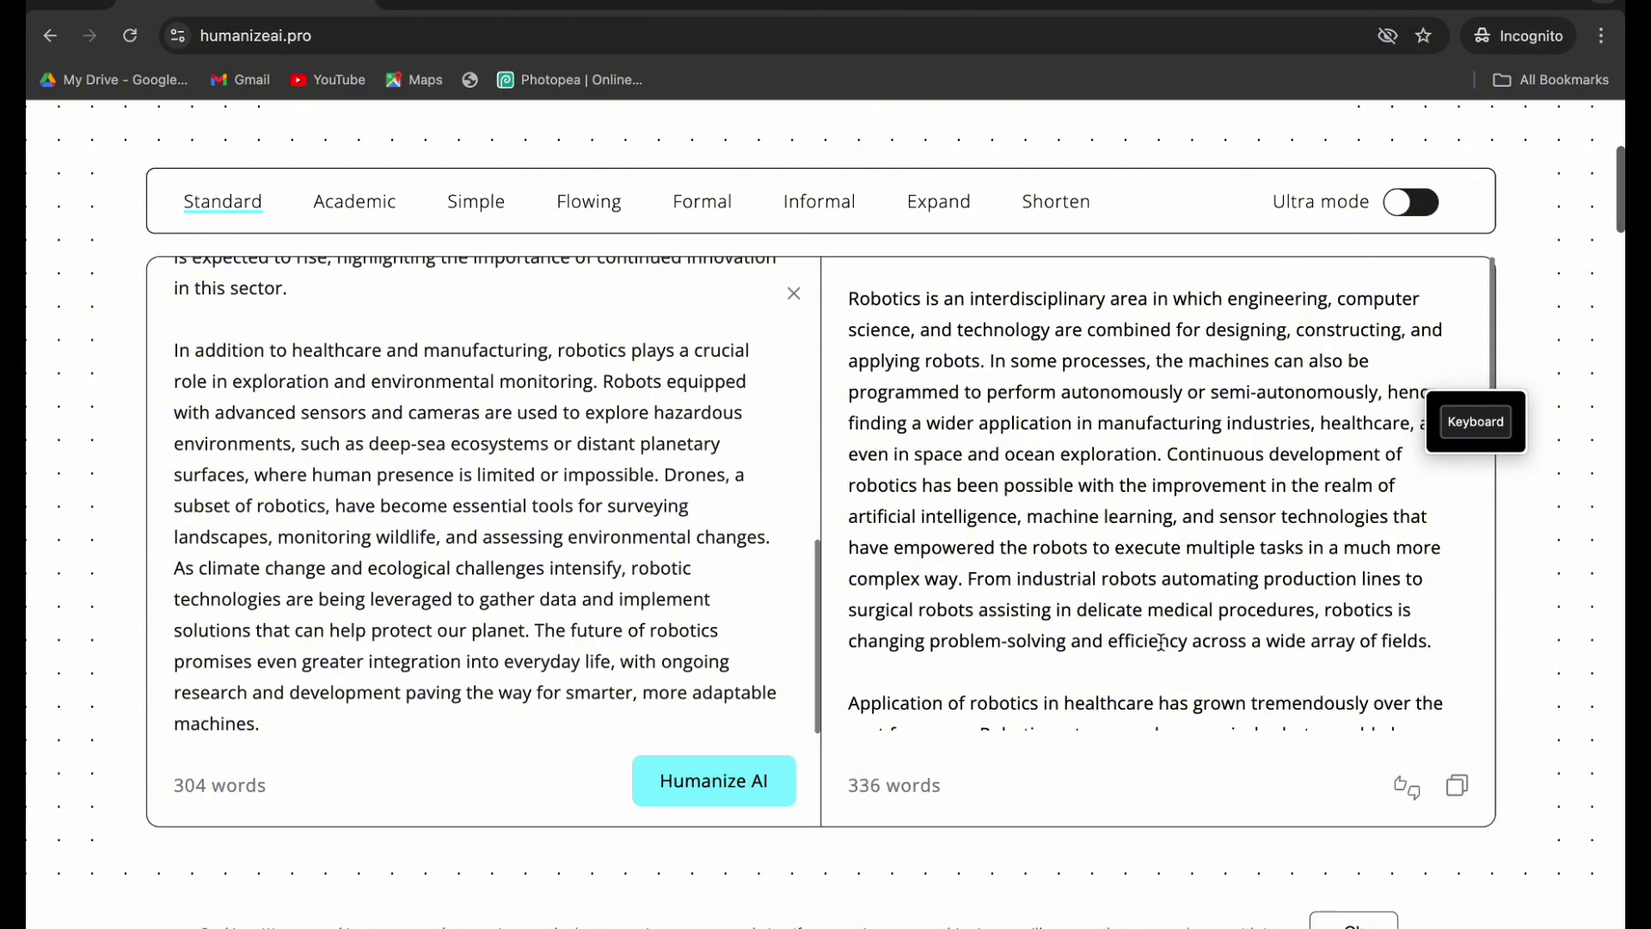
# Step: Review the full humanized text in the output area and copy it to the clipboard
pyautogui.scroll(-10, 1216, 679)
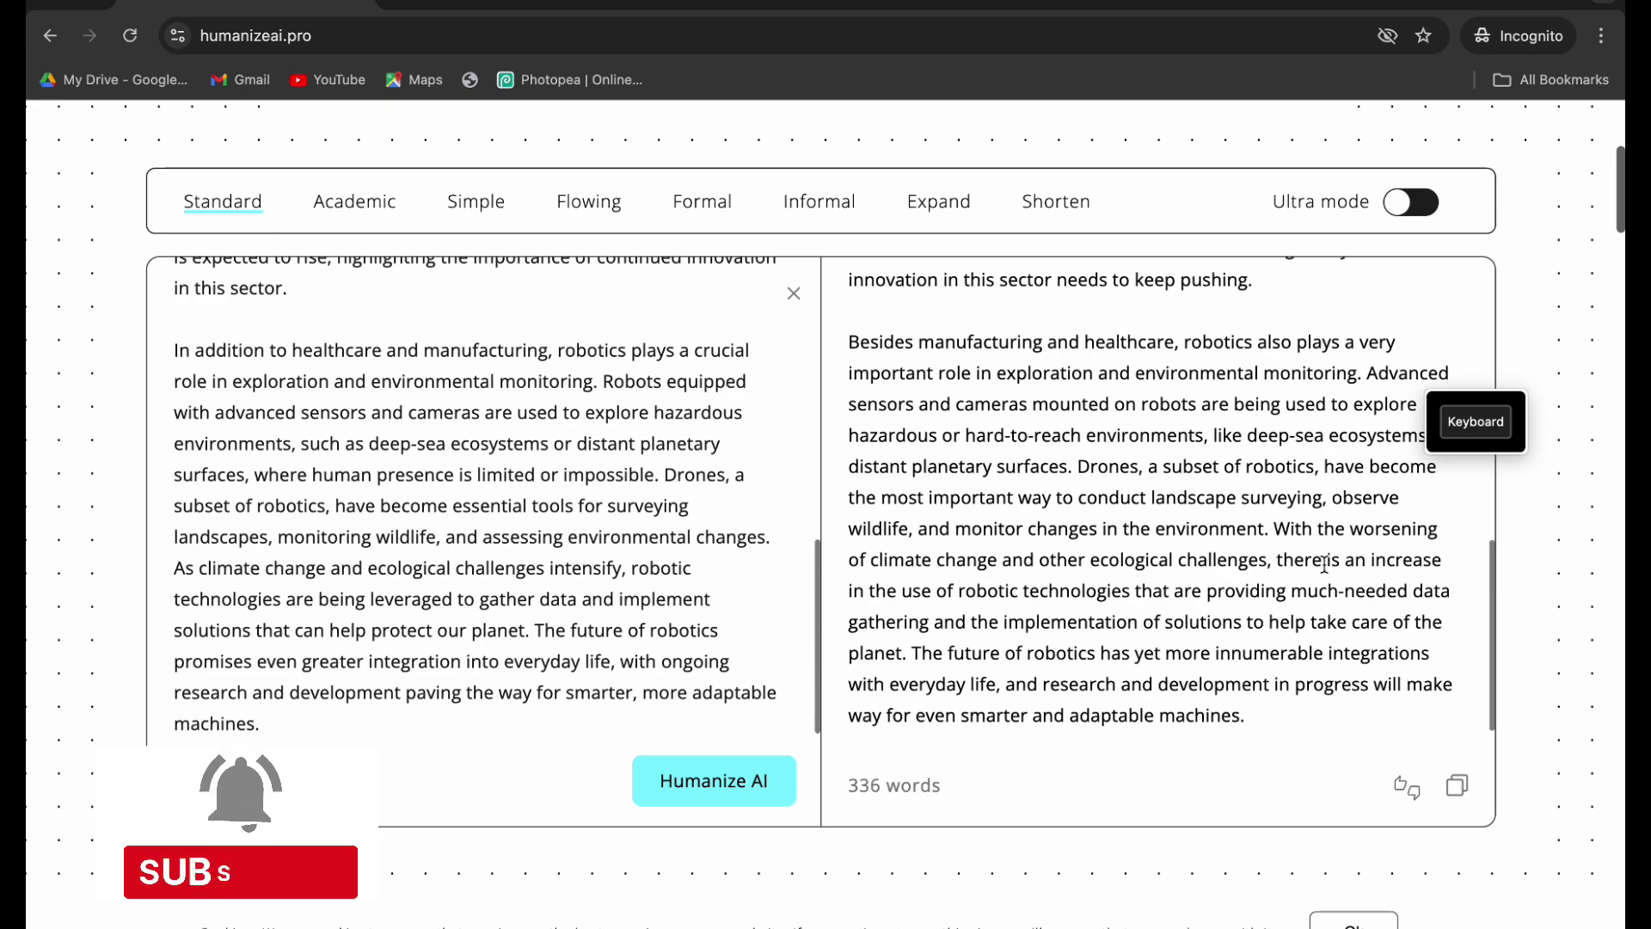
pyautogui.scroll(10, 1306, 499)
pyautogui.click(1465, 802)
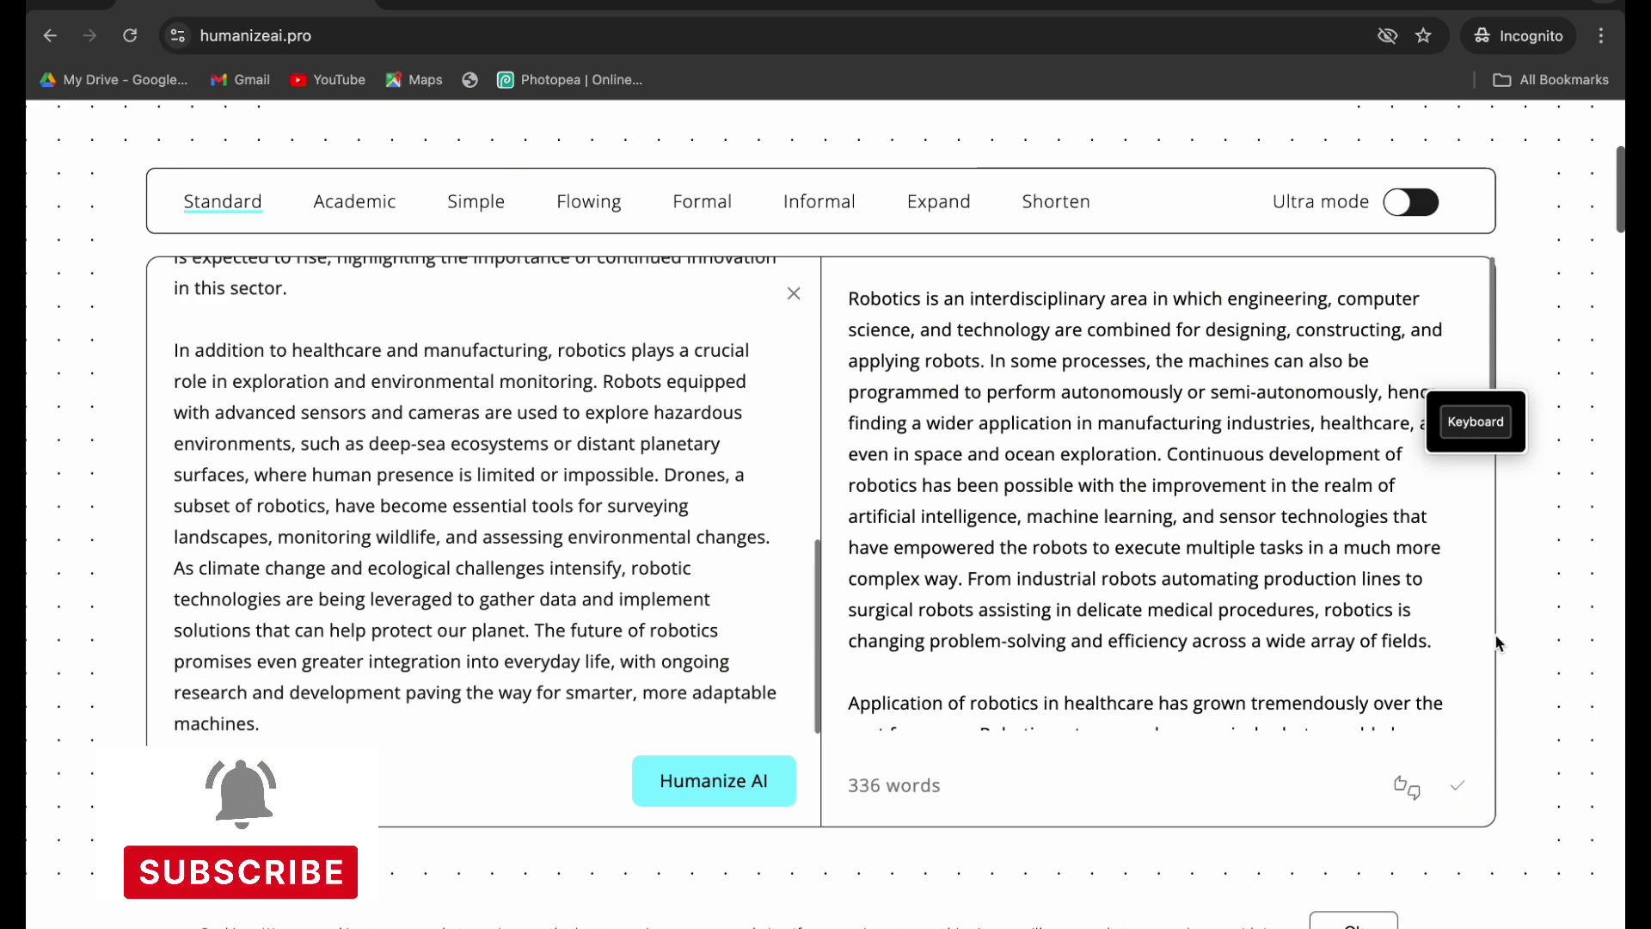
# Step: Search for "check ai content" in a new incognito tab and open QuillBot's AI Detector from the results
pyautogui.click(399, 14)
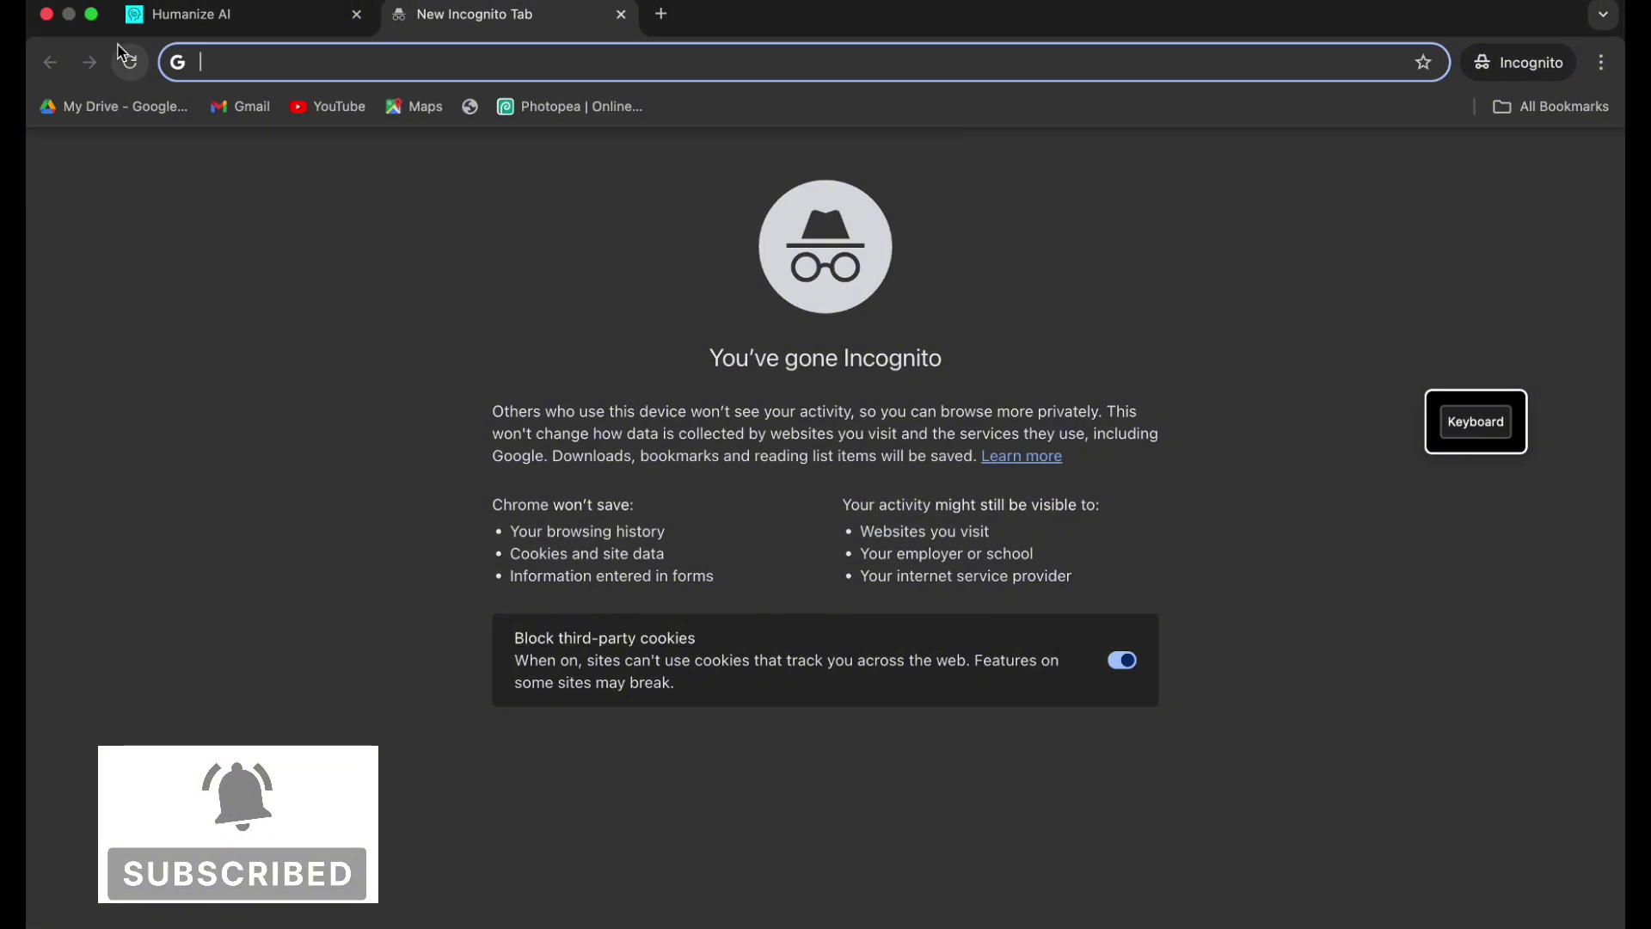
pyautogui.click(1601, 67)
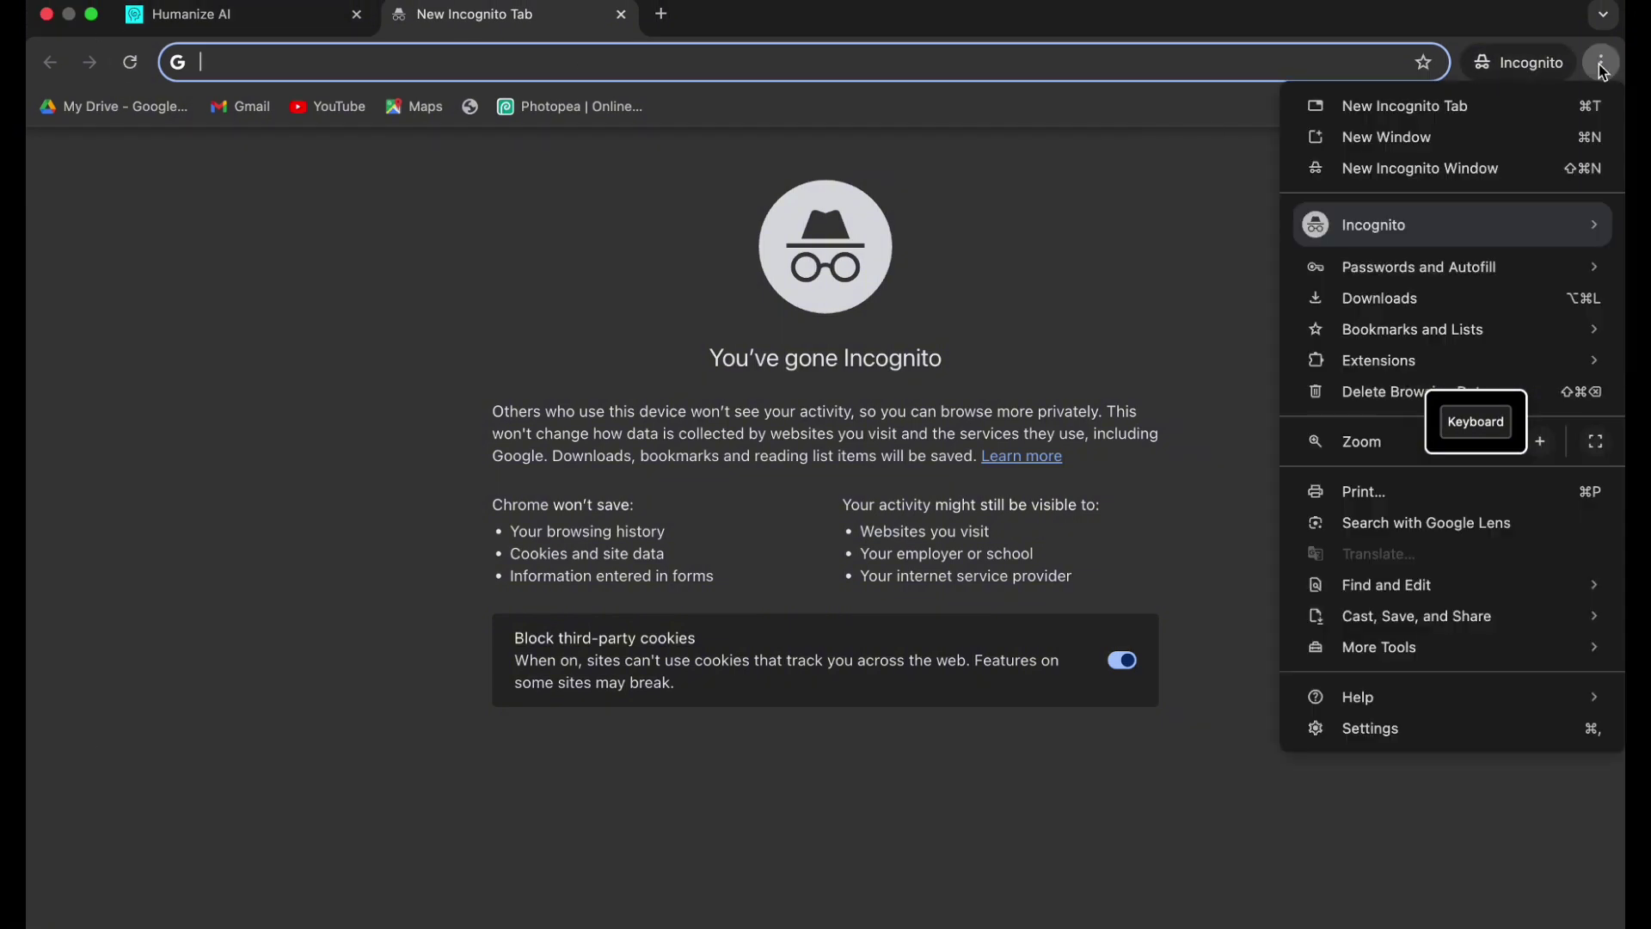
pyautogui.press('Escape')
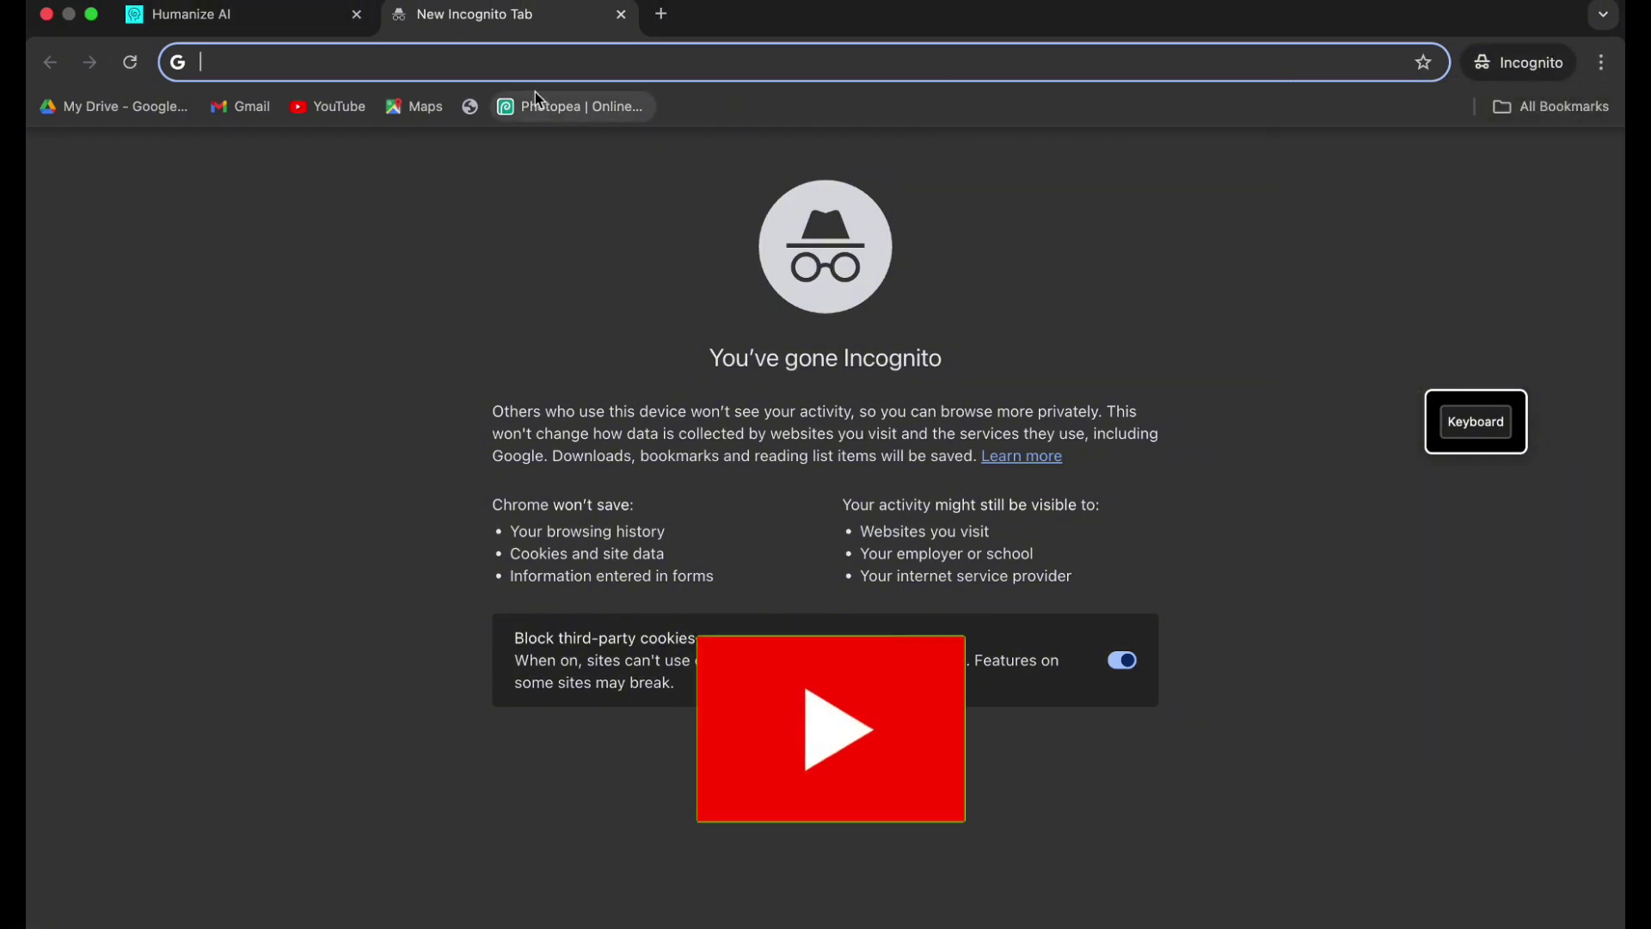
pyautogui.write('cge')
pyautogui.press('BackSpace')
pyautogui.press('BackSpace')
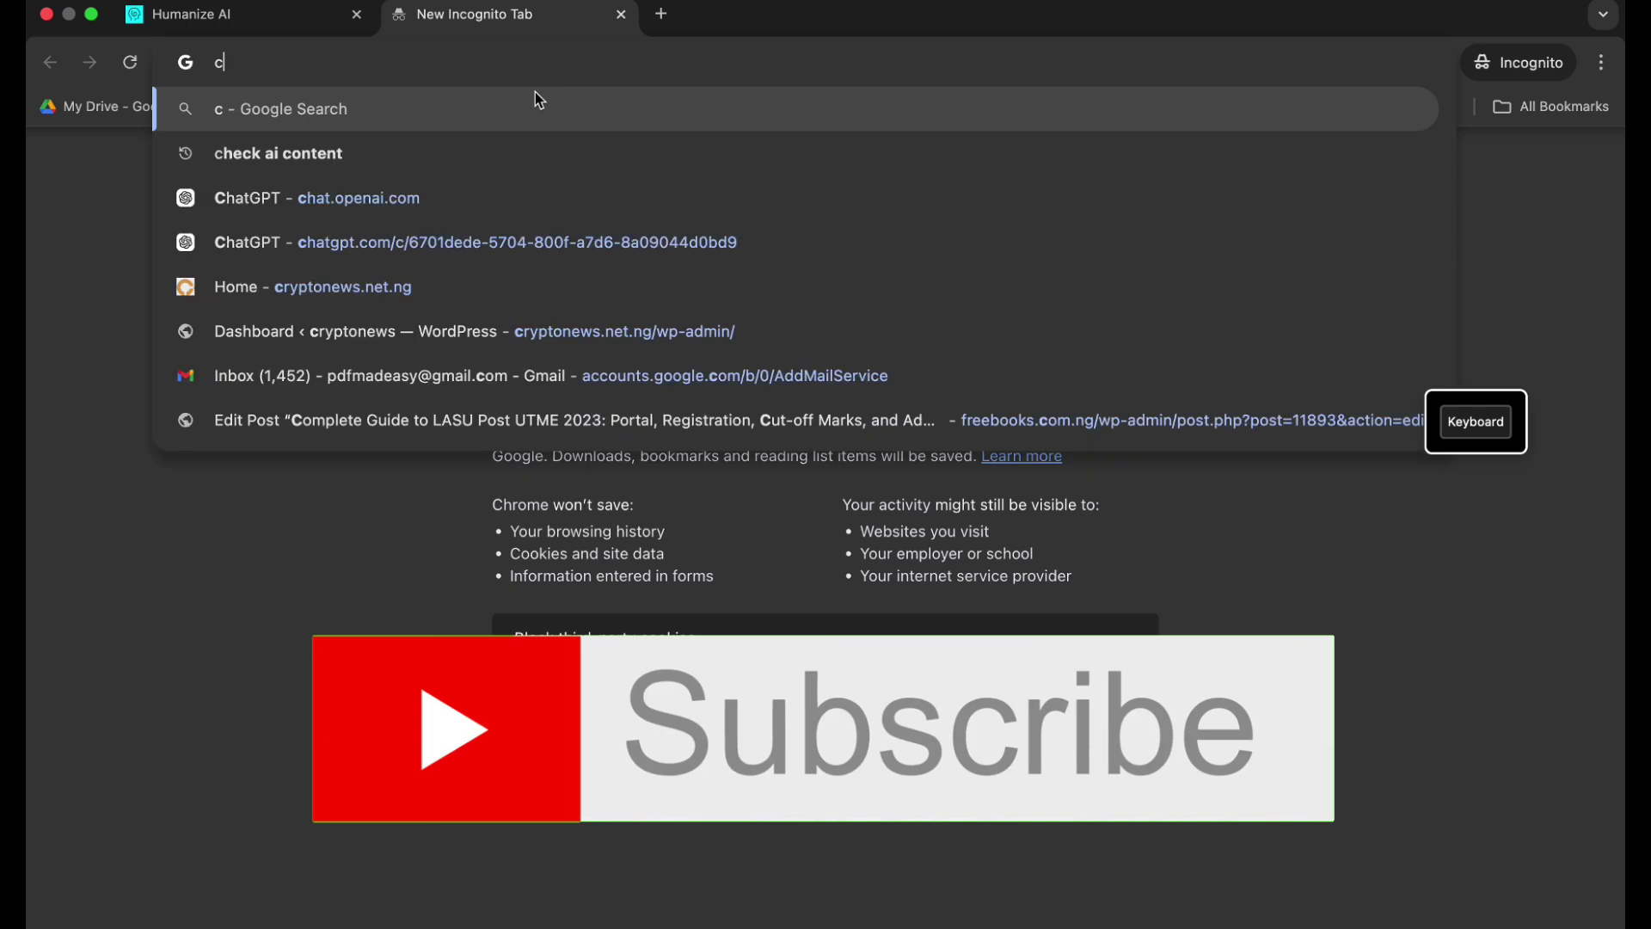
pyautogui.write('he')
pyautogui.press('Return')
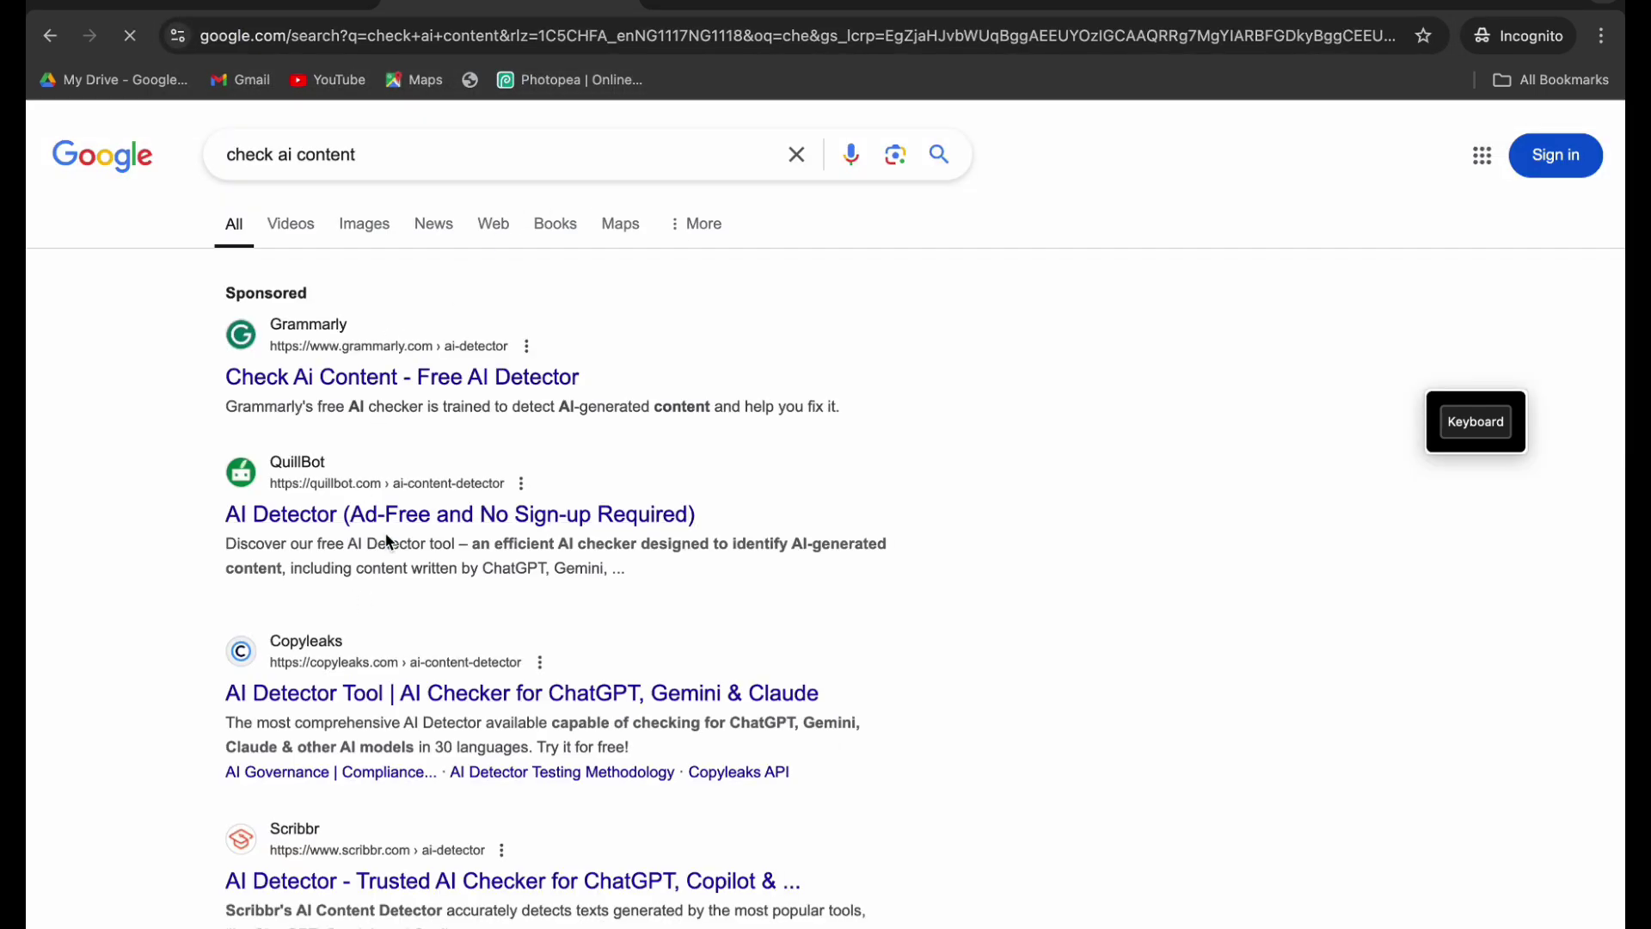
pyautogui.click(591, 524)
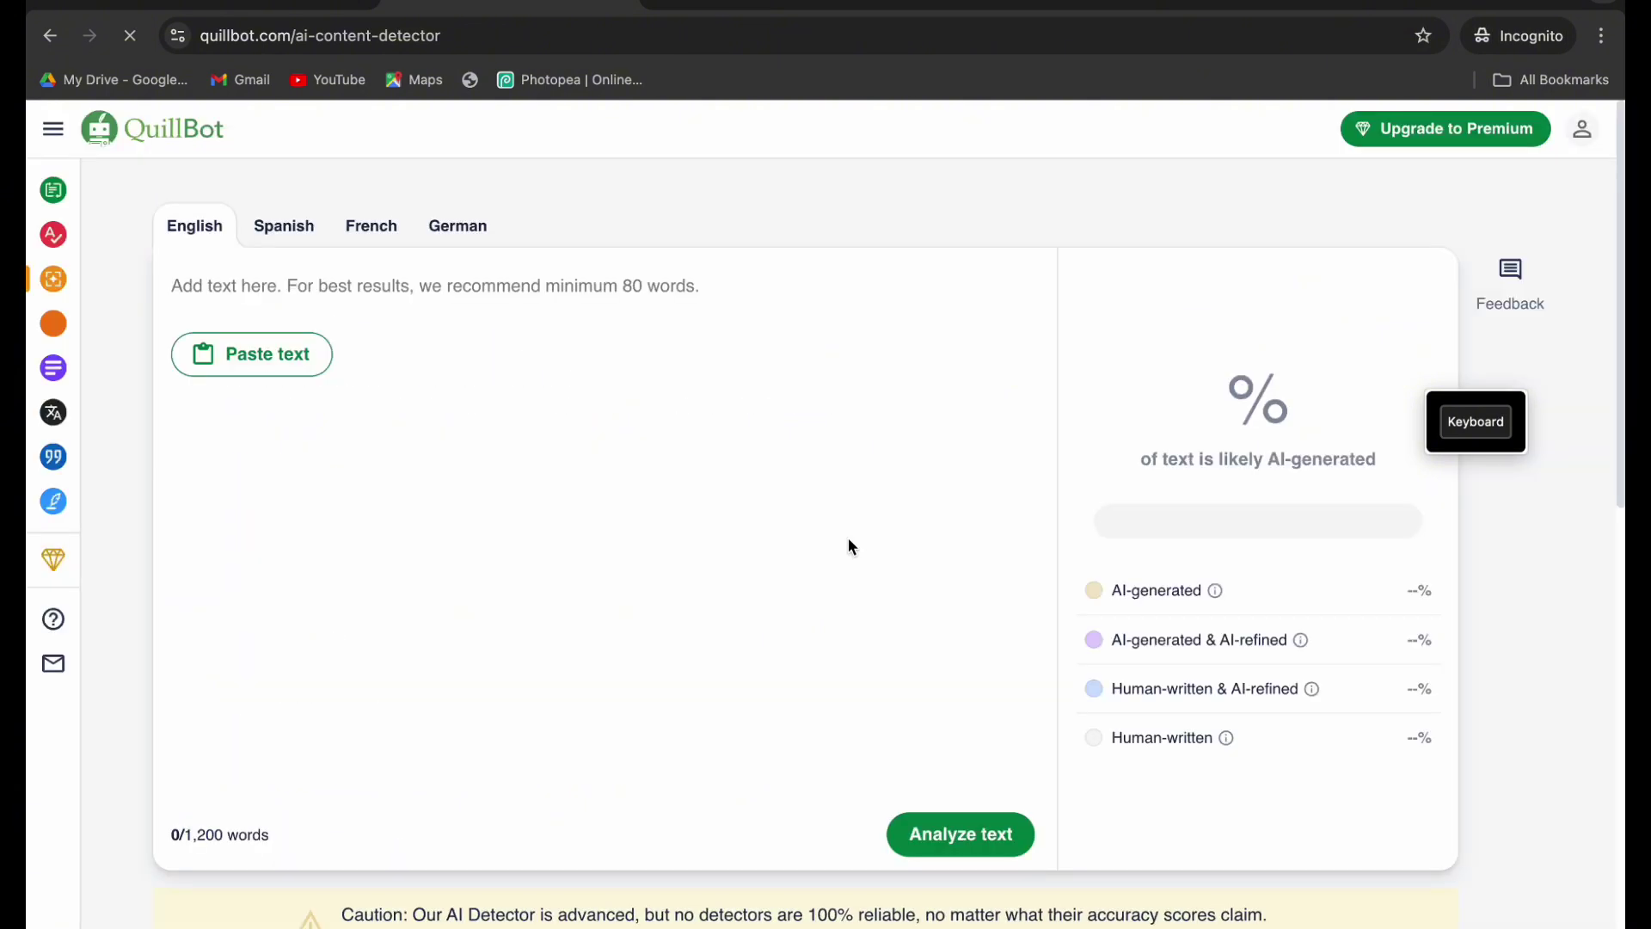
# Step: Recopy the humanized text from Humanize AI and paste it into QuillBot's AI Detector, allowing the site clipboard access
pyautogui.hotkey('ctrl', 'v')
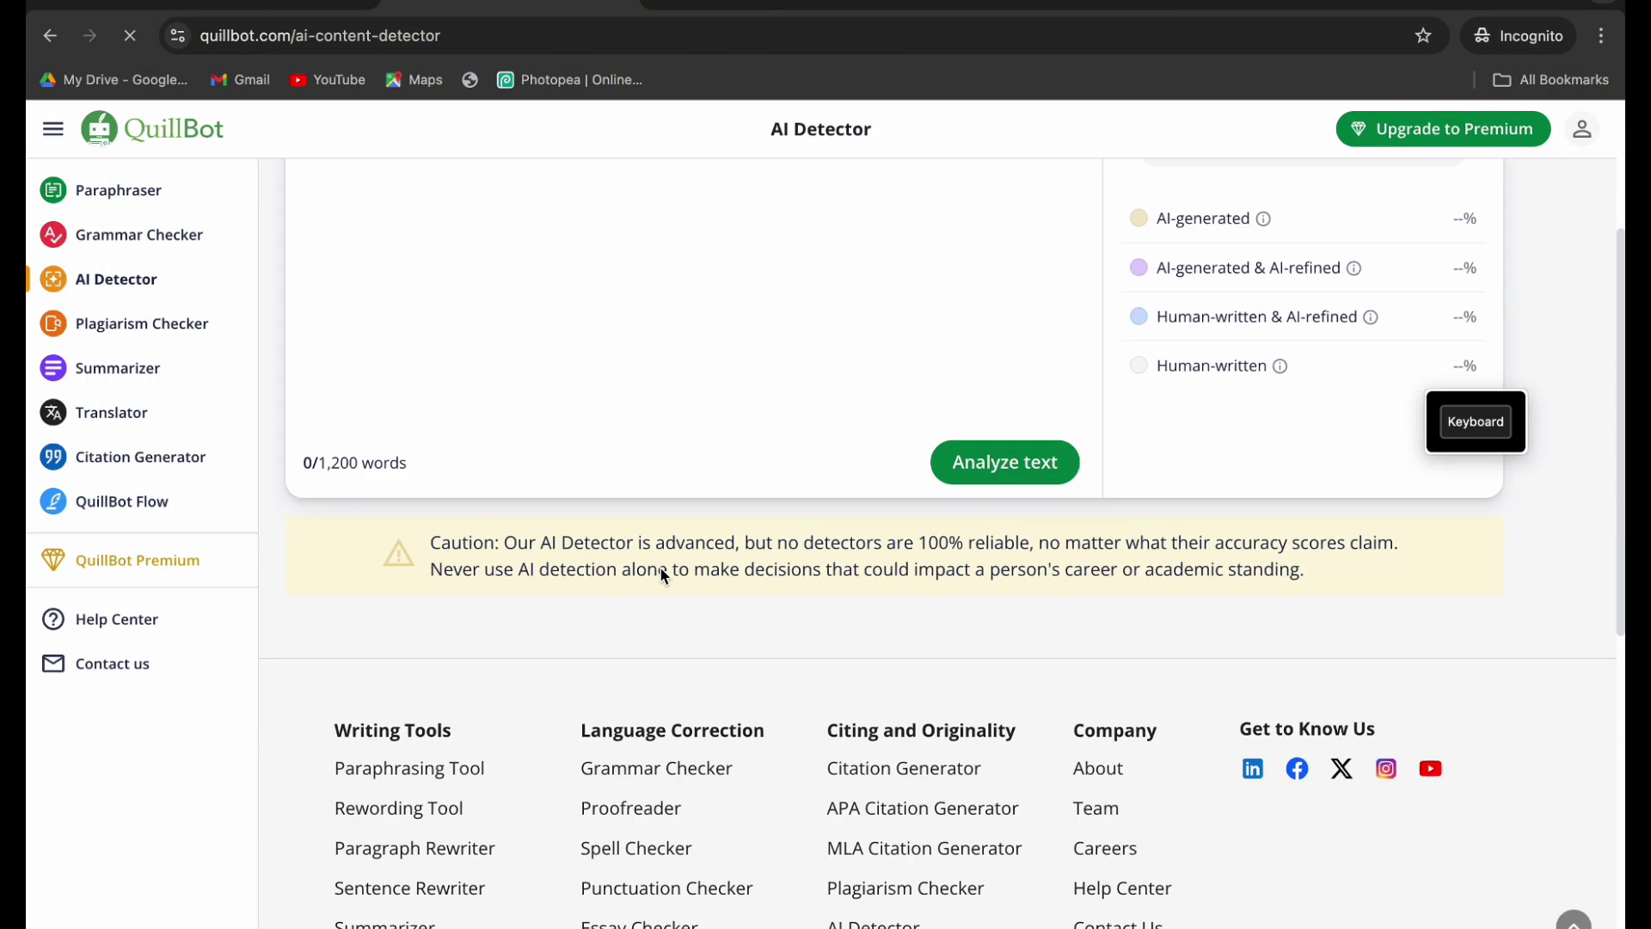
pyautogui.click(275, 5)
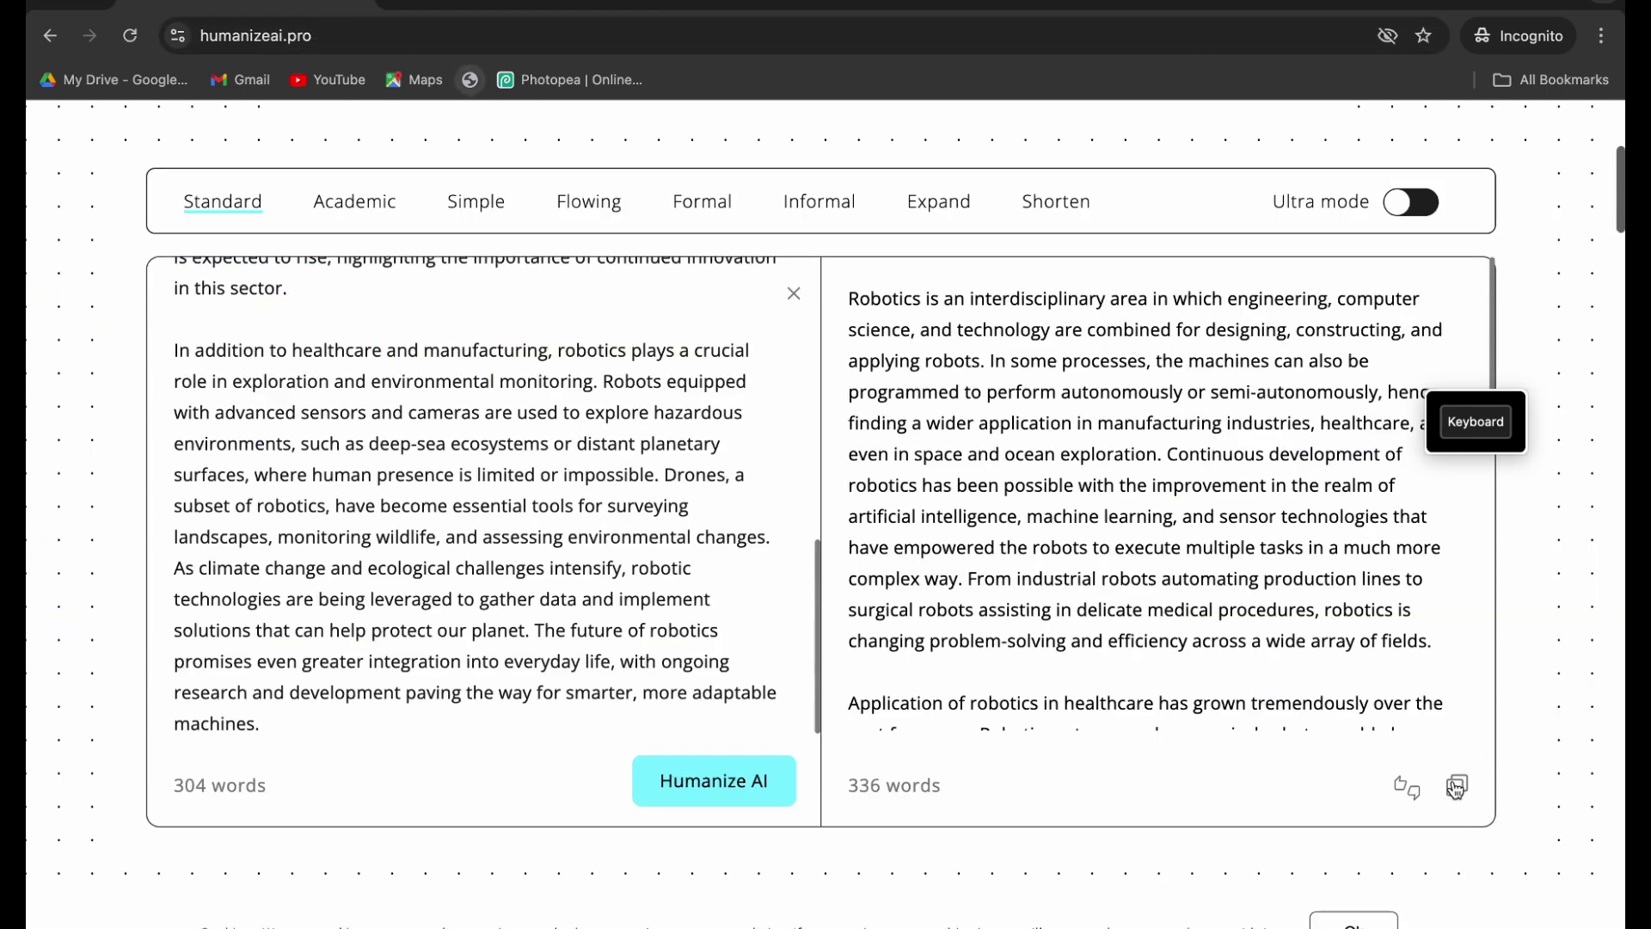
pyautogui.click(508, 8)
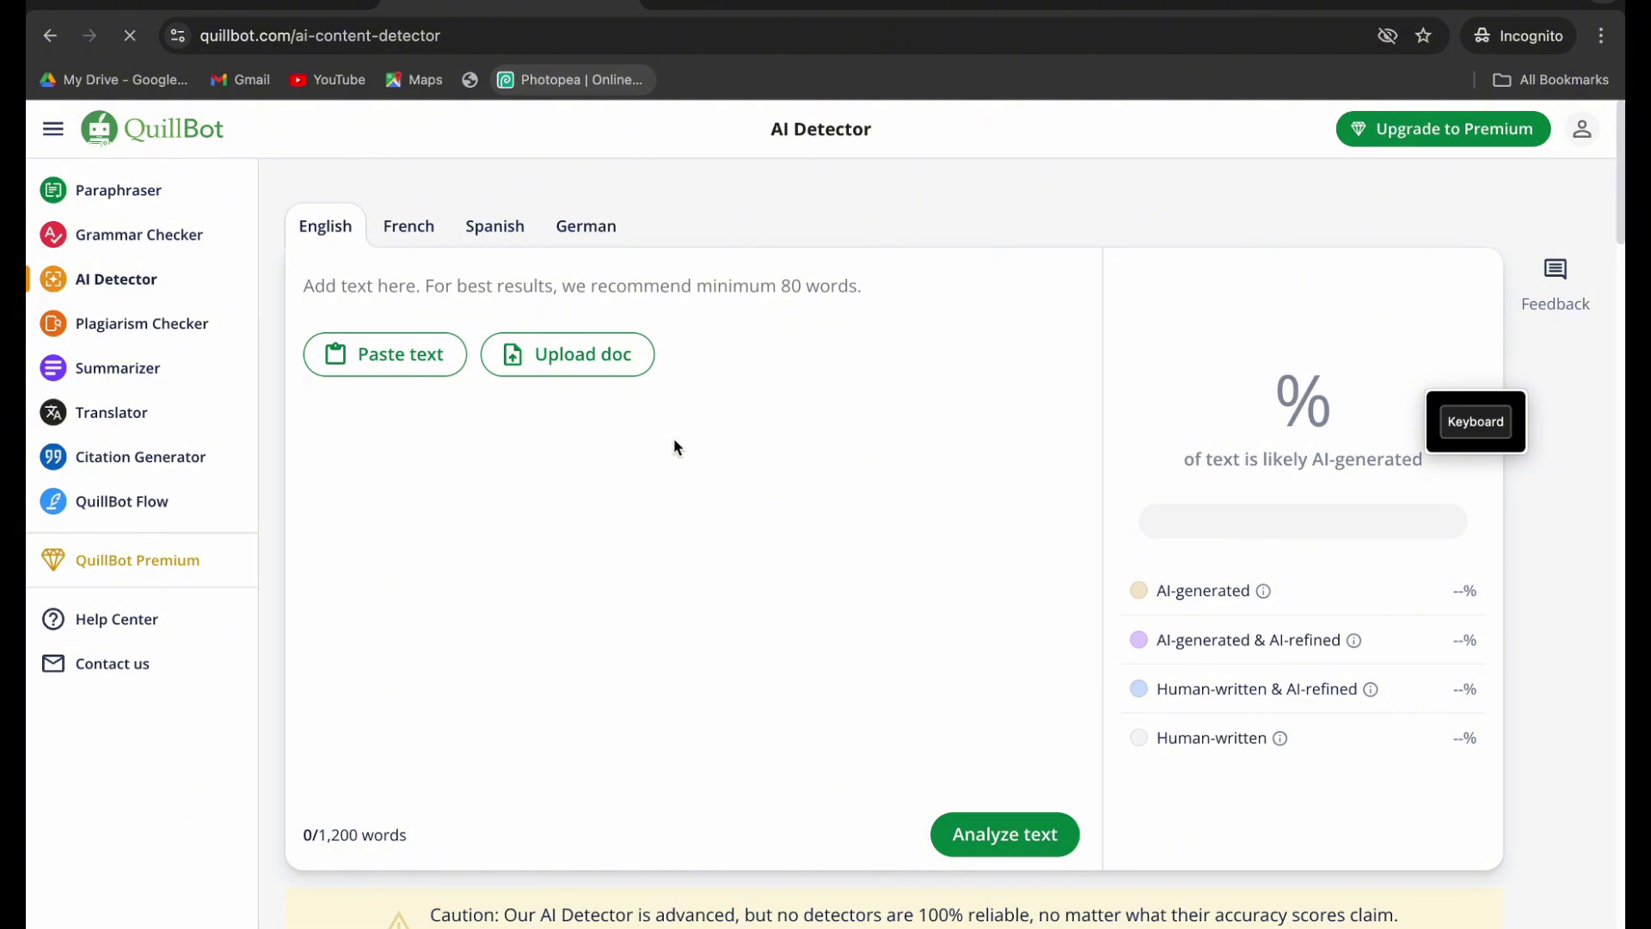
pyautogui.click(426, 358)
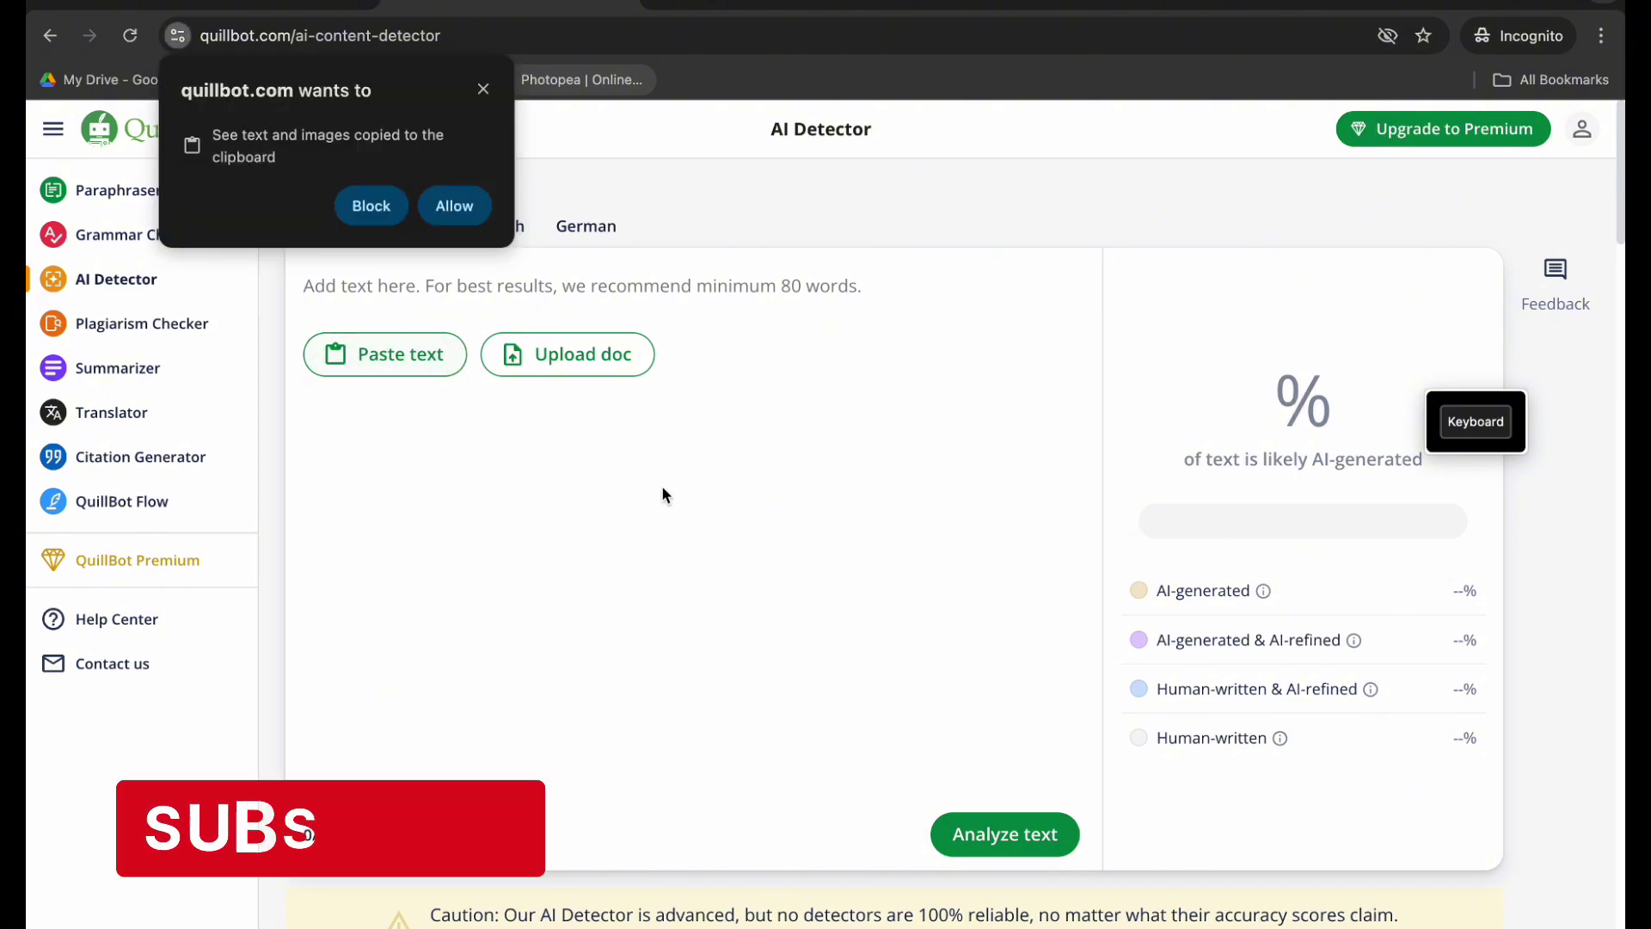
pyautogui.click(439, 203)
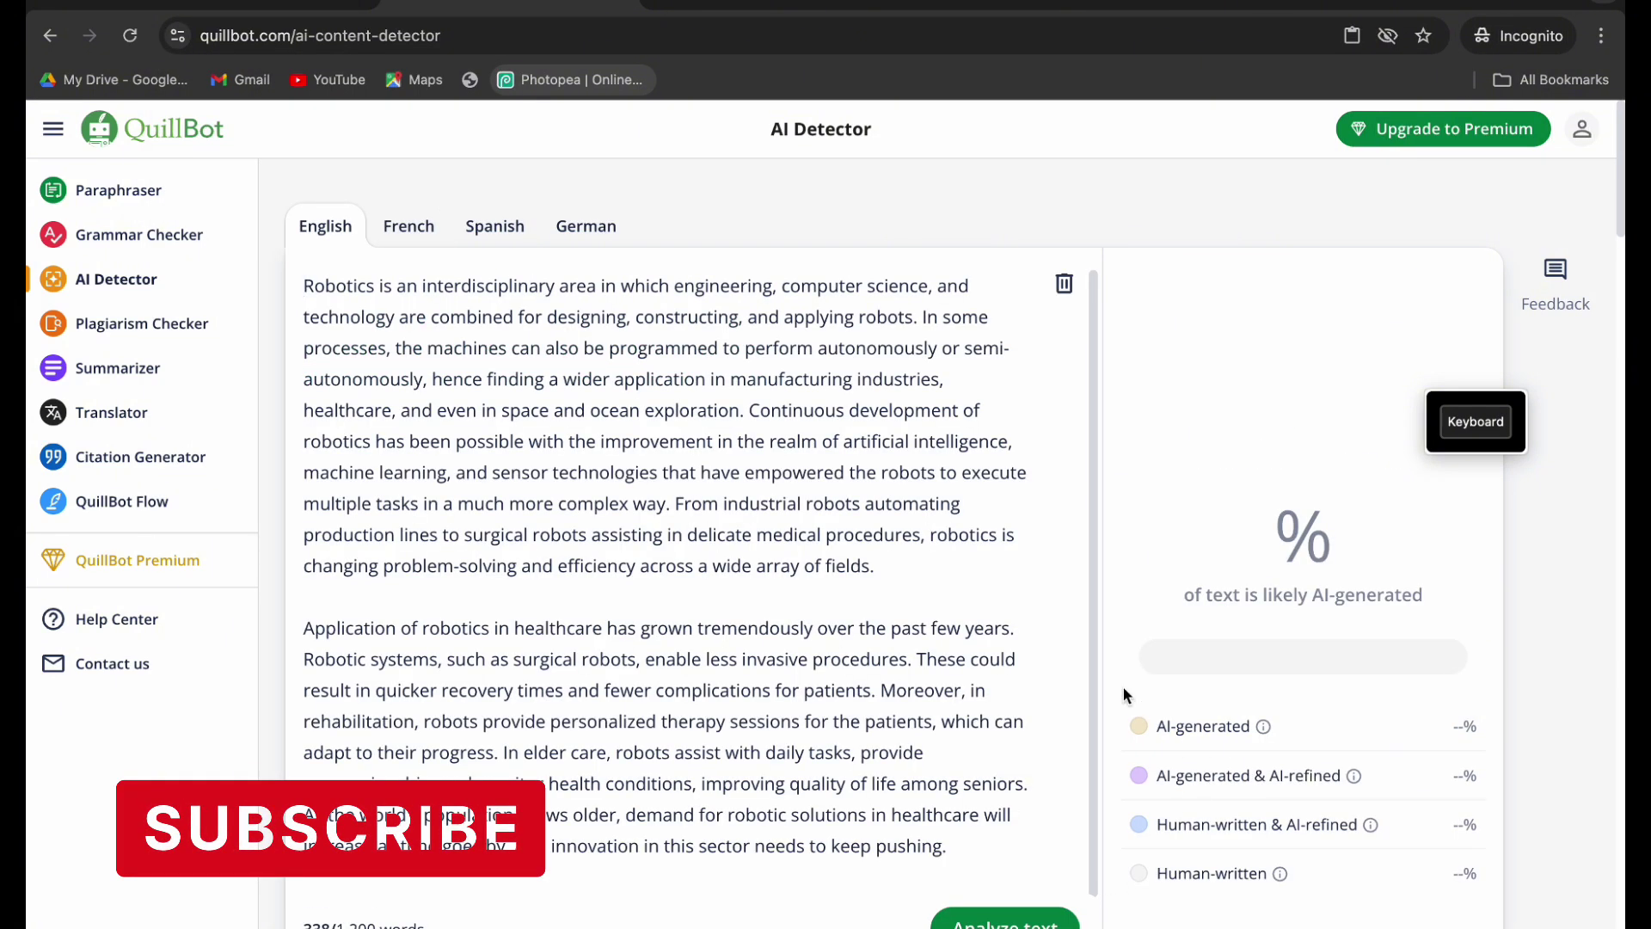
# Step: Analyze the pasted robotics text in QuillBot's AI Detector and highlight the caption under the overall AI score
pyautogui.scroll(-6, 1123, 686)
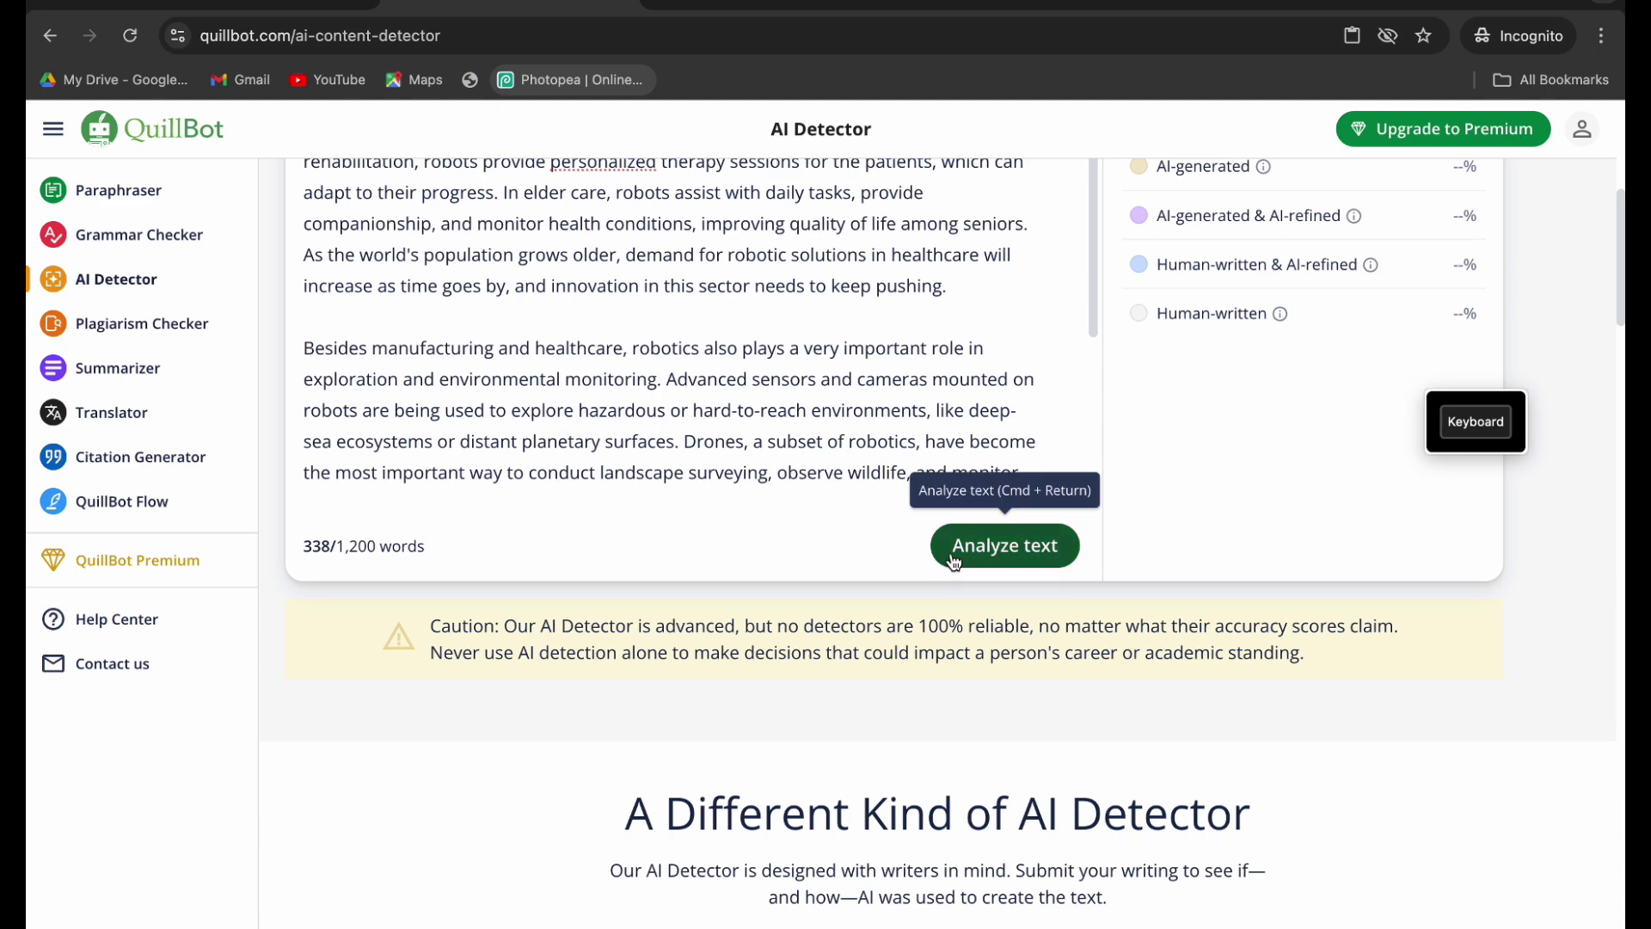
pyautogui.click(955, 560)
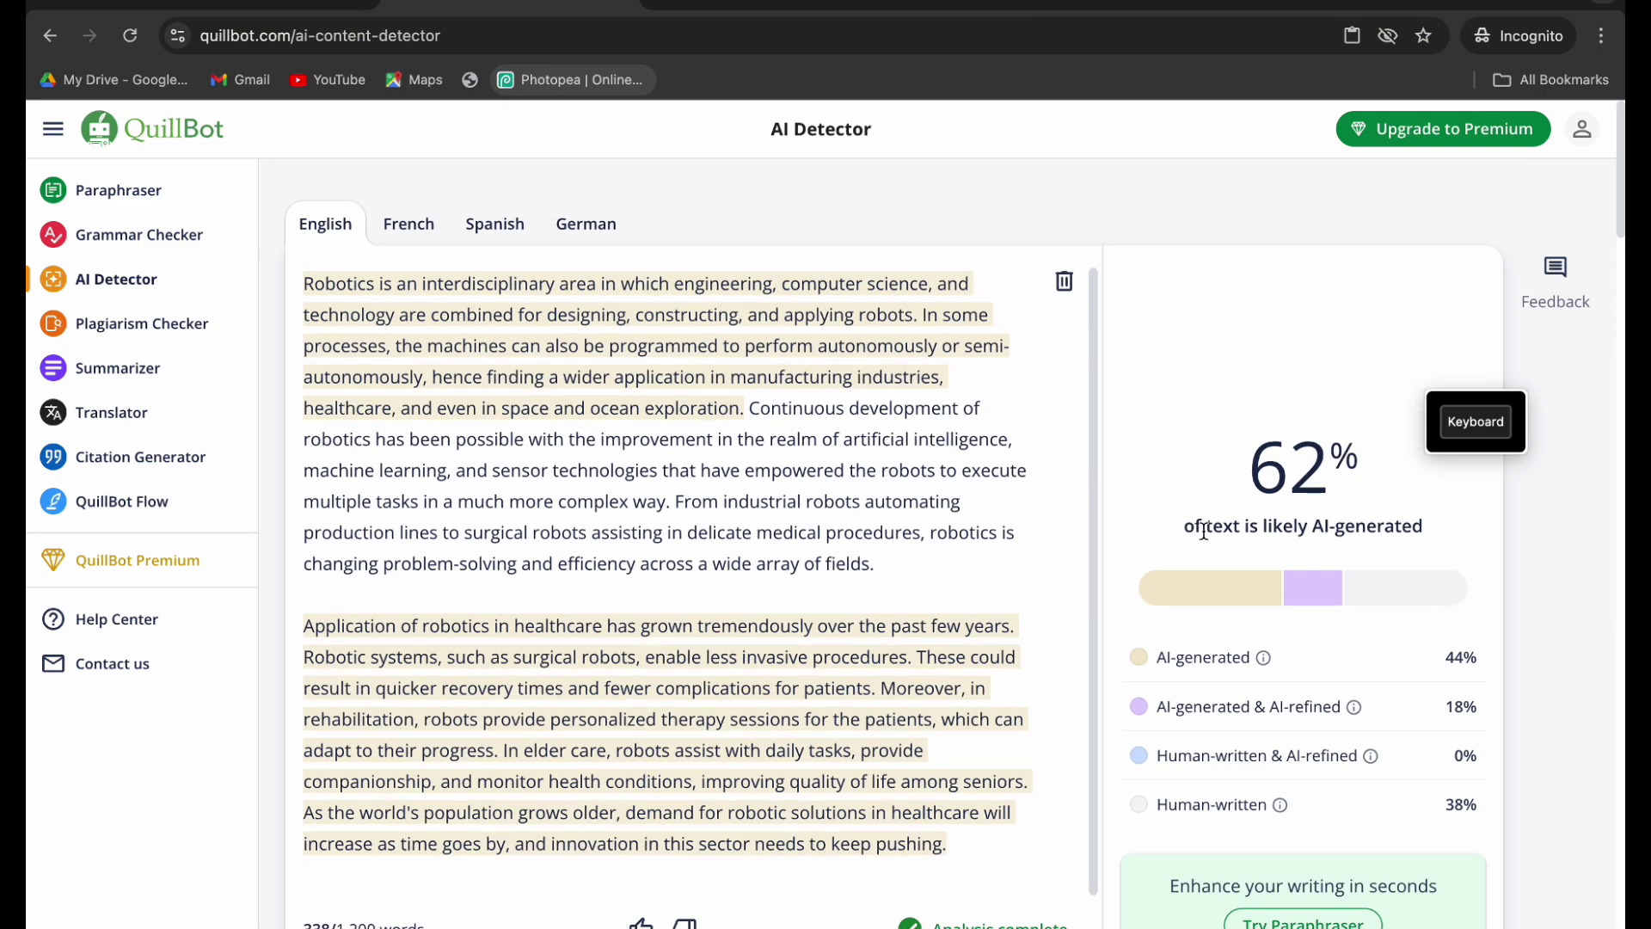
pyautogui.moveTo(1184, 526); pyautogui.dragTo(1482, 524)
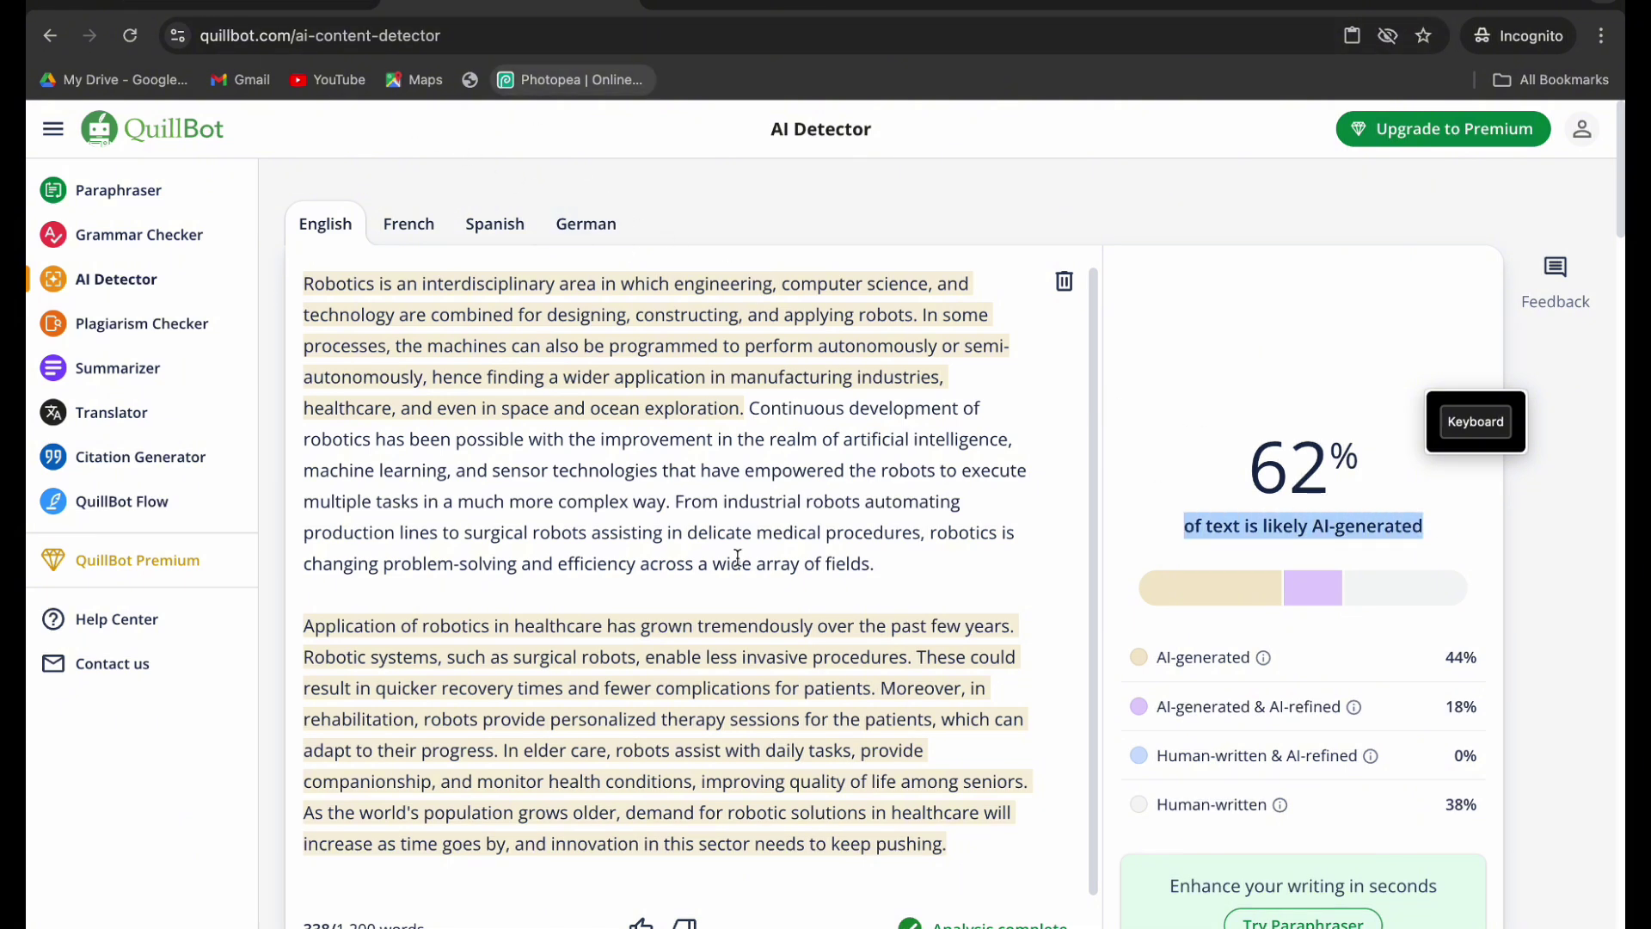
pyautogui.scroll(1, 710, 509)
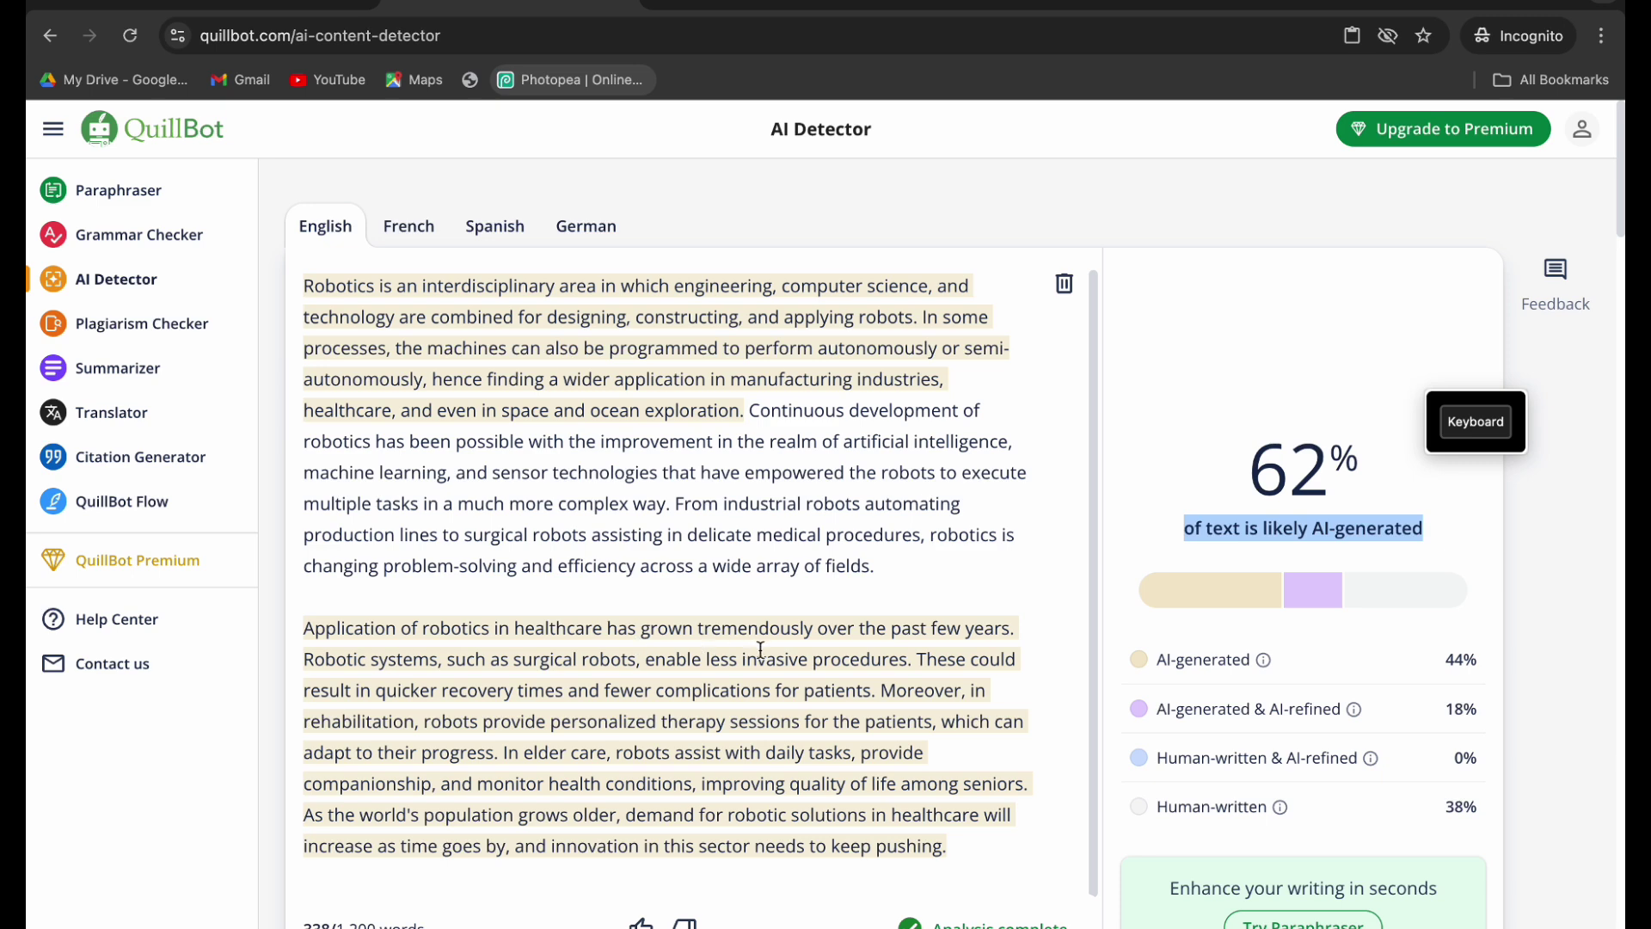
# Step: Try the Academic mode in the incognito Humanize AI editor, open its sign-up page, and leave the incognito window
pyautogui.click(248, 5)
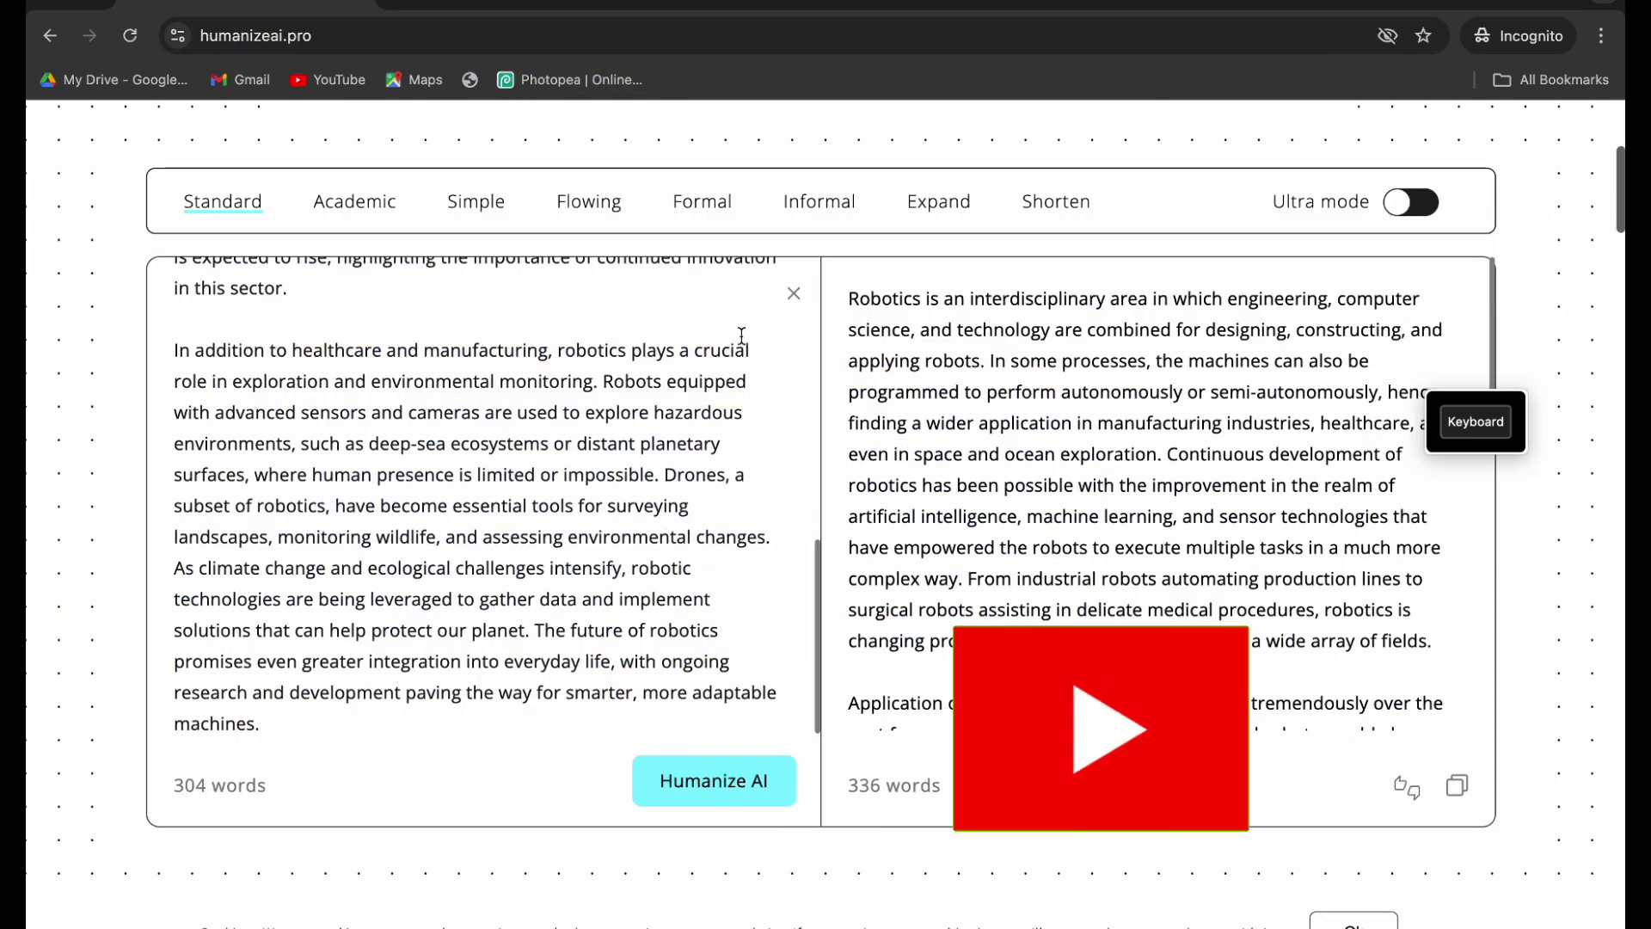
pyautogui.click(367, 198)
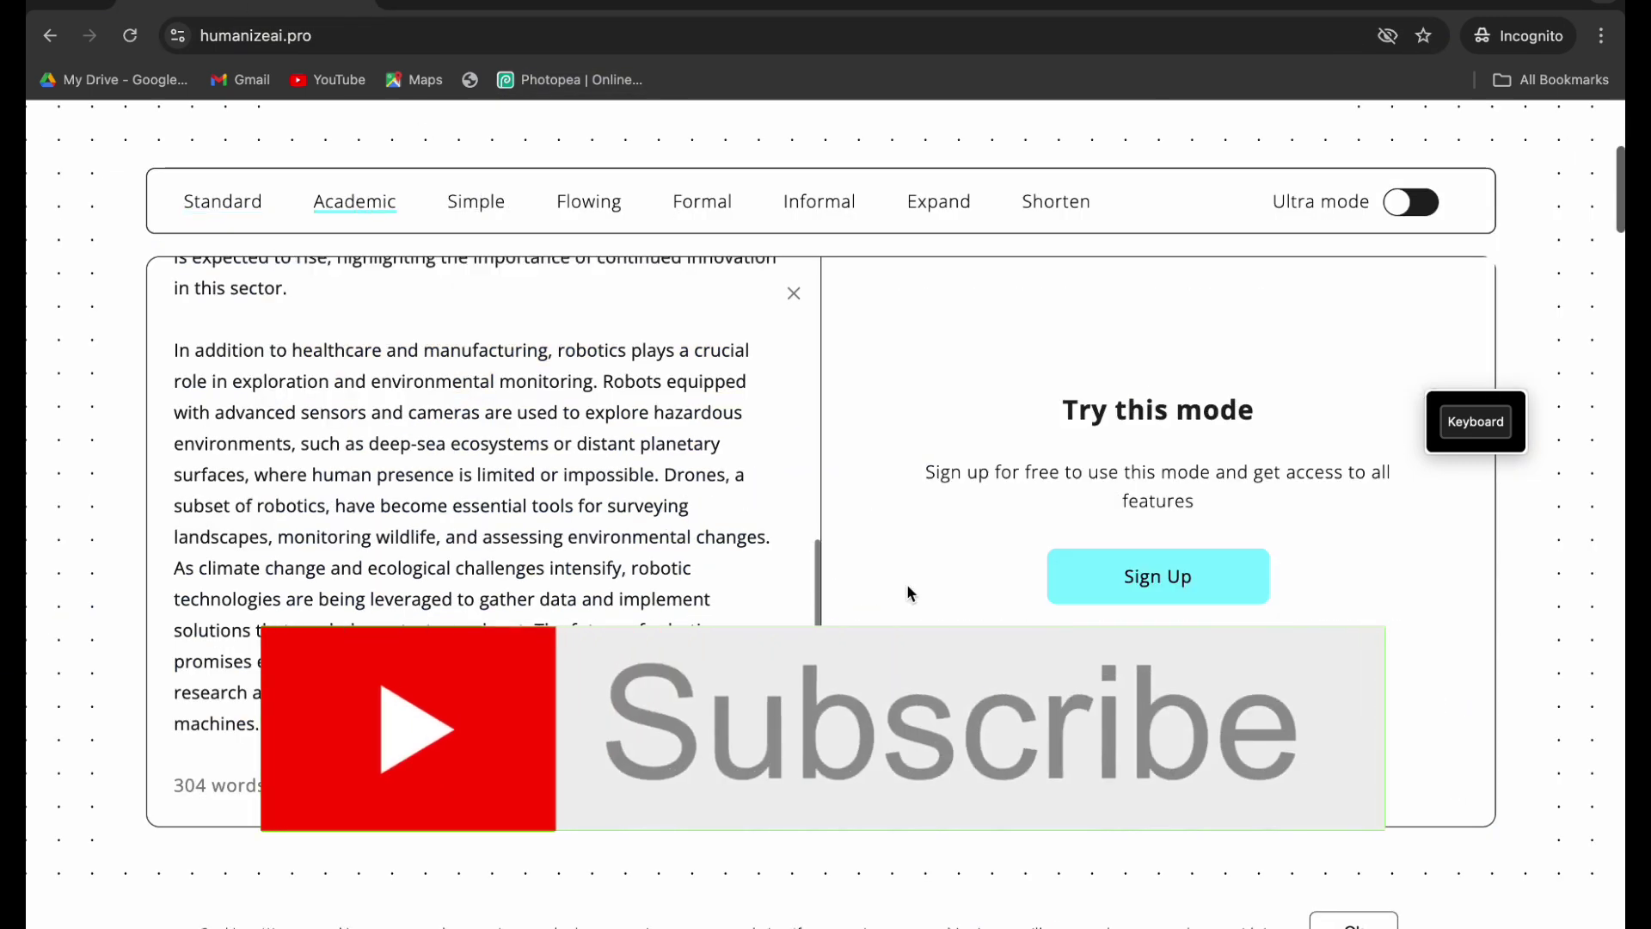
pyautogui.click(1195, 593)
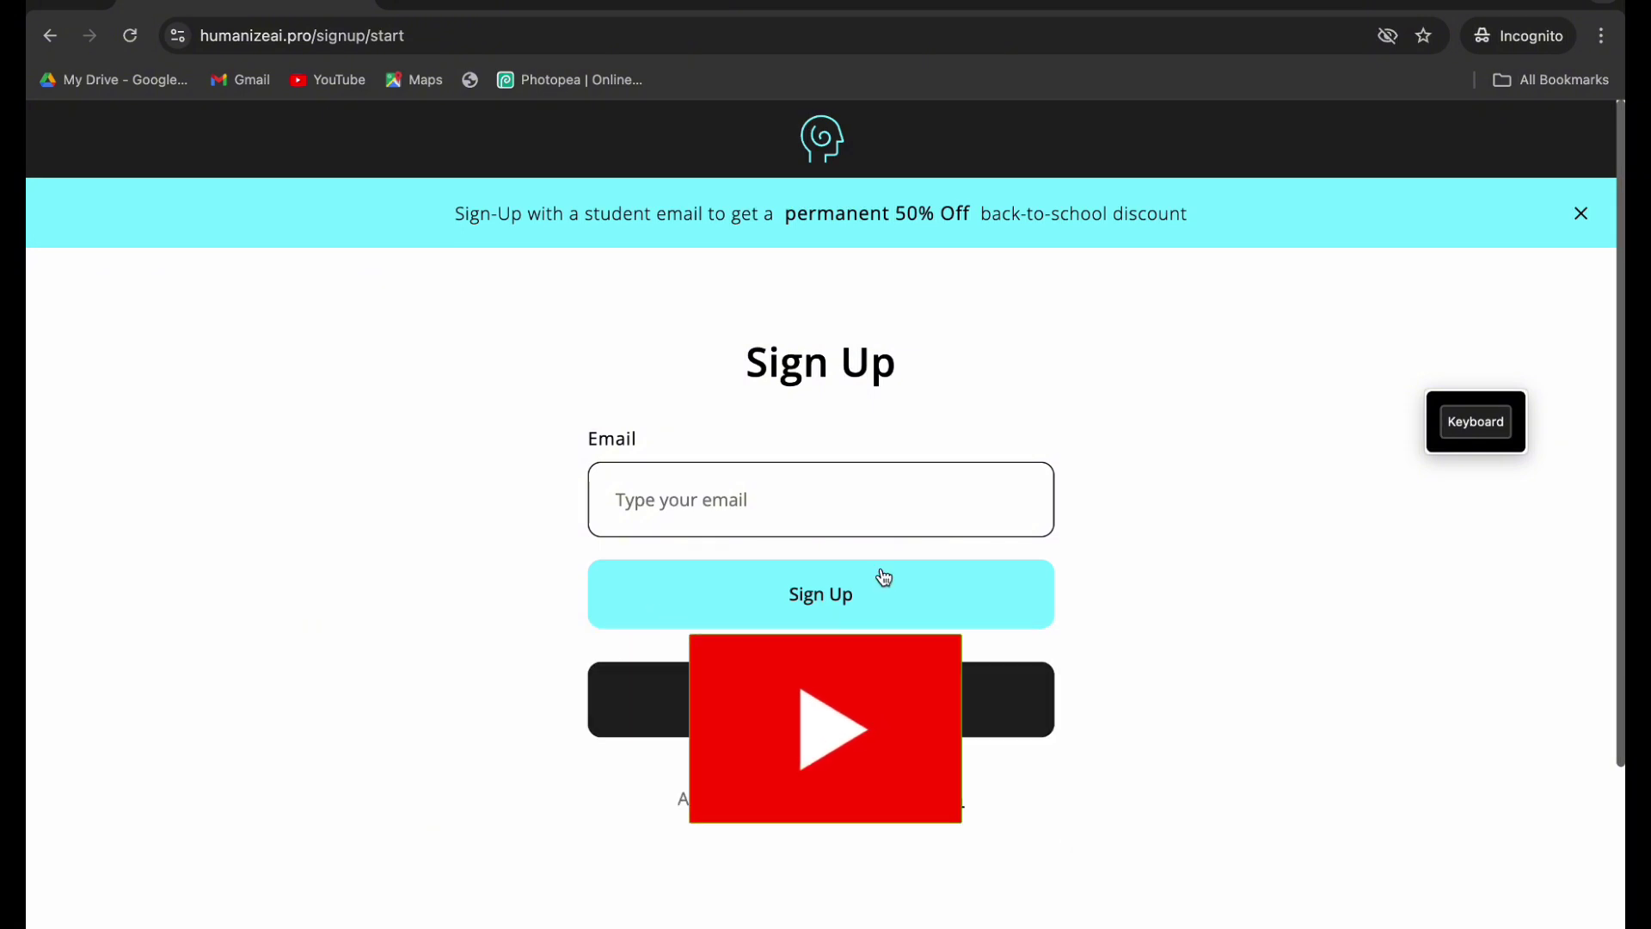
pyautogui.click(1602, 64)
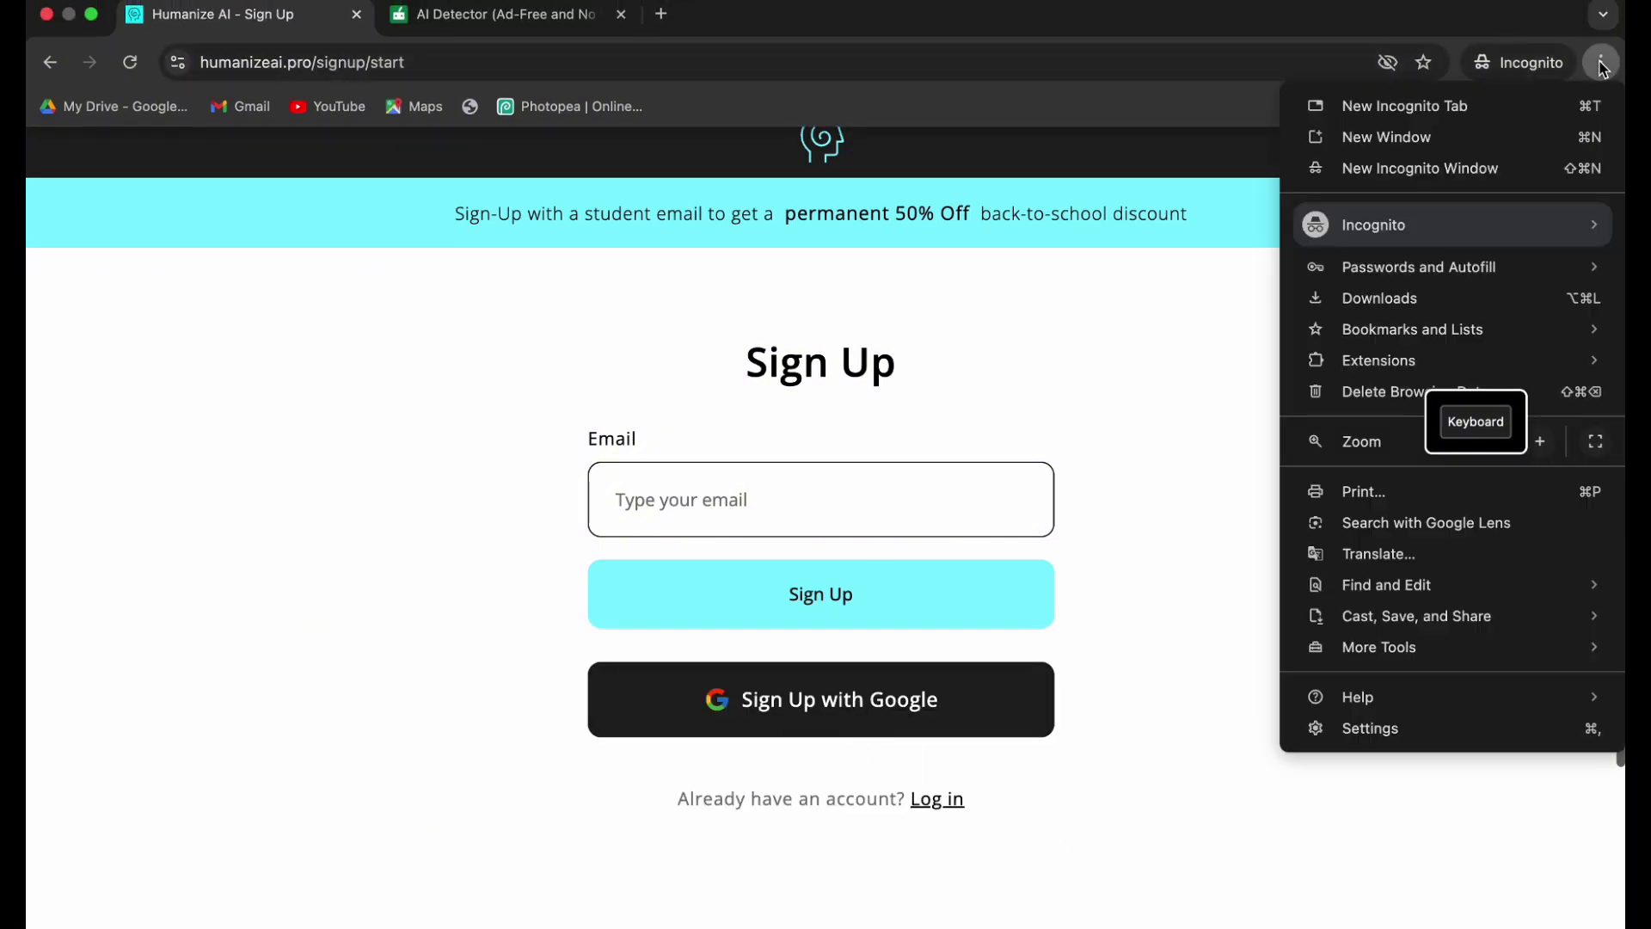
pyautogui.click(45, 27)
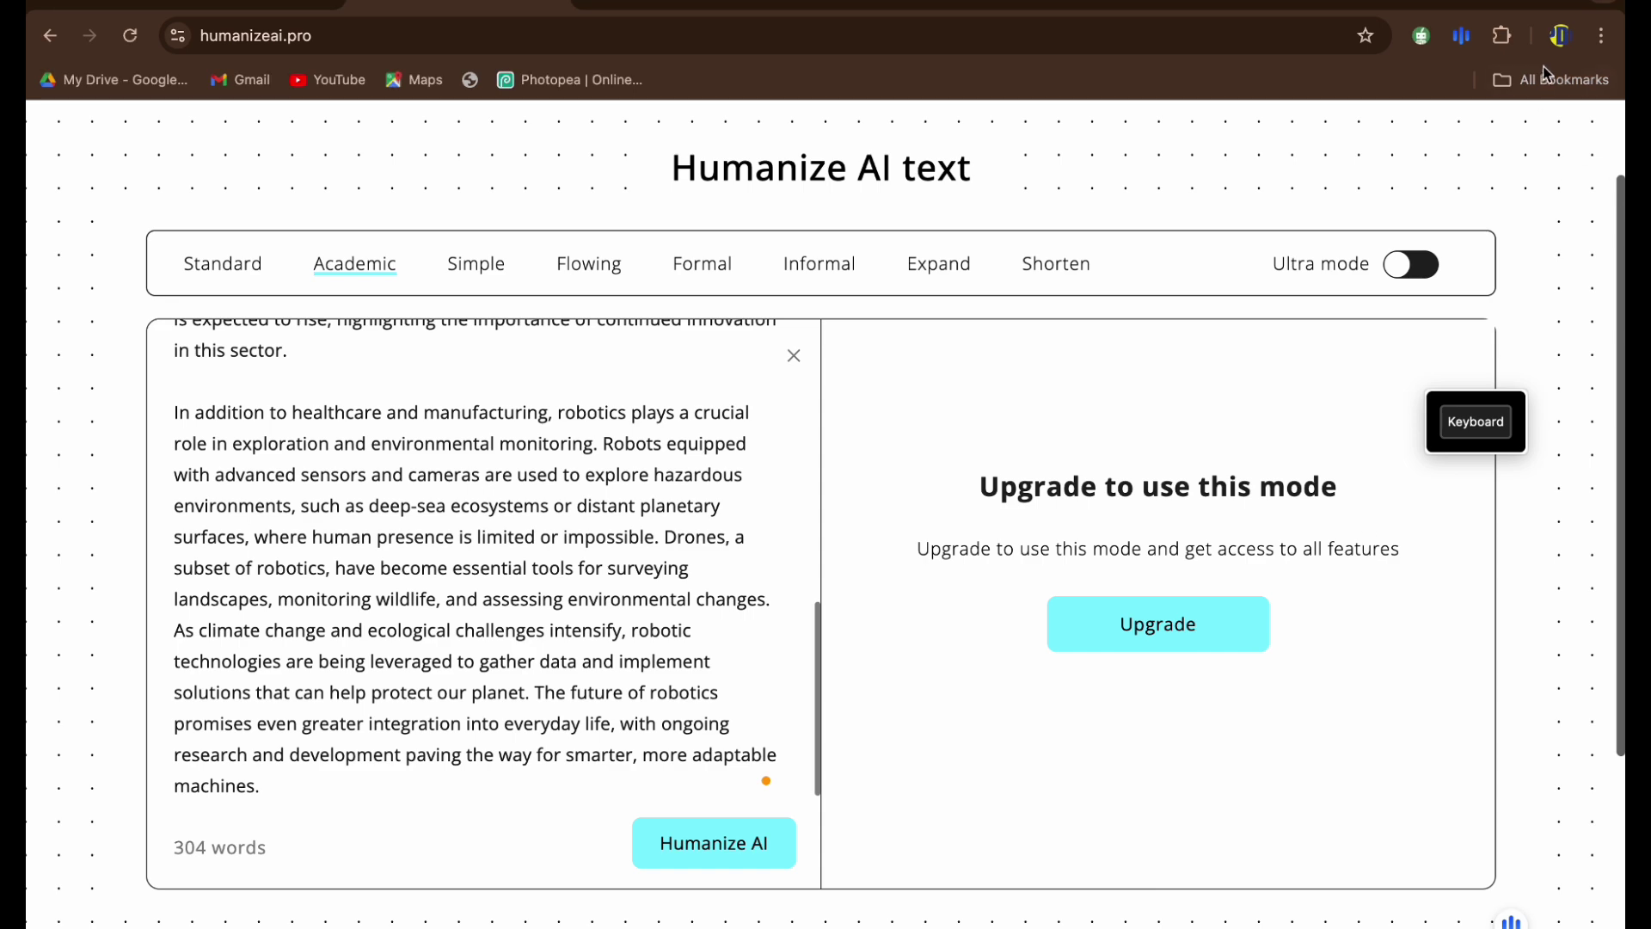
# Step: Switch to another Chrome profile, search for "humanizeai,pro" there and open the HumanizeAI.pro site
pyautogui.click(1559, 43)
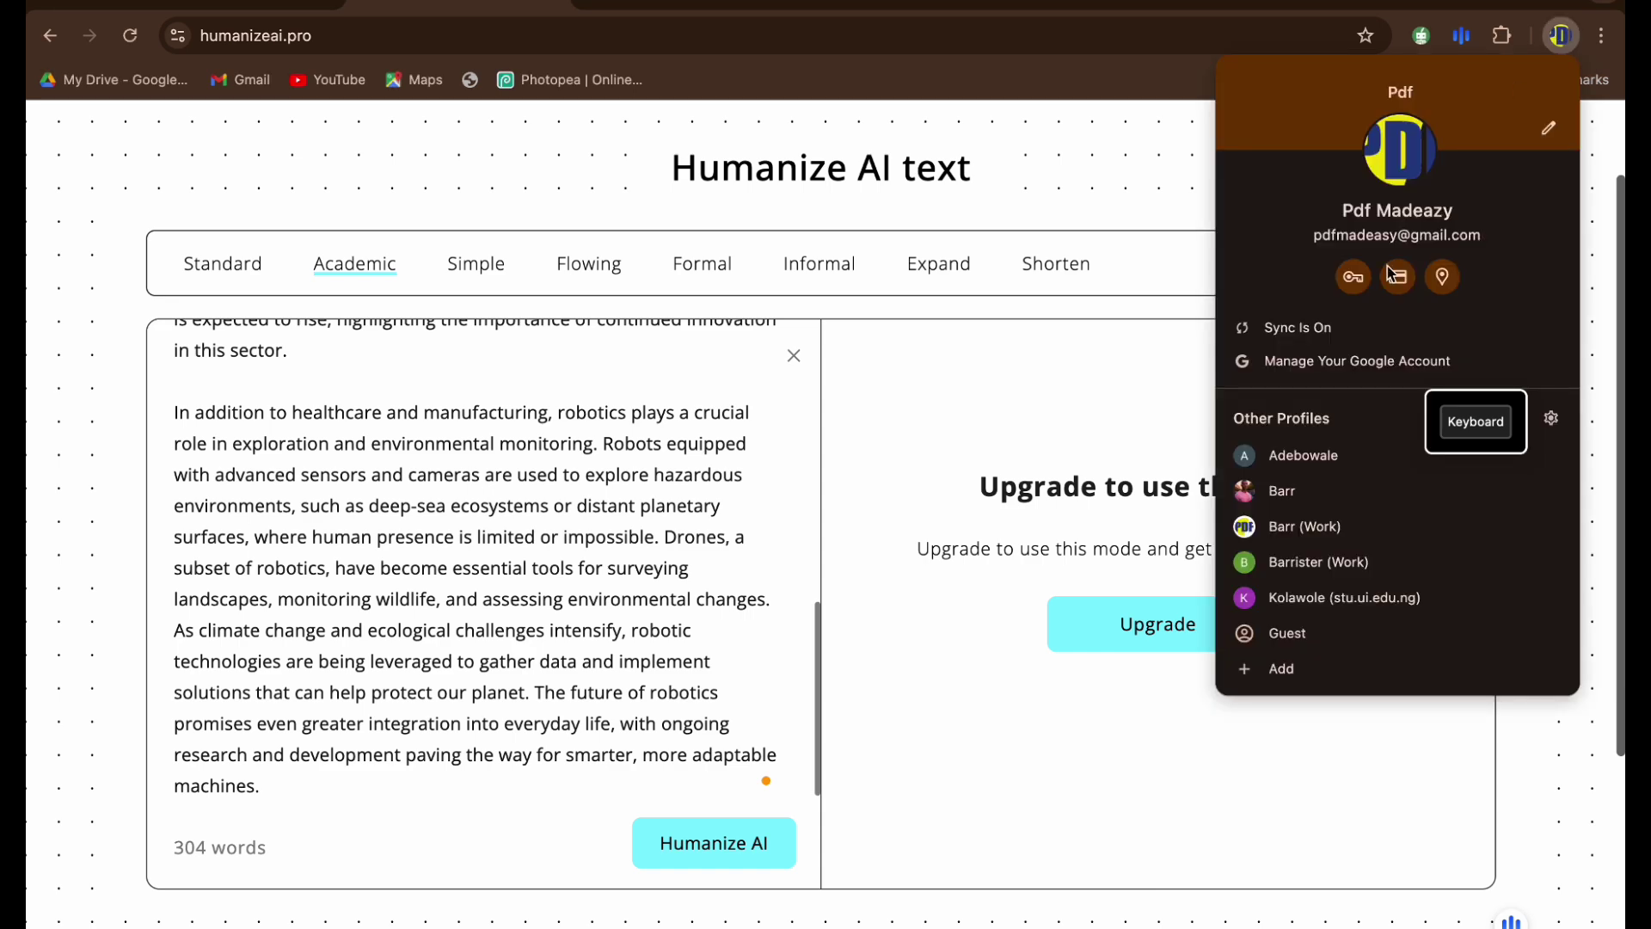
pyautogui.click(1312, 458)
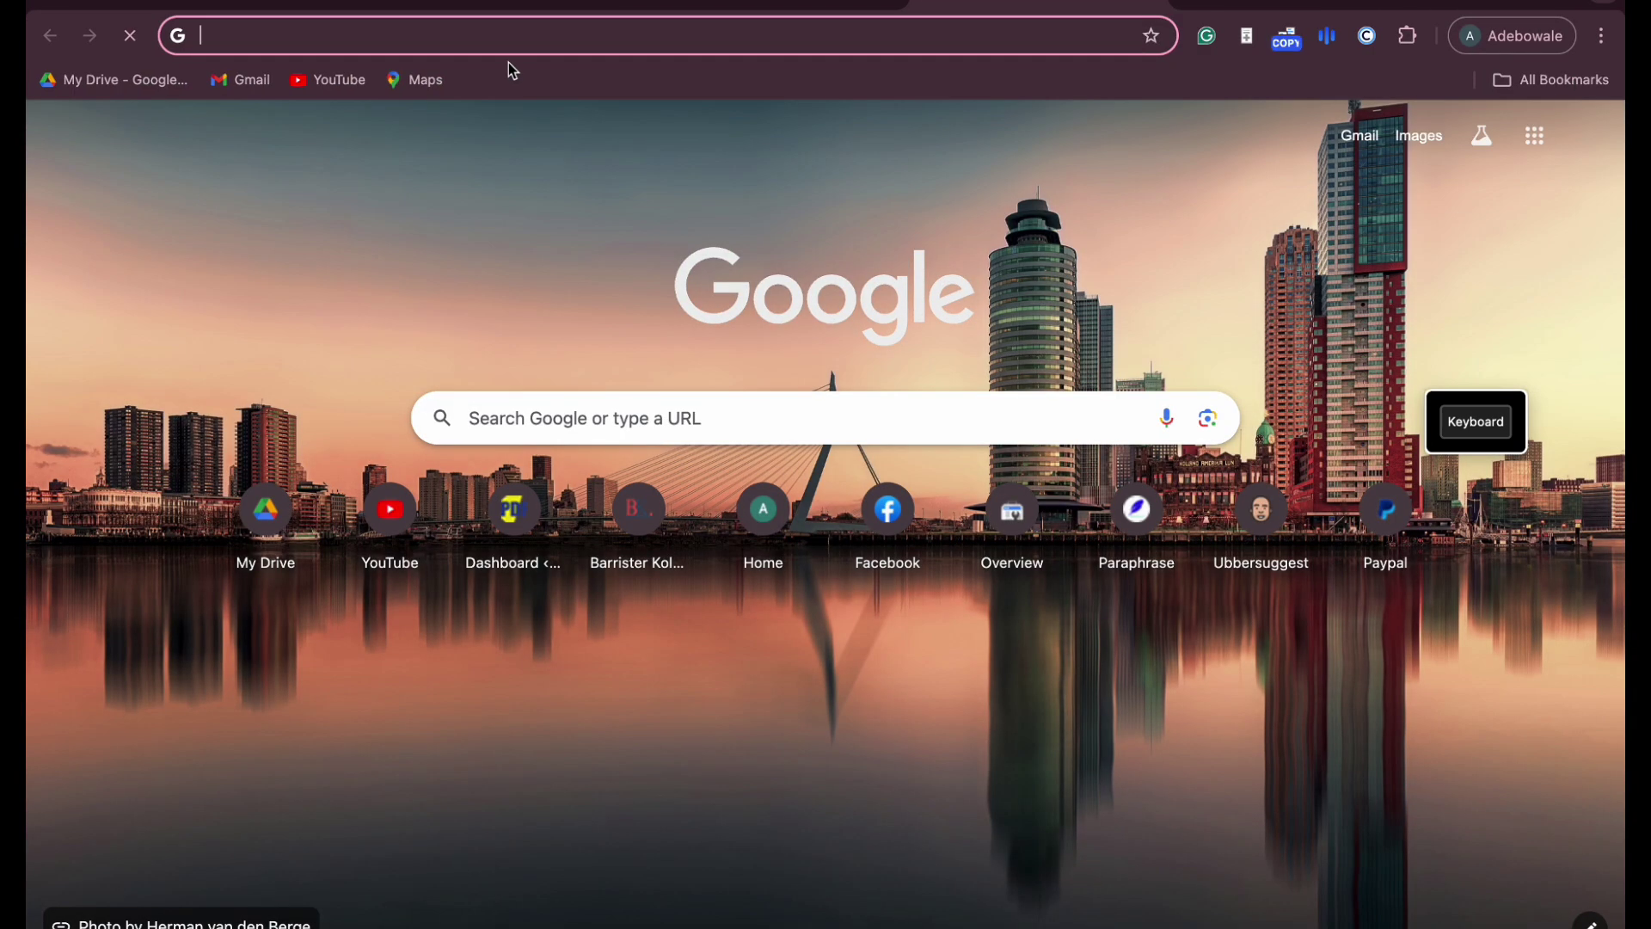
pyautogui.write('huma')
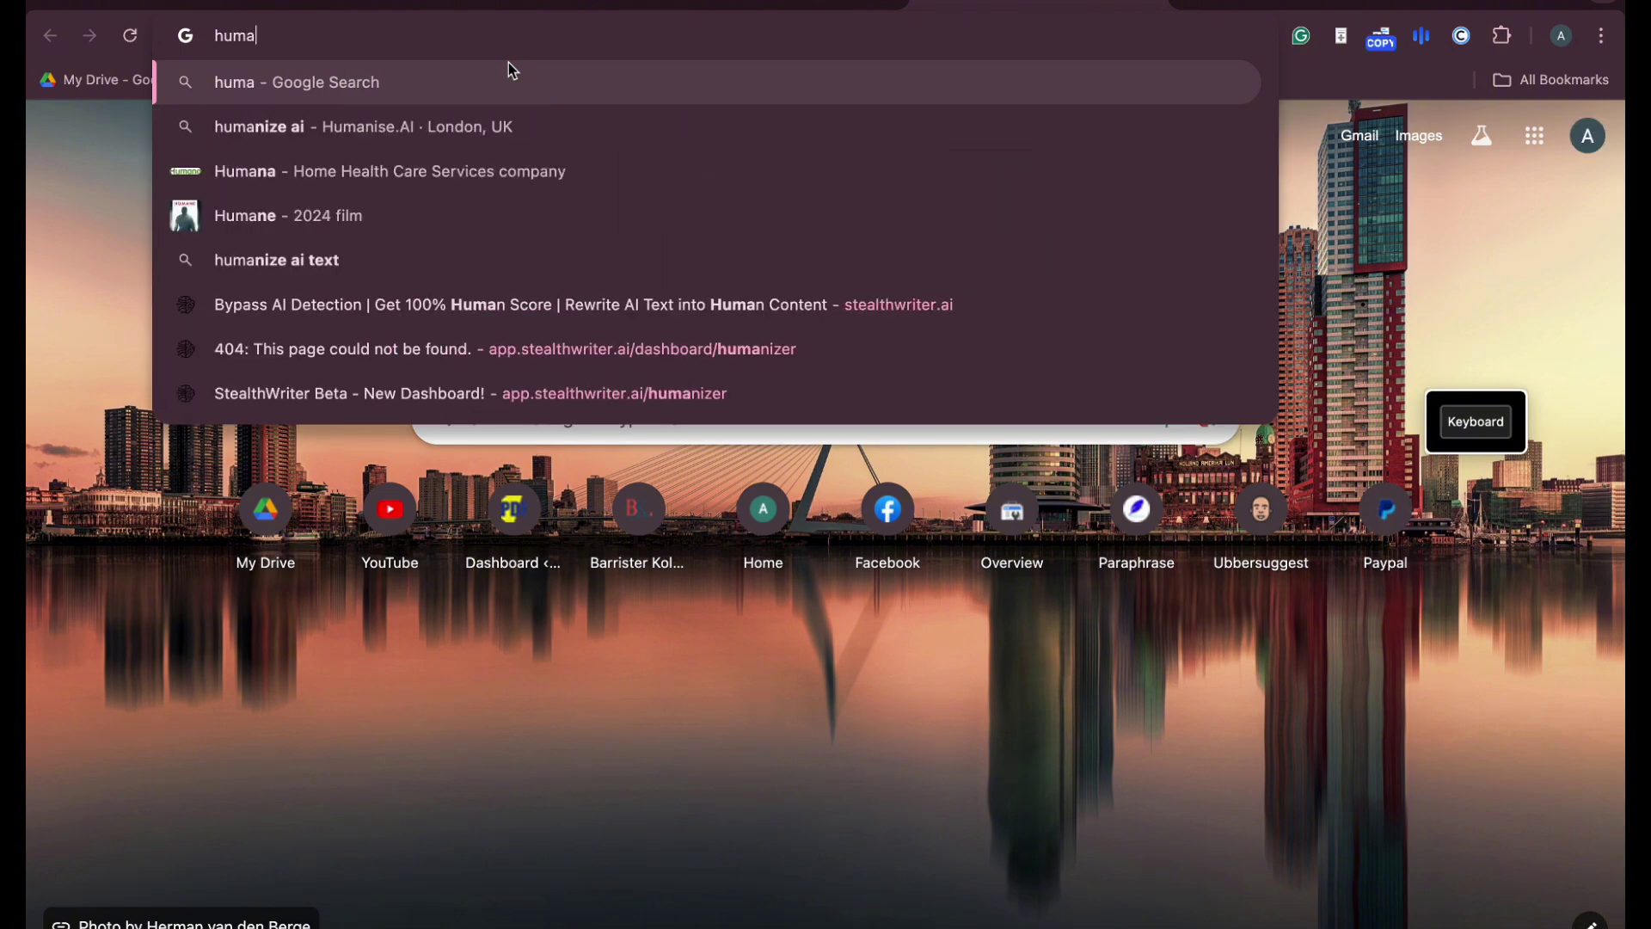
pyautogui.write('n')
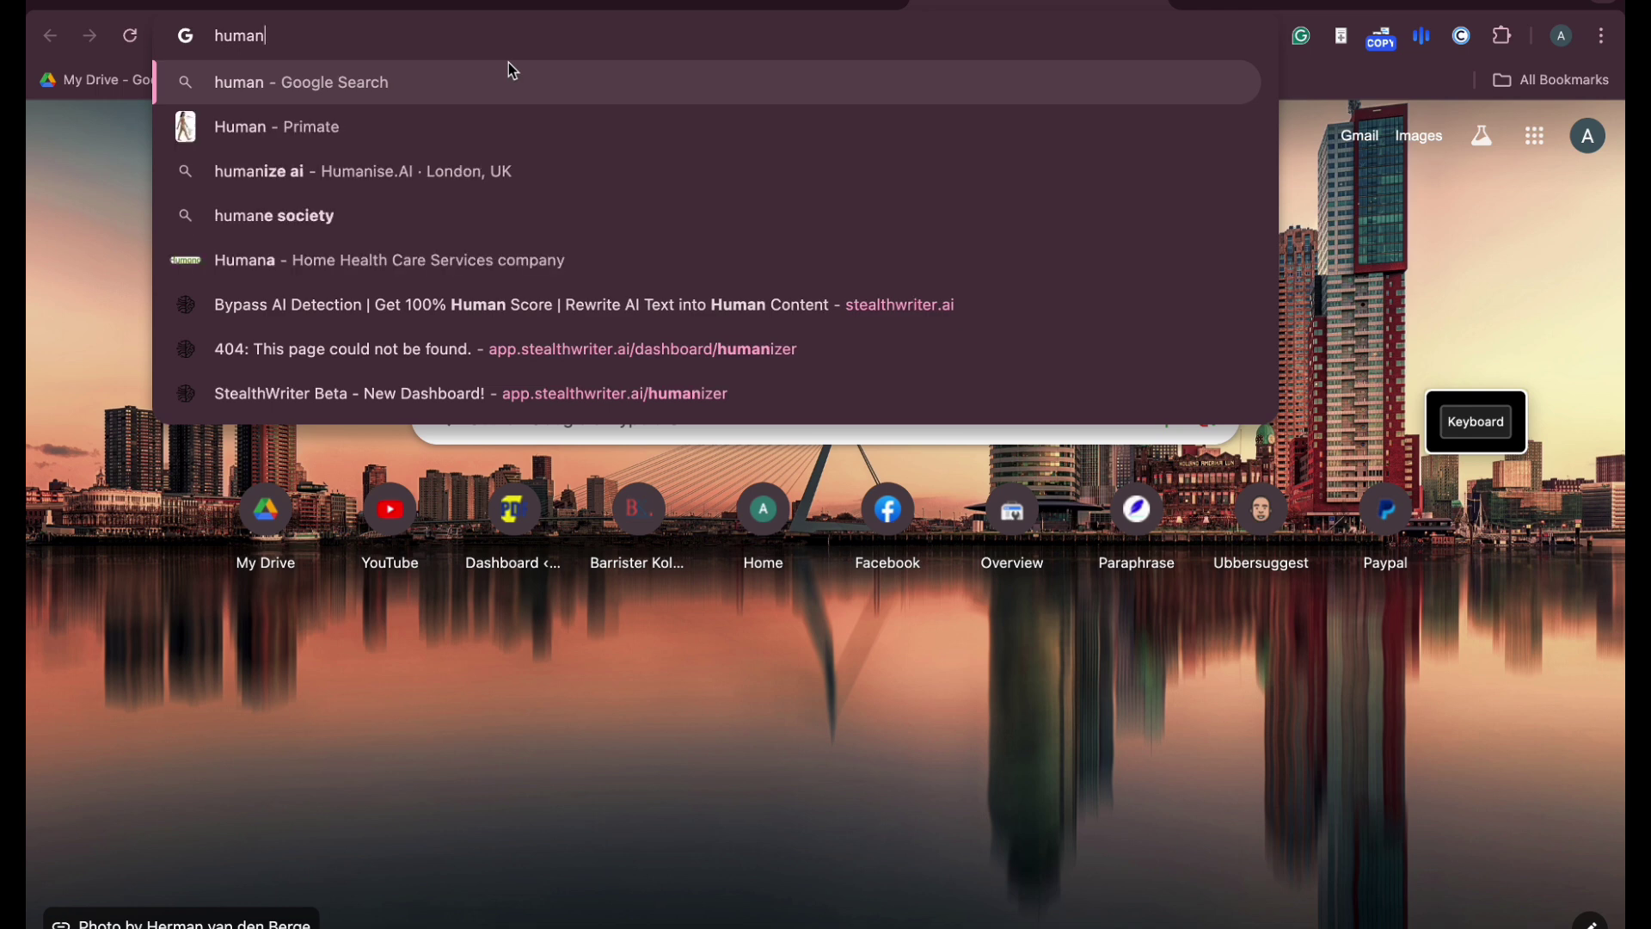
pyautogui.write('ize')
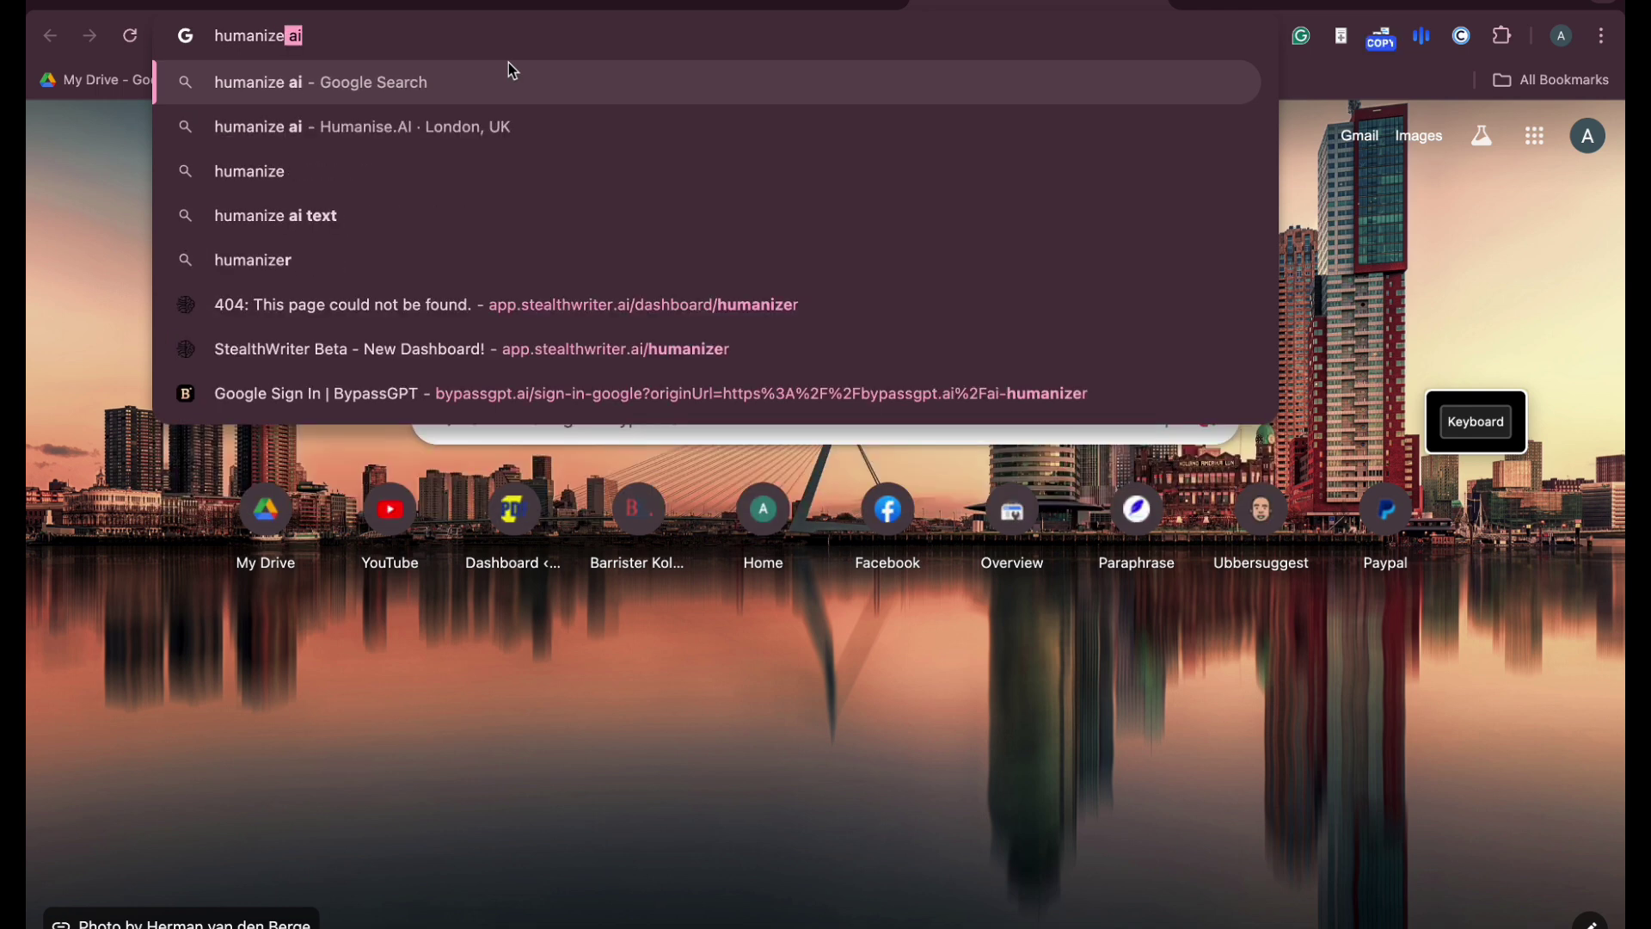
pyautogui.write('ai')
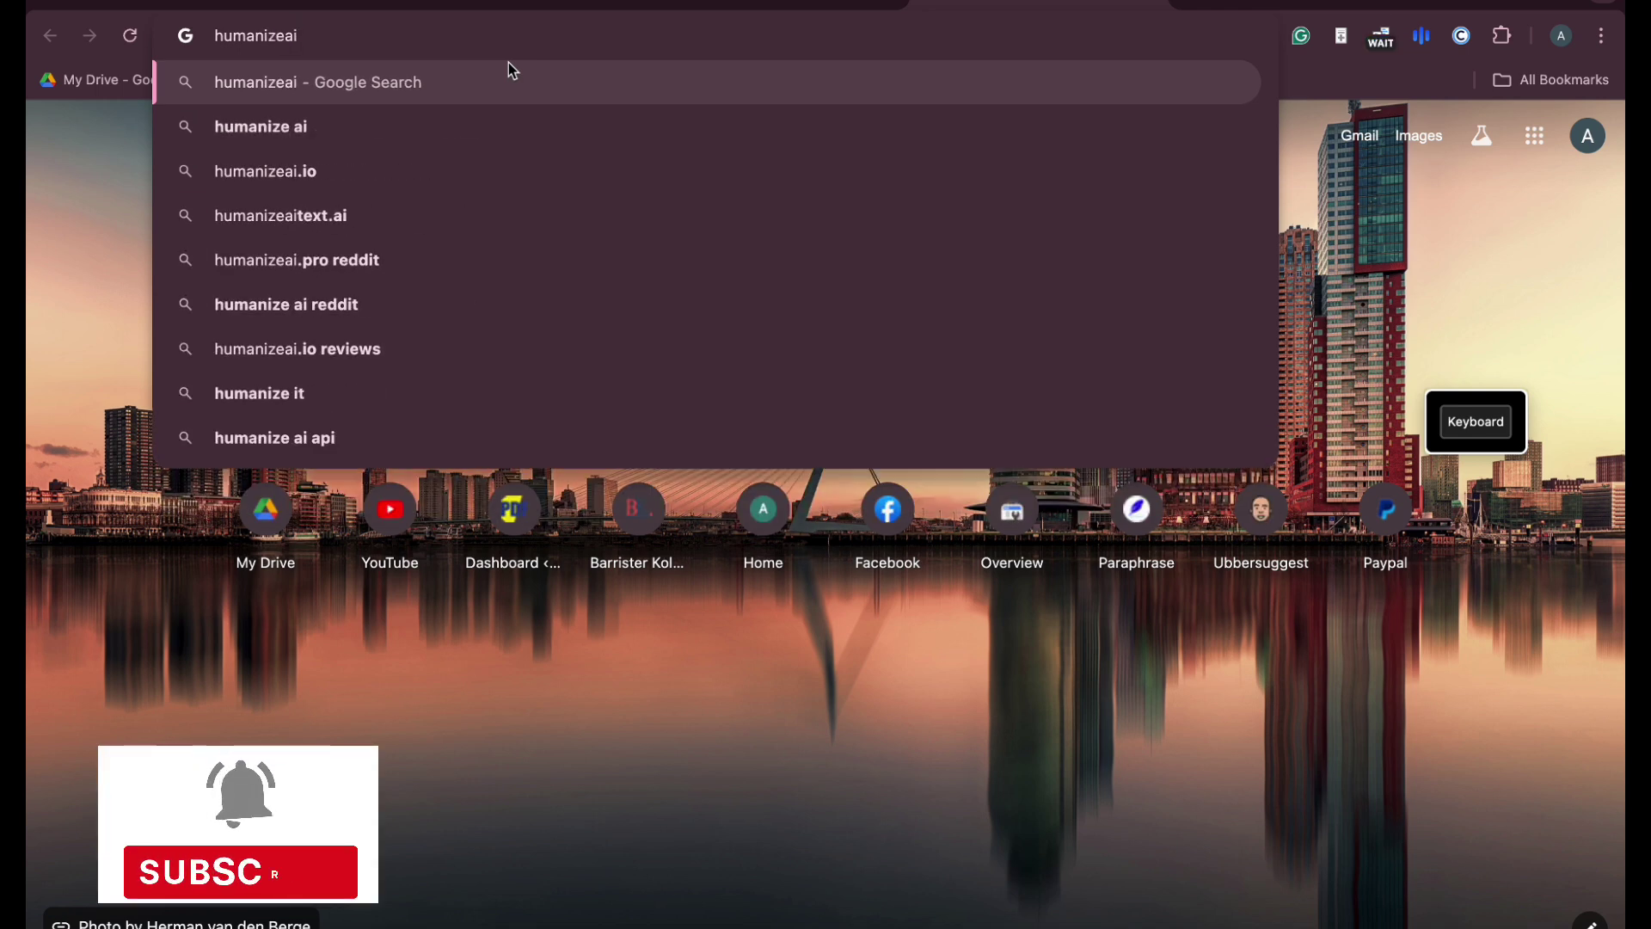
pyautogui.write(',pro')
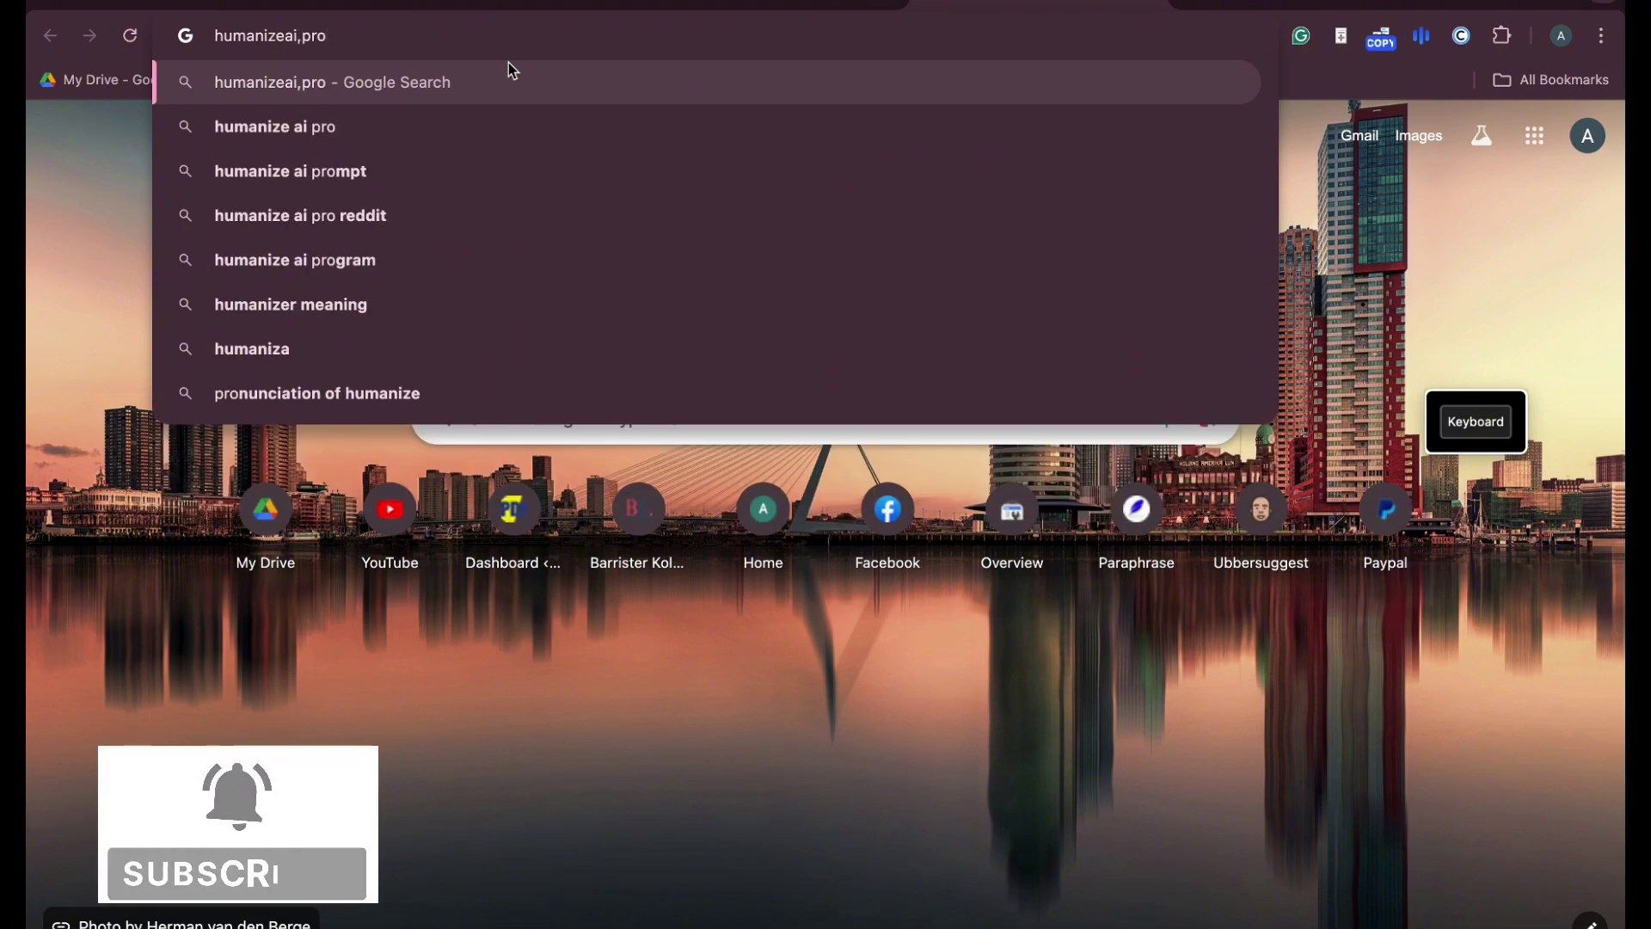
pyautogui.press('Return')
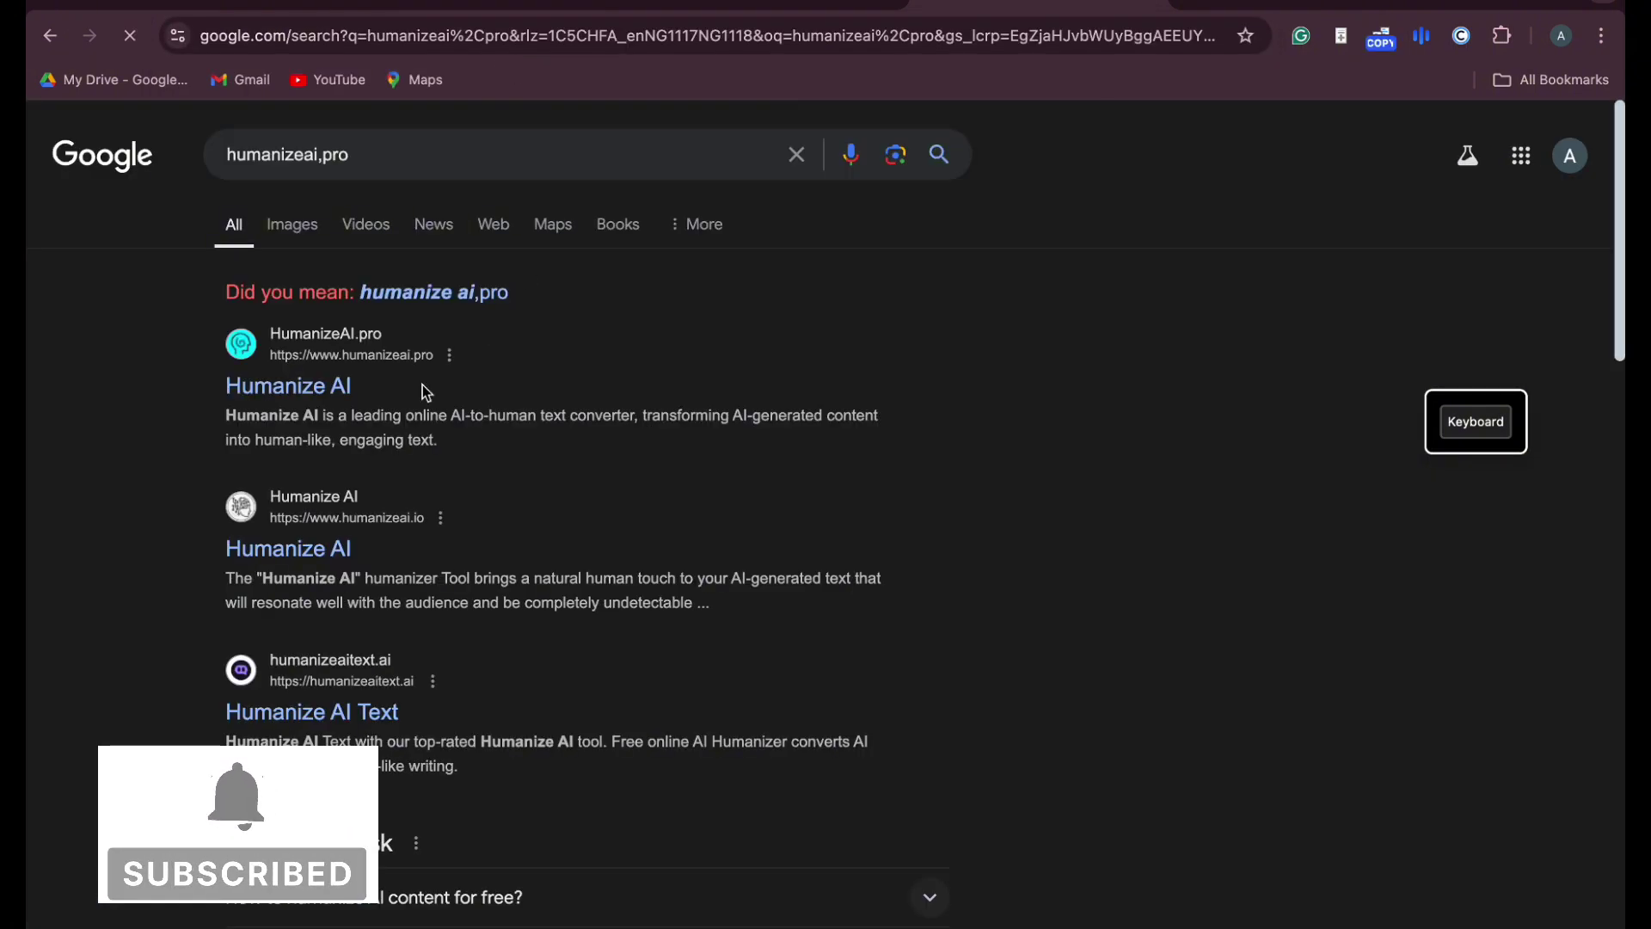
pyautogui.click(279, 396)
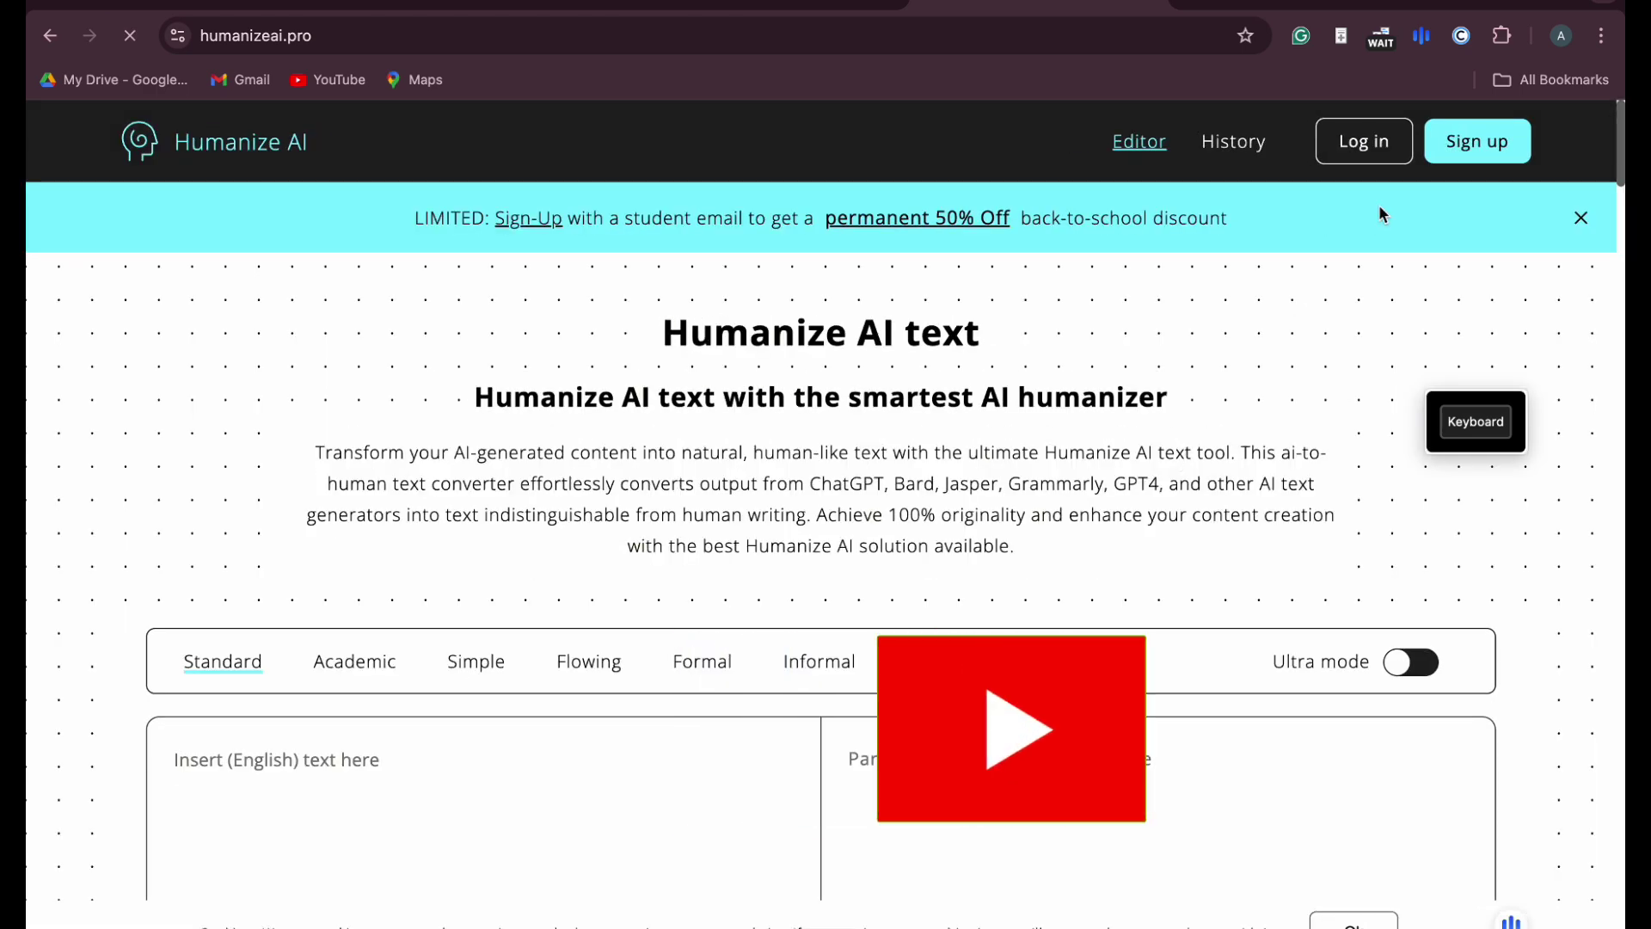
# Step: Paste the already humanized robotics text into the Humanize AI editor and humanize it again in Standard mode with Ultra mode off
pyautogui.scroll(-2, 1376, 228)
pyautogui.scroll(-7, 1416, 250)
pyautogui.scroll(9, 1416, 250)
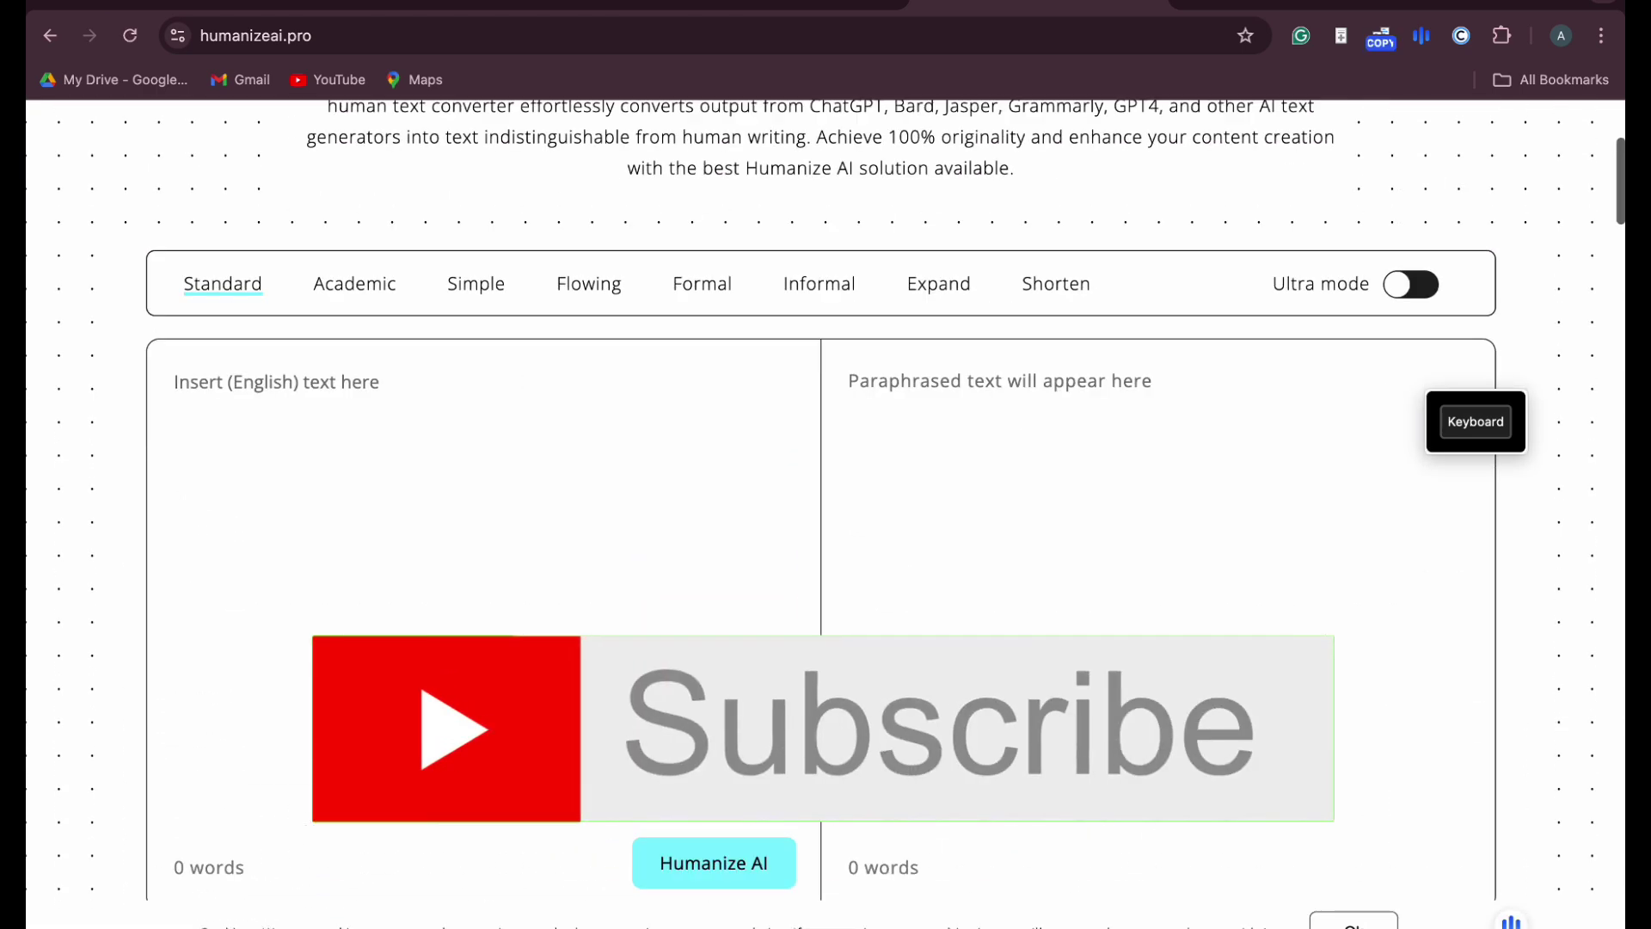
pyautogui.click(566, 778)
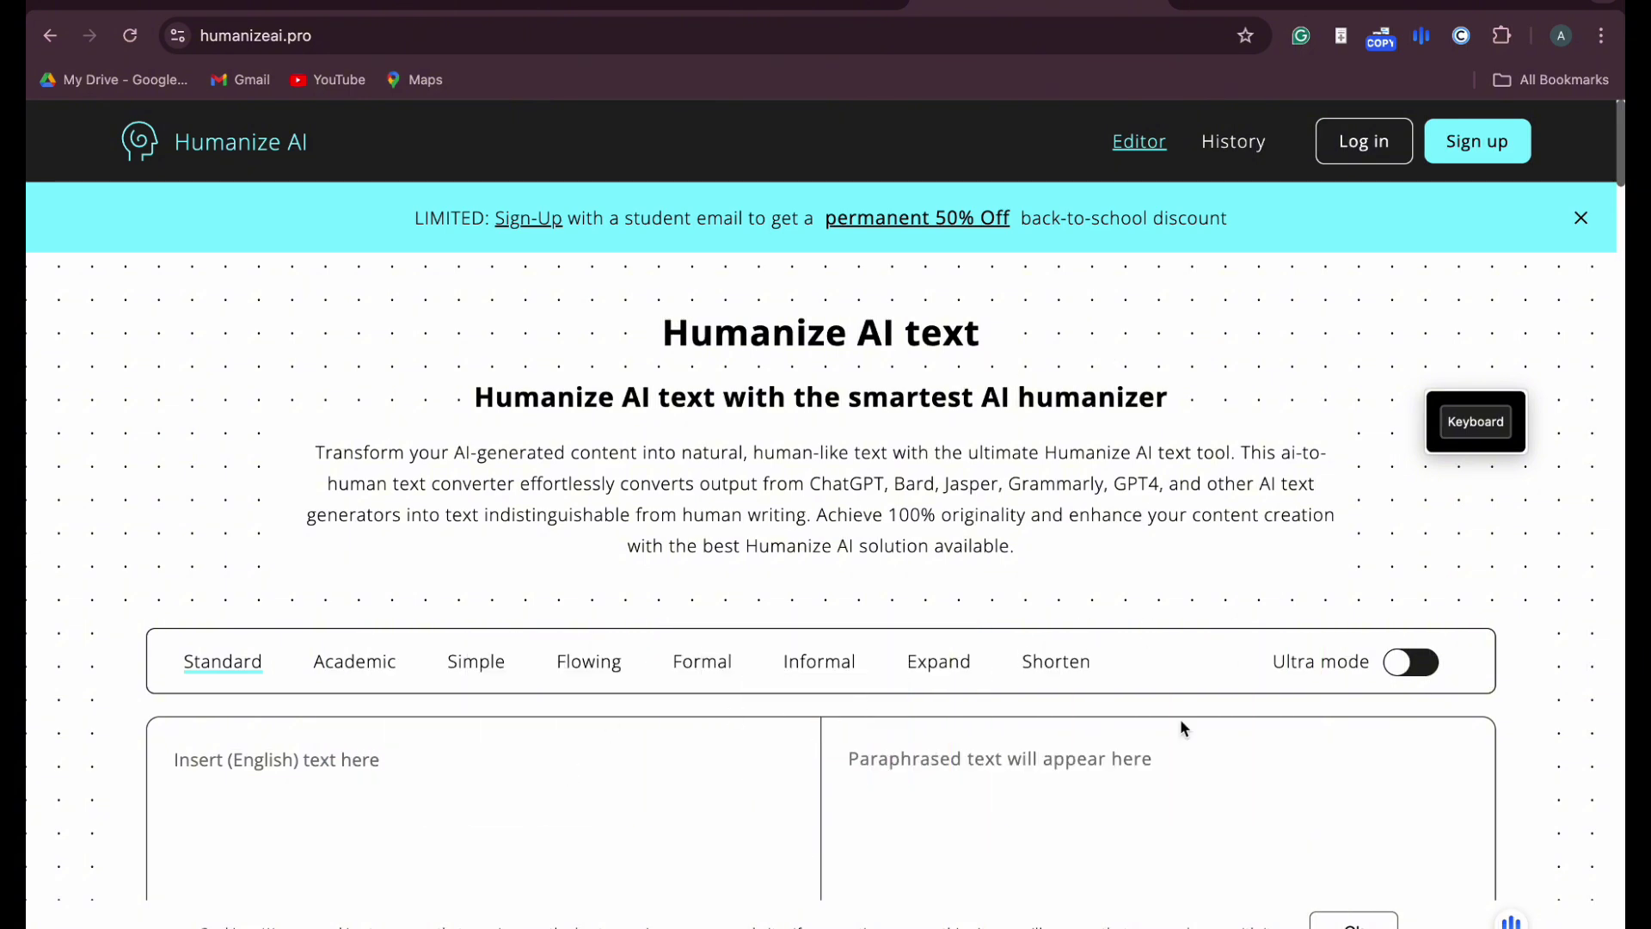
pyautogui.scroll(-2, 1192, 714)
pyautogui.press('super+v')
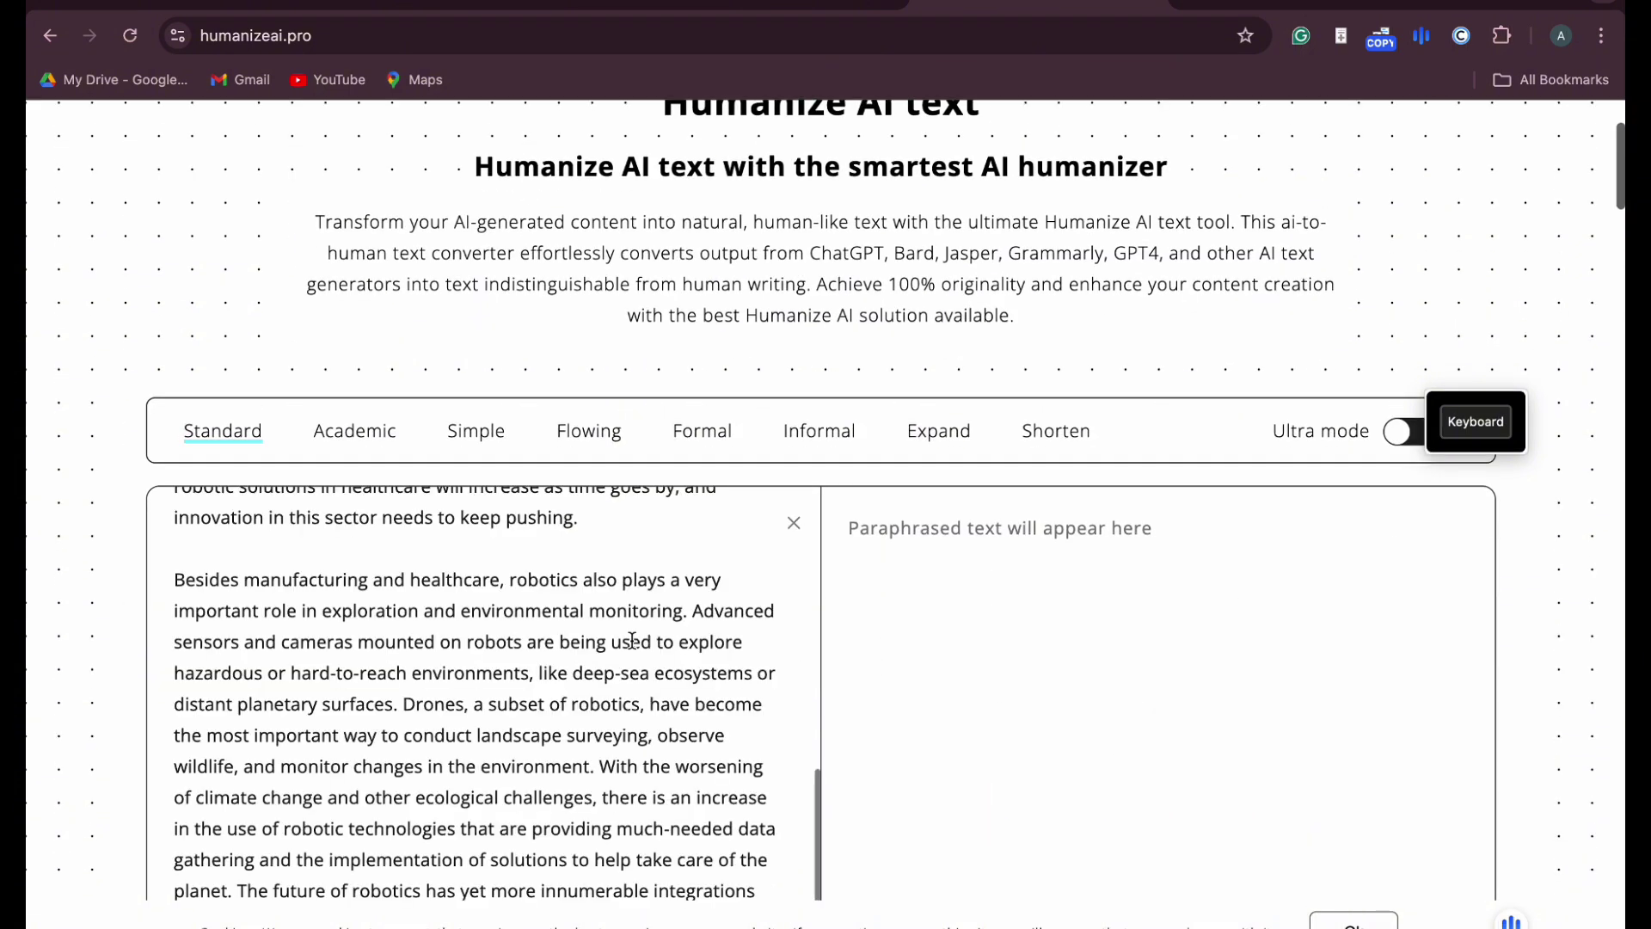
pyautogui.scroll(-4, 798, 665)
pyautogui.click(738, 606)
pyautogui.scroll(4, 821, 570)
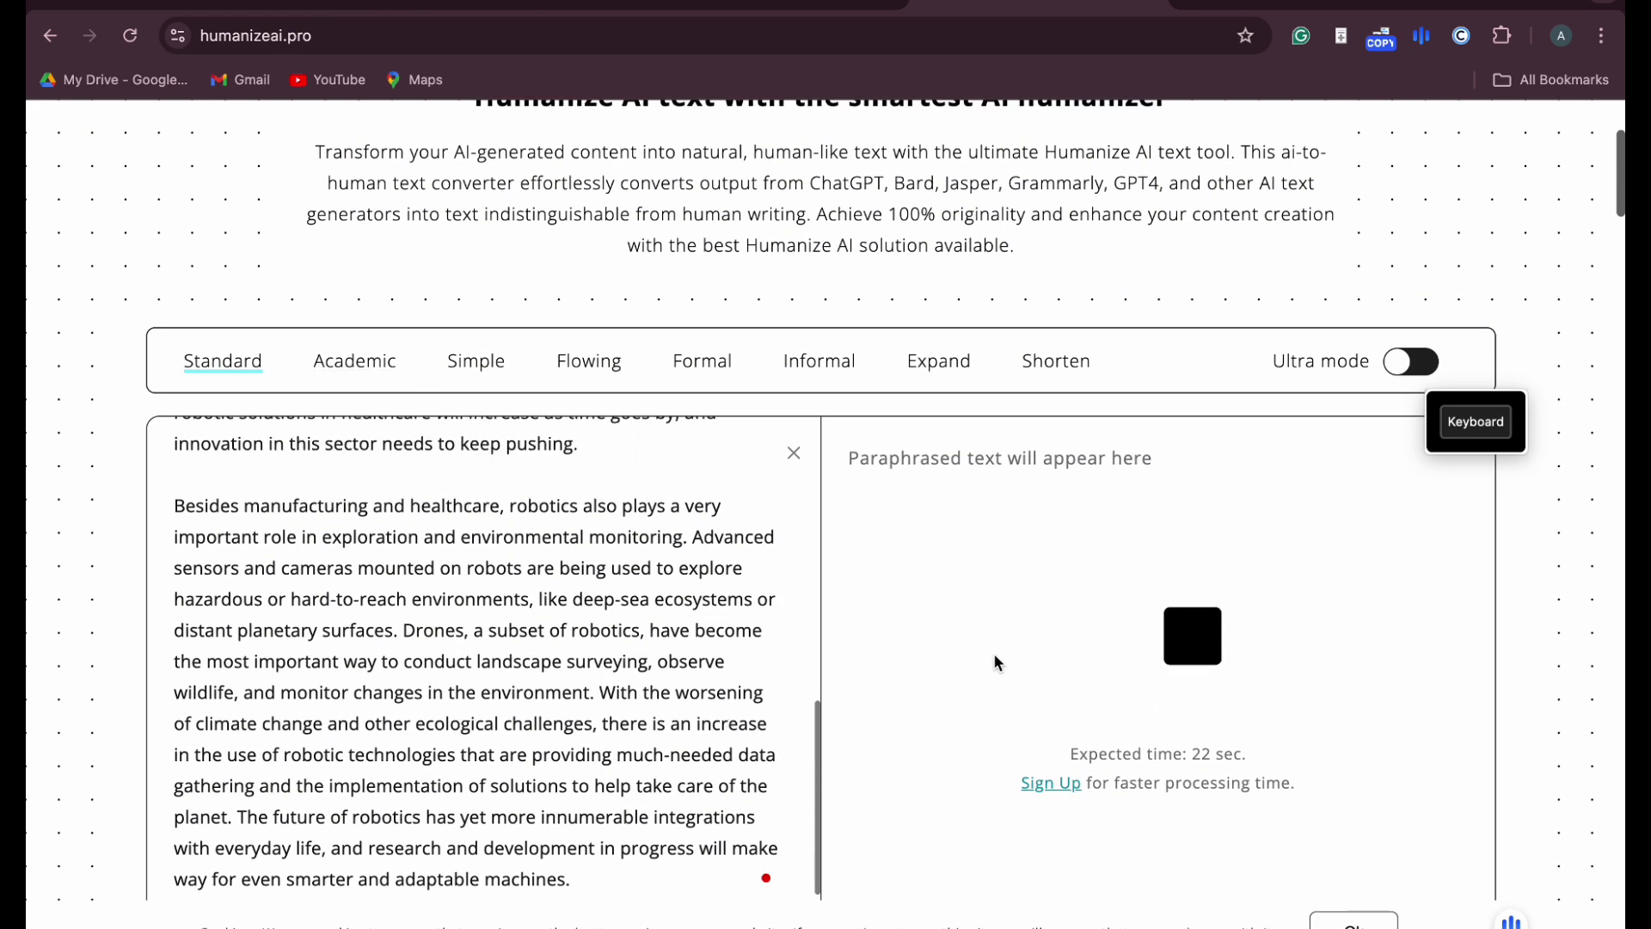
pyautogui.scroll(-2, 726, 655)
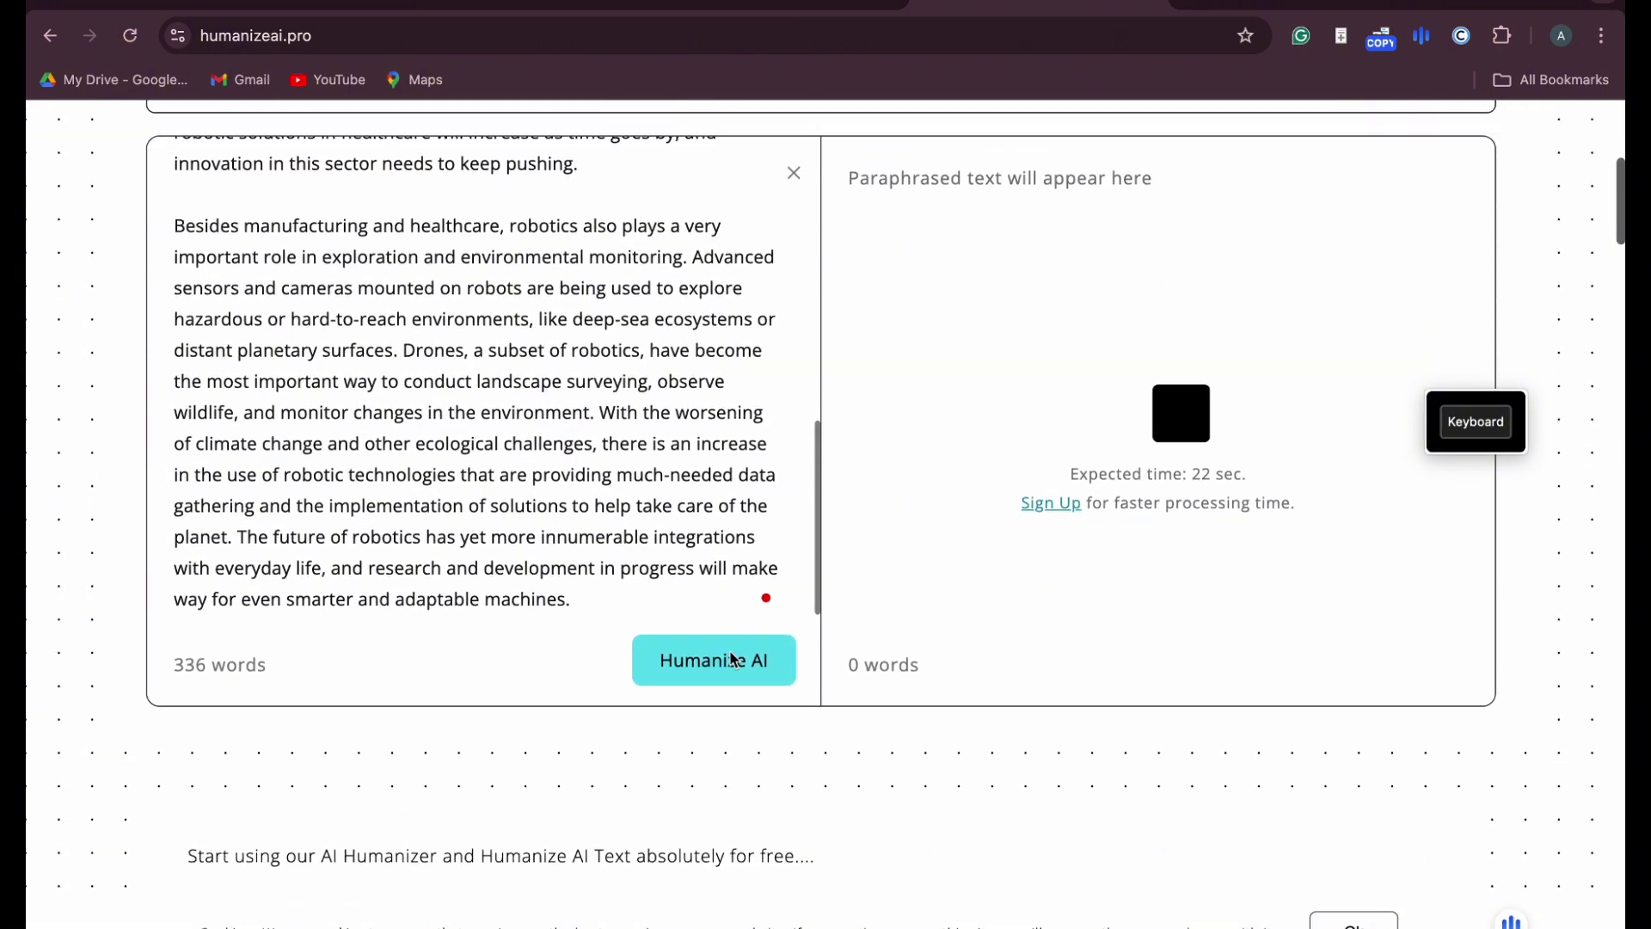
pyautogui.scroll(10, 479, 445)
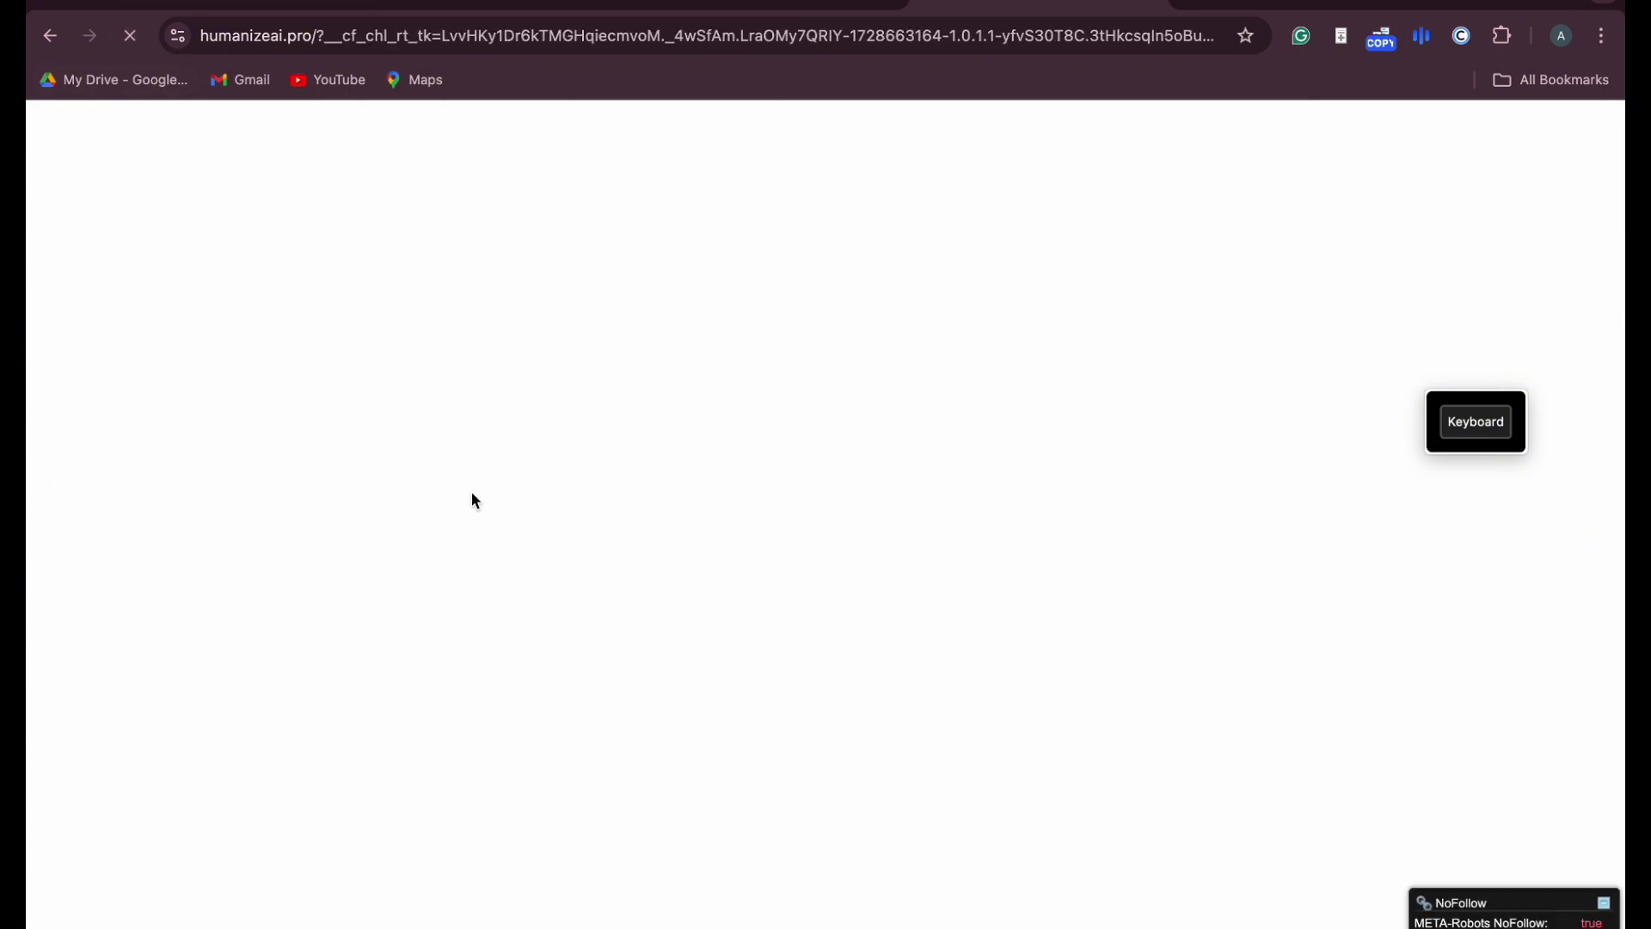
# Step: Fetch the original robotics text from the ChatGPT conversation in the other Chrome profile and return to the previous profile
pyautogui.click(439, 8)
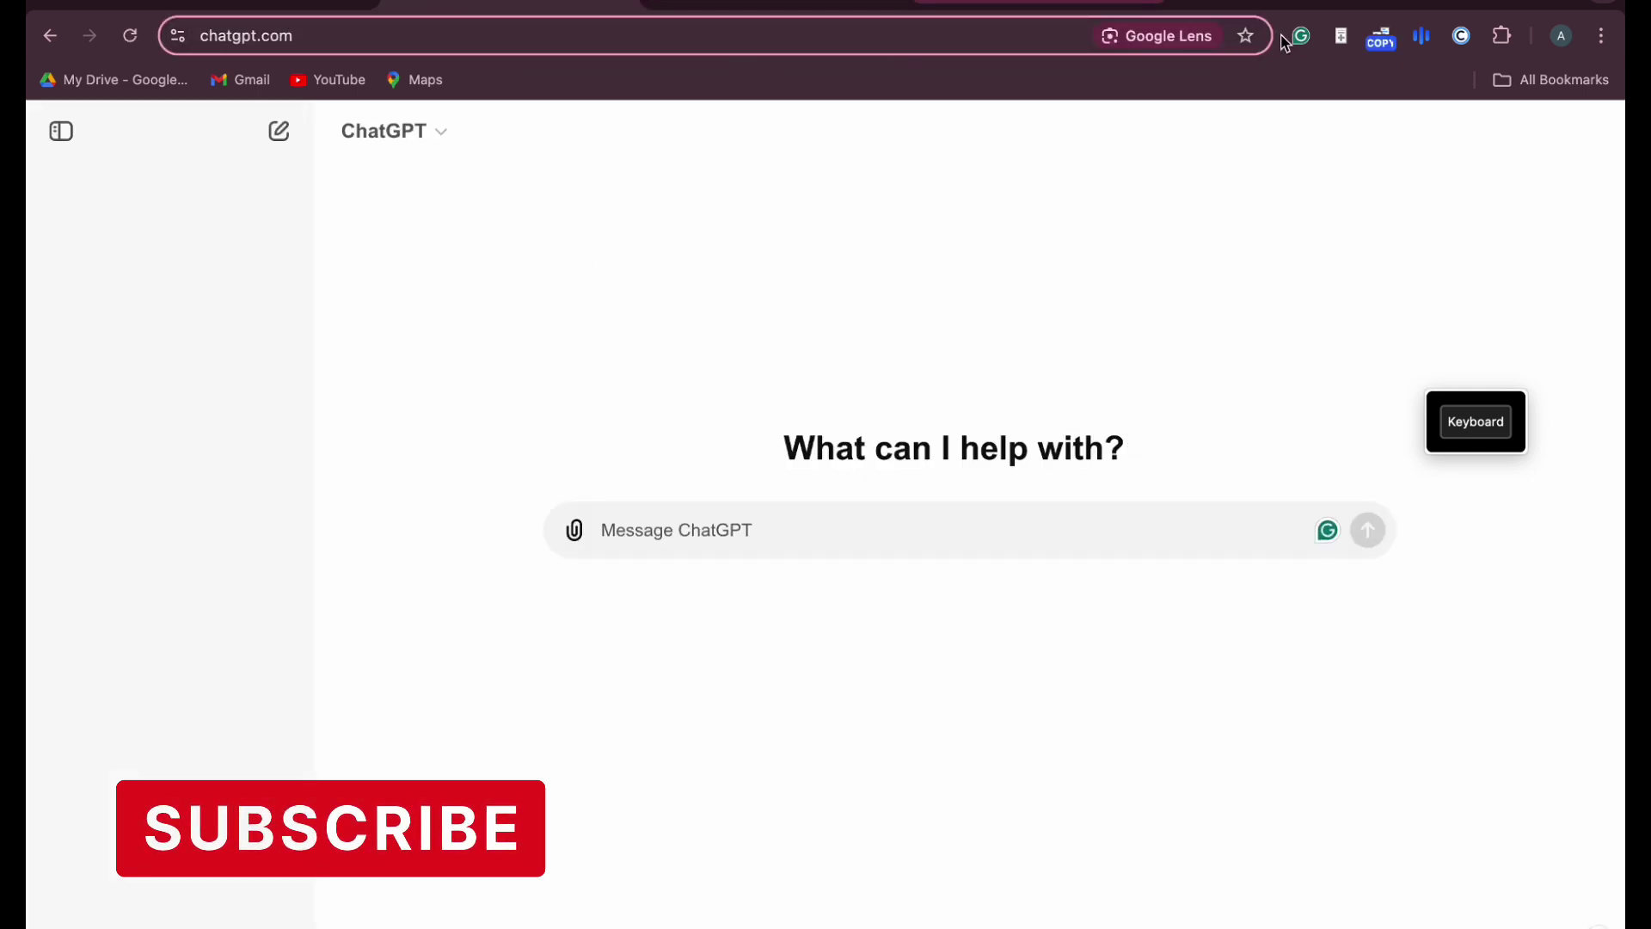
pyautogui.click(1604, 35)
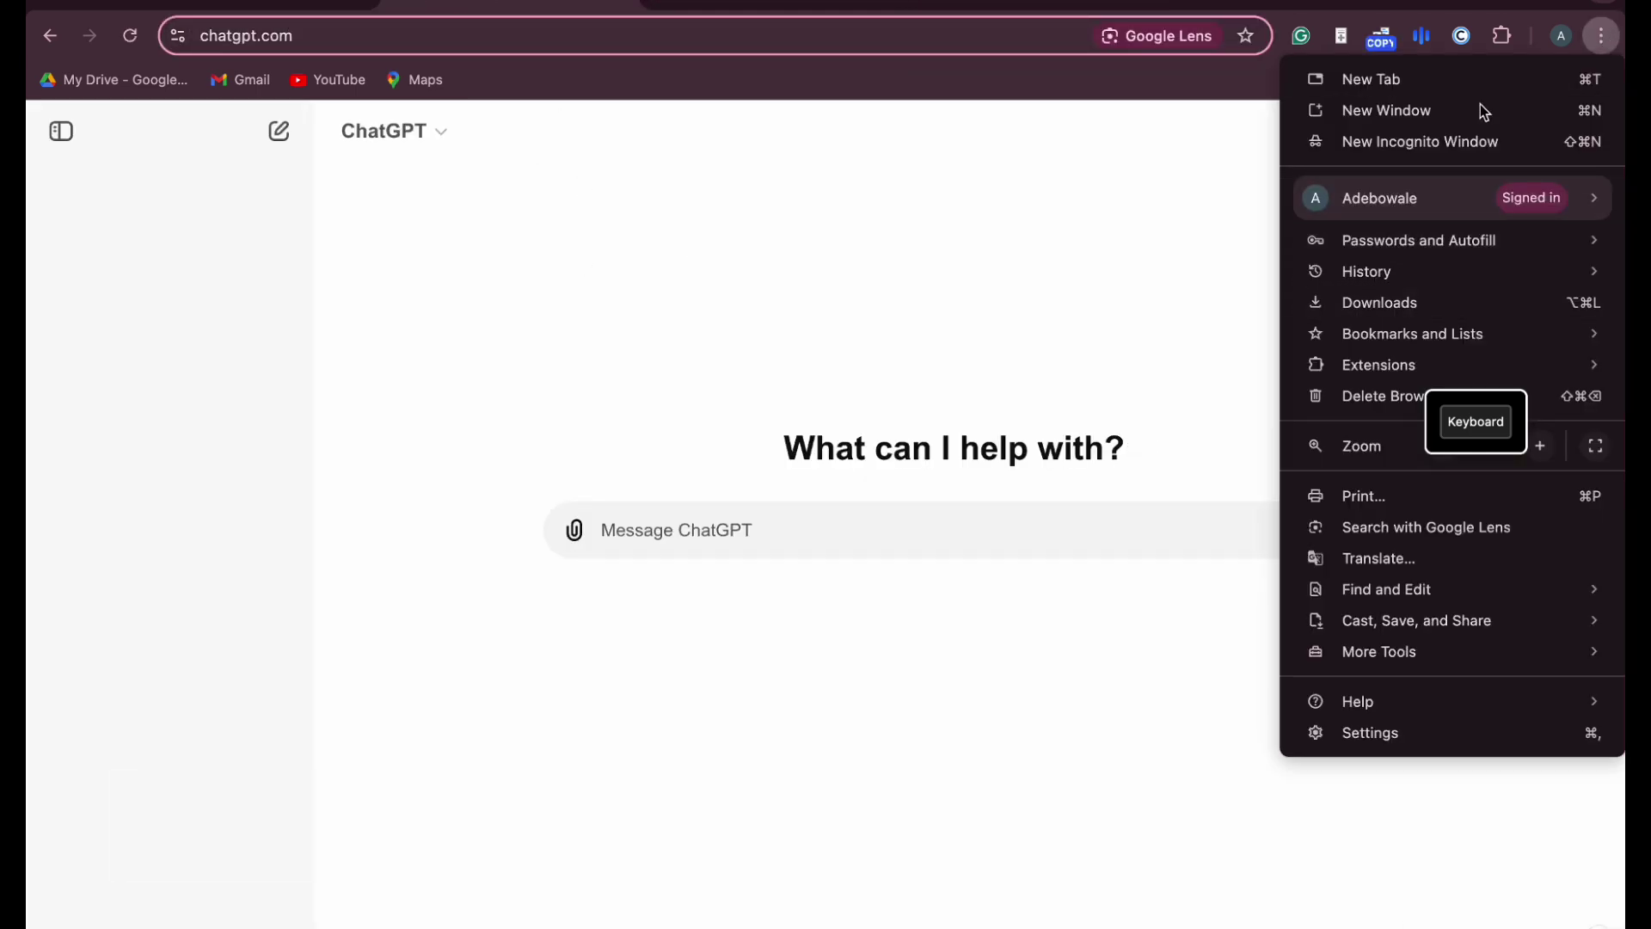
pyautogui.click(1296, 192)
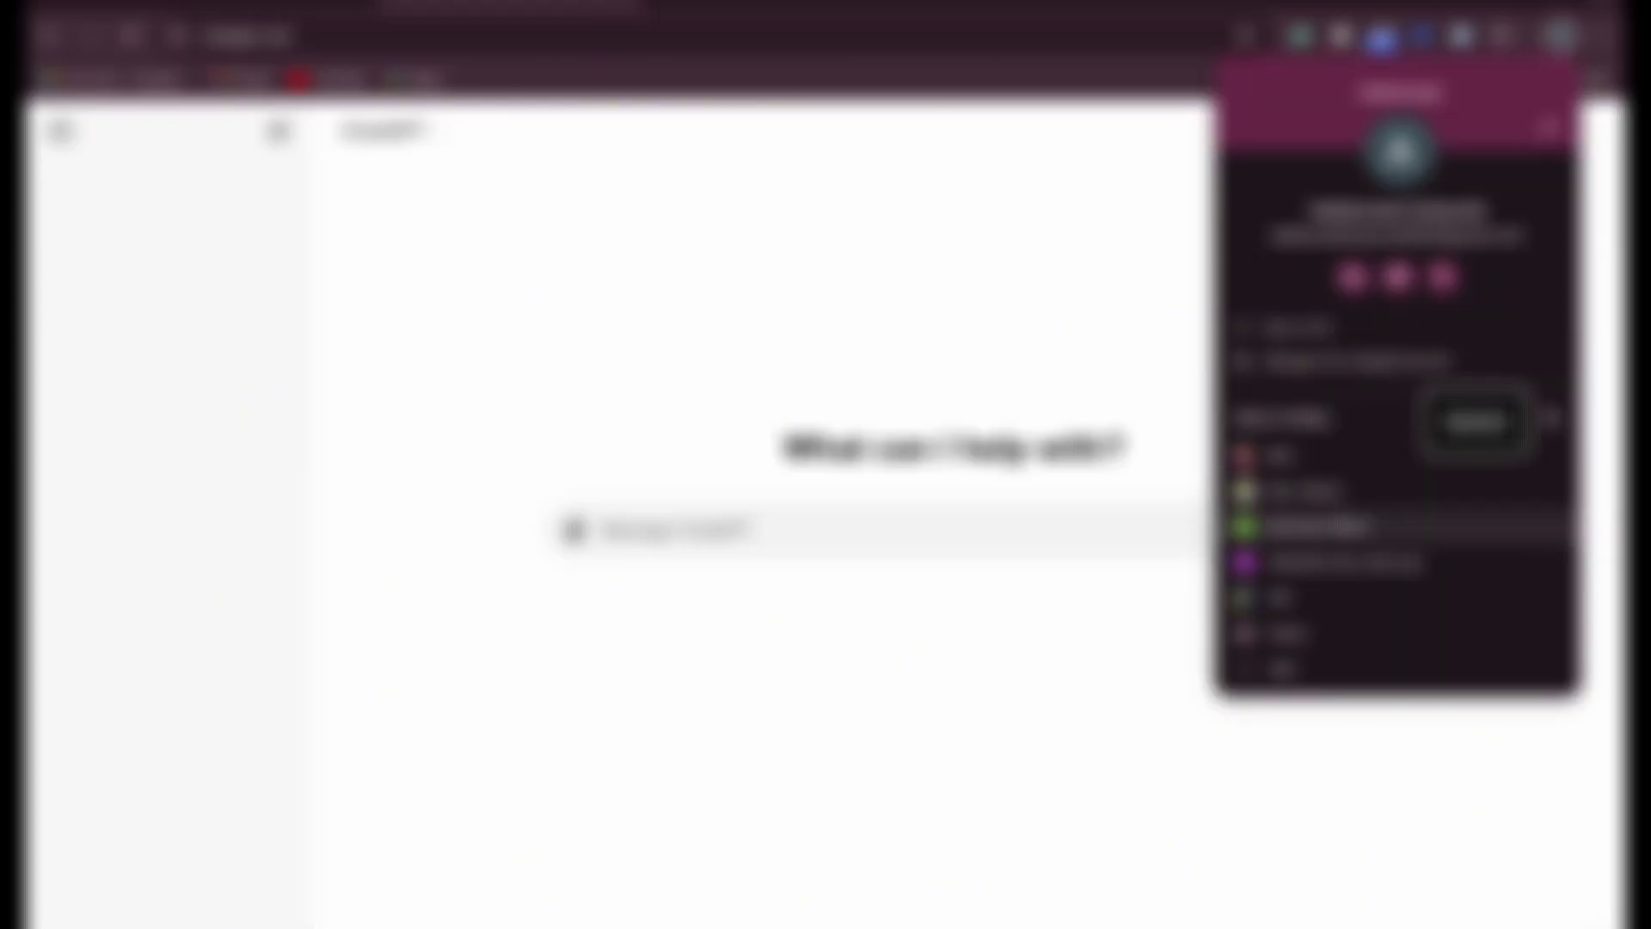
pyautogui.click(1315, 601)
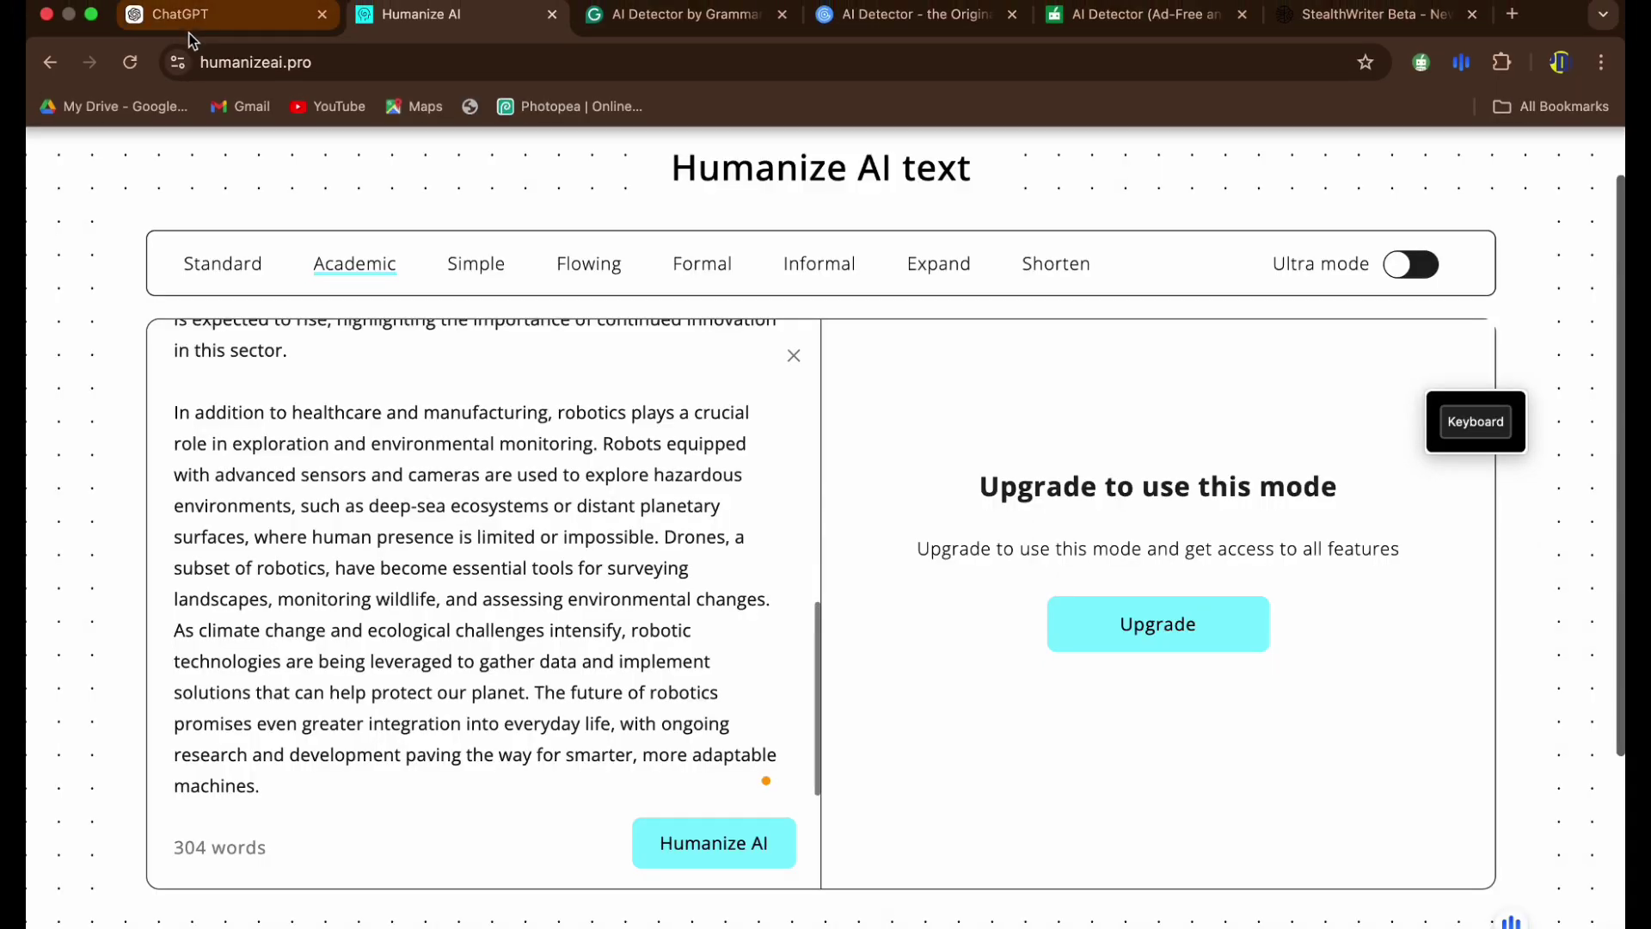
pyautogui.click(92, 14)
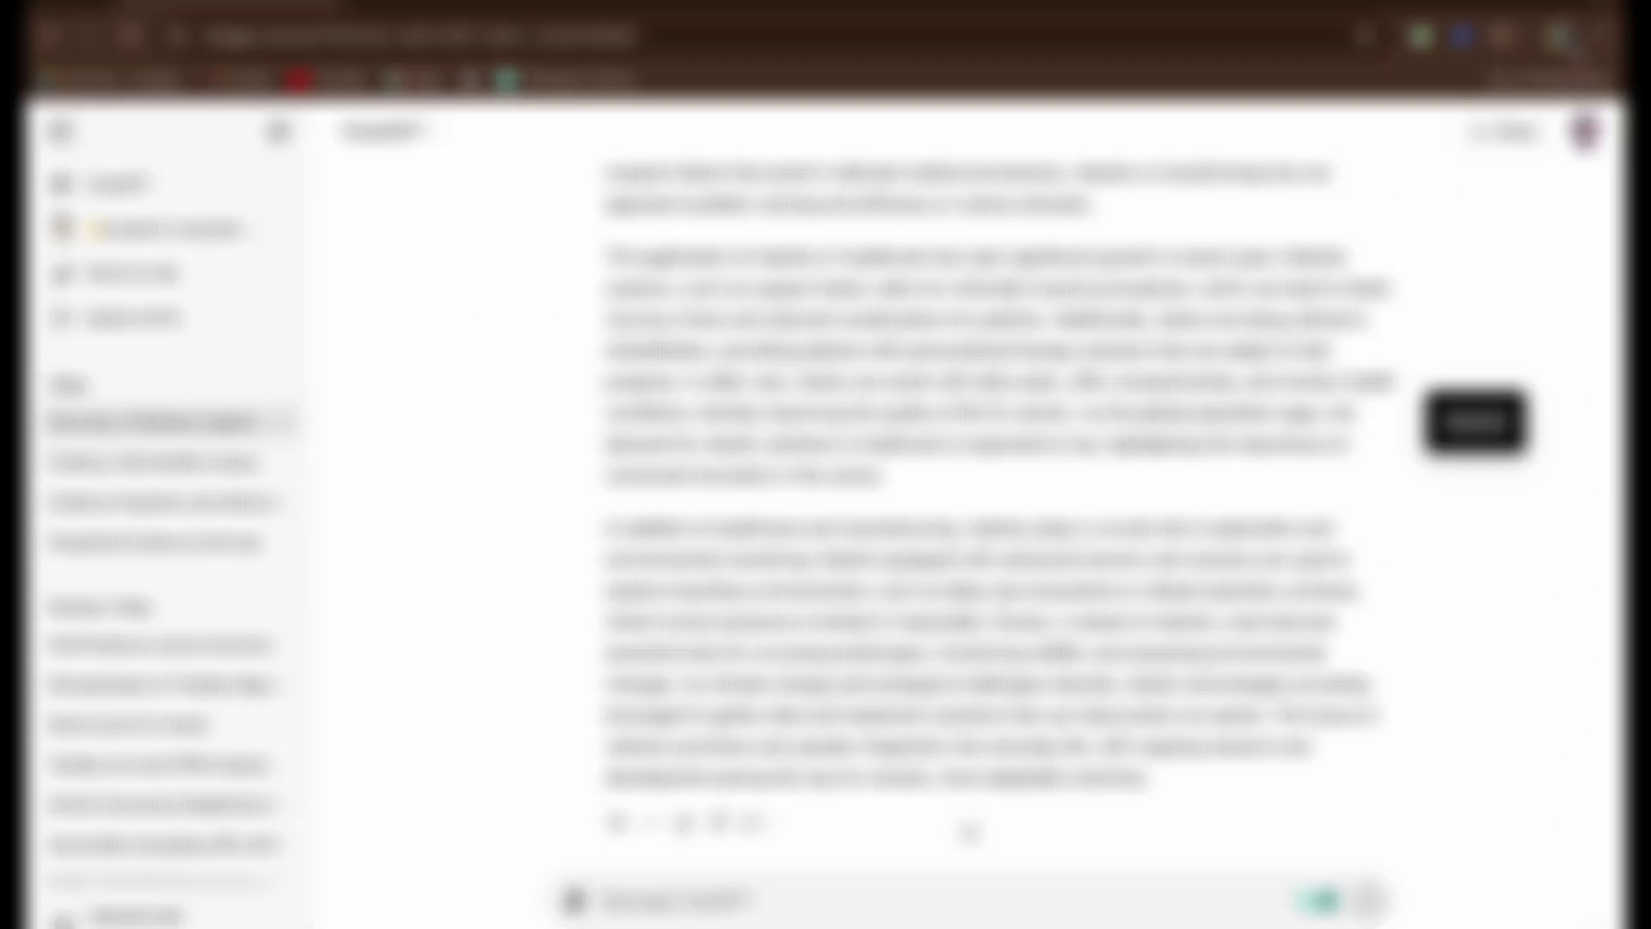
pyautogui.click(1559, 35)
pyautogui.click(1316, 456)
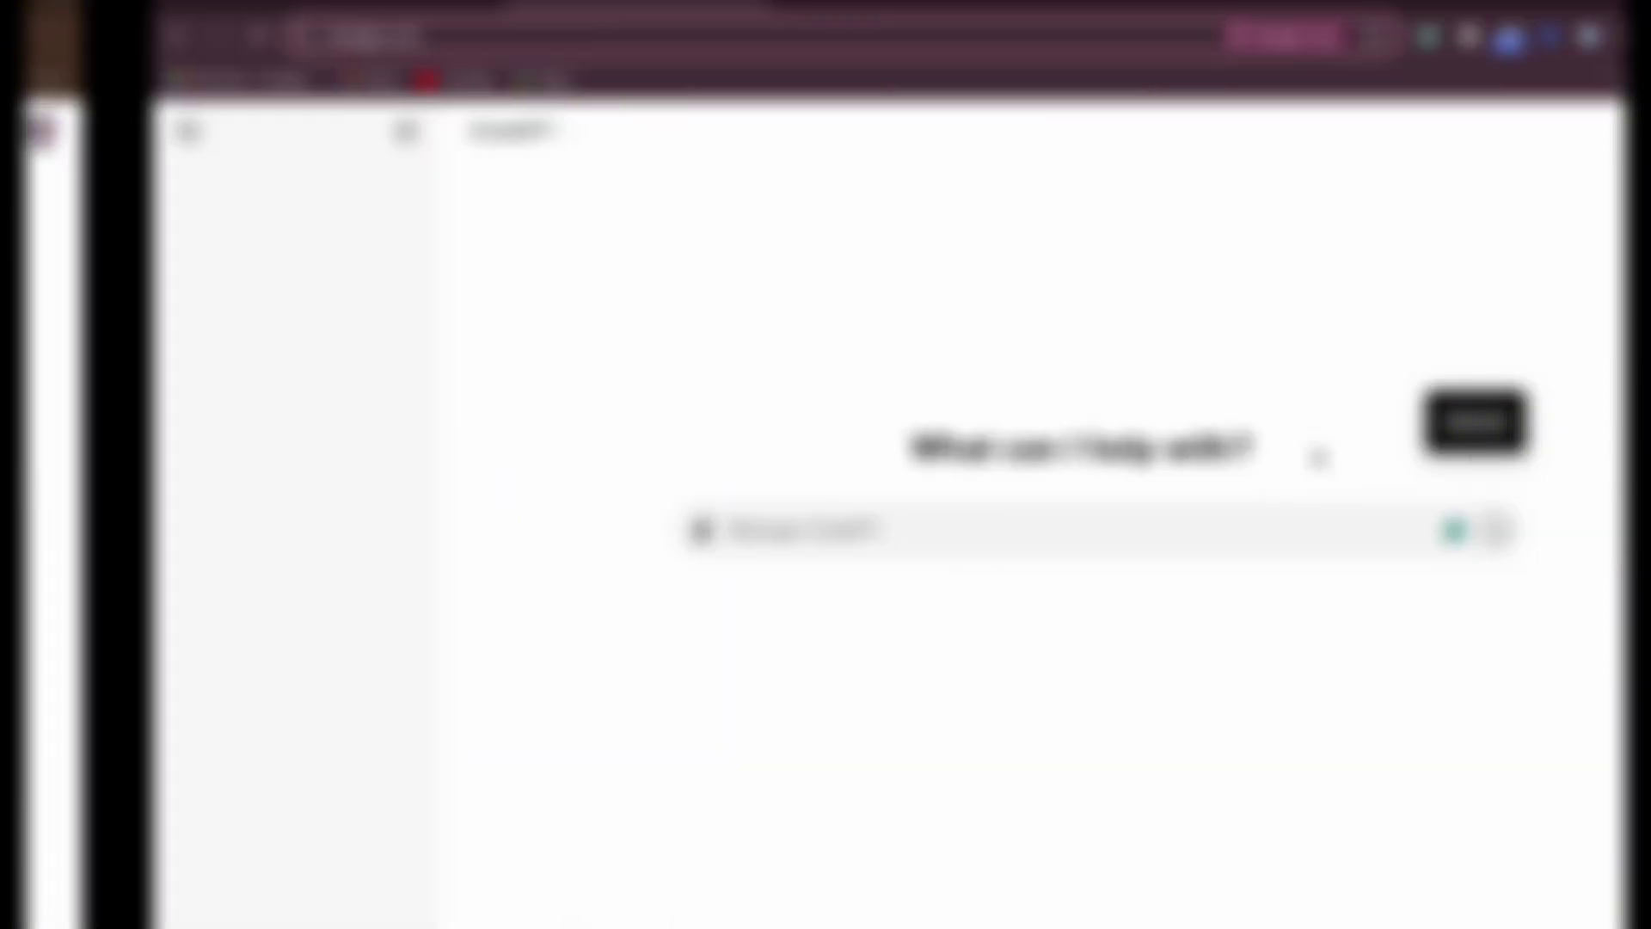
# Step: Choose Academic mode in the Humanize AI editor and sign up for the site with the Google account
pyautogui.click(982, 1)
pyautogui.click(350, 424)
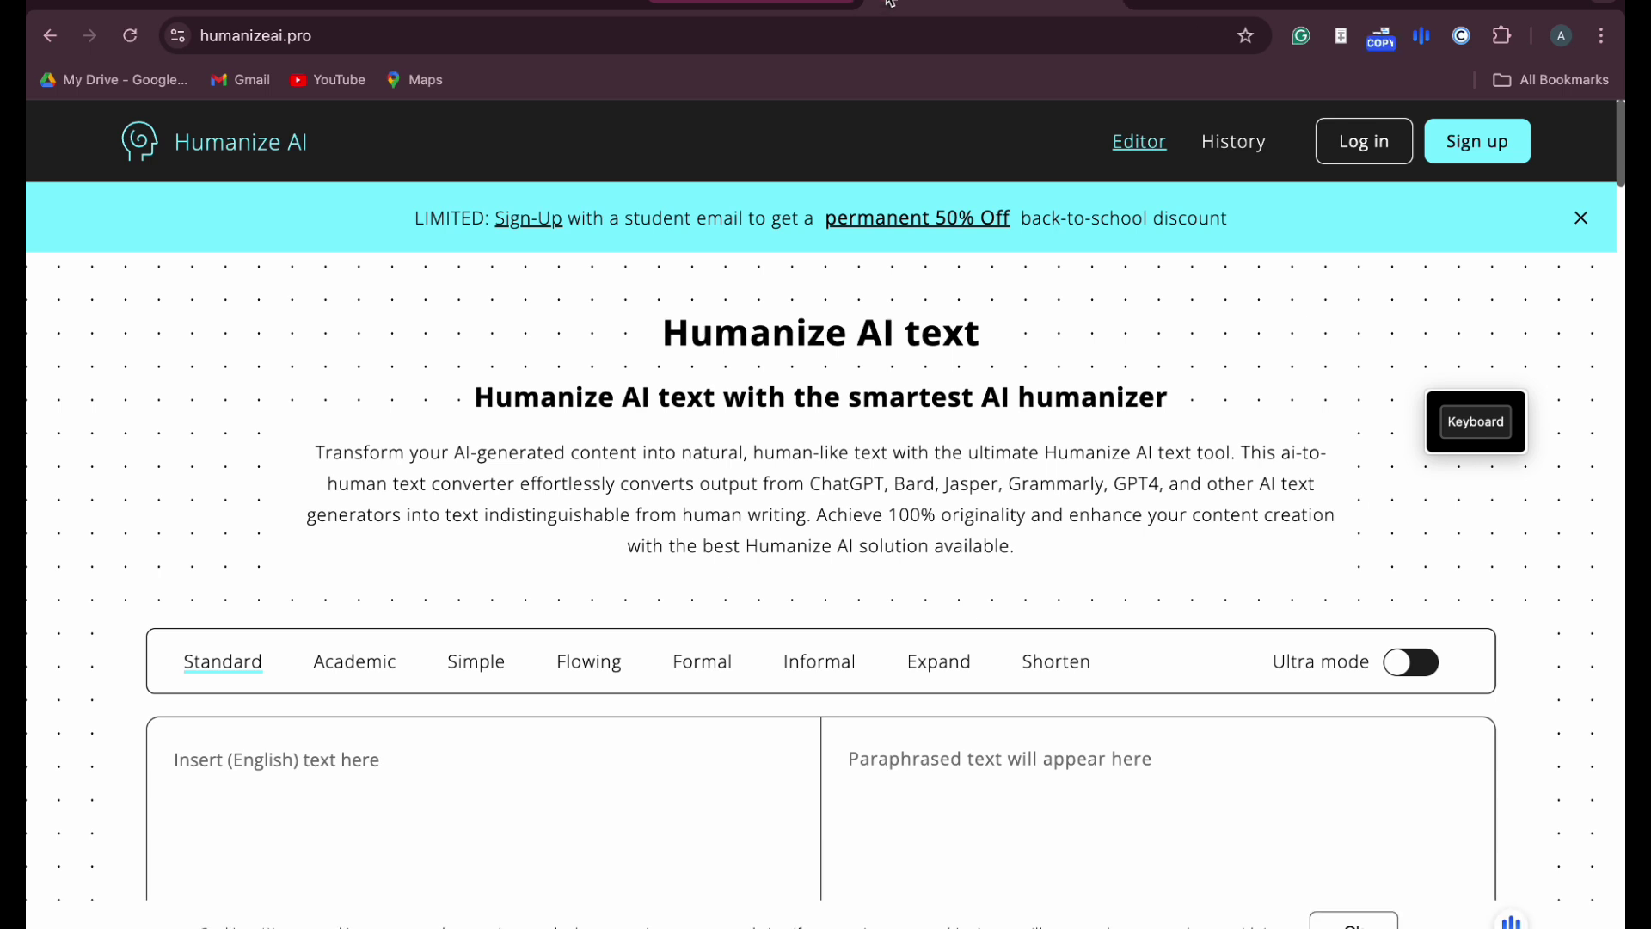
pyautogui.click(372, 678)
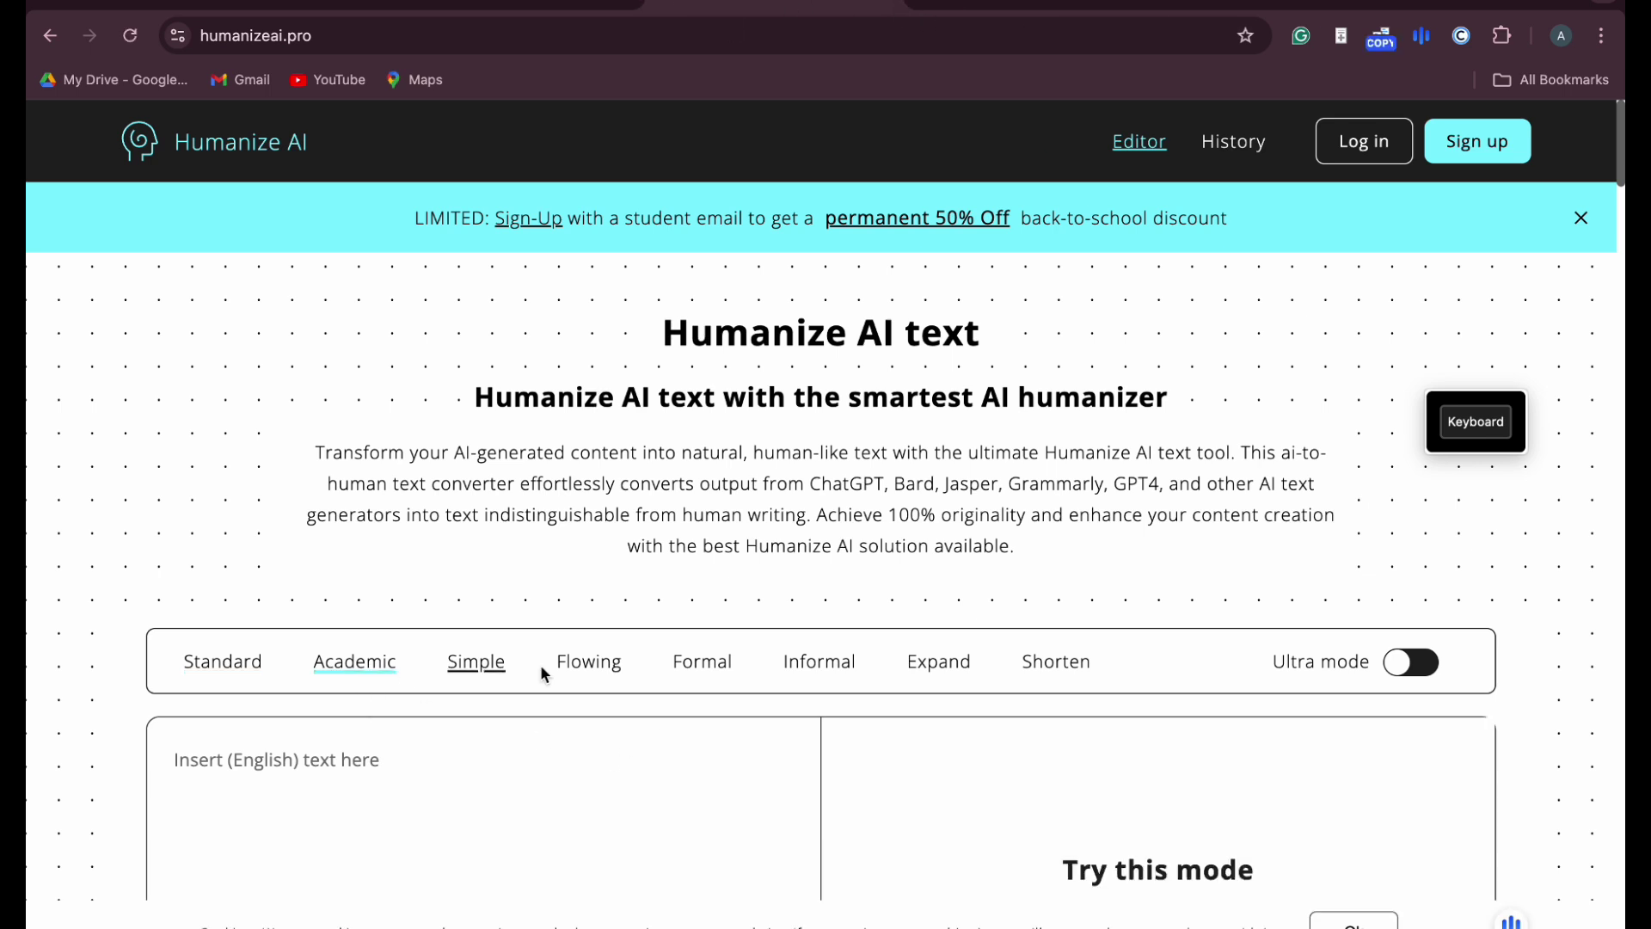
pyautogui.scroll(-5, 593, 713)
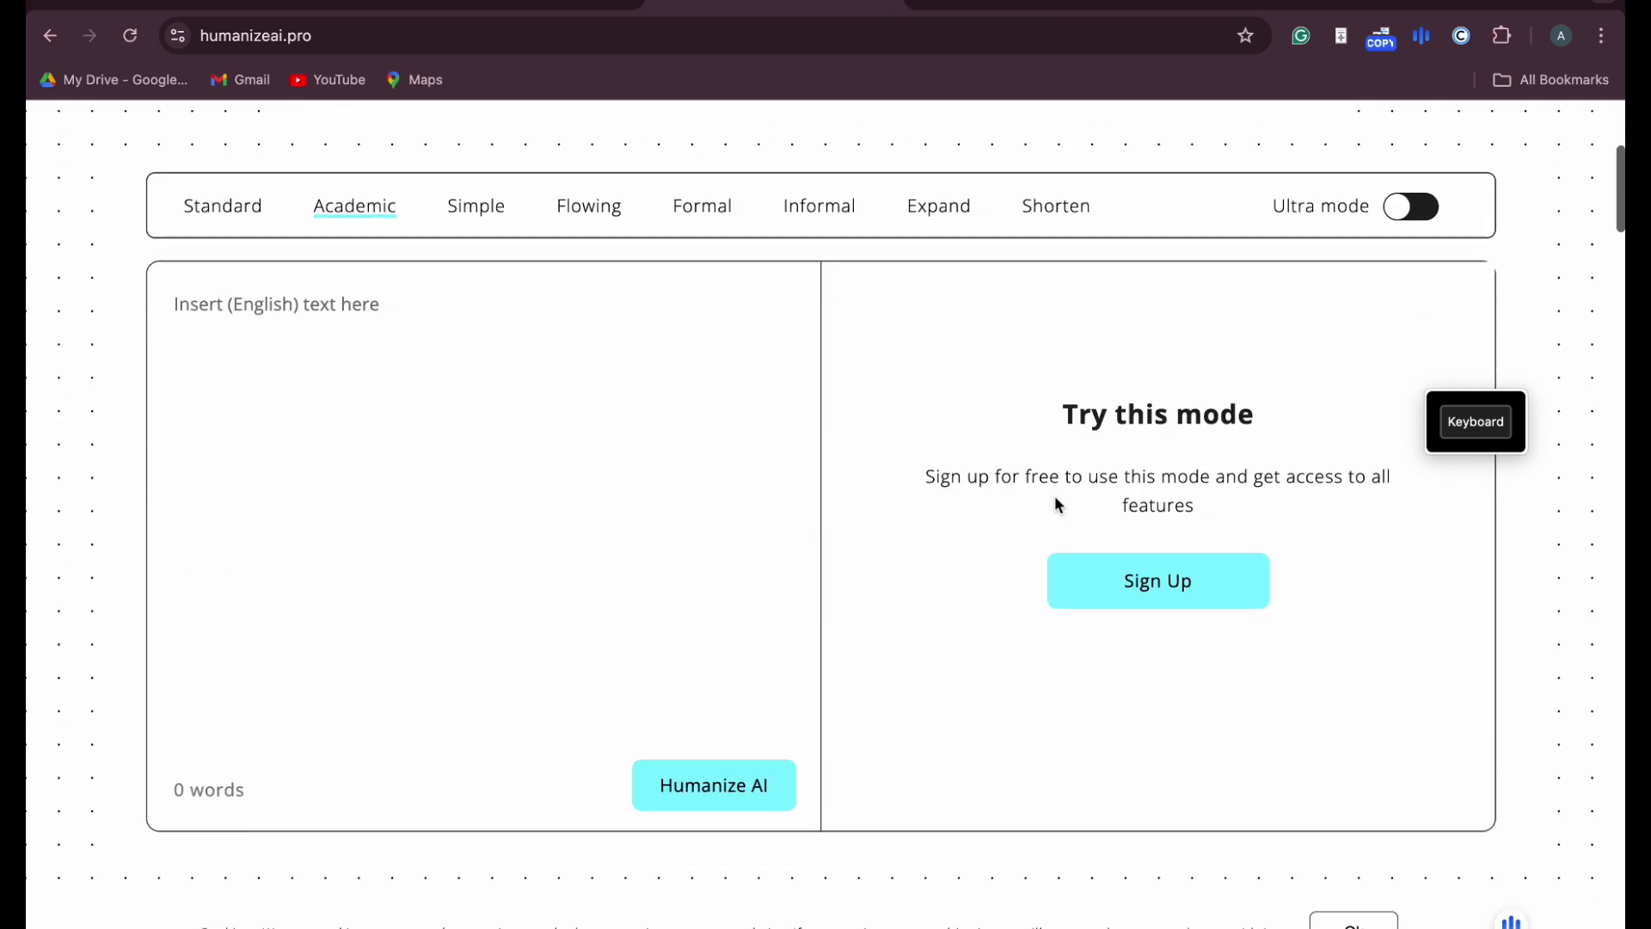
pyautogui.click(1146, 579)
pyautogui.click(832, 707)
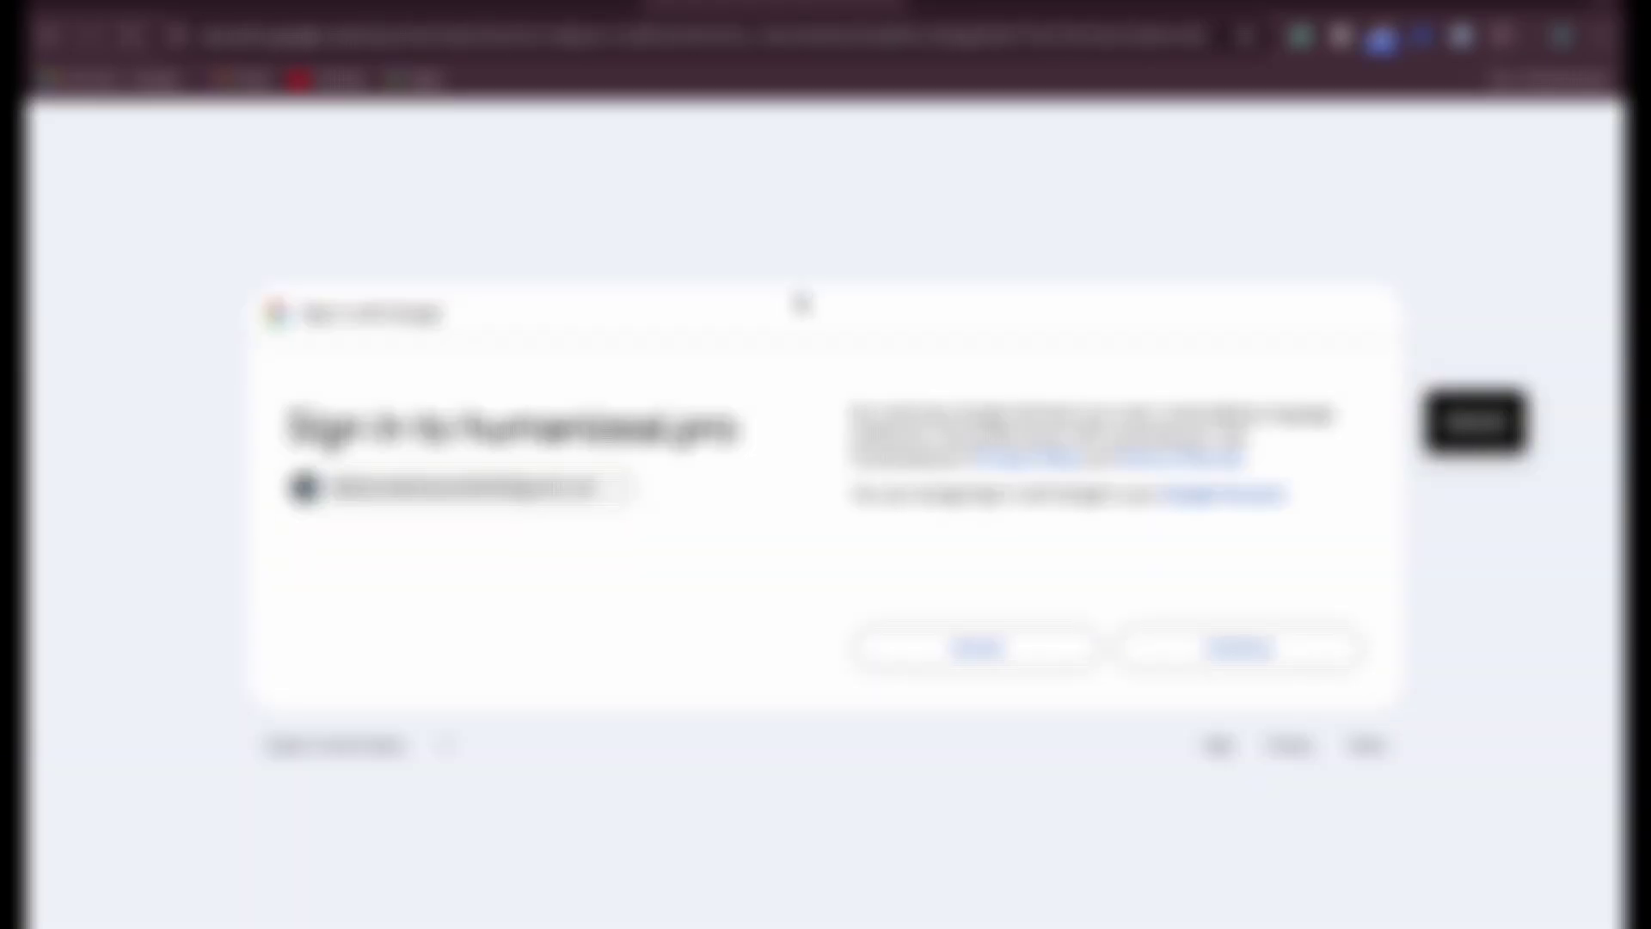
pyautogui.click(1132, 636)
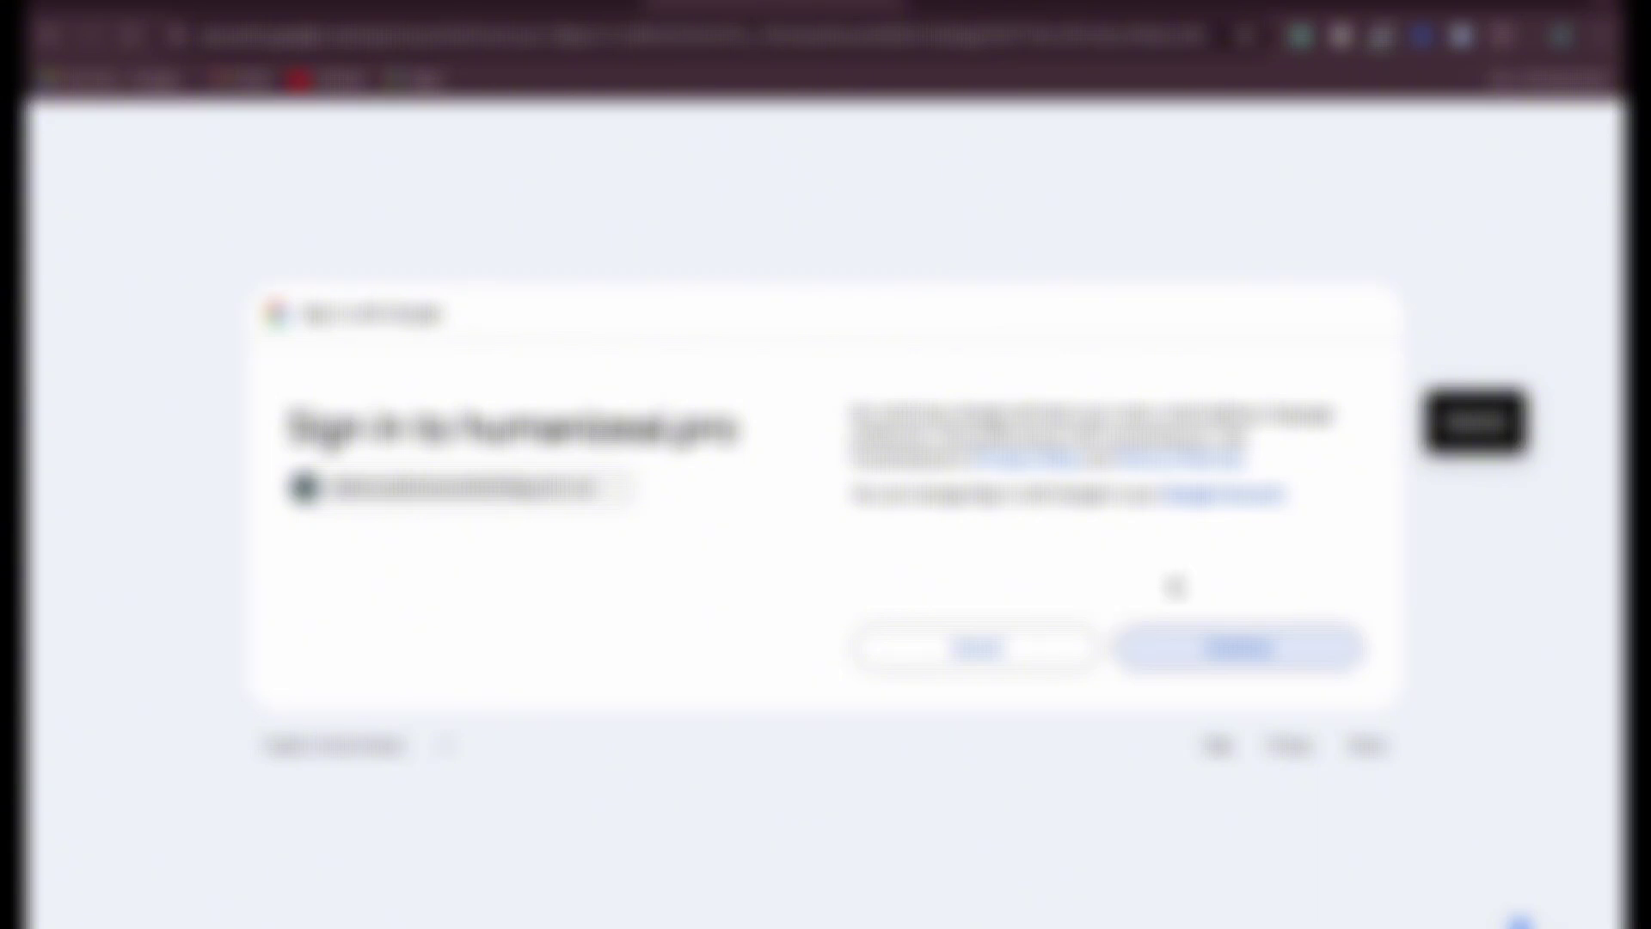
pyautogui.click(1174, 640)
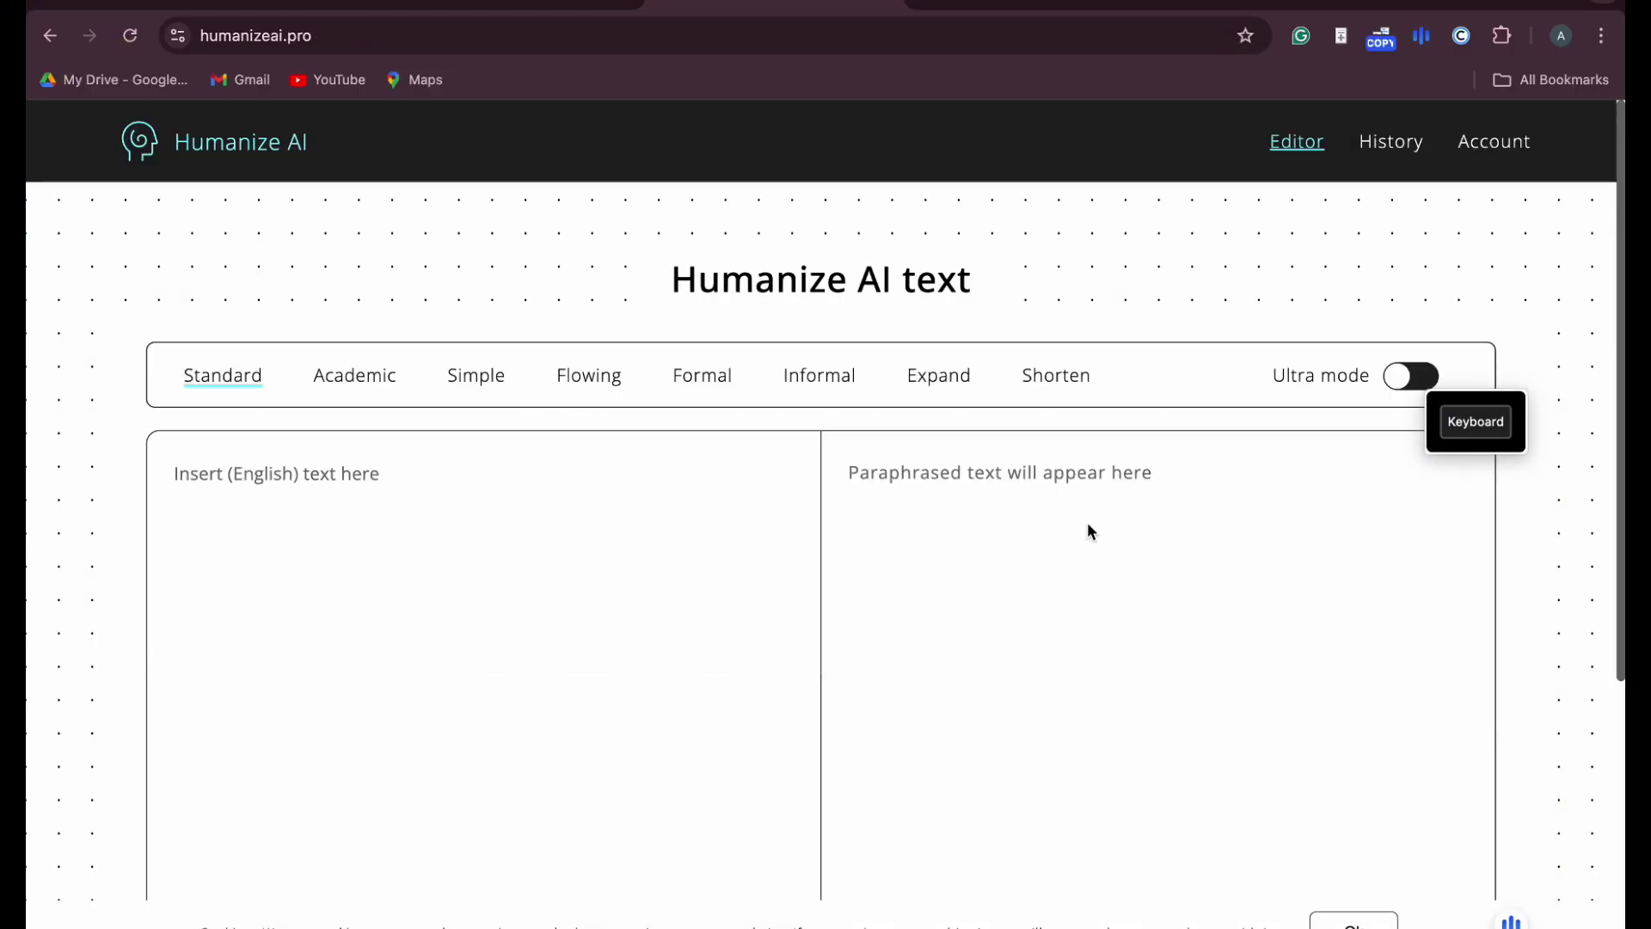
# Step: Paste the original robotics text into the Humanize AI editor and humanize it in Academic mode with Ultra mode off
pyautogui.scroll(-2, 1090, 531)
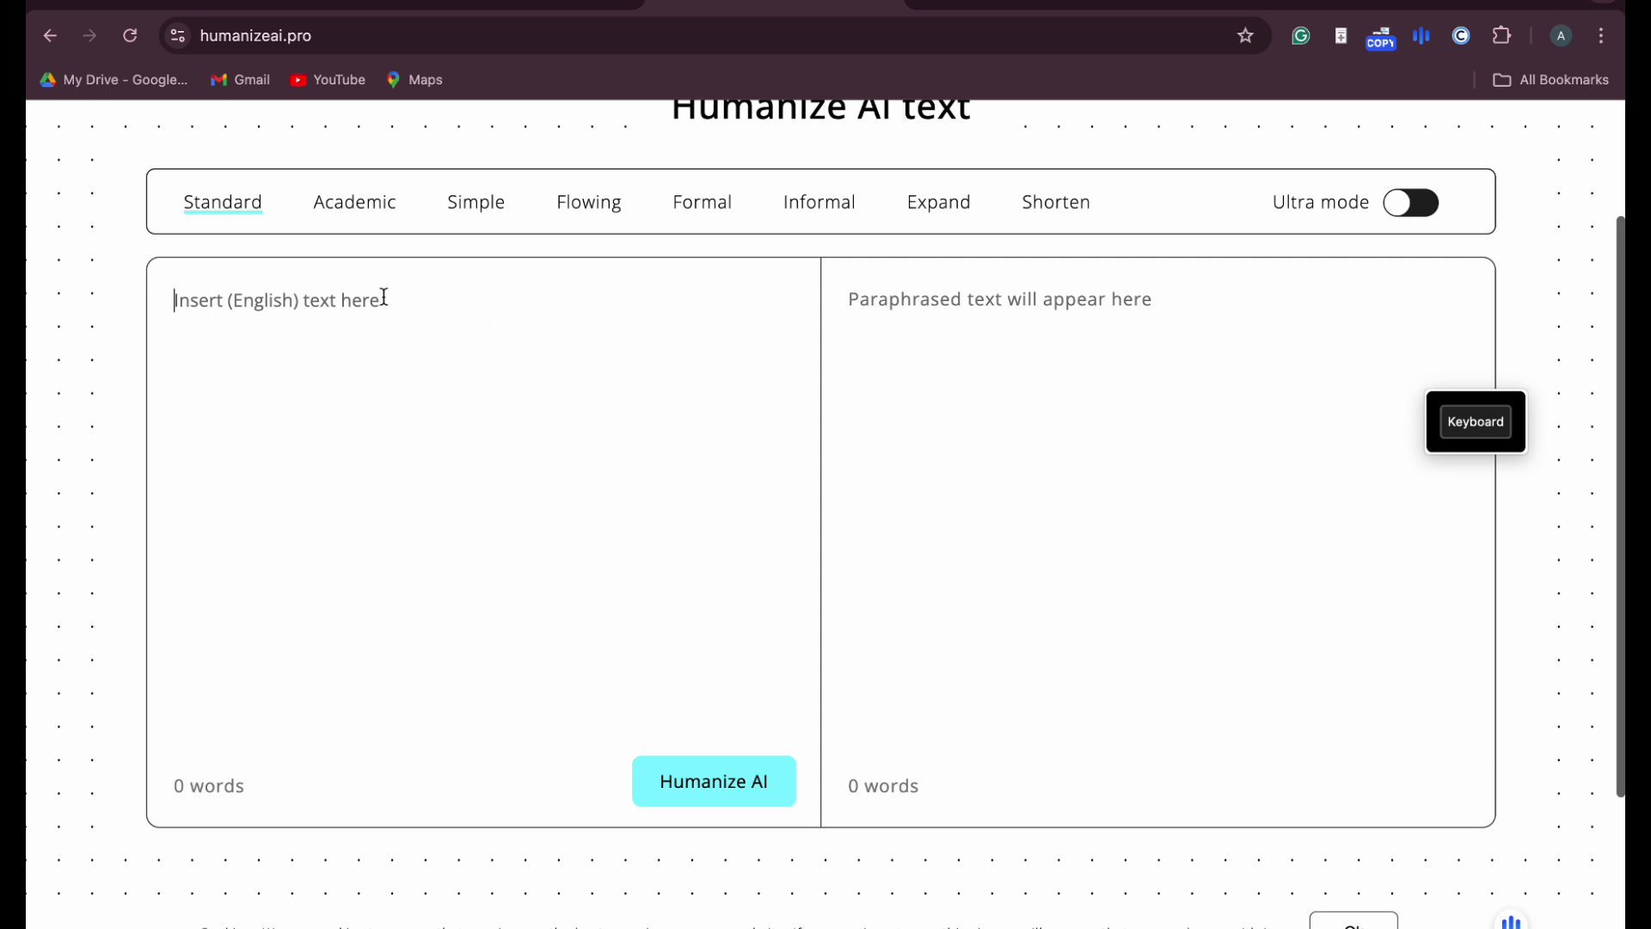
pyautogui.press('super+v')
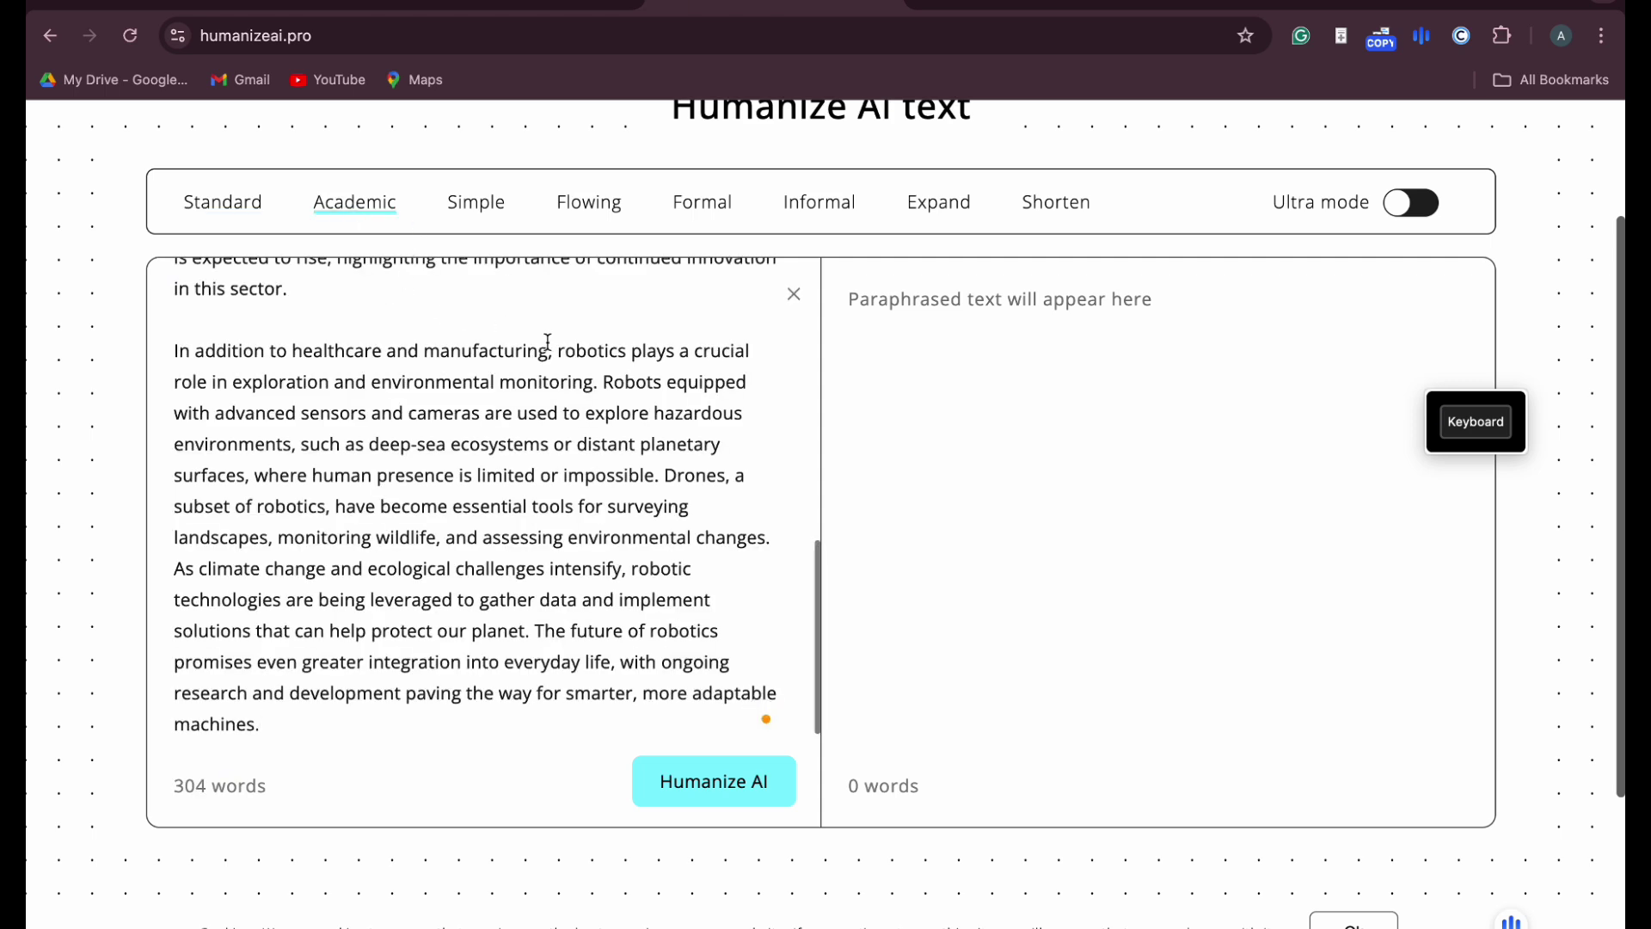
pyautogui.scroll(10, 365, 460)
pyautogui.scroll(-10, 365, 460)
pyautogui.scroll(3, 365, 460)
pyautogui.scroll(8, 366, 460)
pyautogui.scroll(-6, 365, 460)
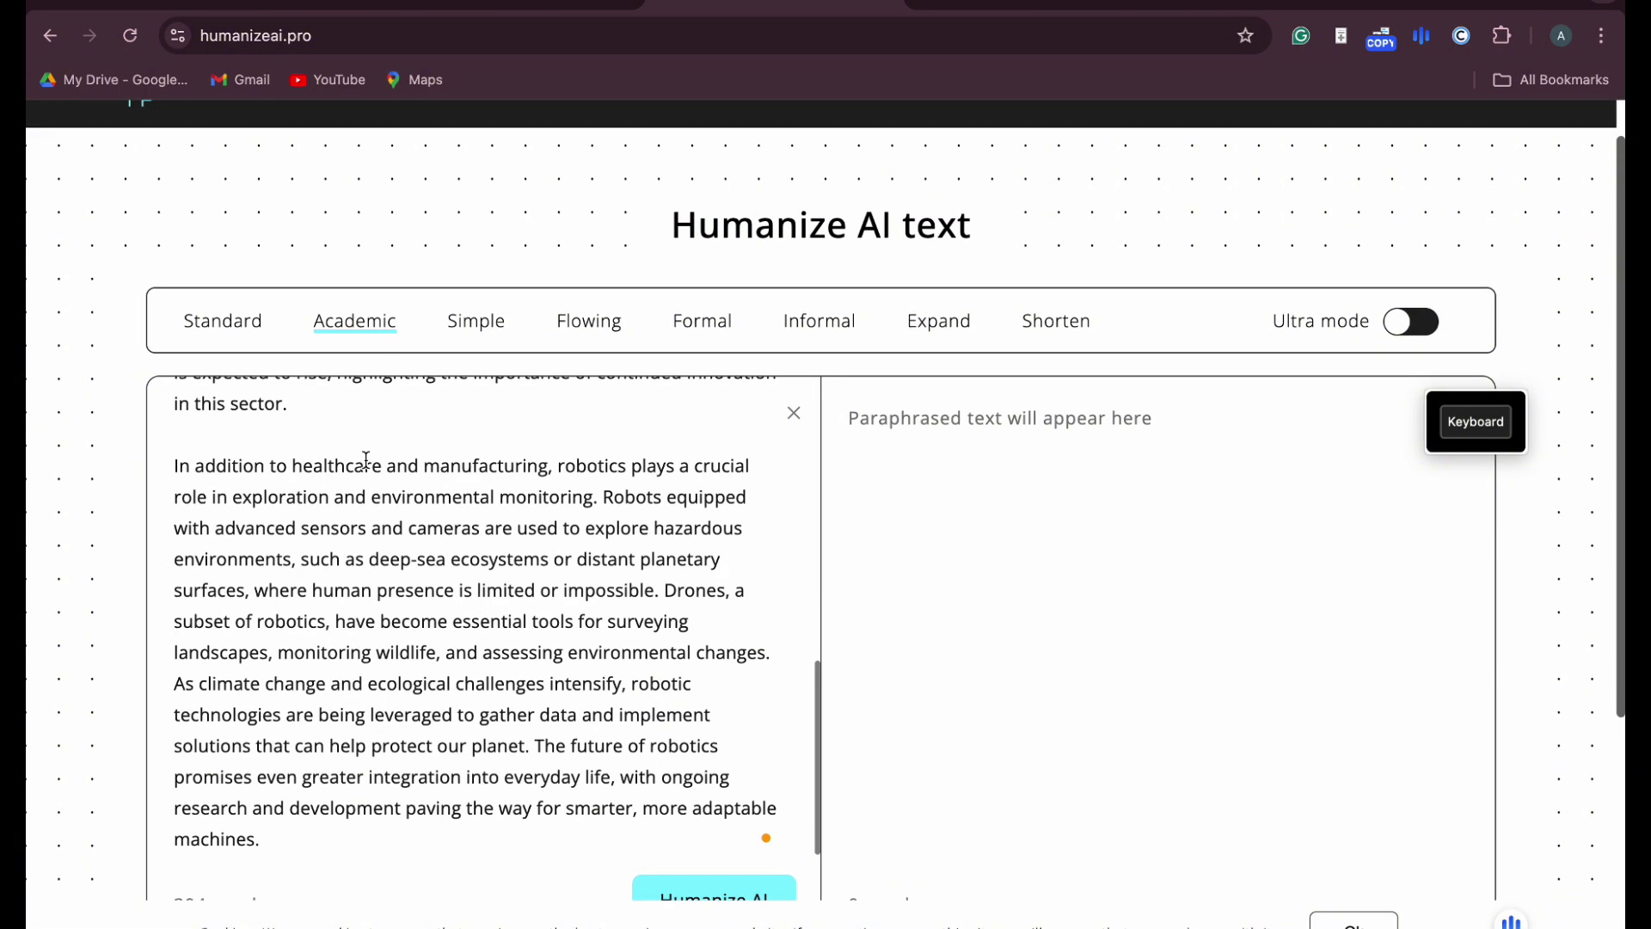
pyautogui.scroll(-5, 365, 460)
pyautogui.scroll(2, 365, 460)
pyautogui.click(738, 700)
pyautogui.scroll(3, 1245, 532)
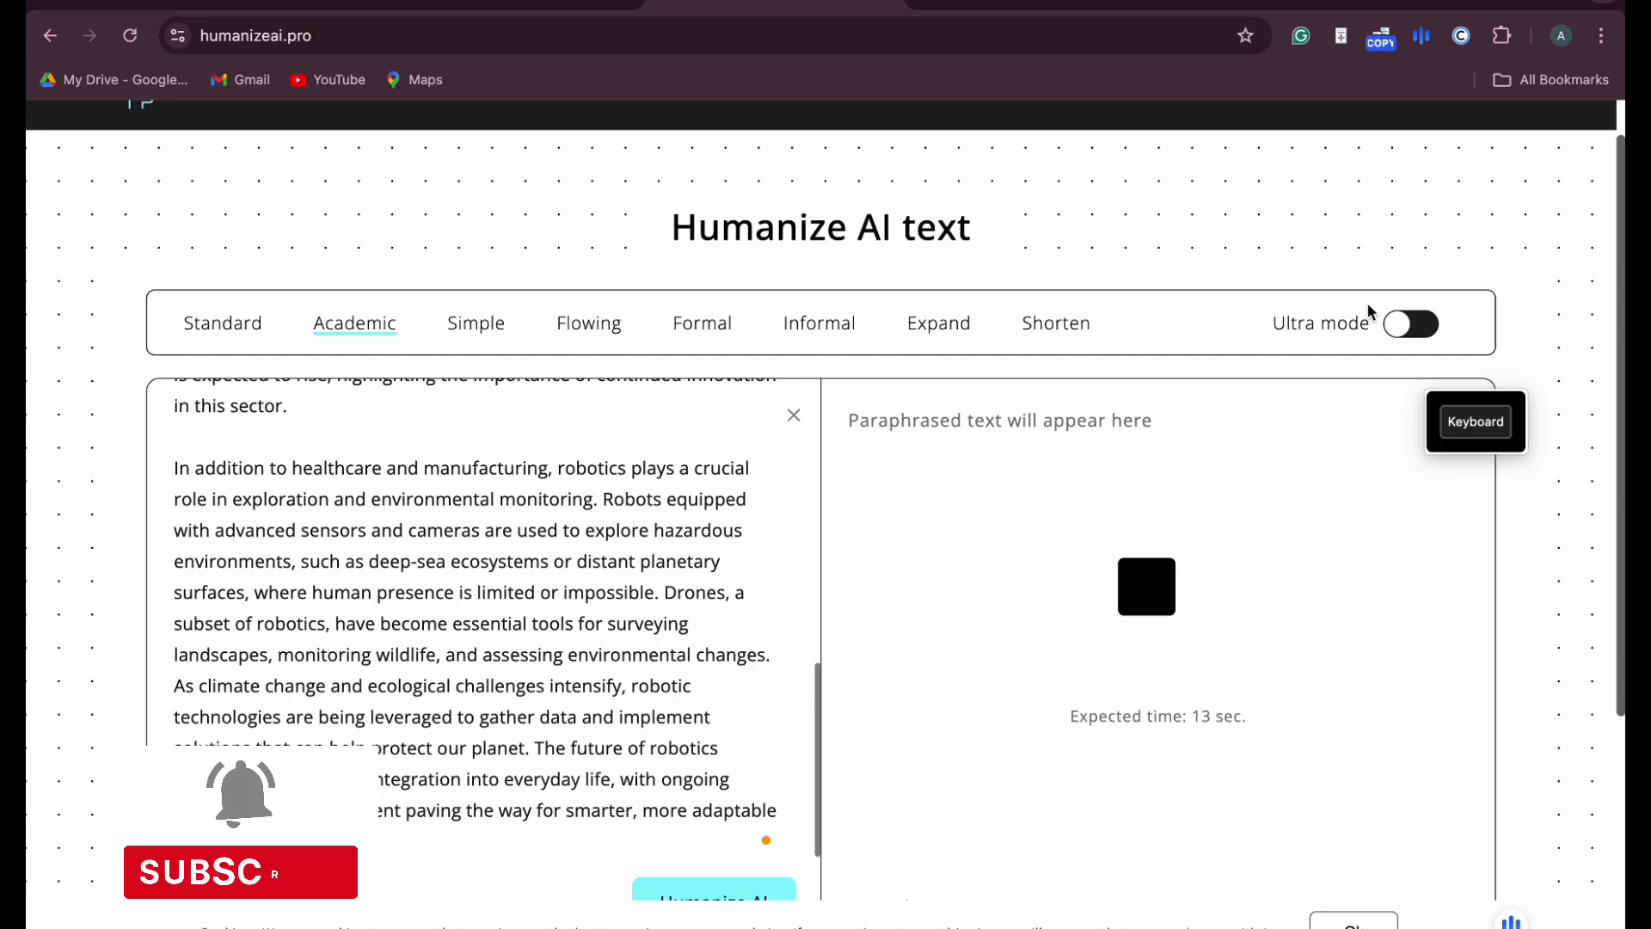
# Step: Read the Ultra mode description and copy the humanized Academic output
pyautogui.moveTo(1366, 332)
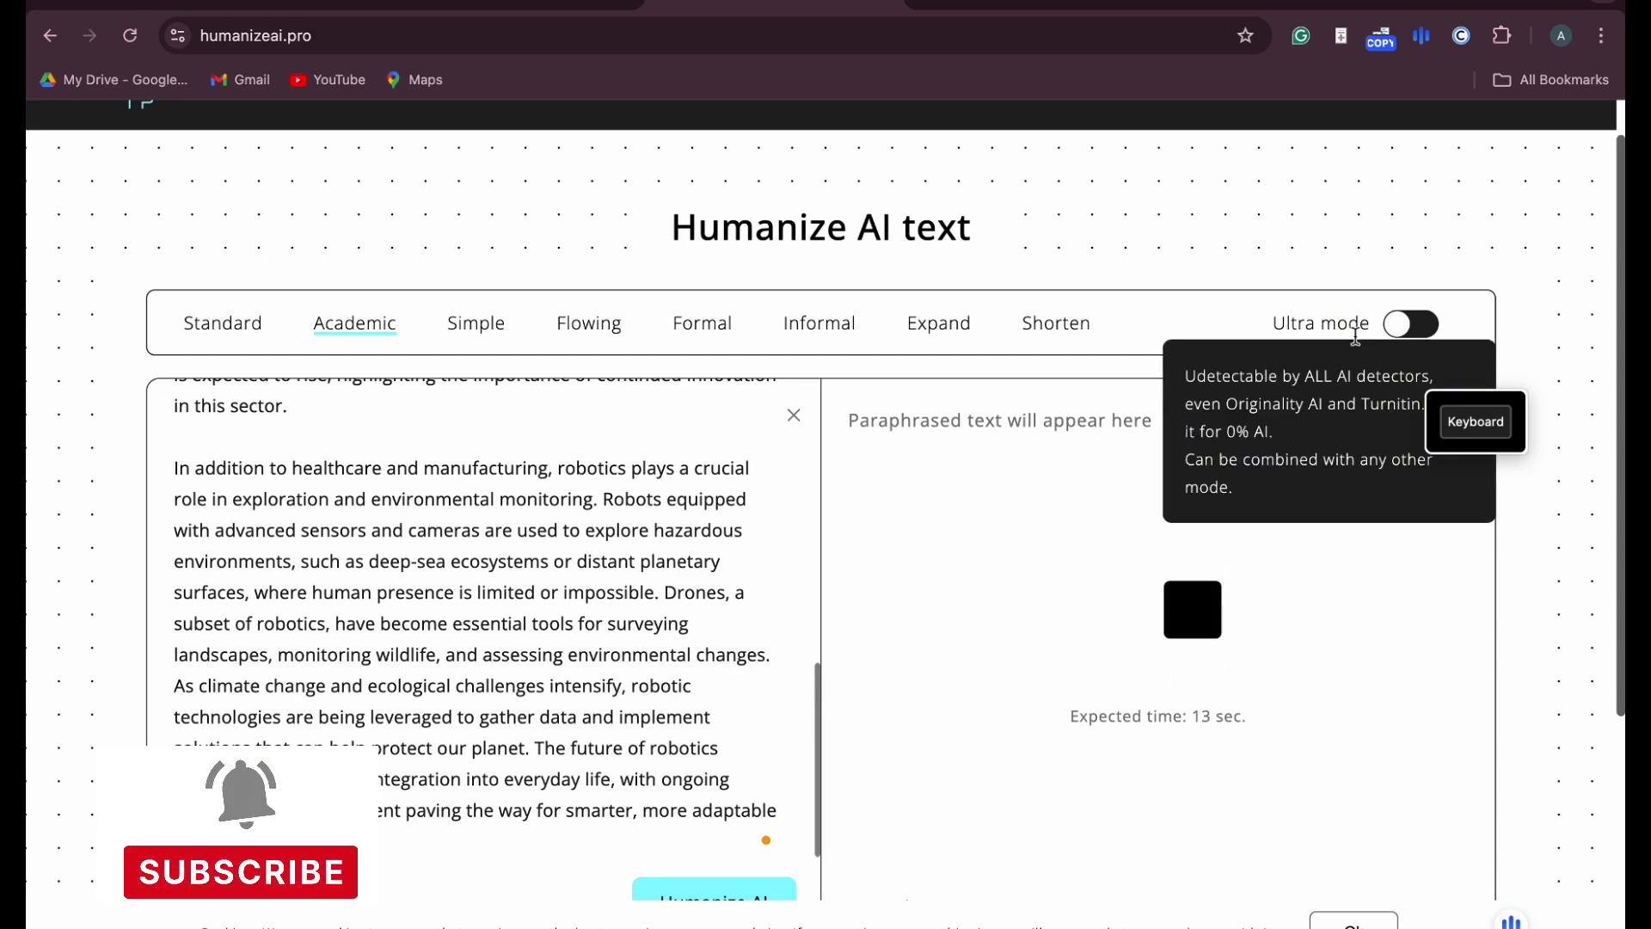
pyautogui.scroll(-3, 1349, 534)
pyautogui.scroll(1, 1350, 529)
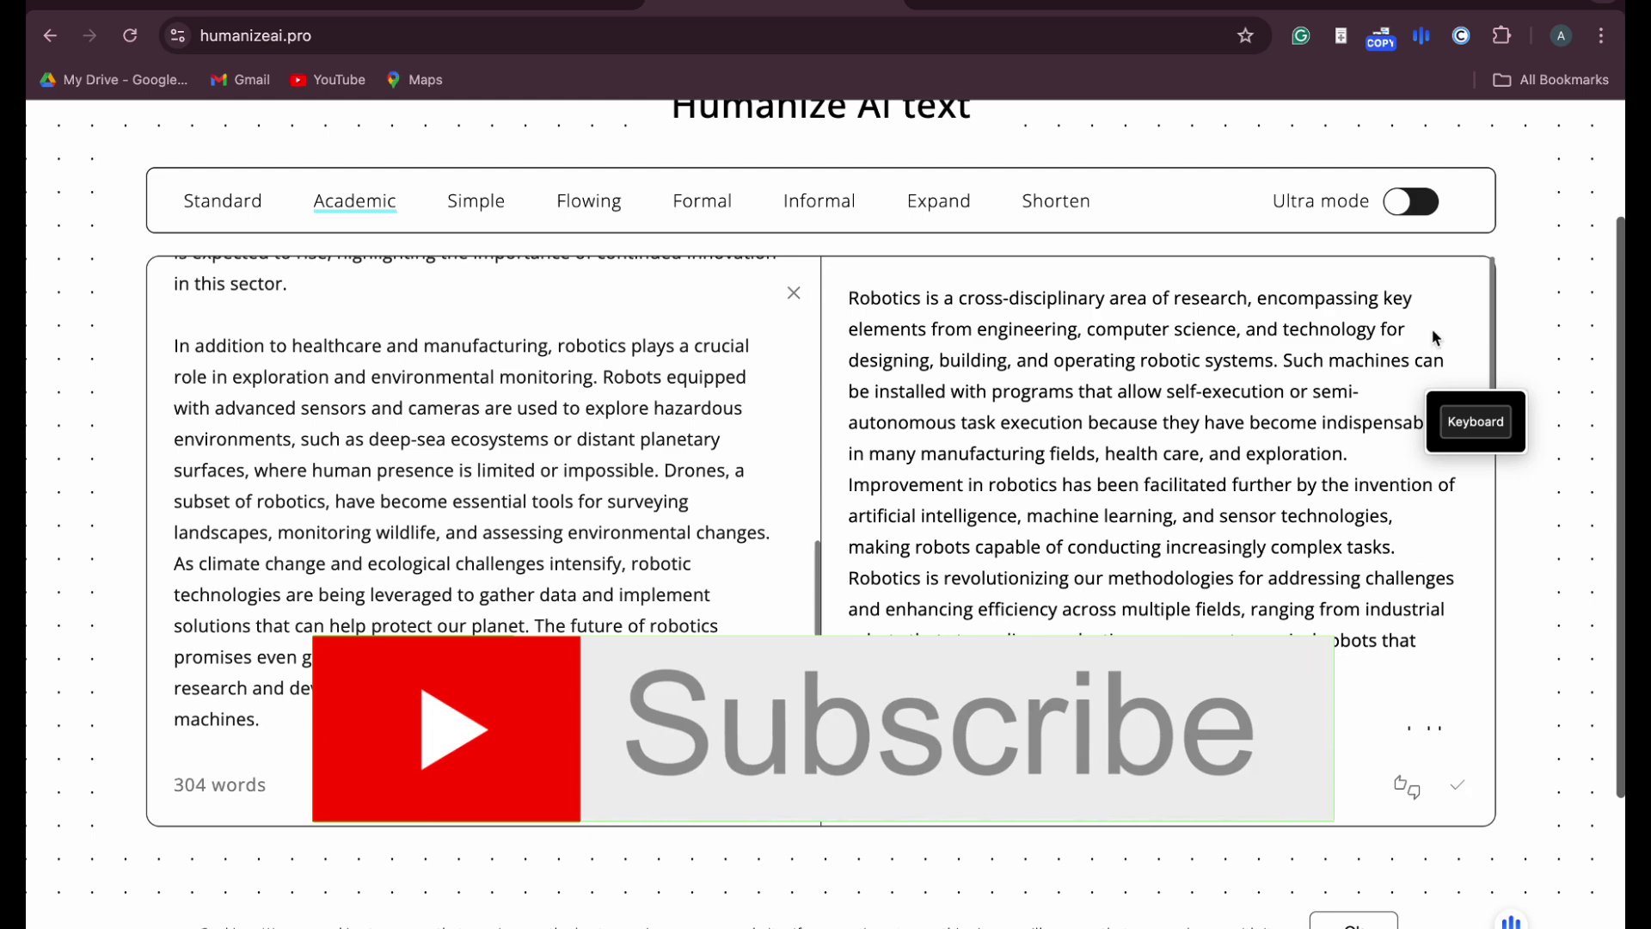
# Step: Search for "check for ai" in another browser tab and open QuillBot's AI Detector from the results
pyautogui.click(926, 2)
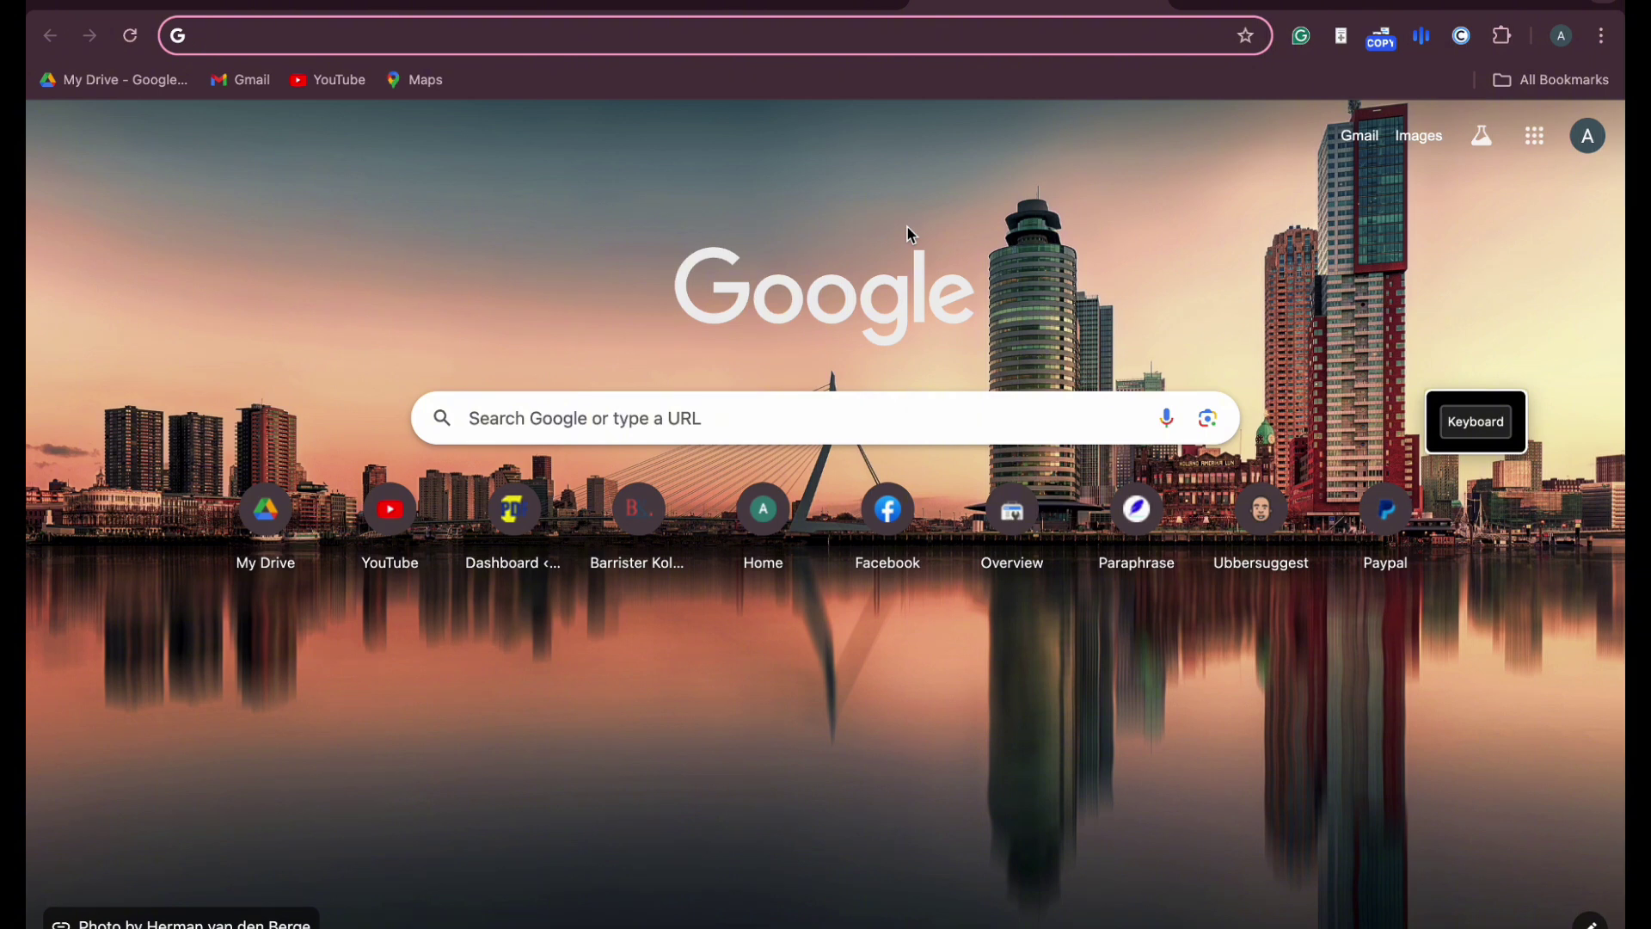
pyautogui.write('chec')
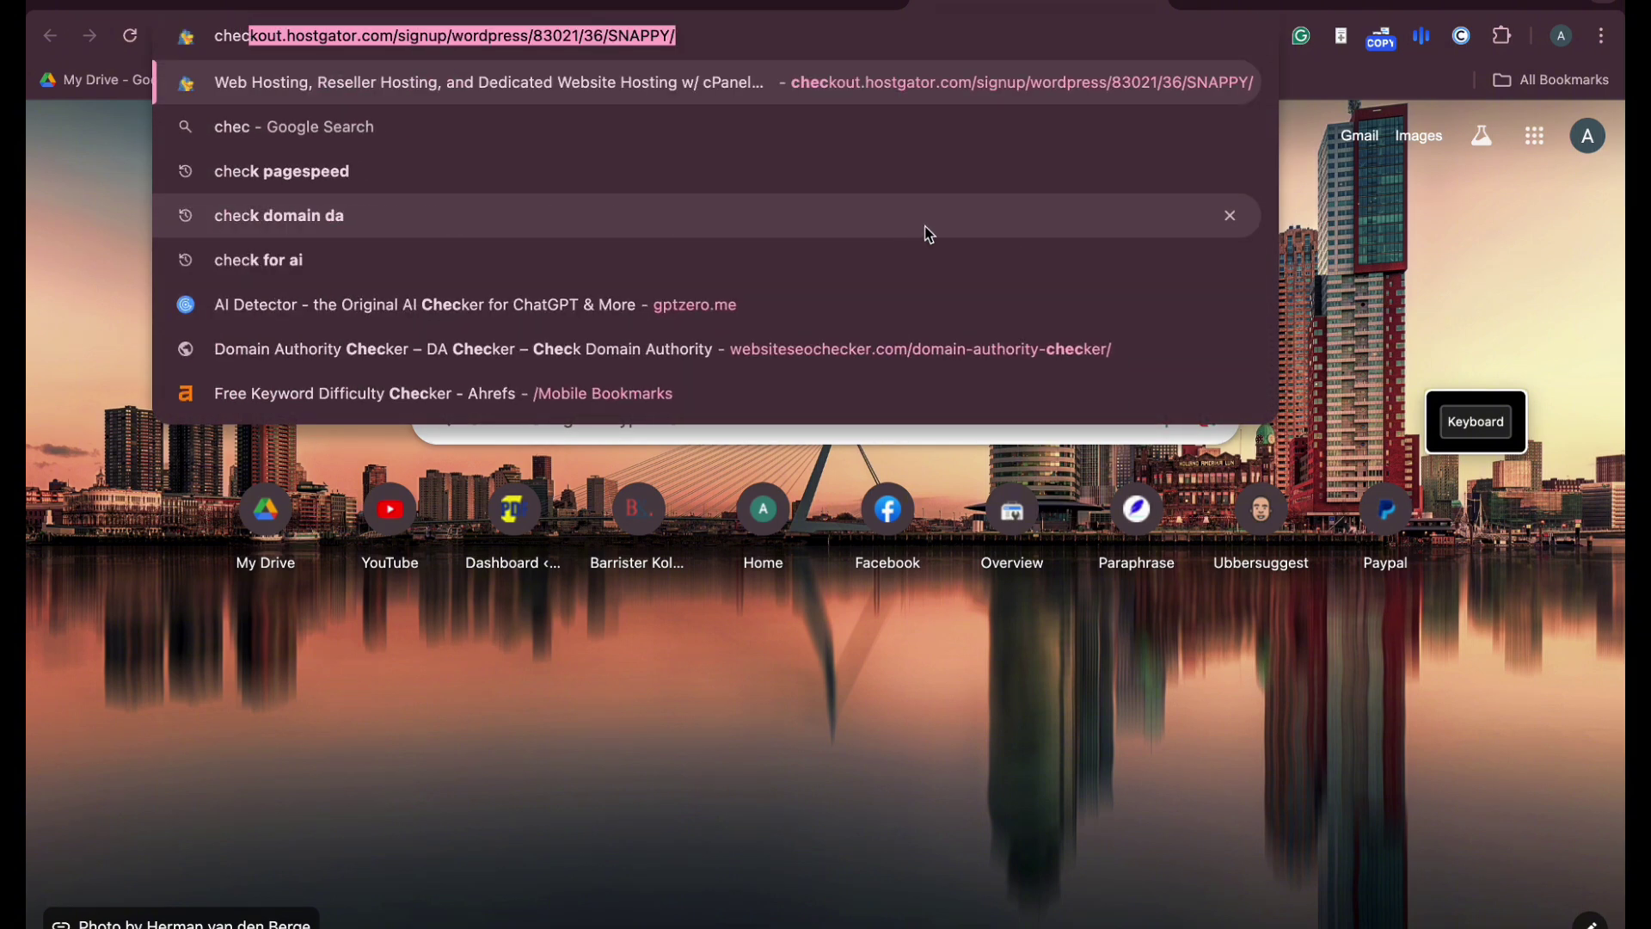
pyautogui.write('k for a')
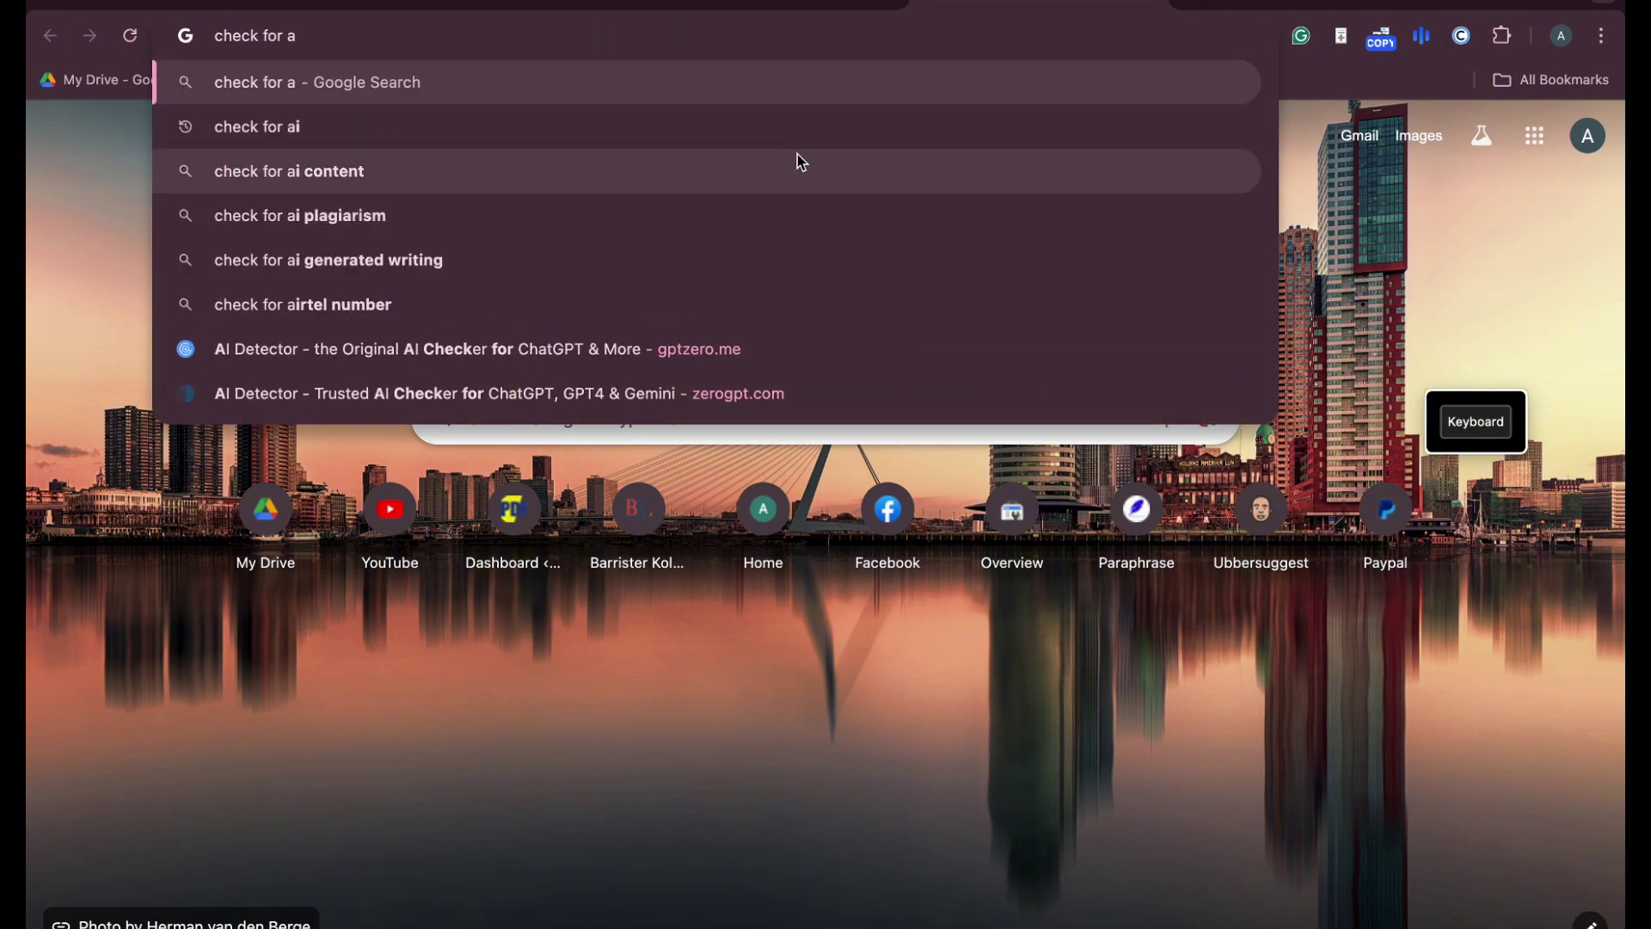
pyautogui.click(806, 110)
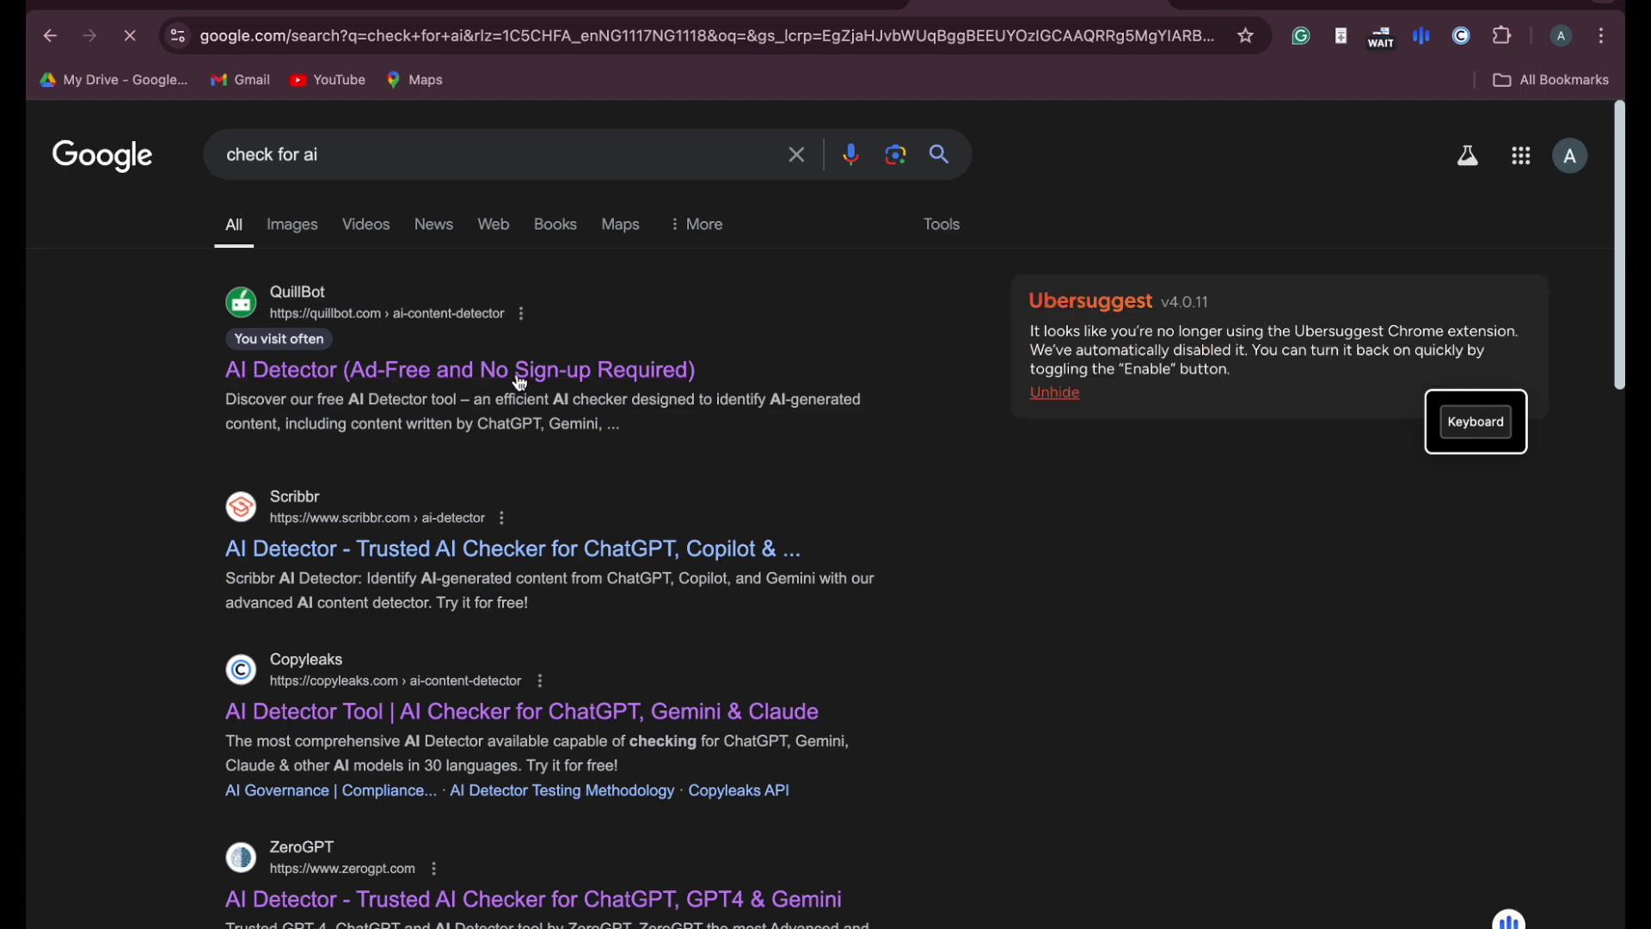
pyautogui.click(540, 377)
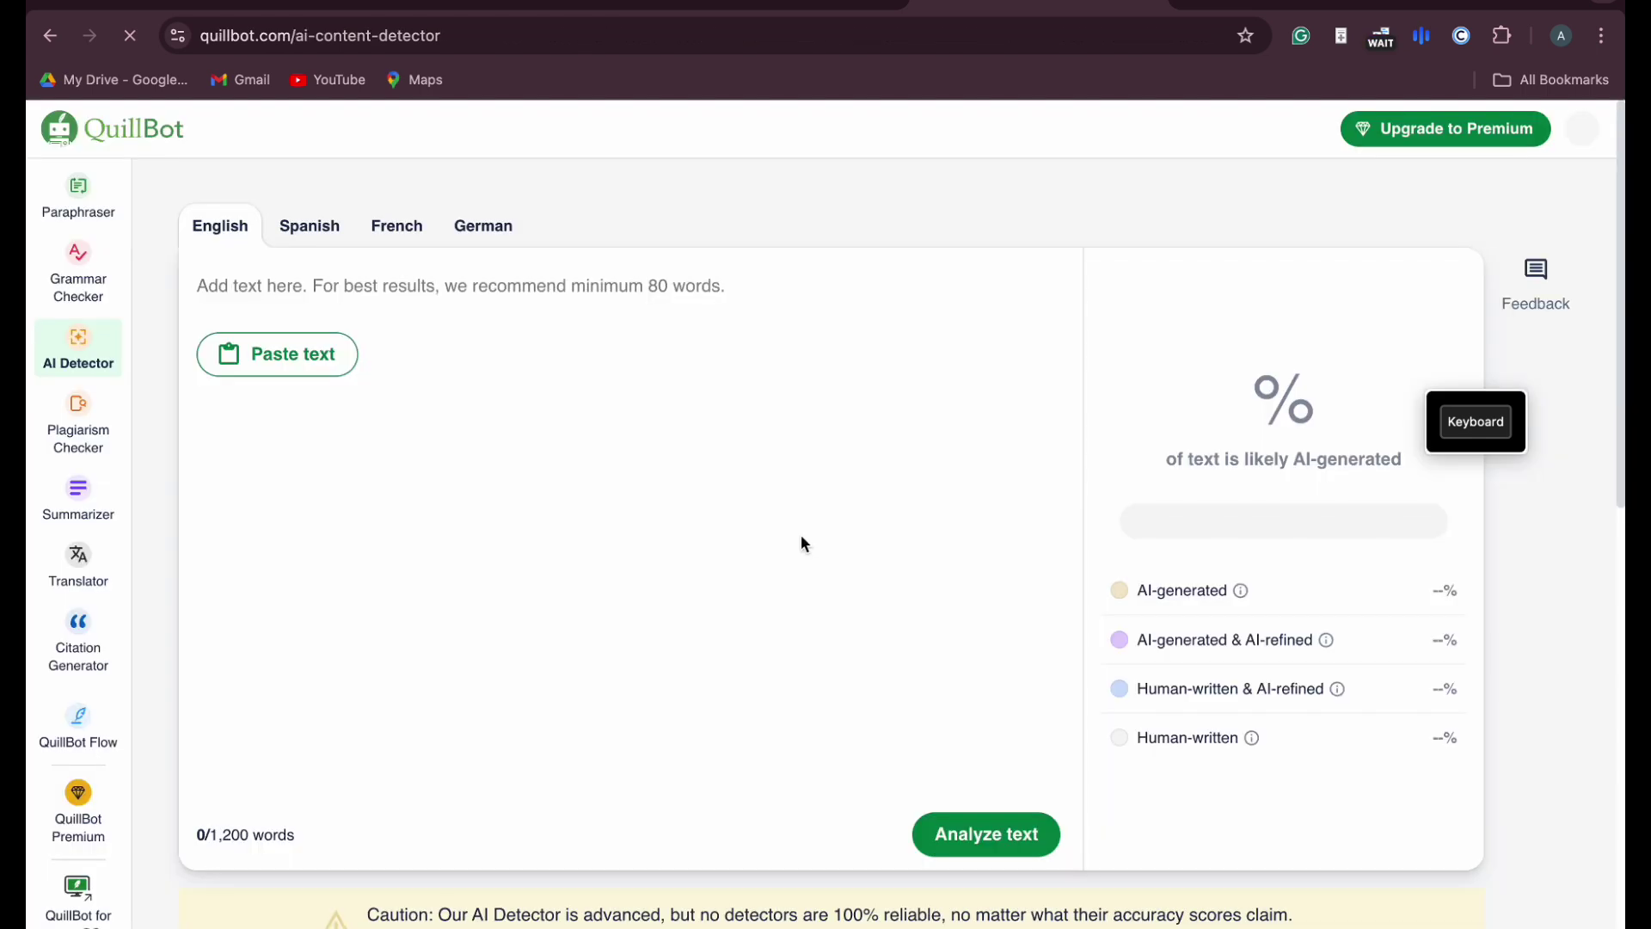
# Step: Paste the Academic-mode text into QuillBot's AI Detector, analyze it and highlight the overall AI score
pyautogui.hotkey('ctrl', 'v')
pyautogui.click(988, 917)
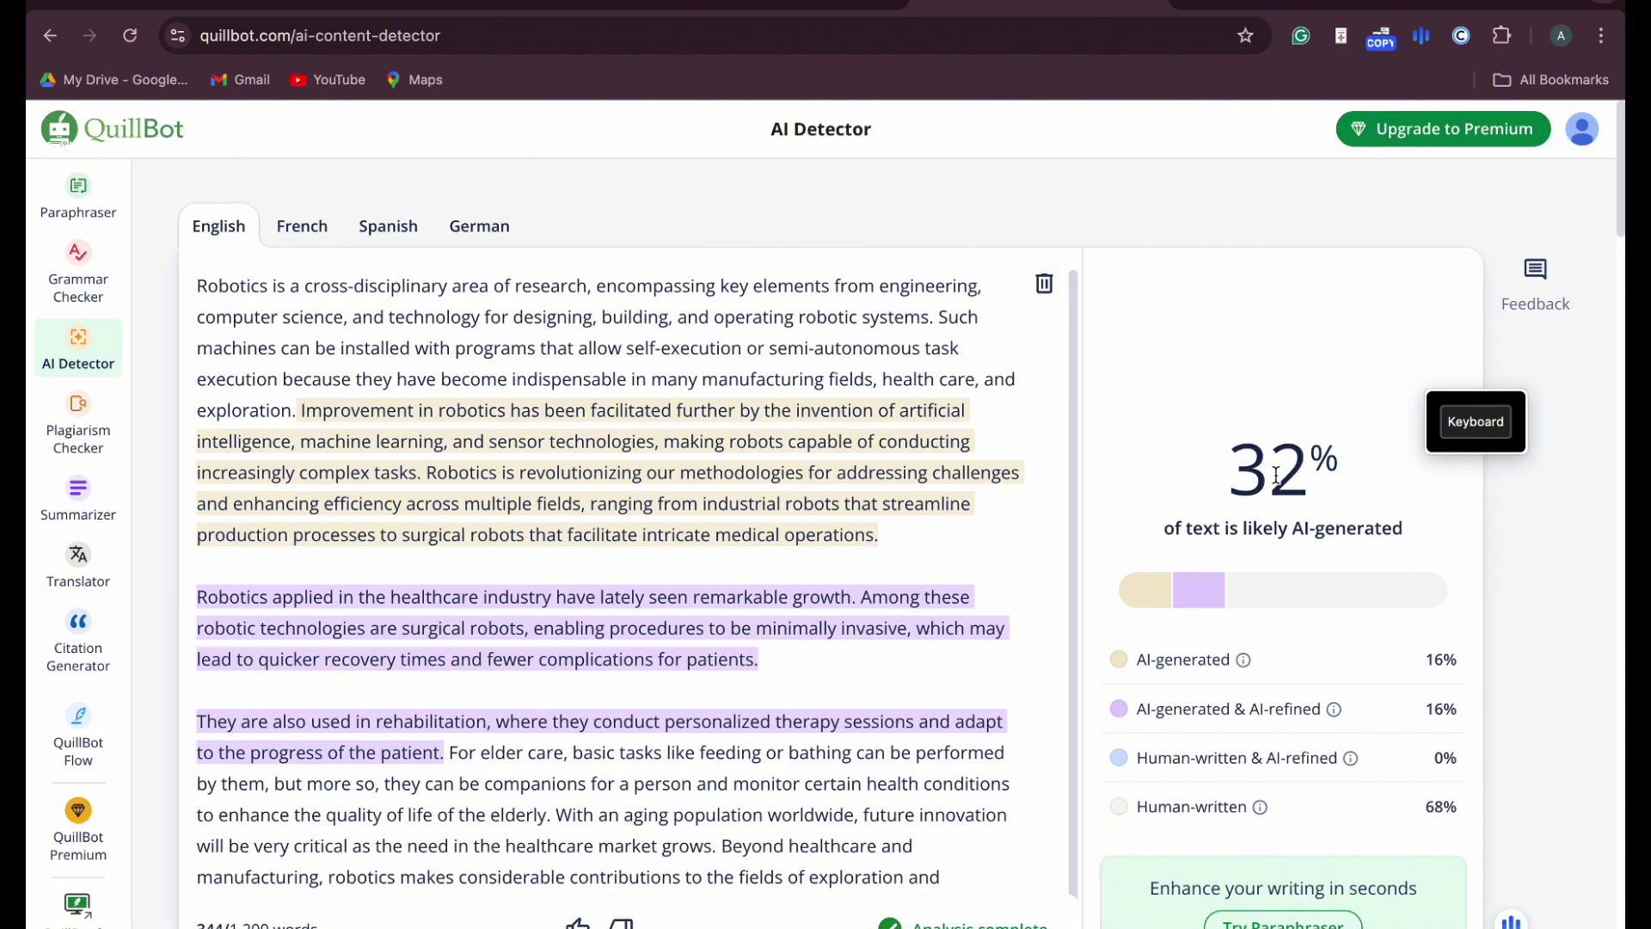
pyautogui.moveTo(1216, 469); pyautogui.dragTo(1345, 483)
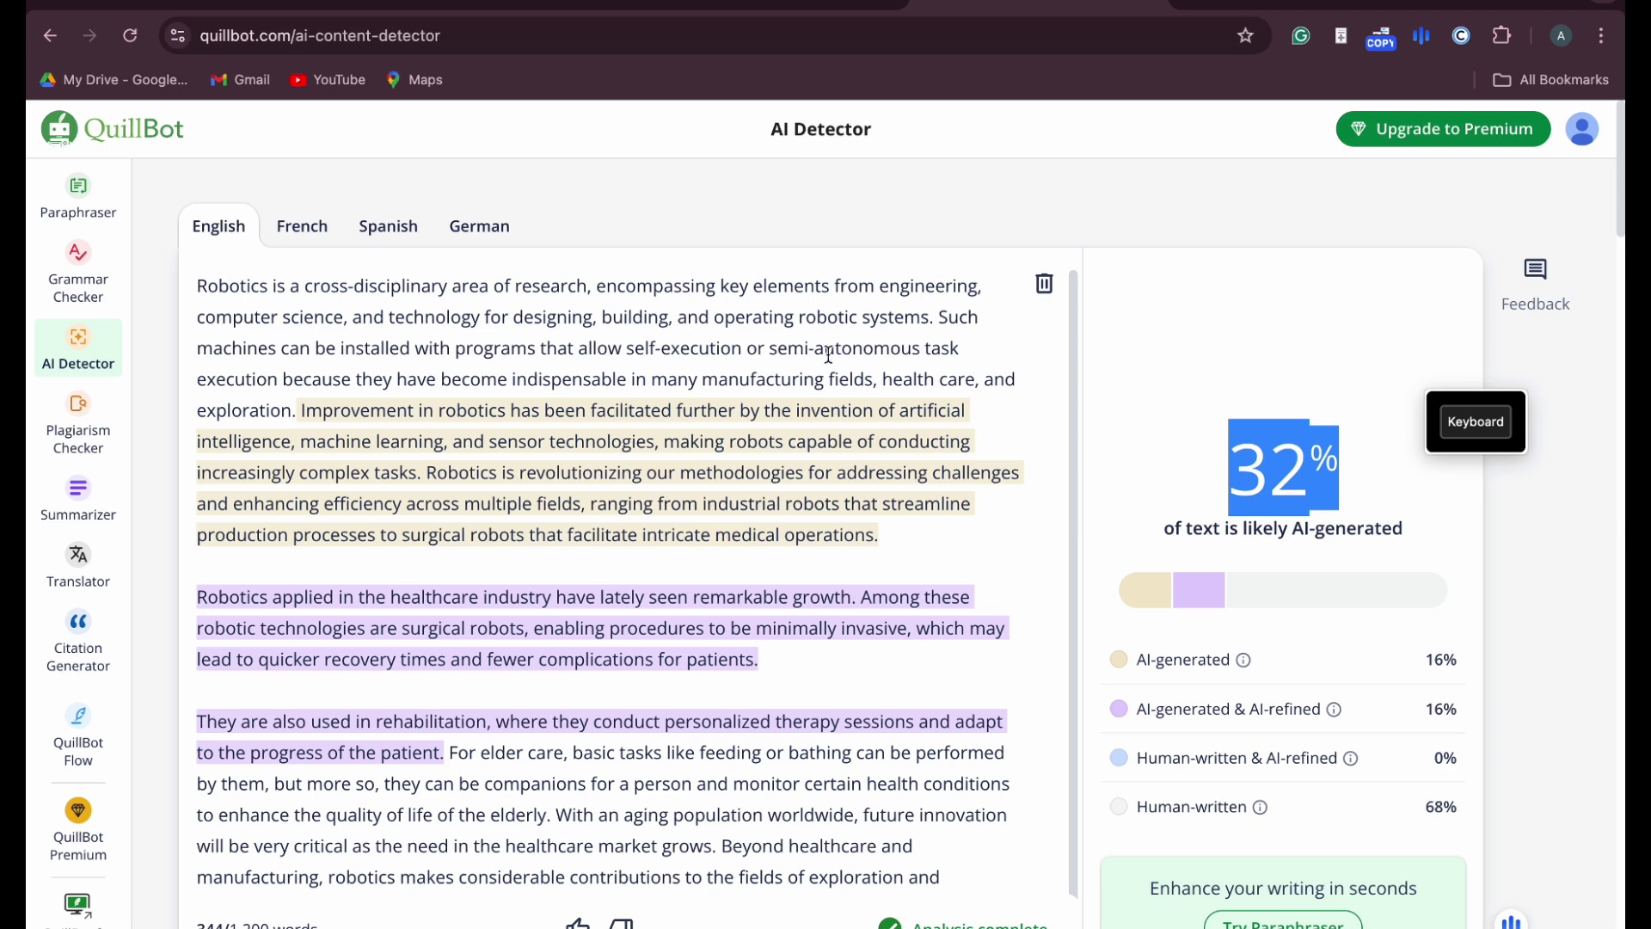
# Step: Return to Humanize AI, turn on Ultra mode and humanize the robotics text again in Academic mode
pyautogui.click(774, 7)
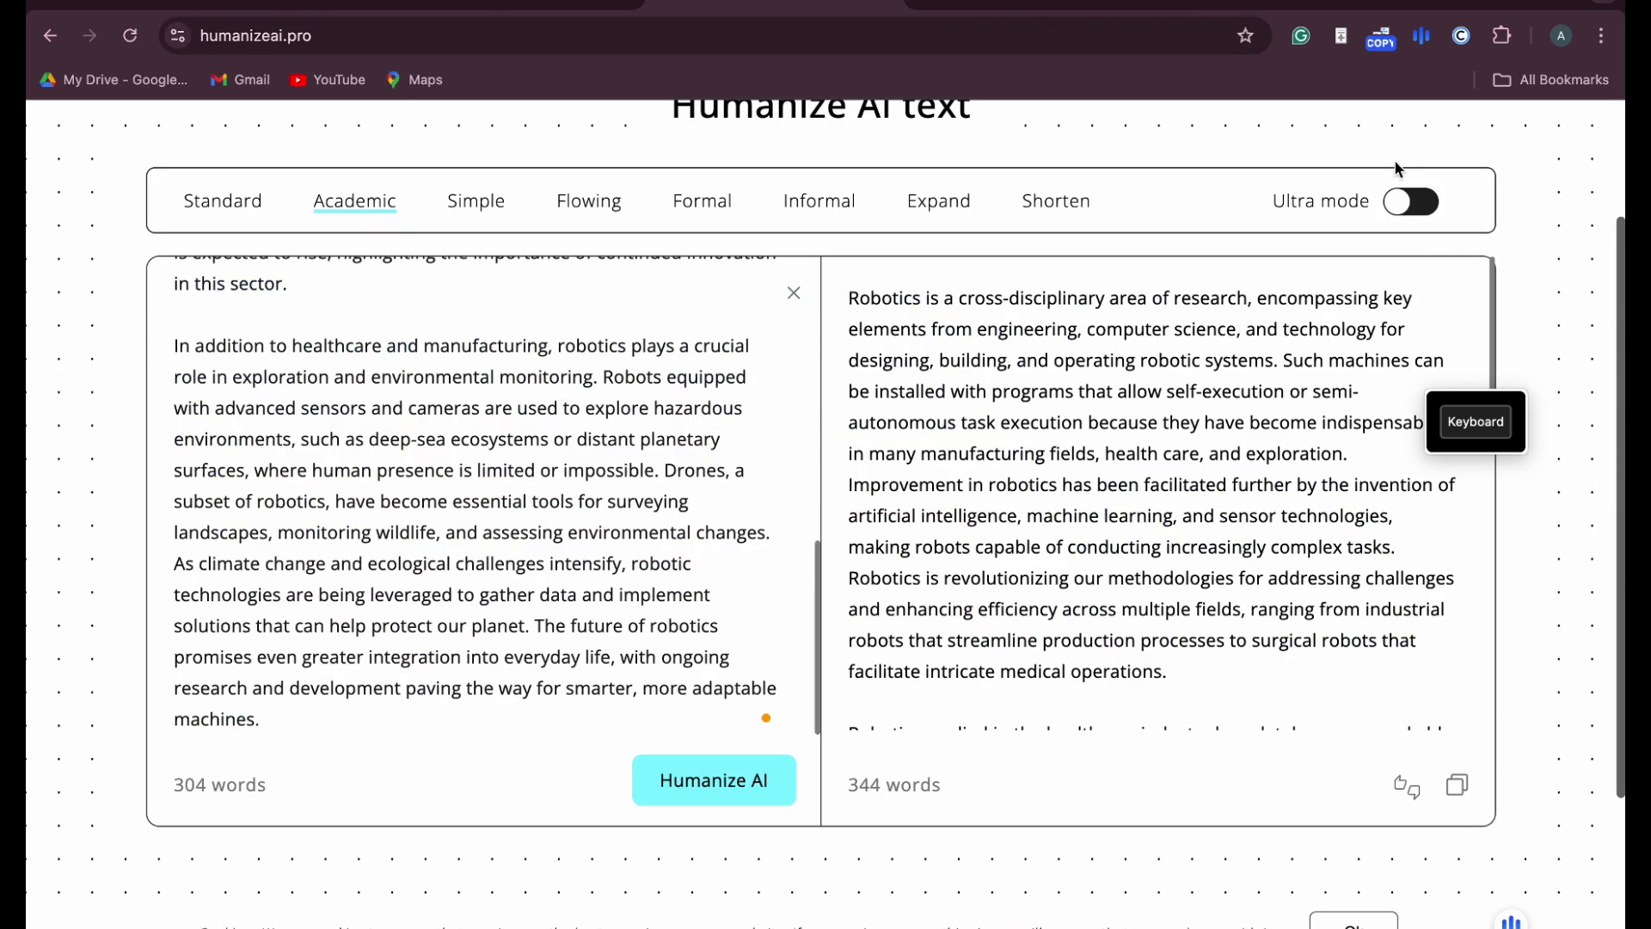
pyautogui.click(1408, 200)
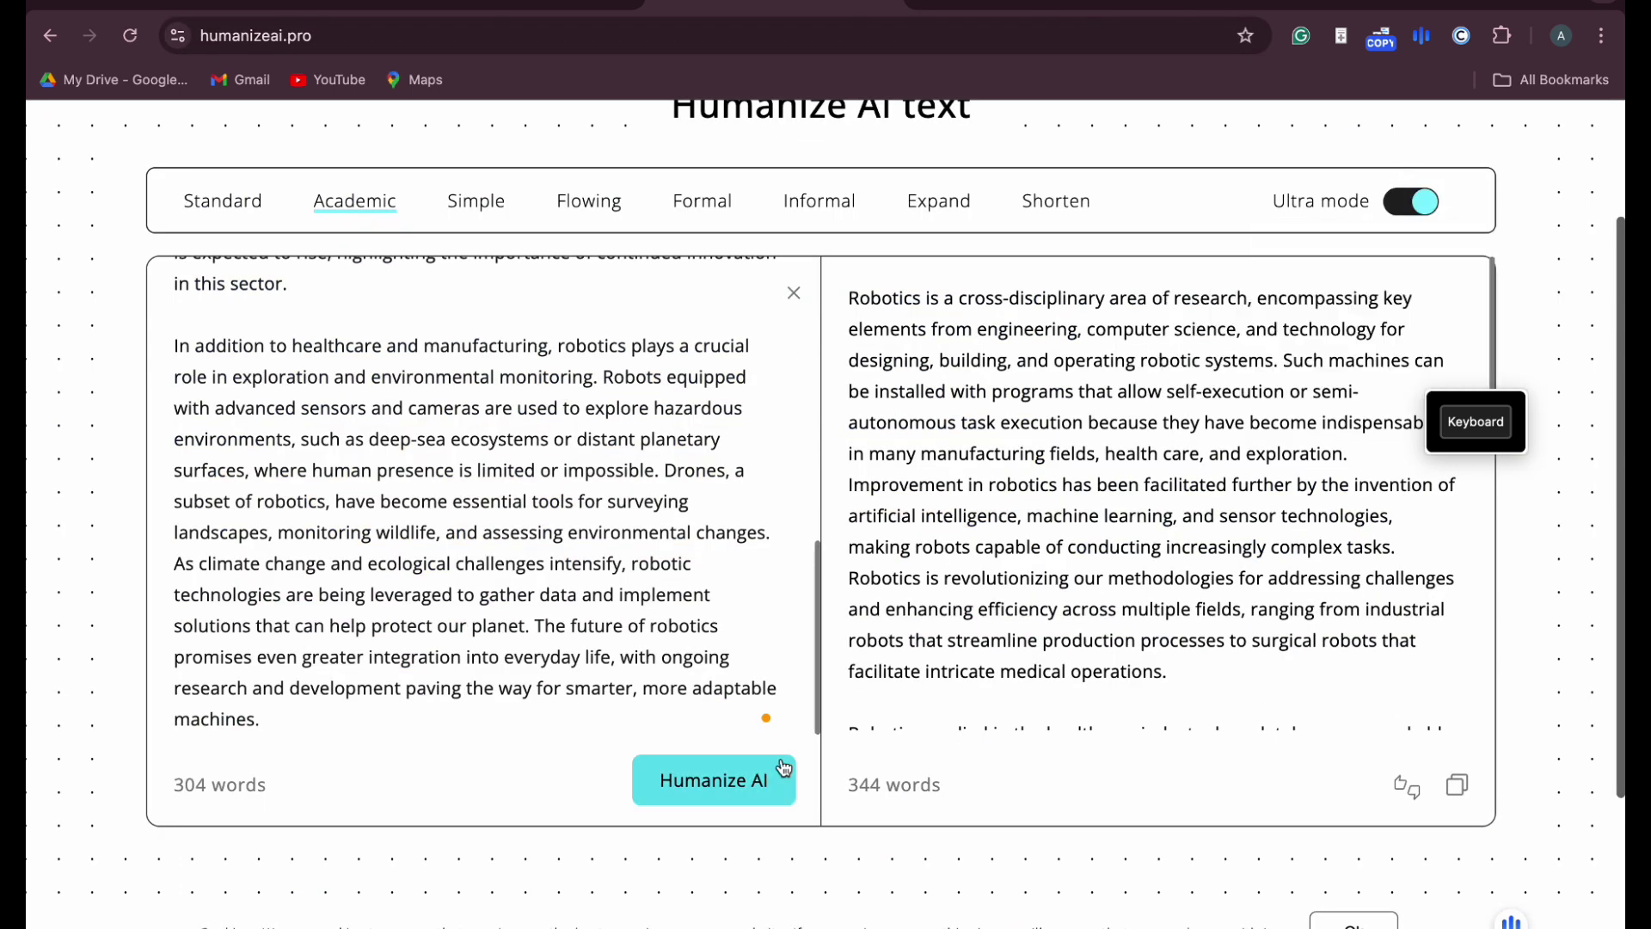
pyautogui.click(755, 781)
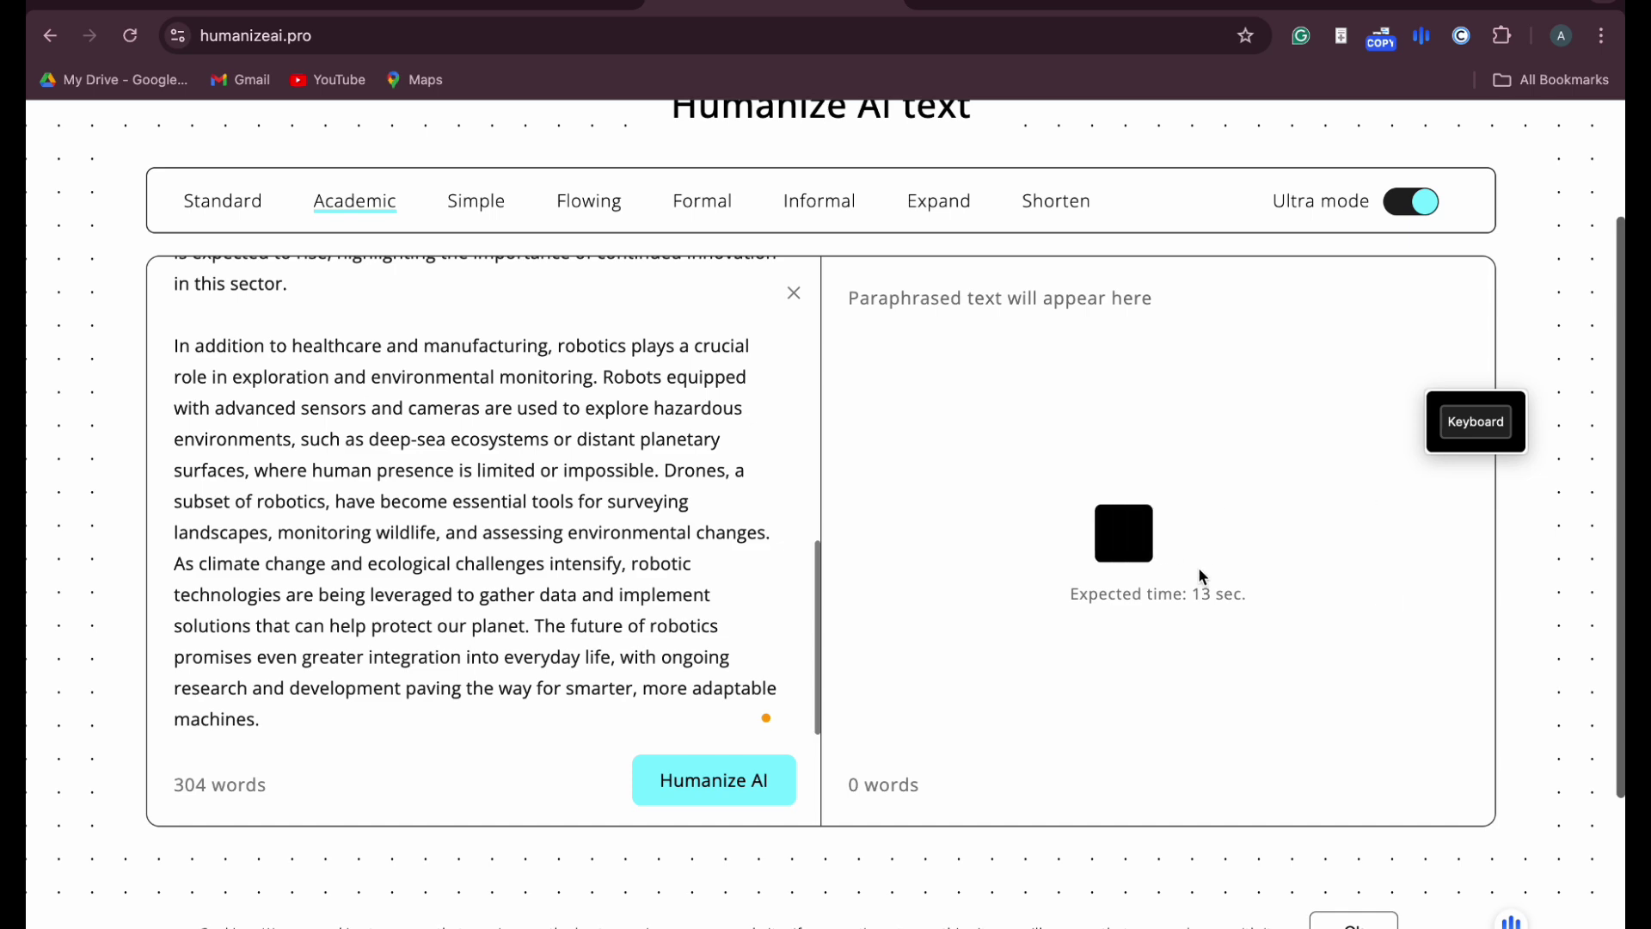
pyautogui.scroll(10, 608, 445)
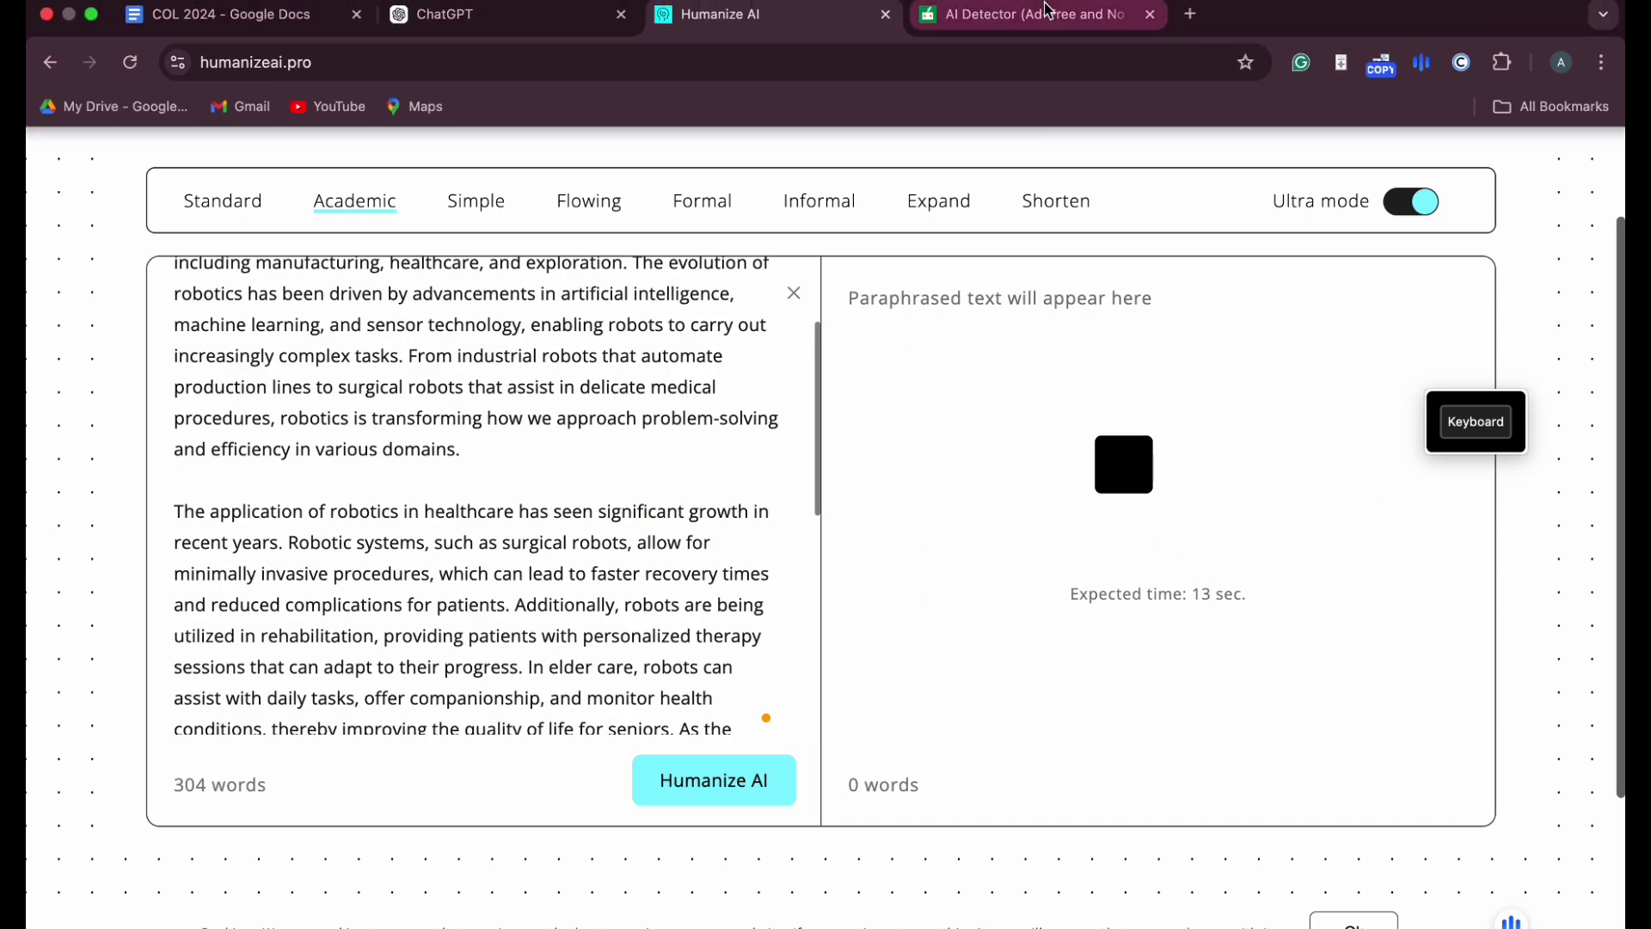
# Step: Go back to QuillBot's AI Detector, highlight the AI score number and review the flagged passages
pyautogui.click(1341, 5)
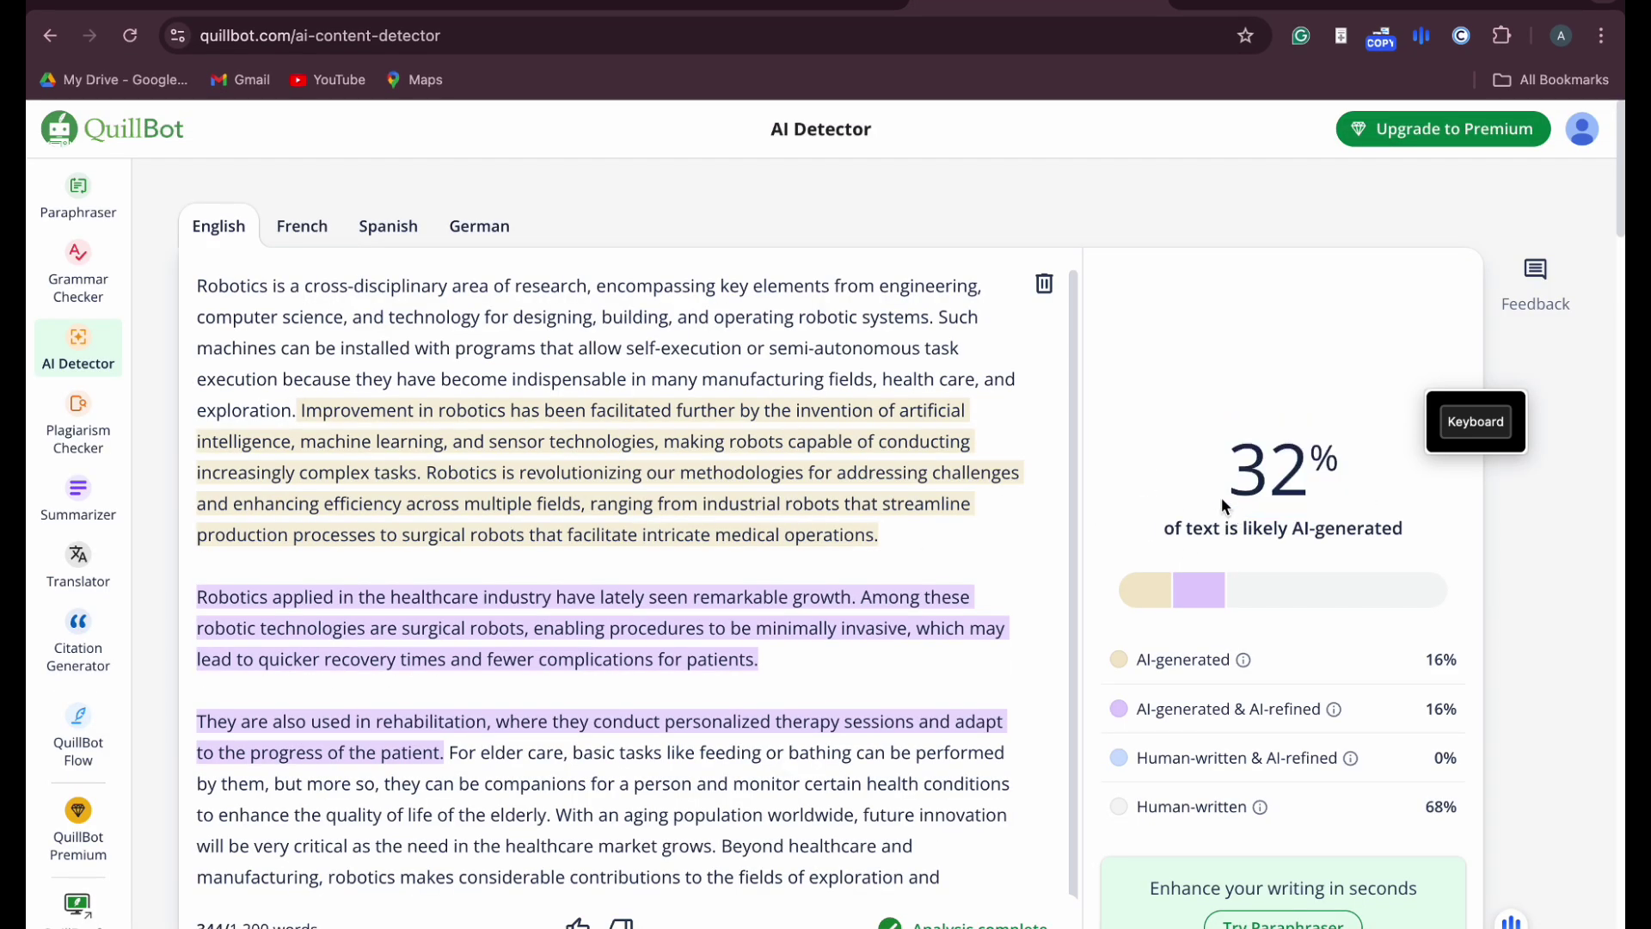
pyautogui.moveTo(1225, 508); pyautogui.dragTo(1314, 497)
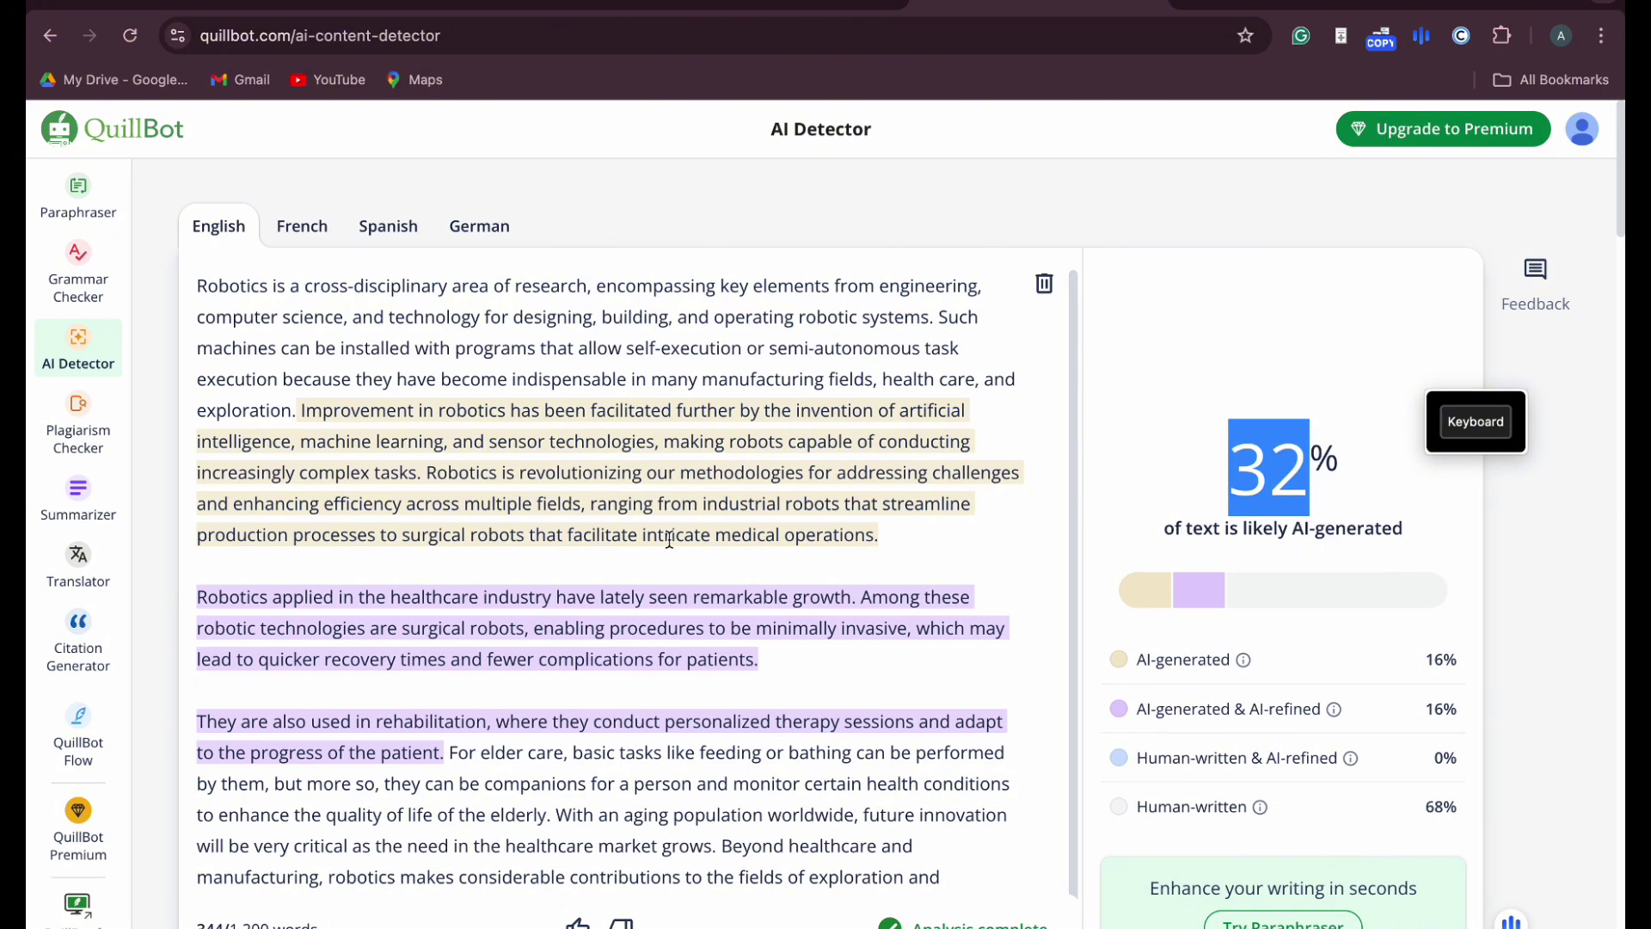
pyautogui.scroll(-8, 669, 540)
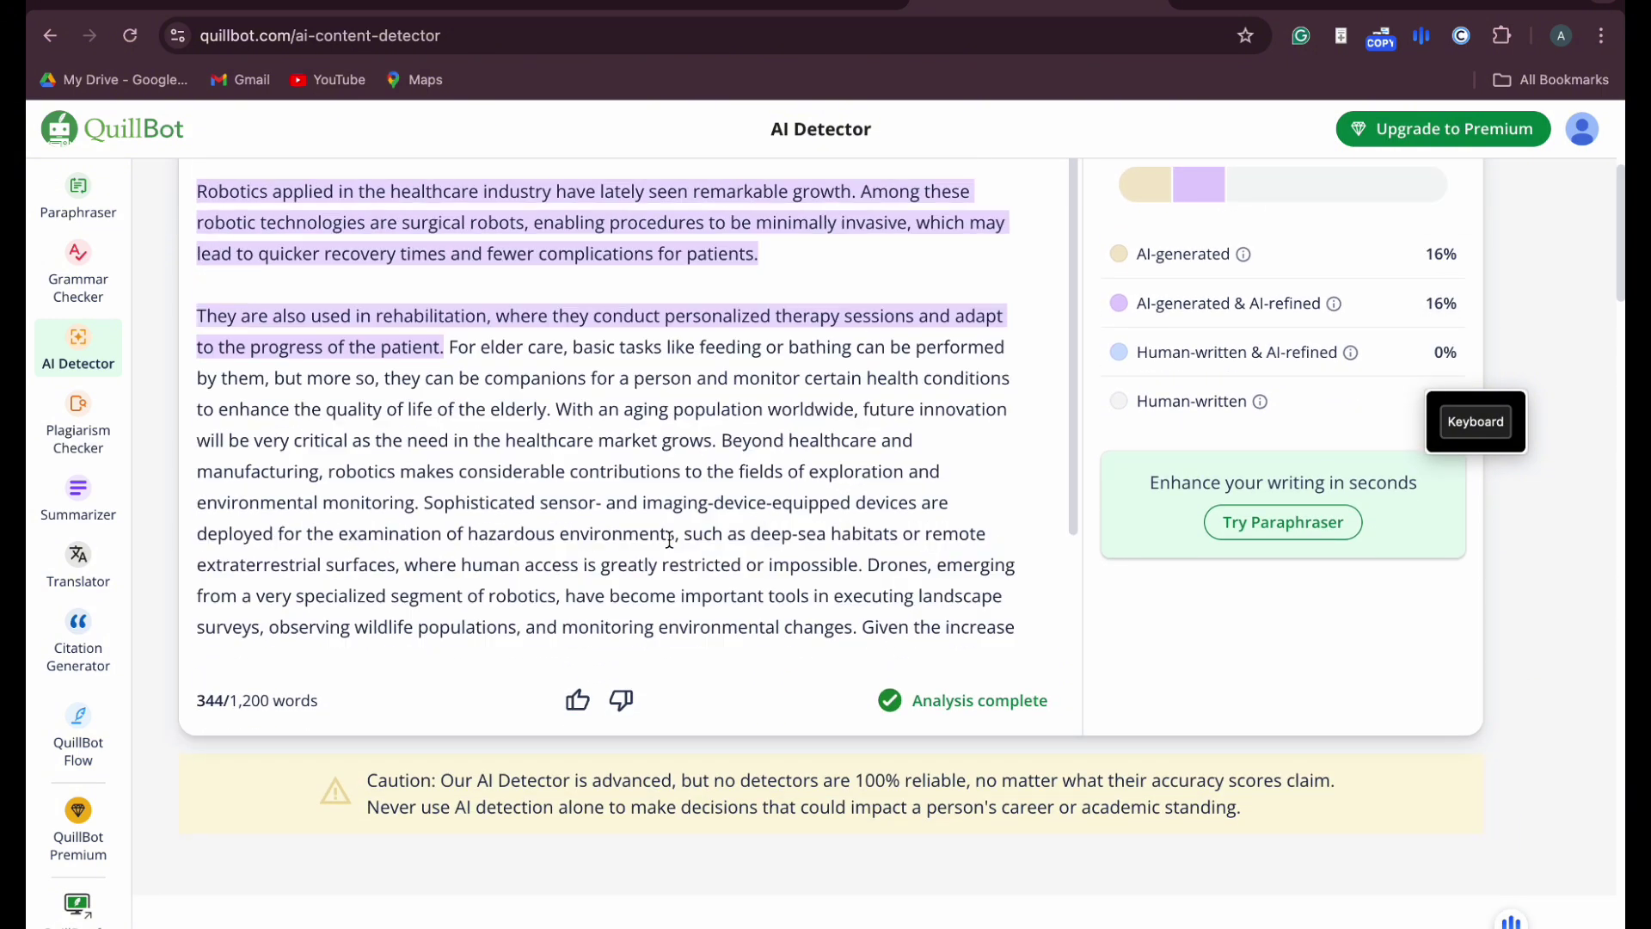
pyautogui.scroll(5, 669, 540)
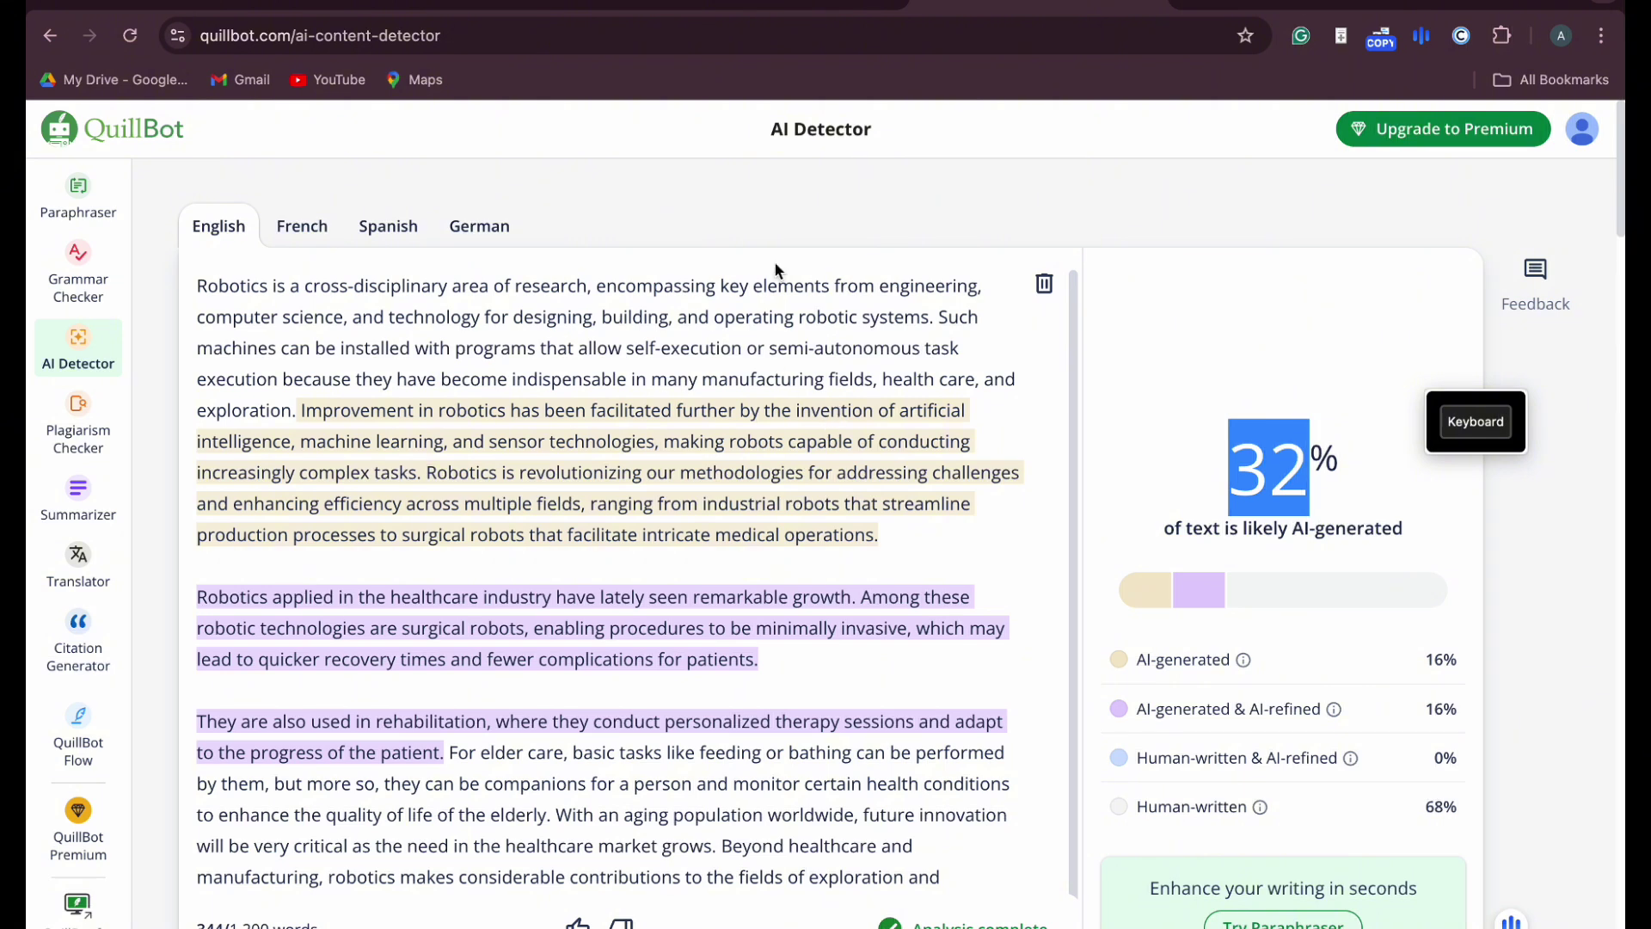
# Step: Copy the Ultra-mode output from Humanize AI, replace the text in QuillBot's AI Detector with it and analyze it
pyautogui.click(791, 12)
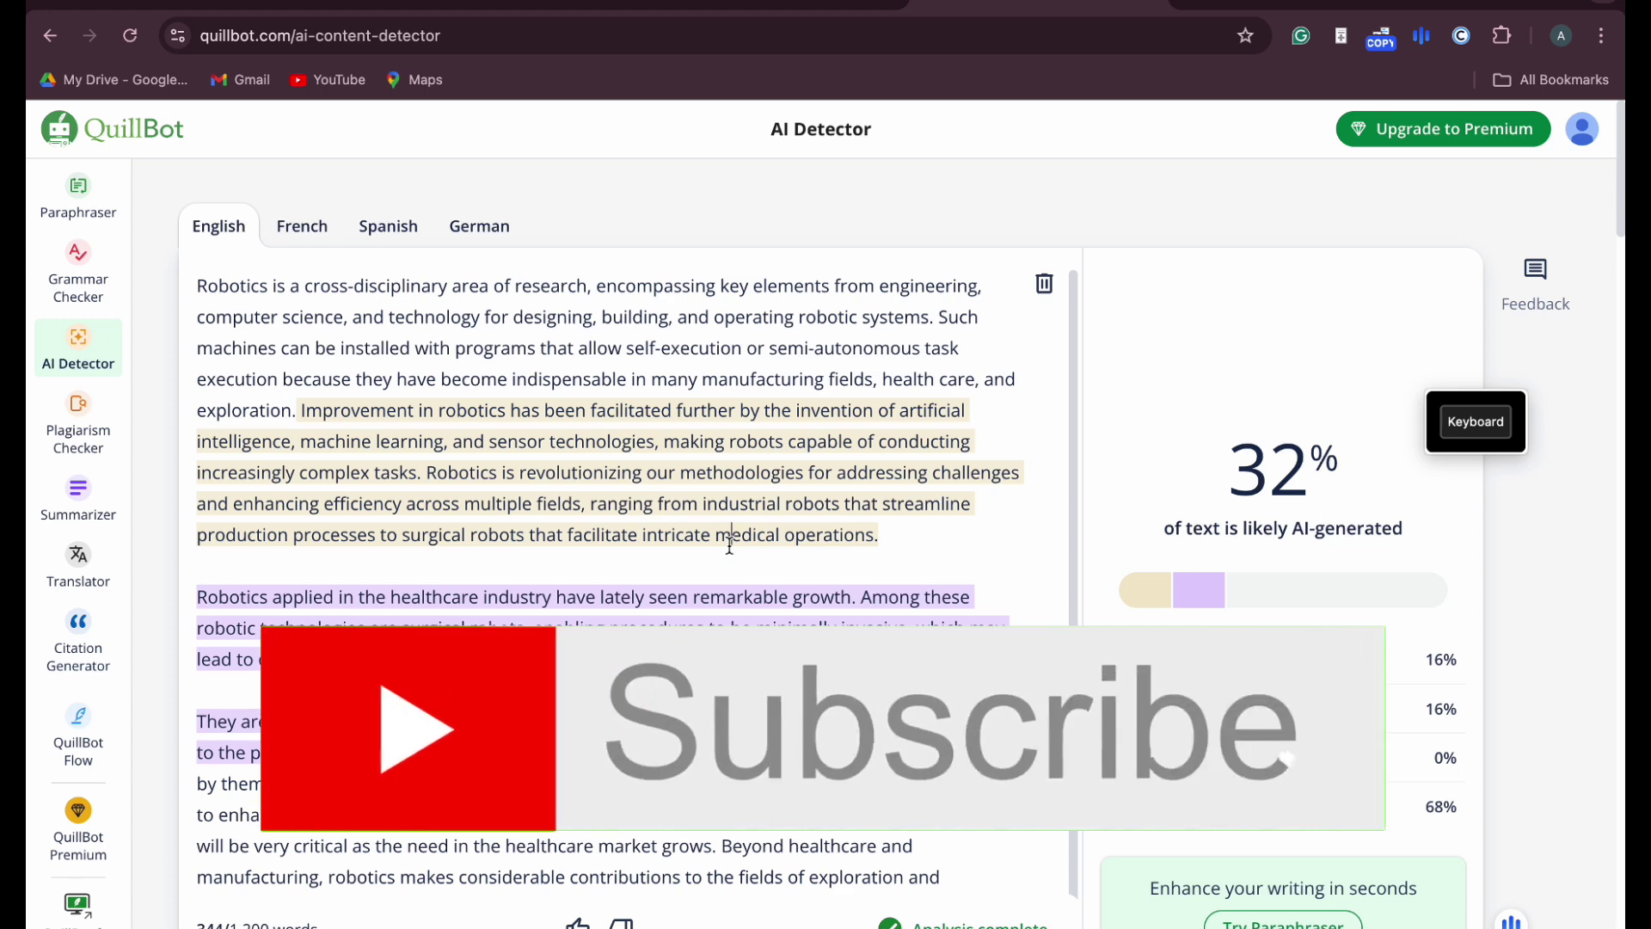
pyautogui.hotkey('ctrl', 'a')
pyautogui.hotkey('ctrl', 'v')
pyautogui.click(978, 921)
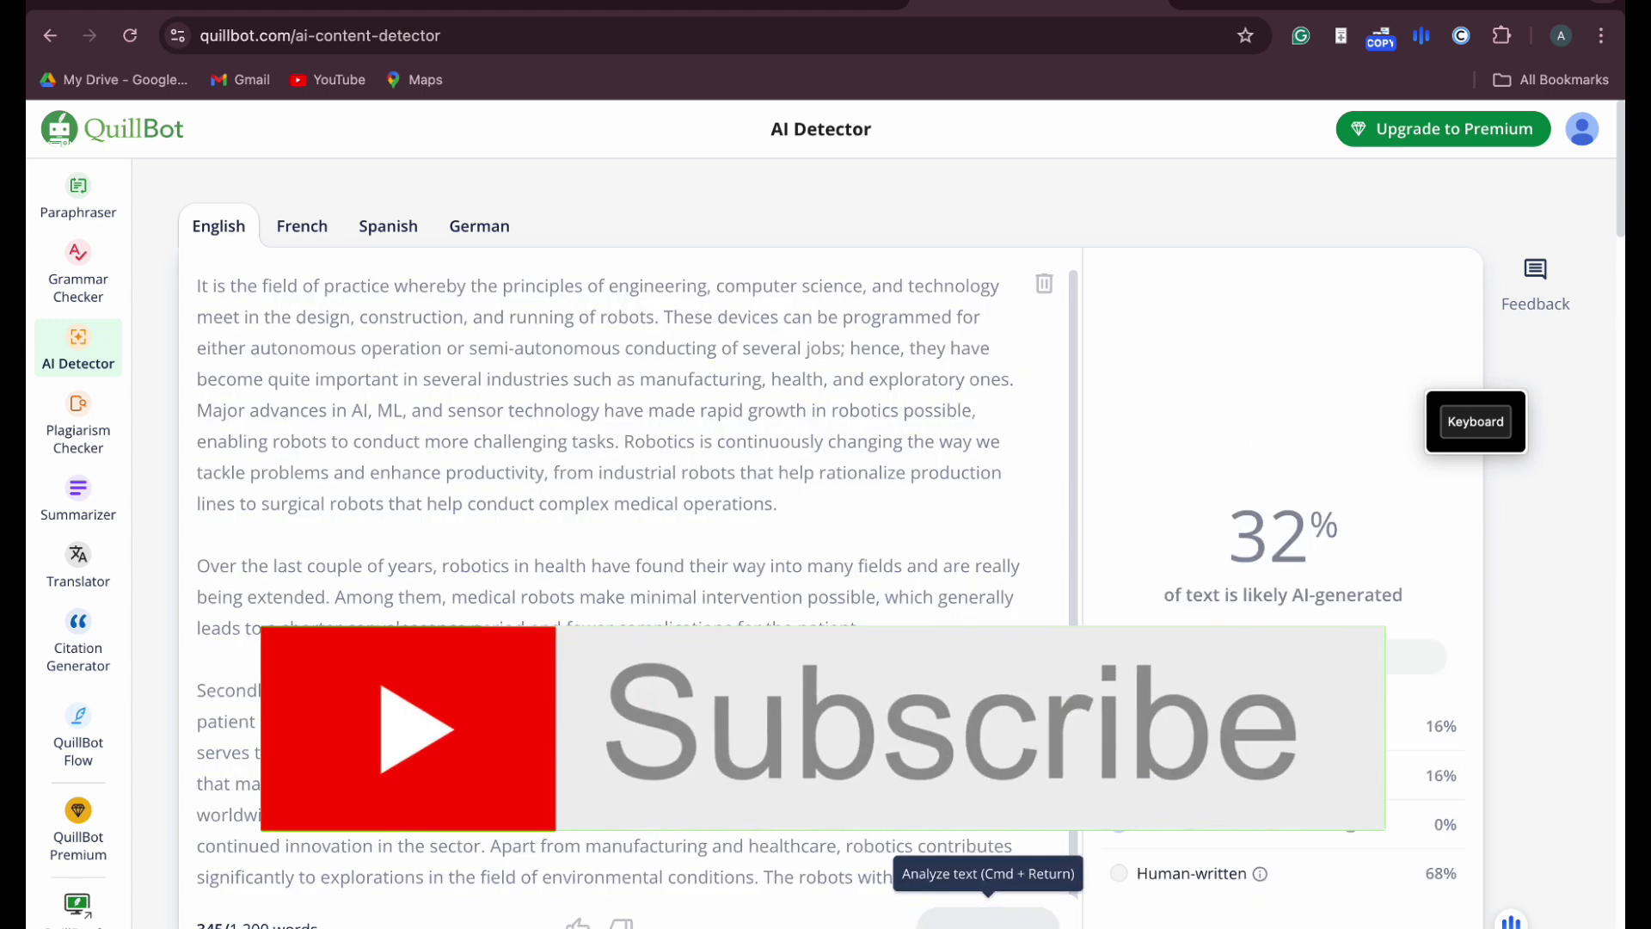
# Step: Highlight the overall AI score in QuillBot's AI Detector and switch back to the Ultra-mode result in Humanize AI
pyautogui.moveTo(1236, 471); pyautogui.dragTo(1331, 474)
pyautogui.click(810, 4)
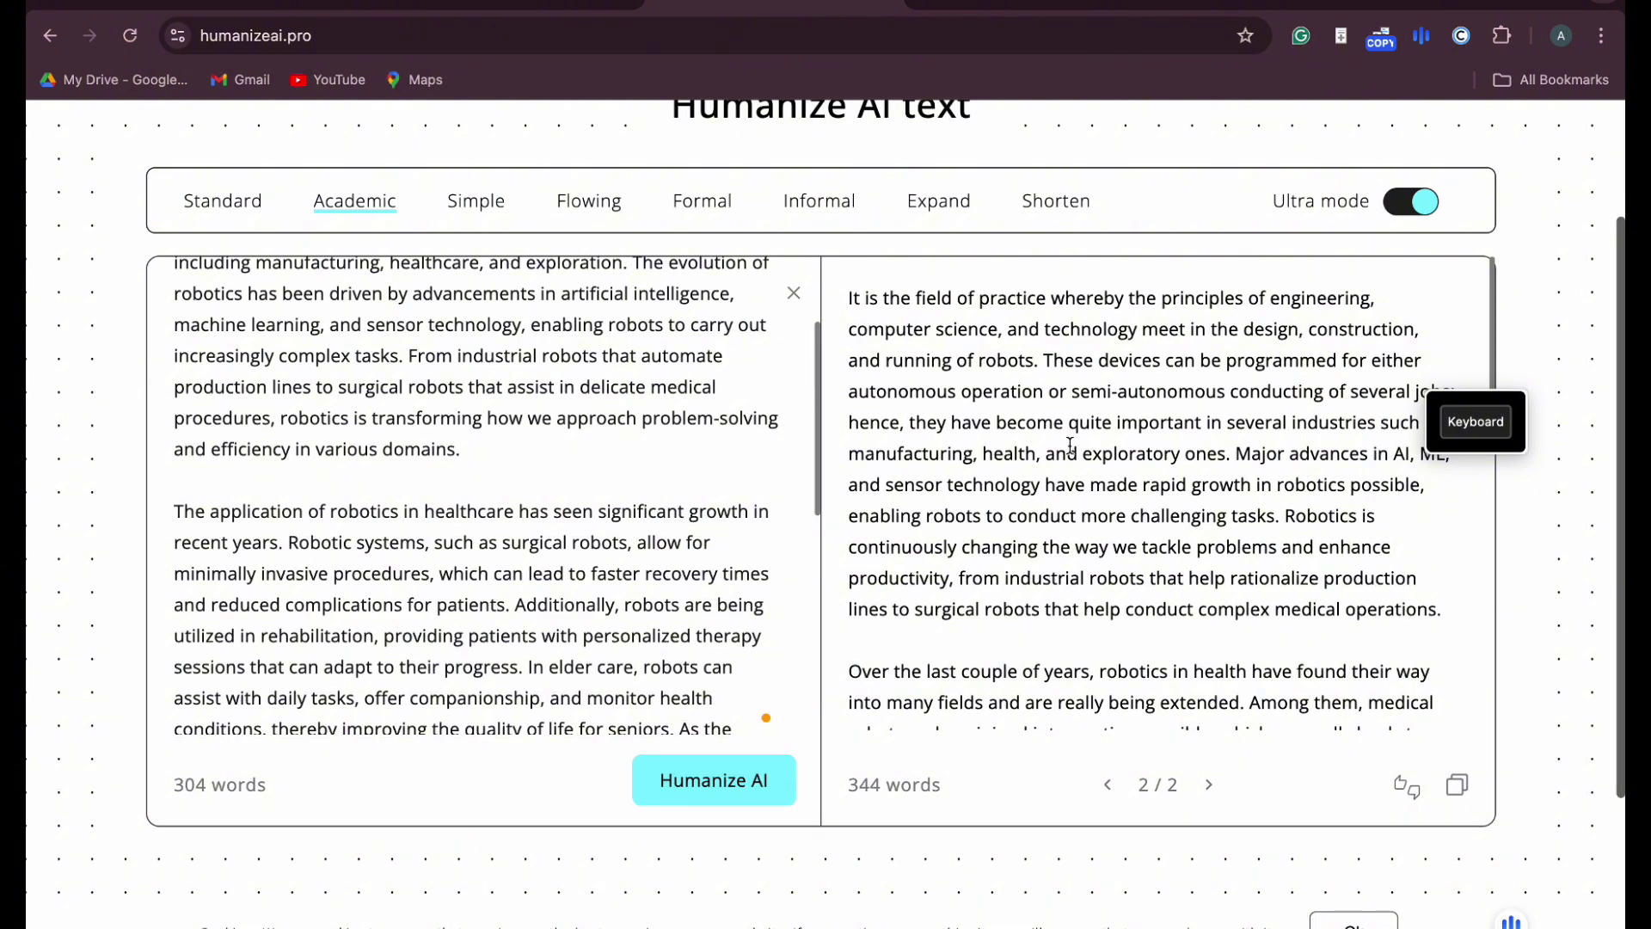
pyautogui.scroll(2, 1154, 446)
pyautogui.scroll(-5, 1154, 438)
pyautogui.scroll(3, 1154, 438)
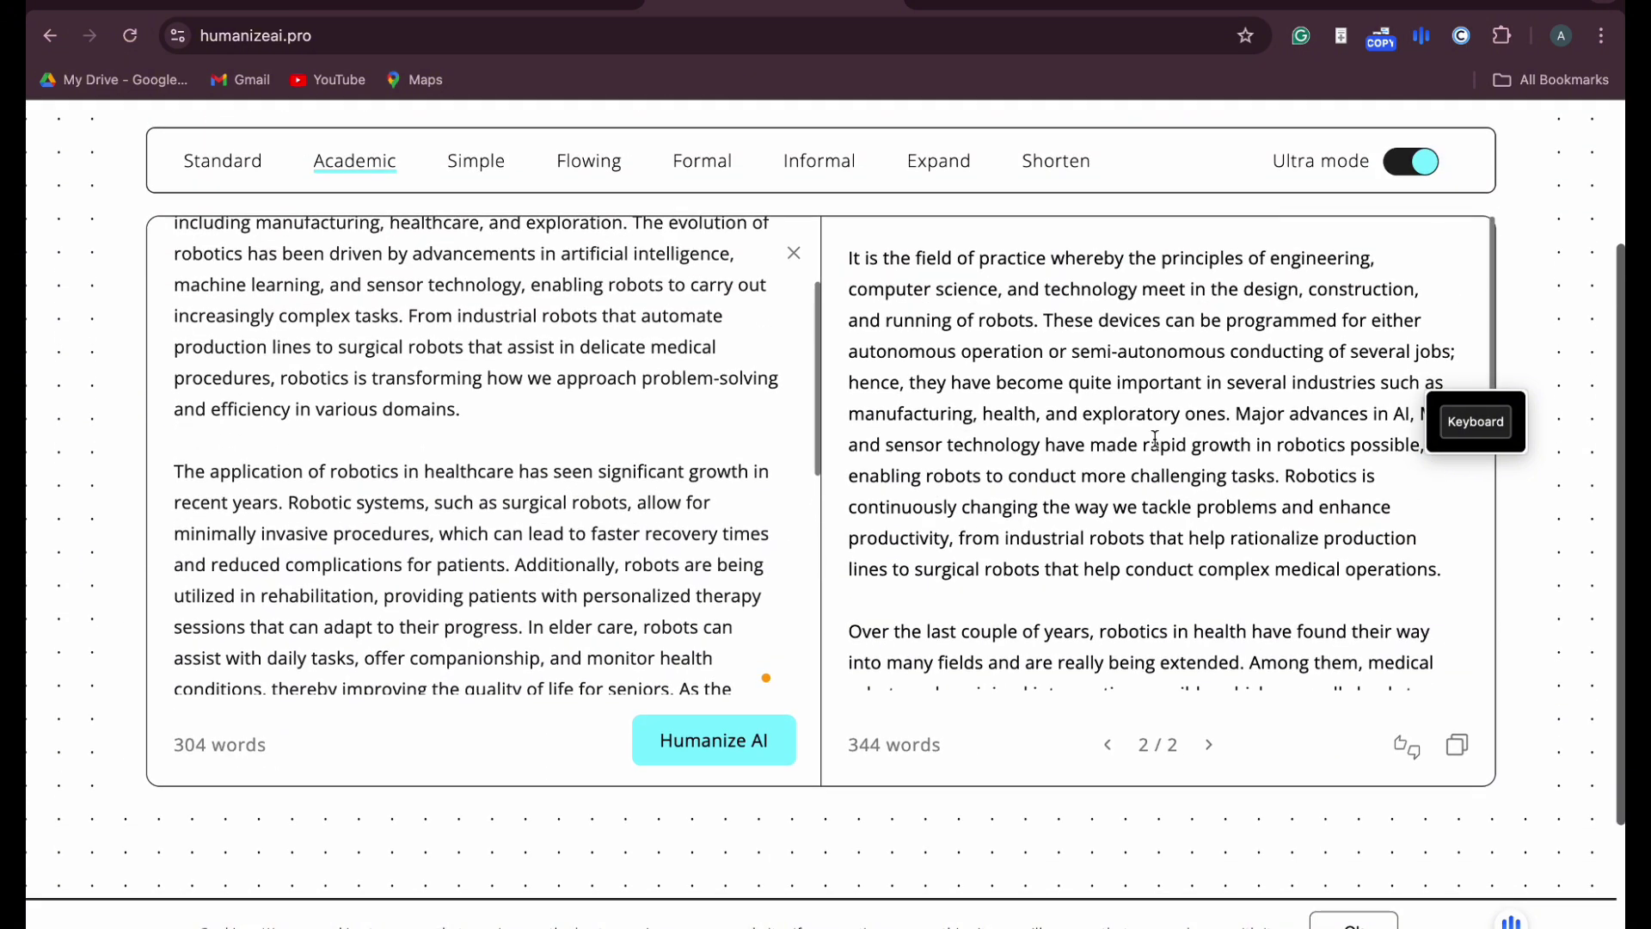
pyautogui.scroll(3, 627, 381)
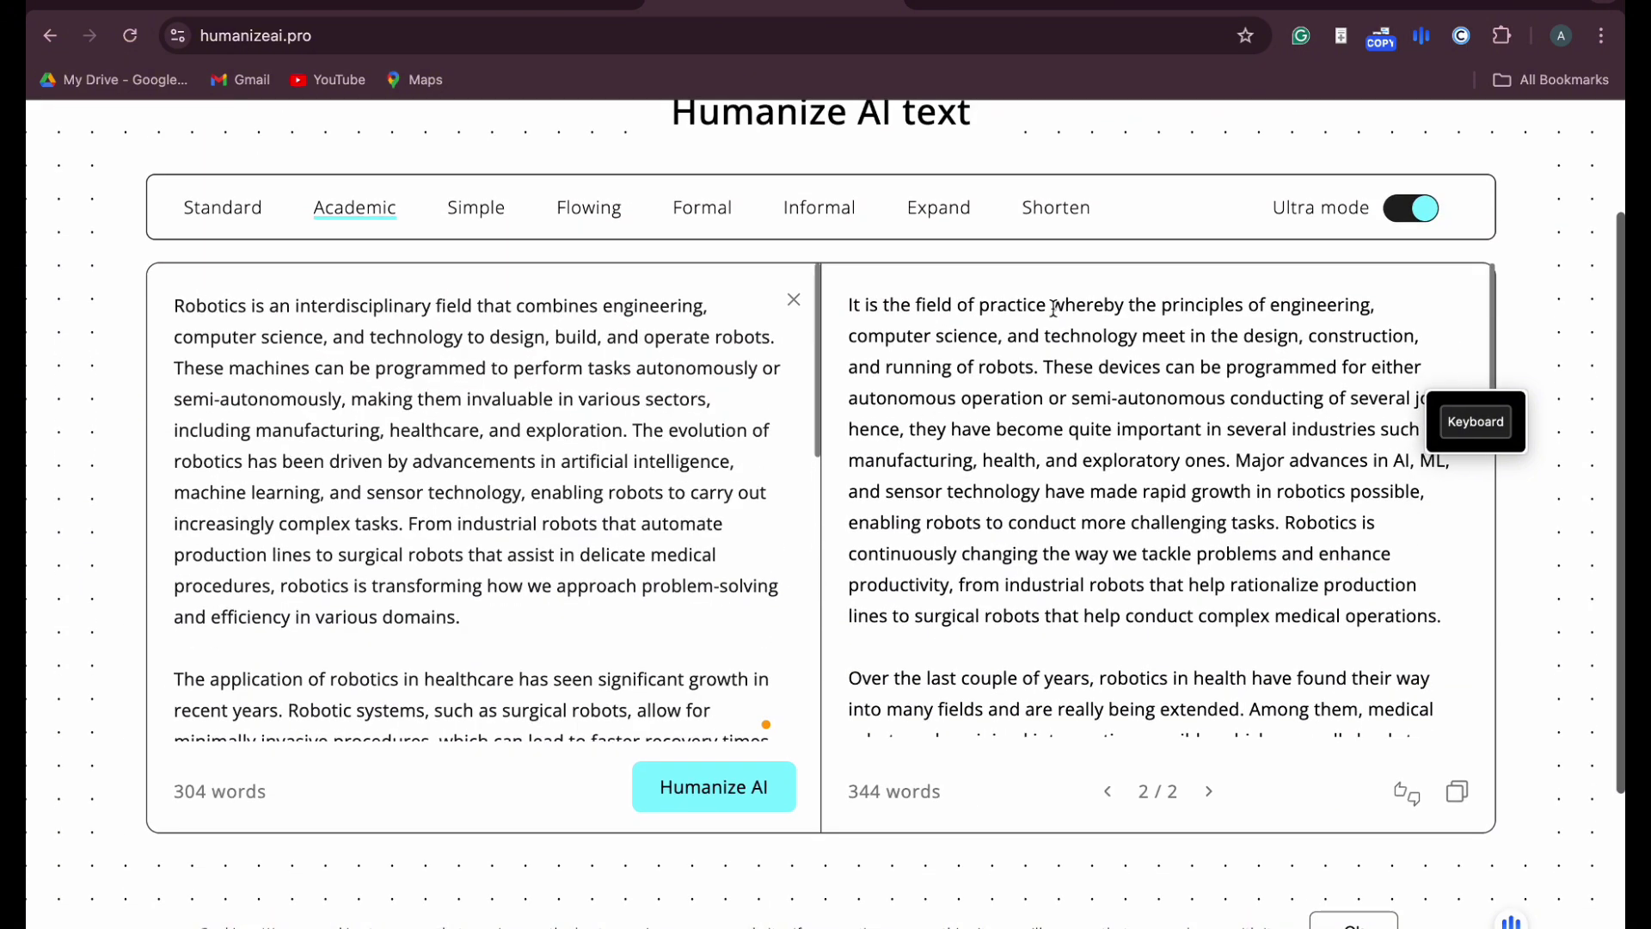
pyautogui.scroll(-1, 988, 424)
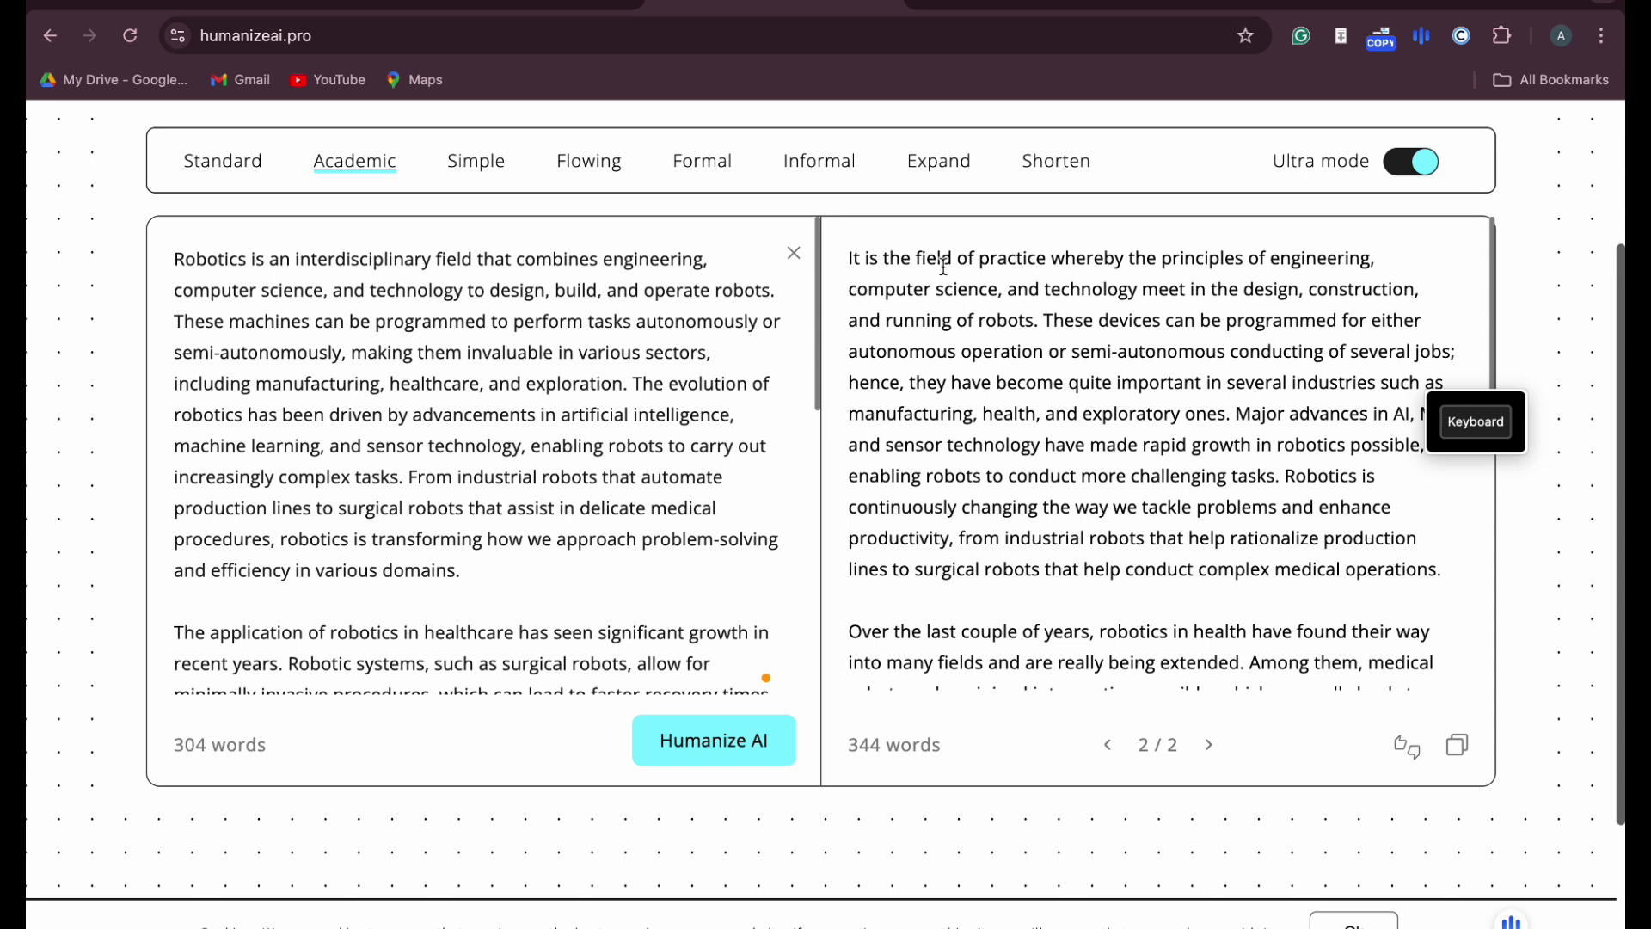
# Step: Read through the humanized Academic, Ultra-mode robotics text from its first paragraph to its last, checking the wording against the original
pyautogui.scroll(-1, 1168, 299)
pyautogui.scroll(1, 1168, 299)
pyautogui.scroll(-3, 1168, 300)
pyautogui.scroll(3, 1172, 308)
pyautogui.scroll(-3, 1092, 477)
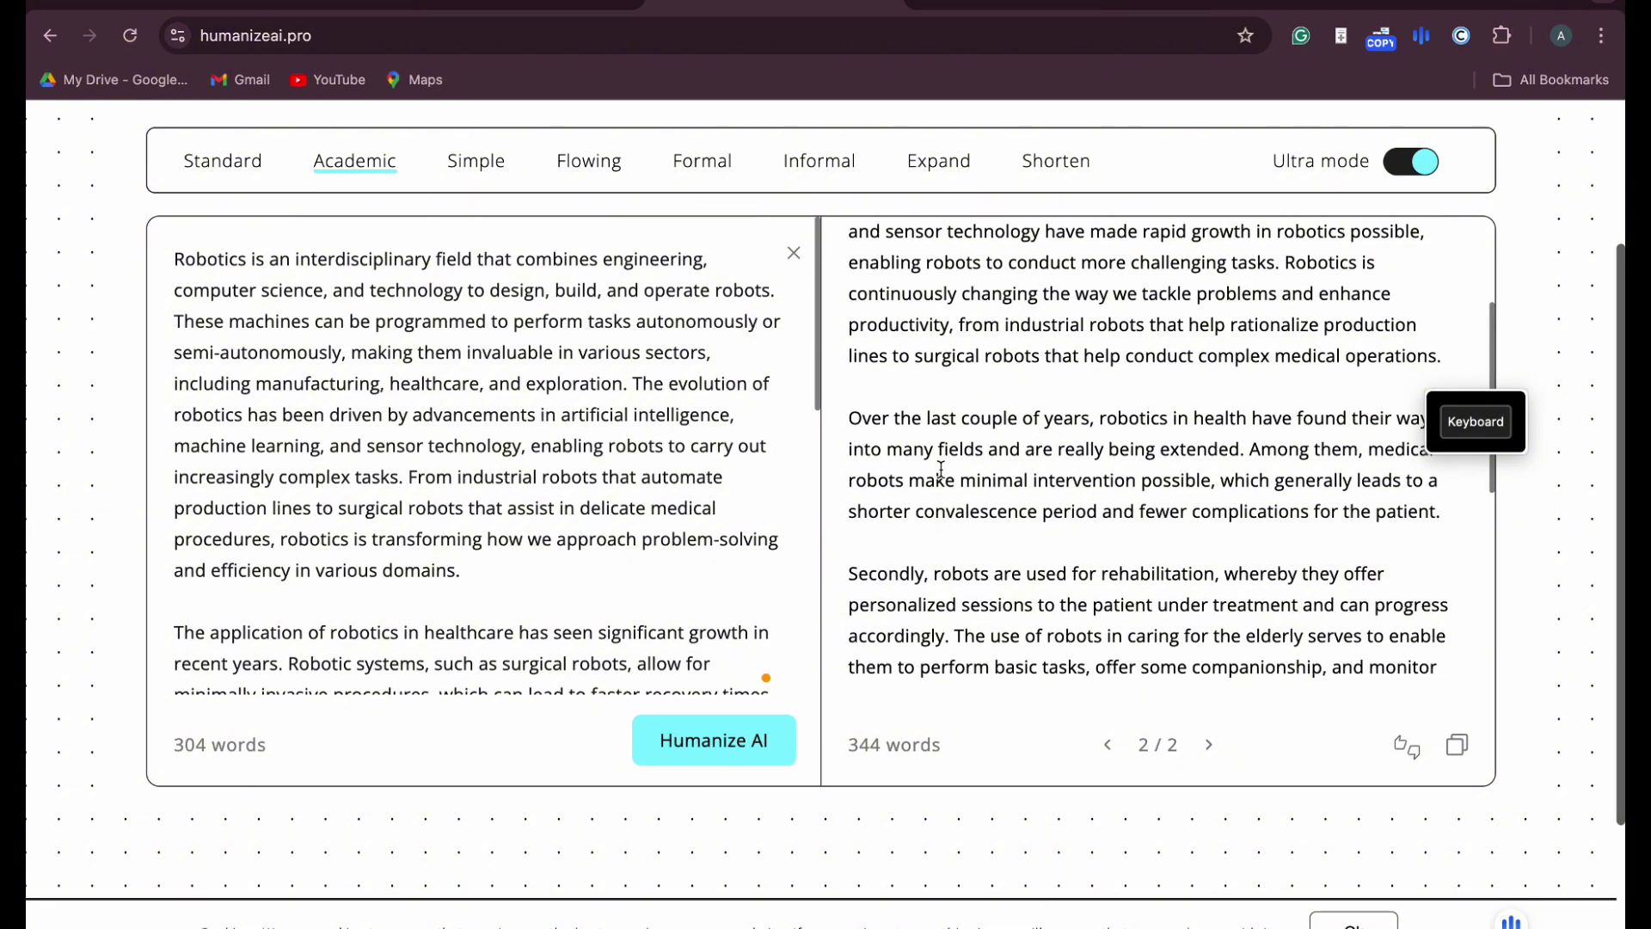
pyautogui.scroll(-2, 1194, 458)
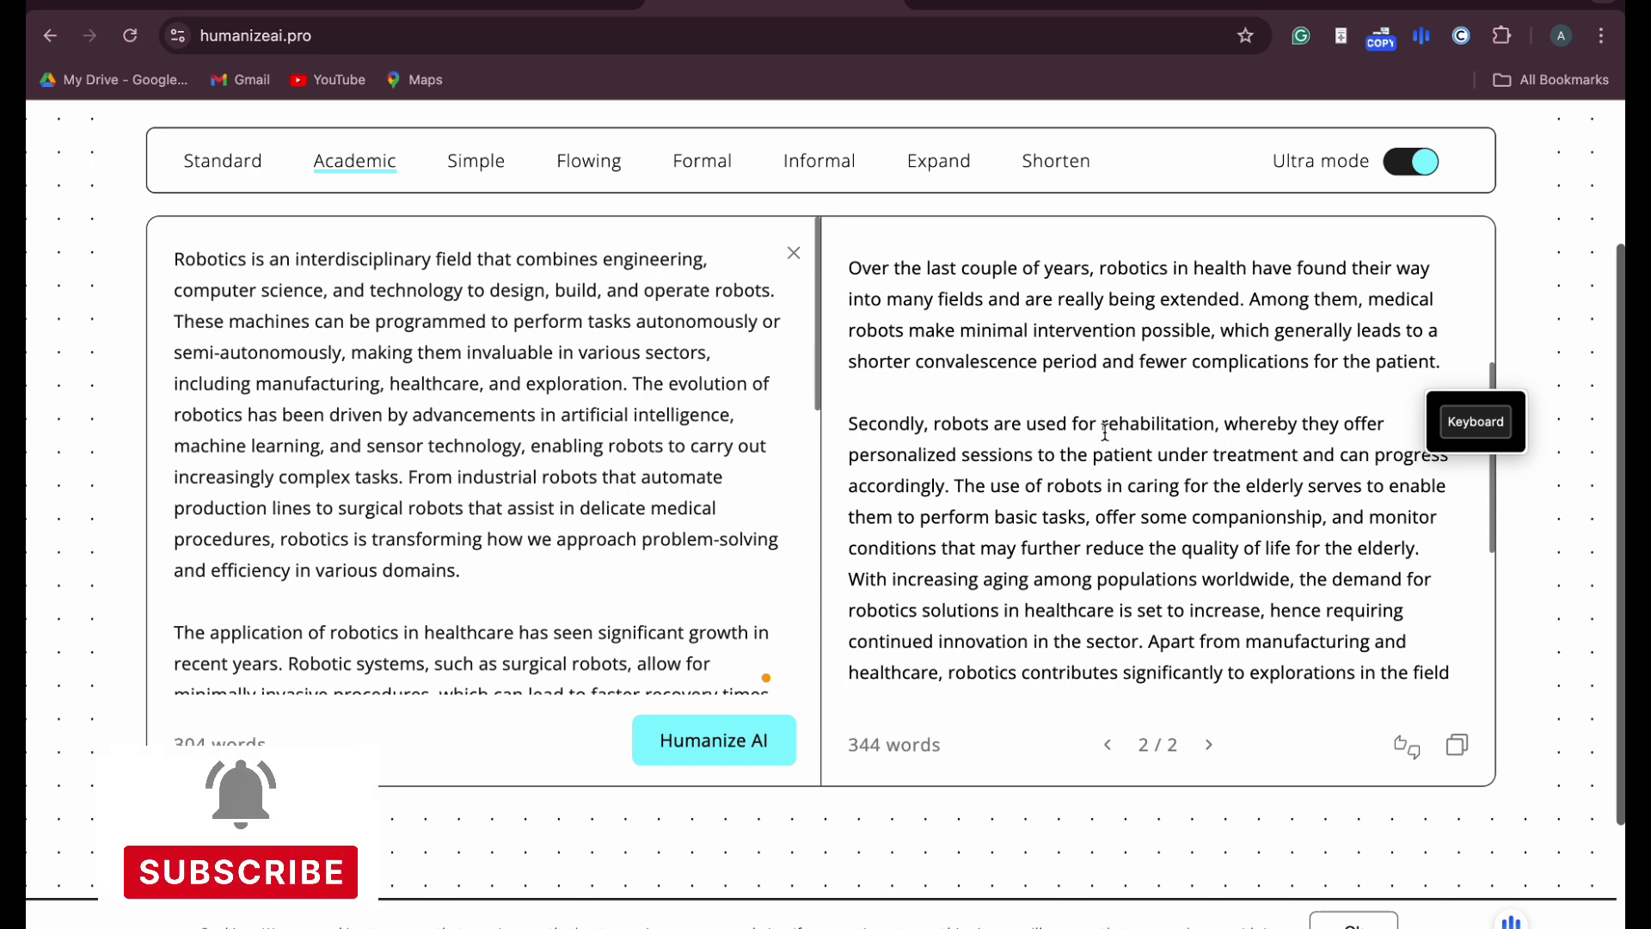
pyautogui.scroll(-5, 1105, 431)
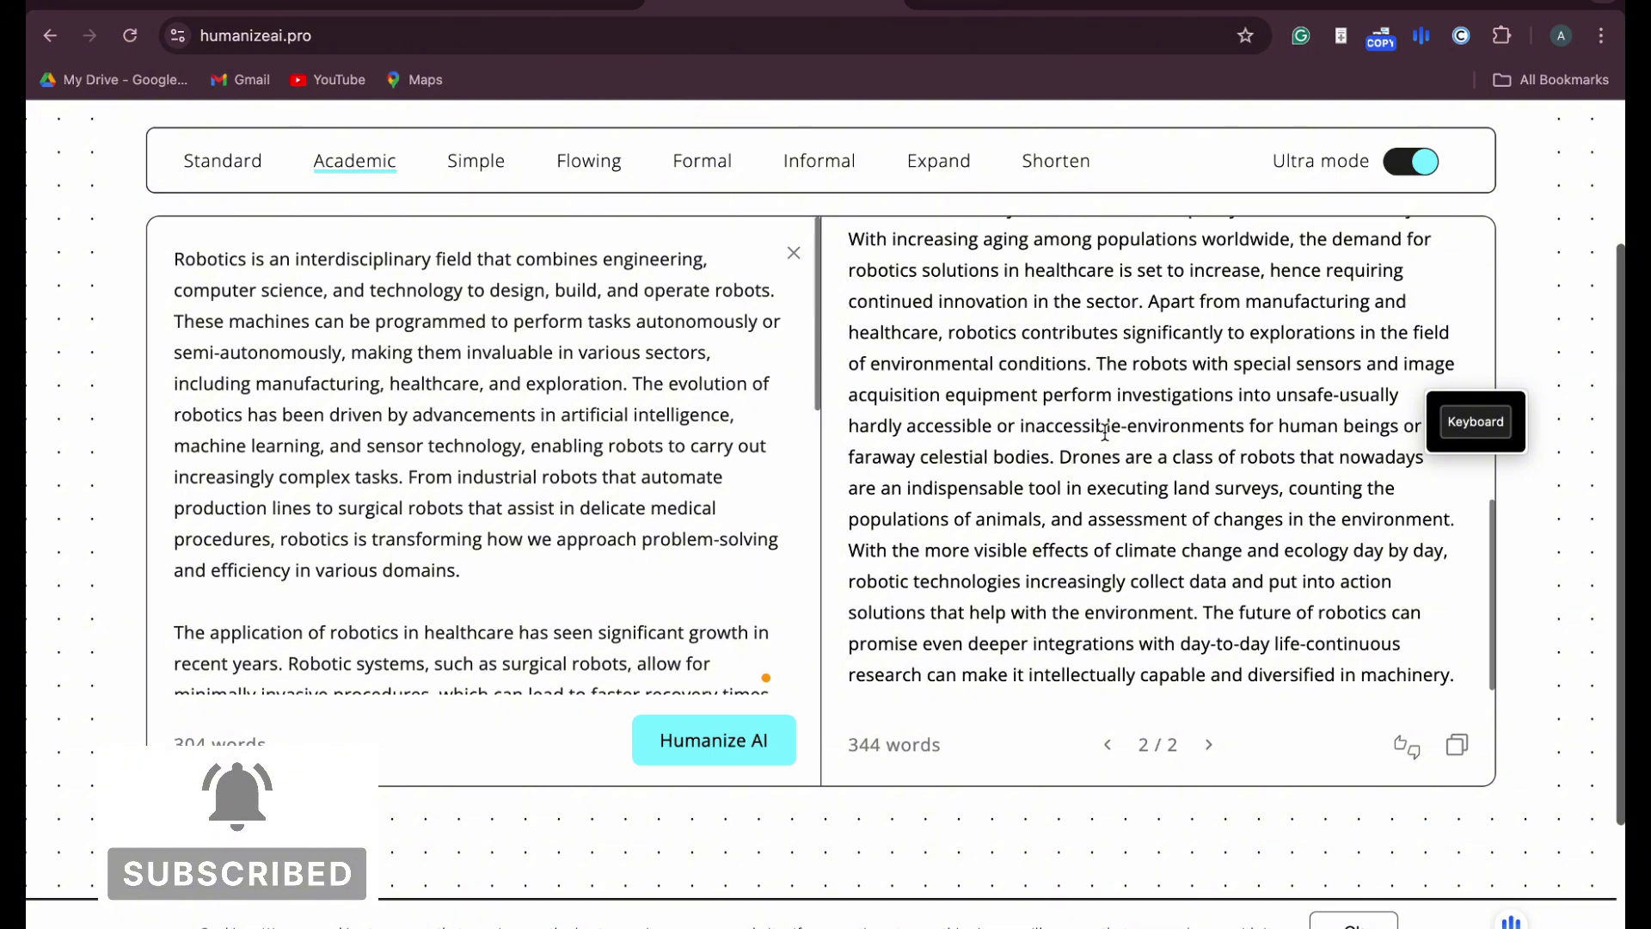
pyautogui.scroll(10, 1166, 416)
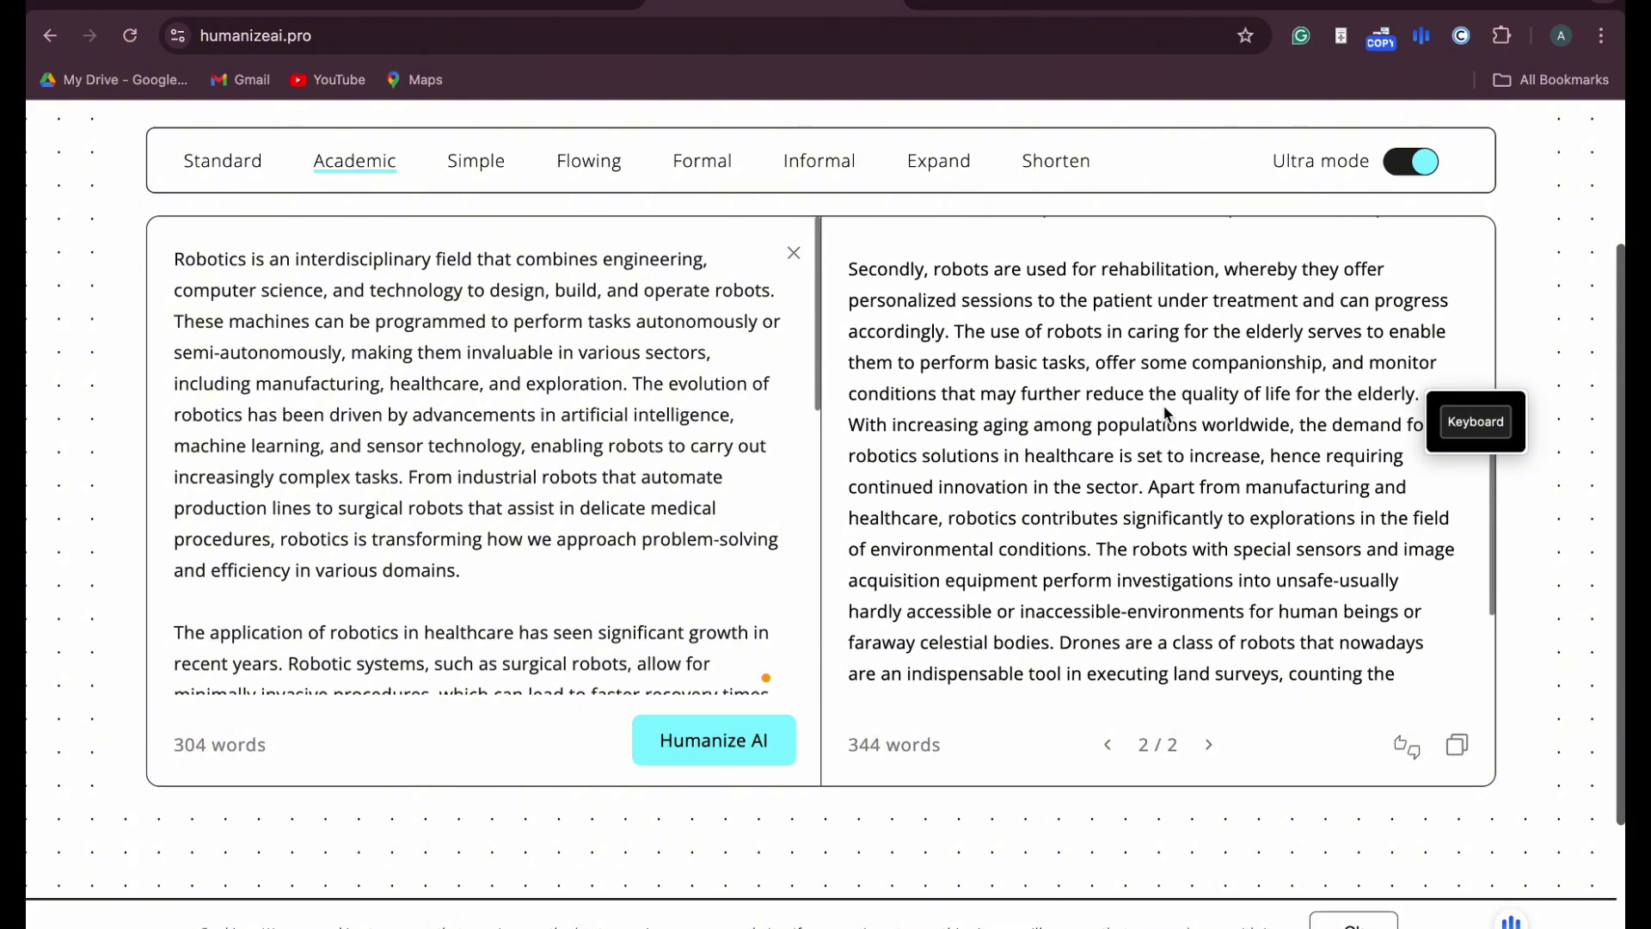
pyautogui.scroll(-10, 1164, 407)
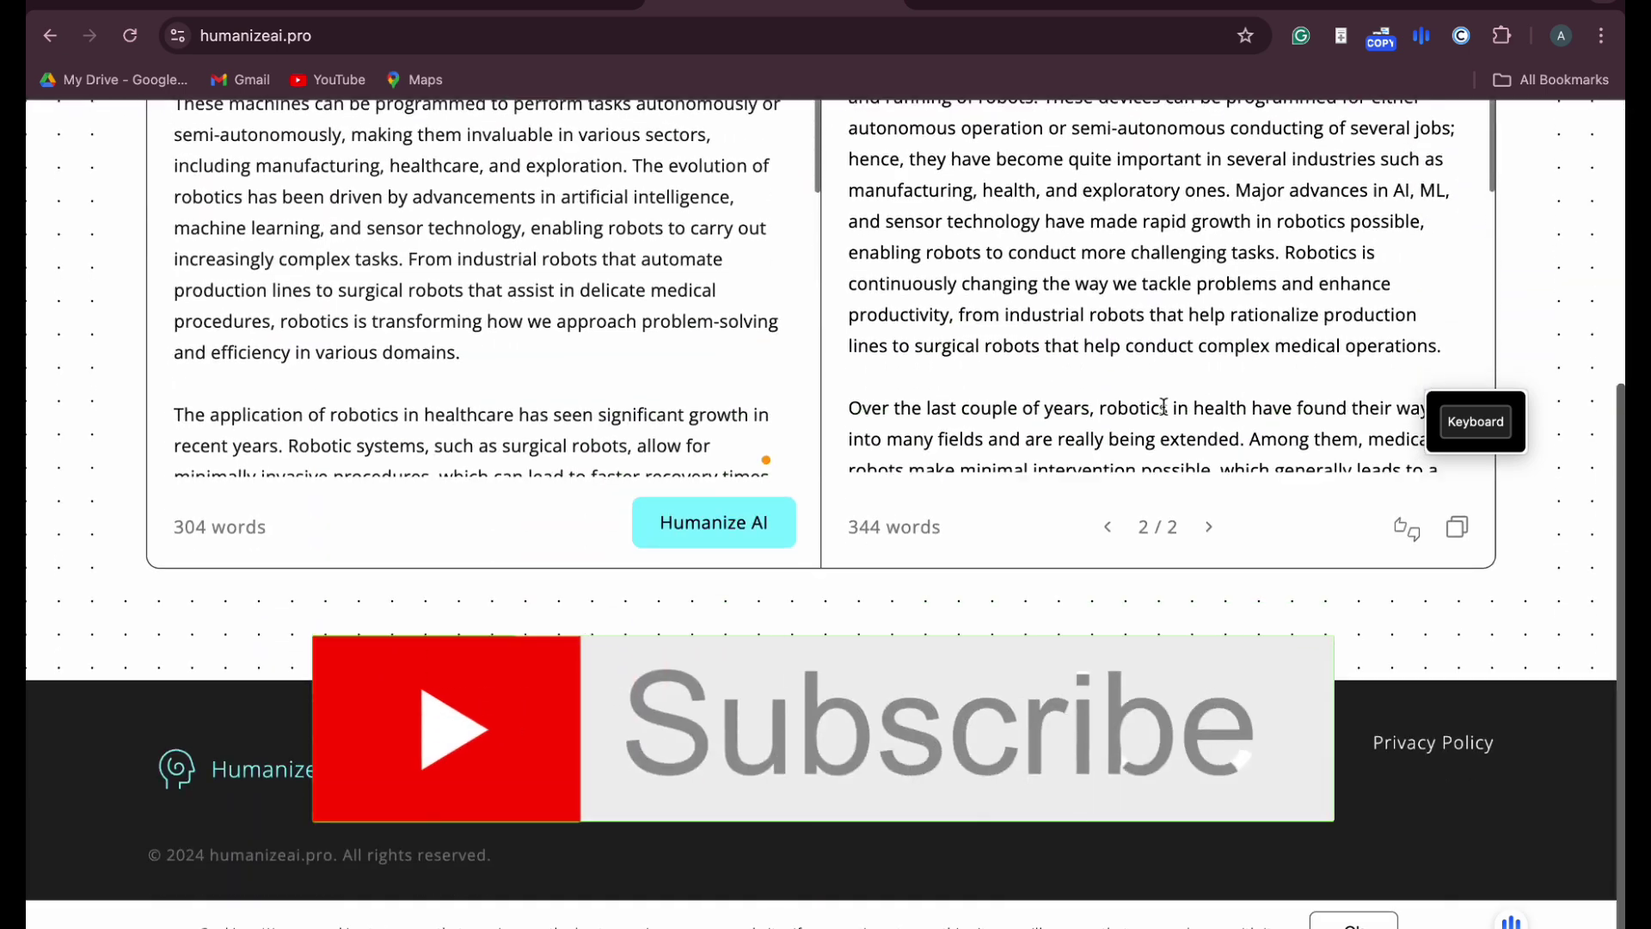
pyautogui.scroll(10, 1164, 406)
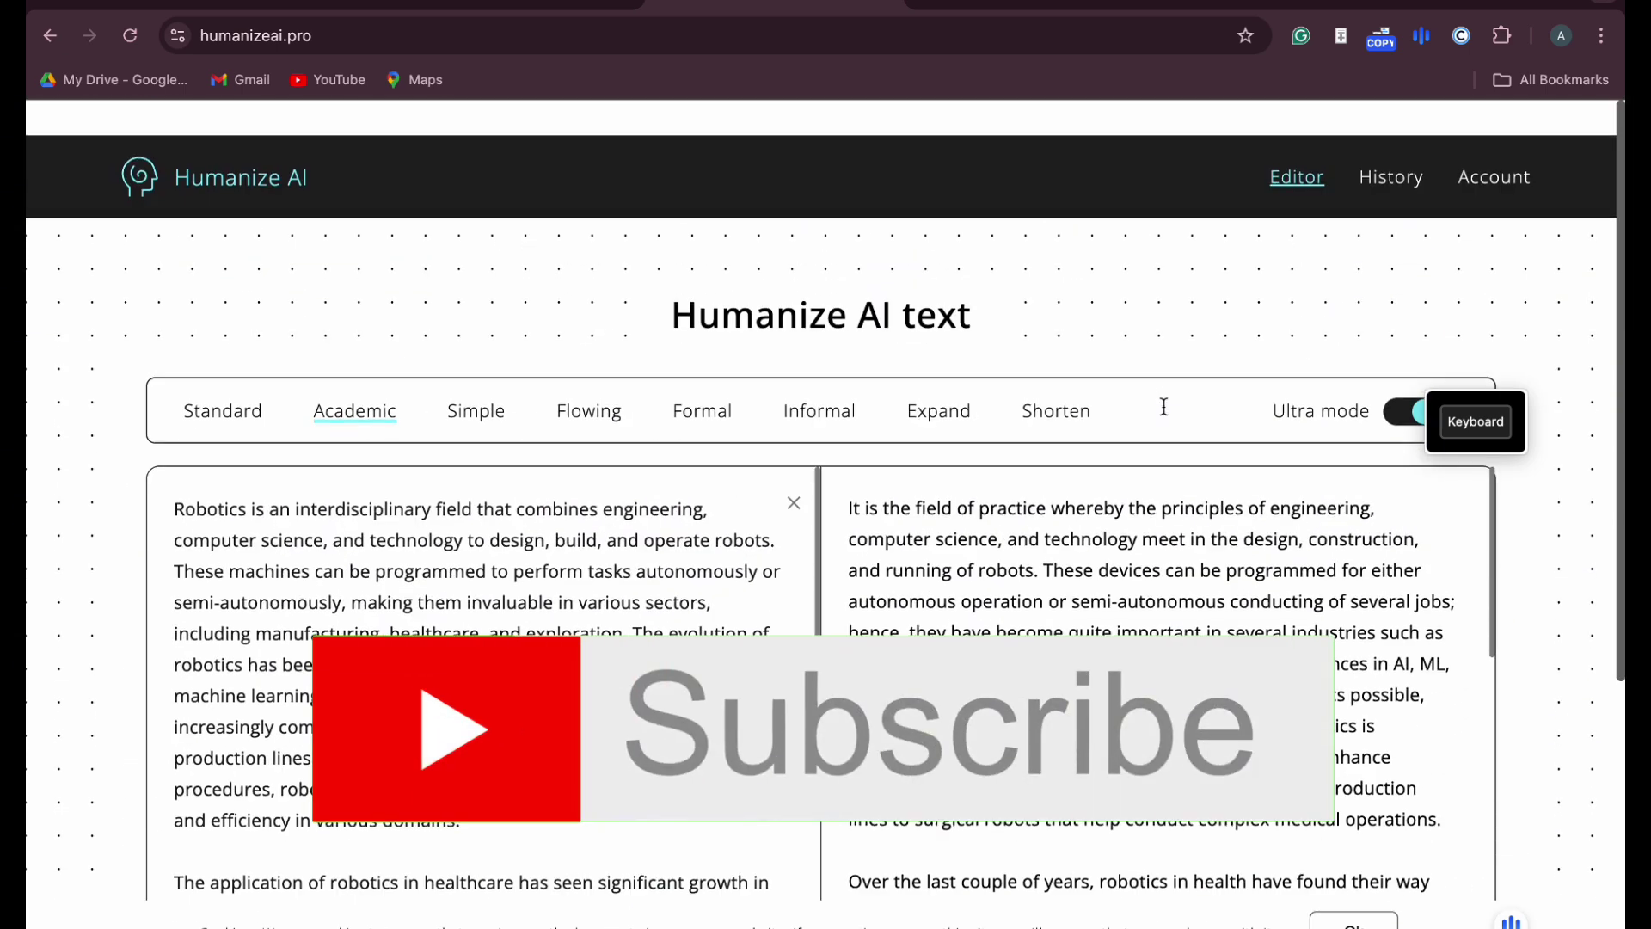
pyautogui.scroll(-2, 1166, 413)
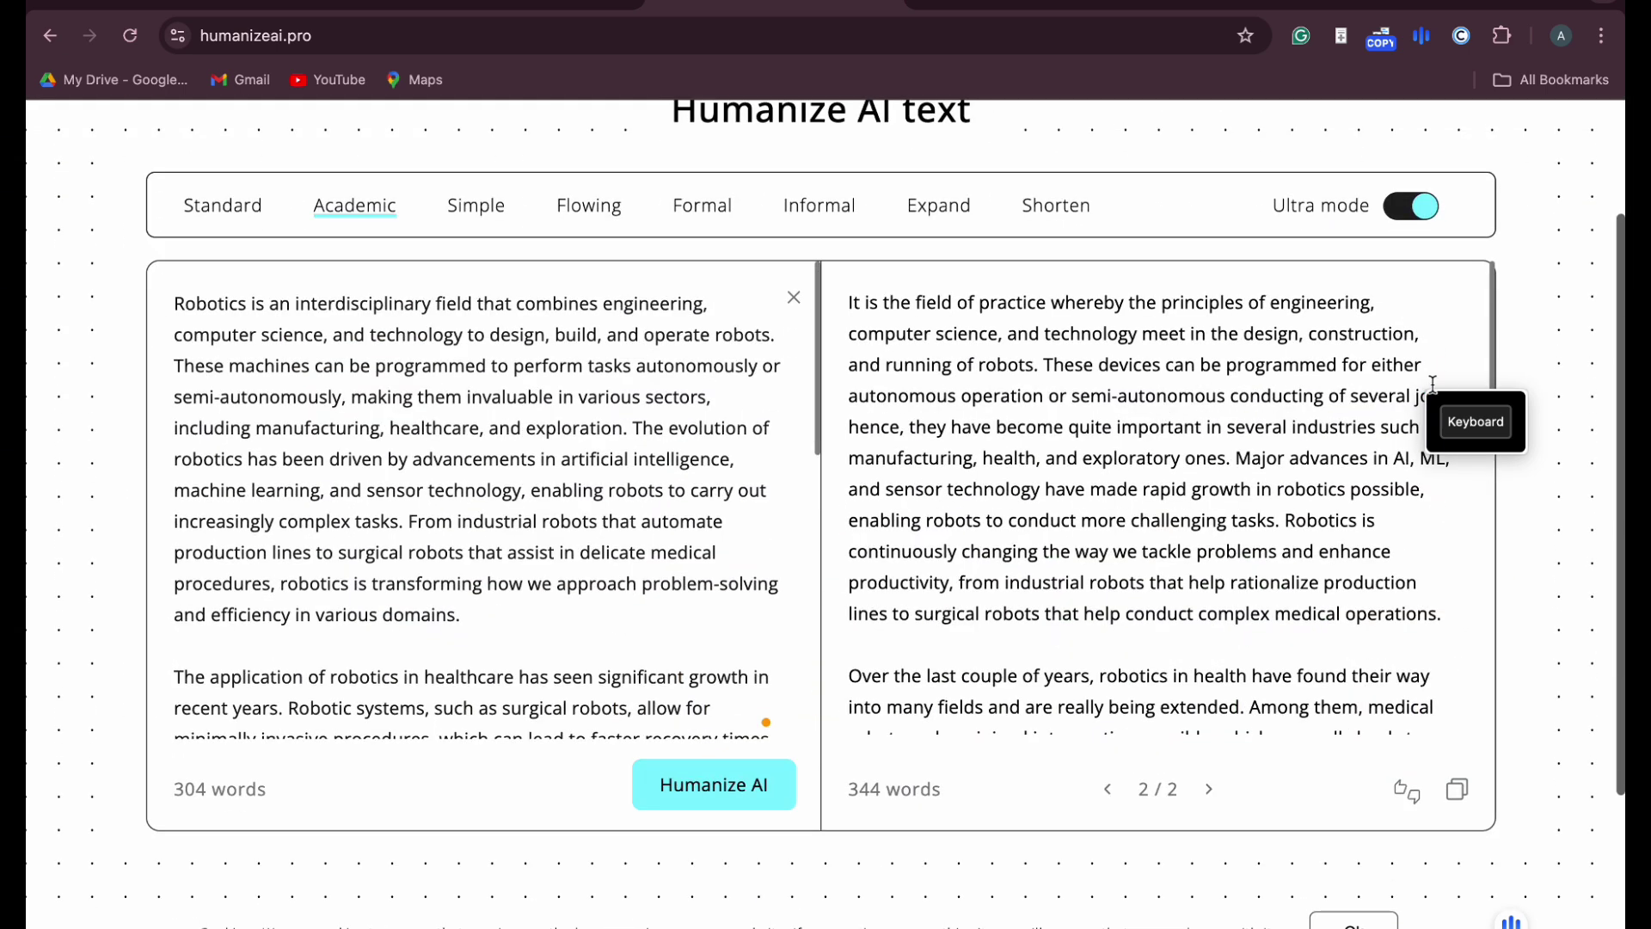